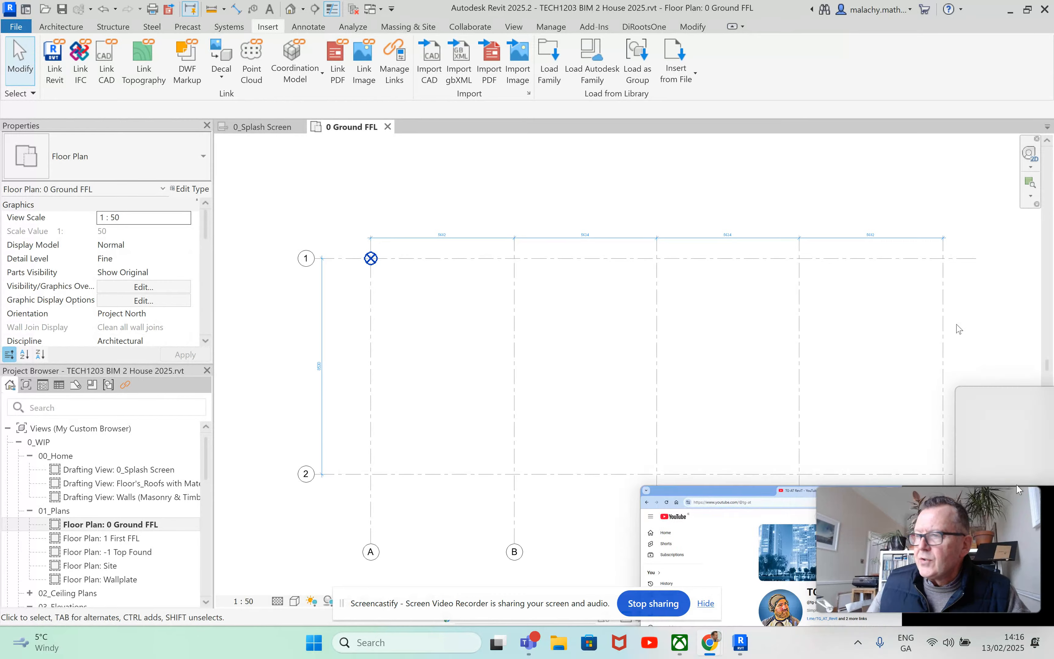
Switch to Chrome to view the TG-AT ReviT YouTube channel, and return to the Revit floor plan
left_click(709, 642)
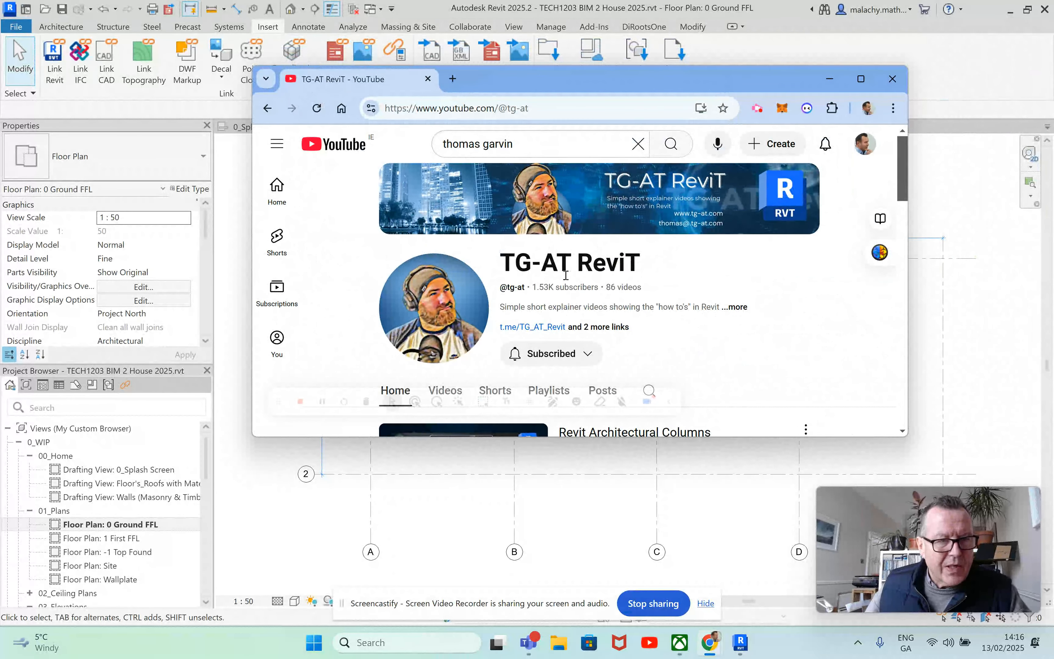
left_click(829, 79)
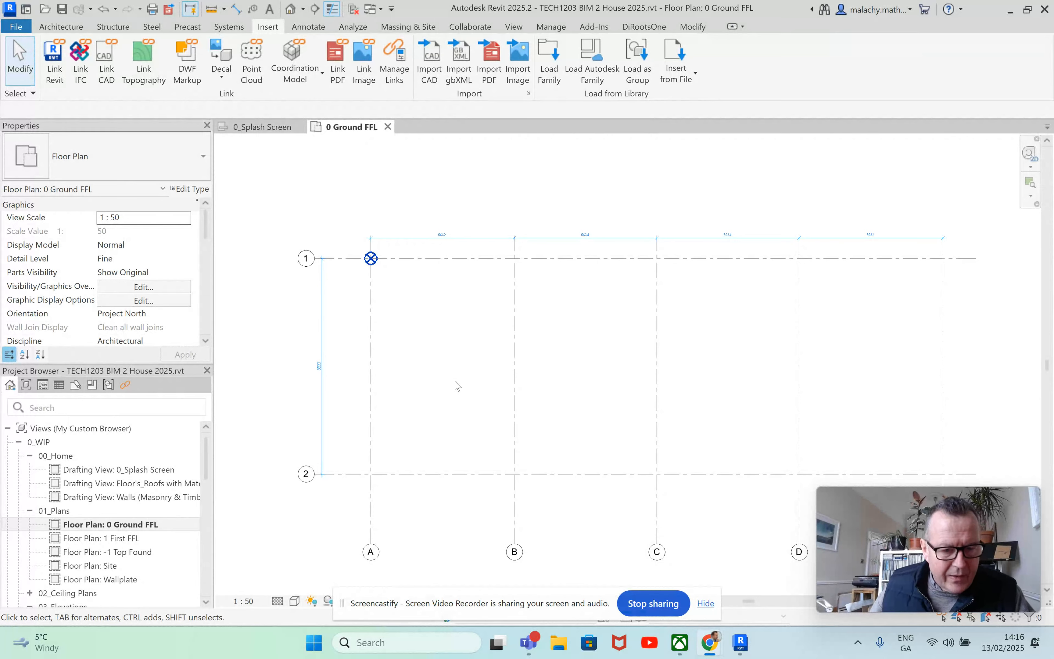
Examine the spacing dimensions between grids 1 and 2 and along grids A to E on the 0 Ground FFL plan
scroll(456, 386, "down", 1)
mouse_move(867, 531)
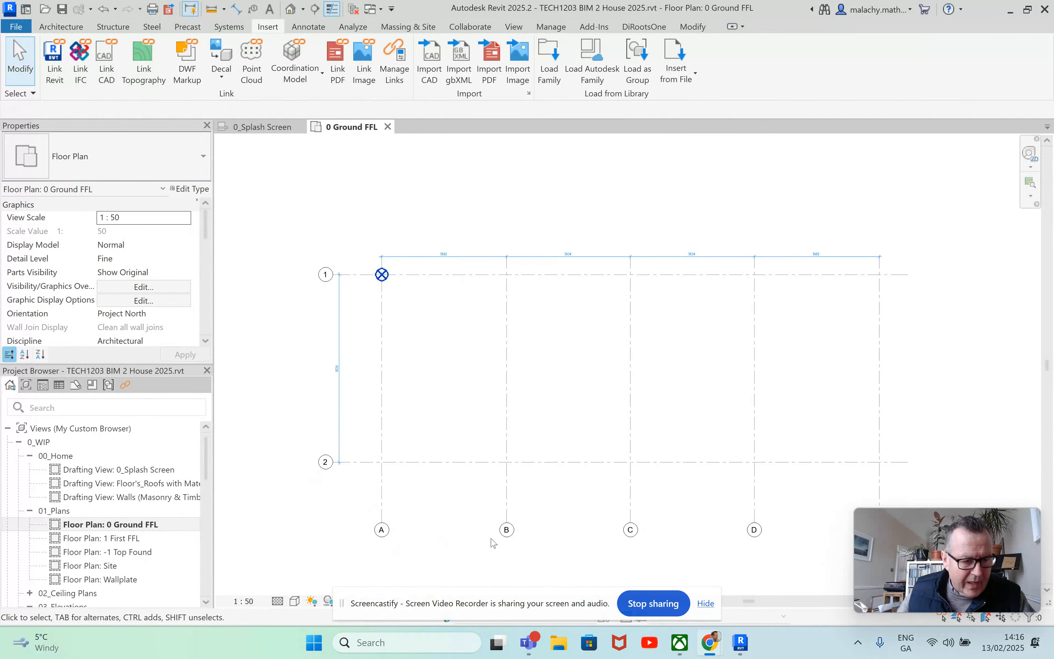
left_click_drag(883, 533, 885, 570)
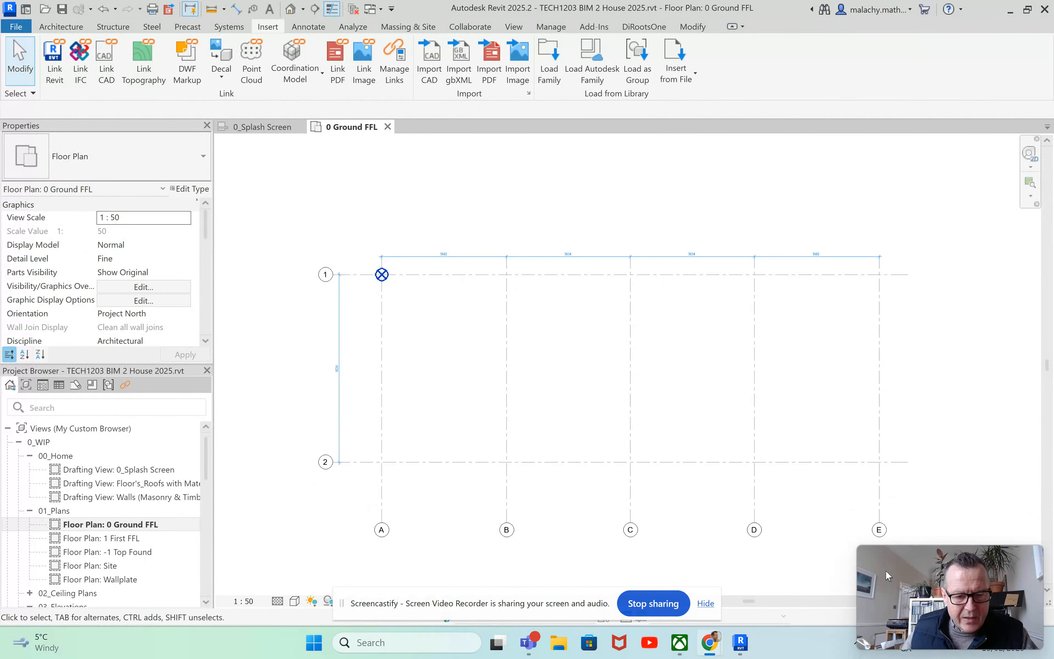
scroll(337, 375, "up", 4)
scroll(334, 375, "up", 1)
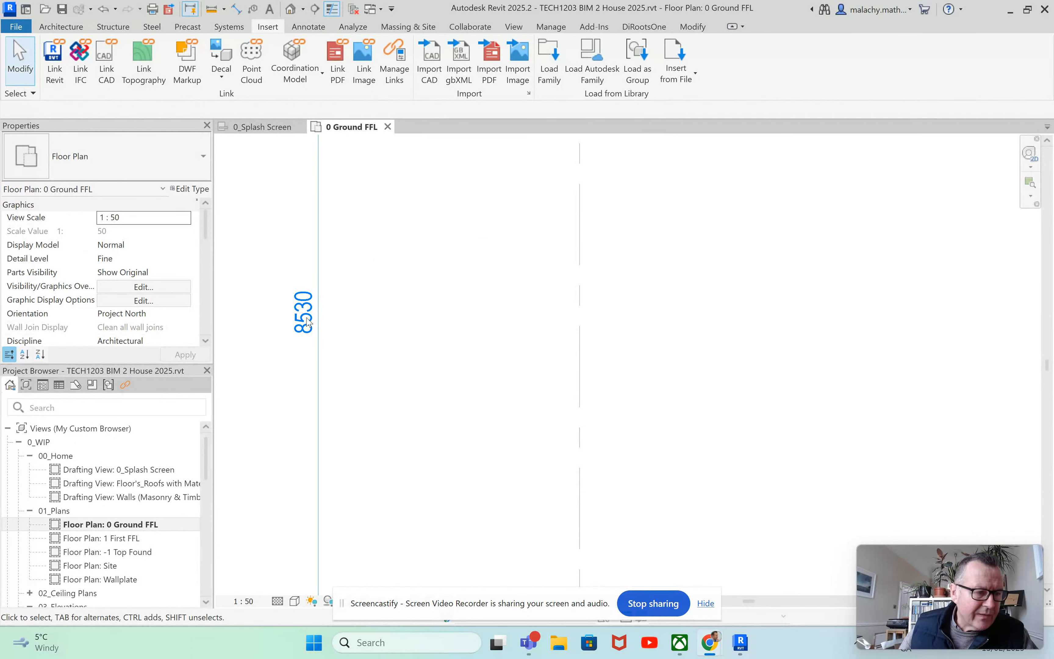
scroll(412, 338, "down", 4)
scroll(556, 192, "up", 4)
middle_click_drag(447, 212, 341, 260)
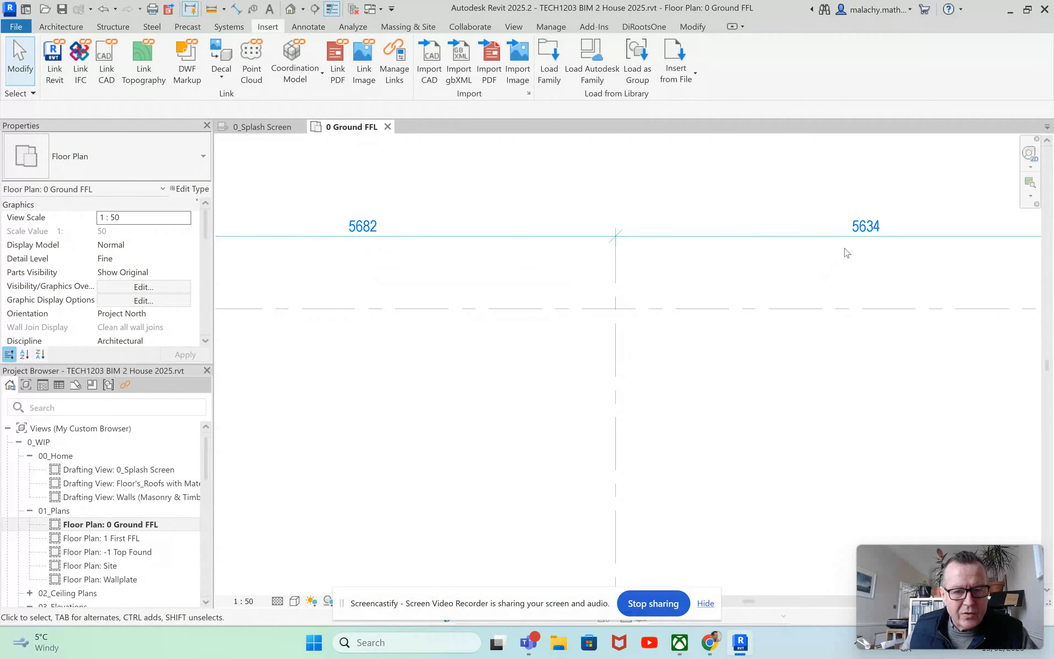
middle_click_drag(877, 259, 316, 282)
middle_click_drag(768, 274, 506, 277)
scroll(664, 275, "down", 3)
scroll(665, 280, "down", 5)
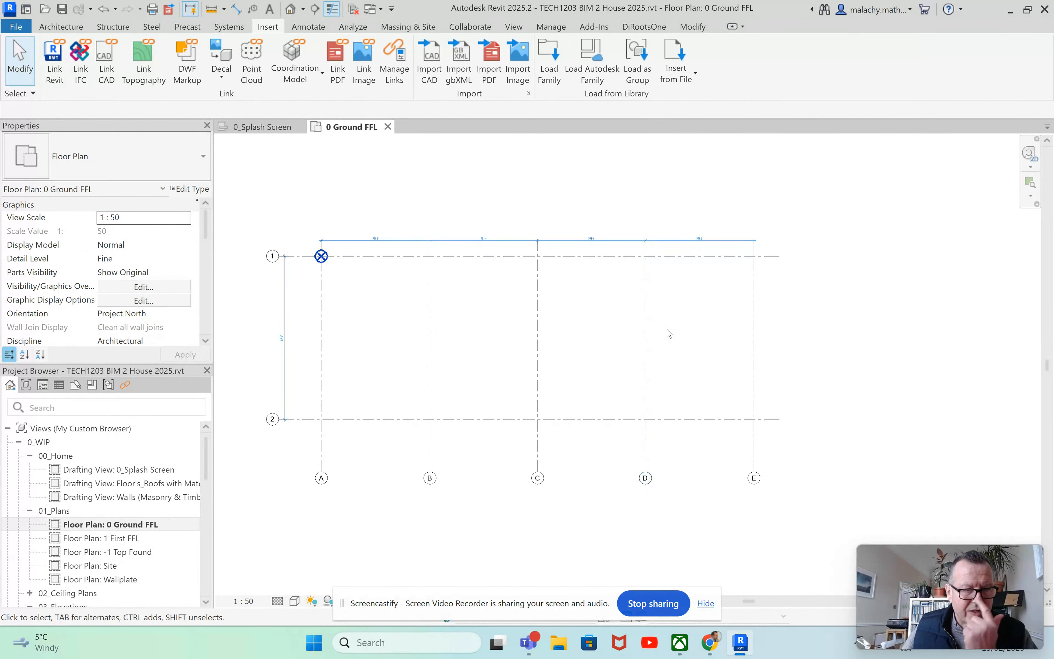
scroll(667, 331, "up", 2)
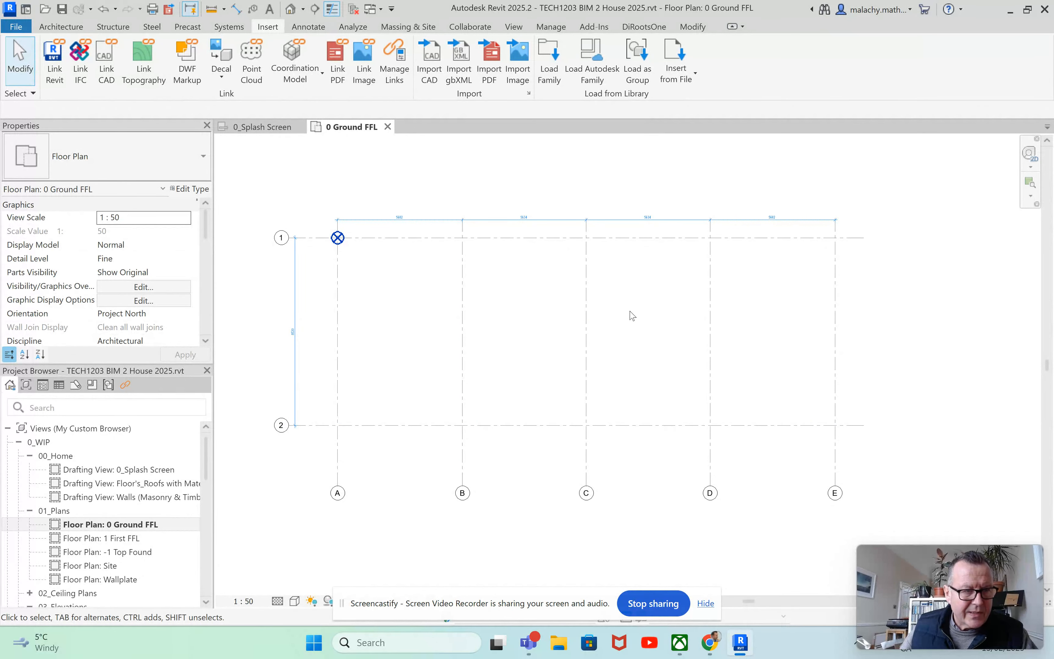
scroll(633, 316, "down", 2)
middle_click_drag(628, 313, 562, 386)
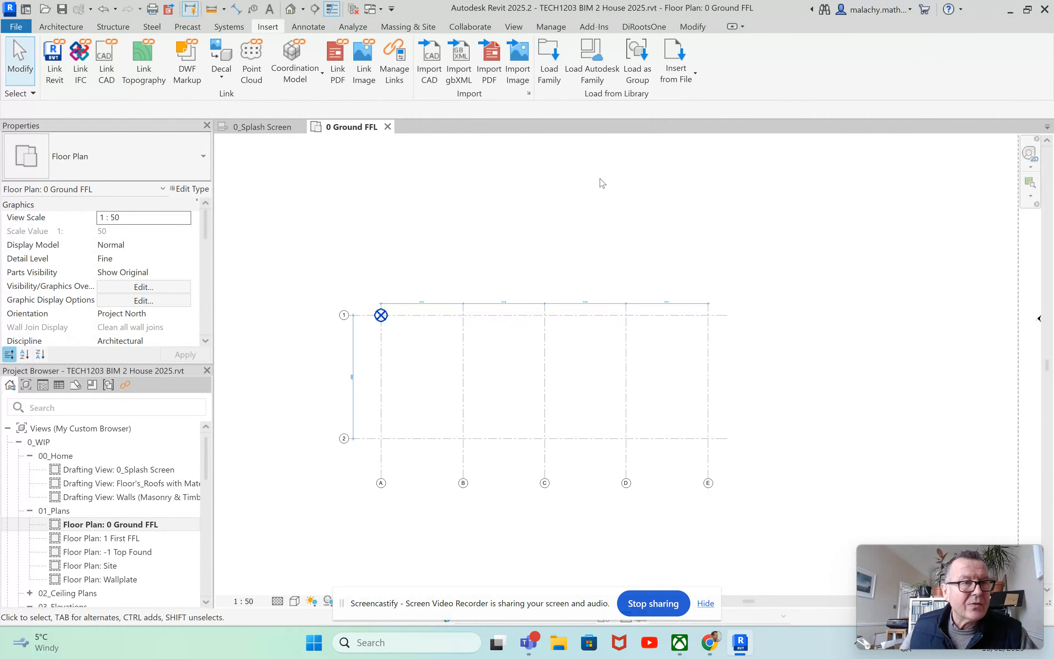
Choose Tech1106 project for house design 2025.pdf from the TU831 1st Year House - 2025 folder for PDF import
left_click(490, 74)
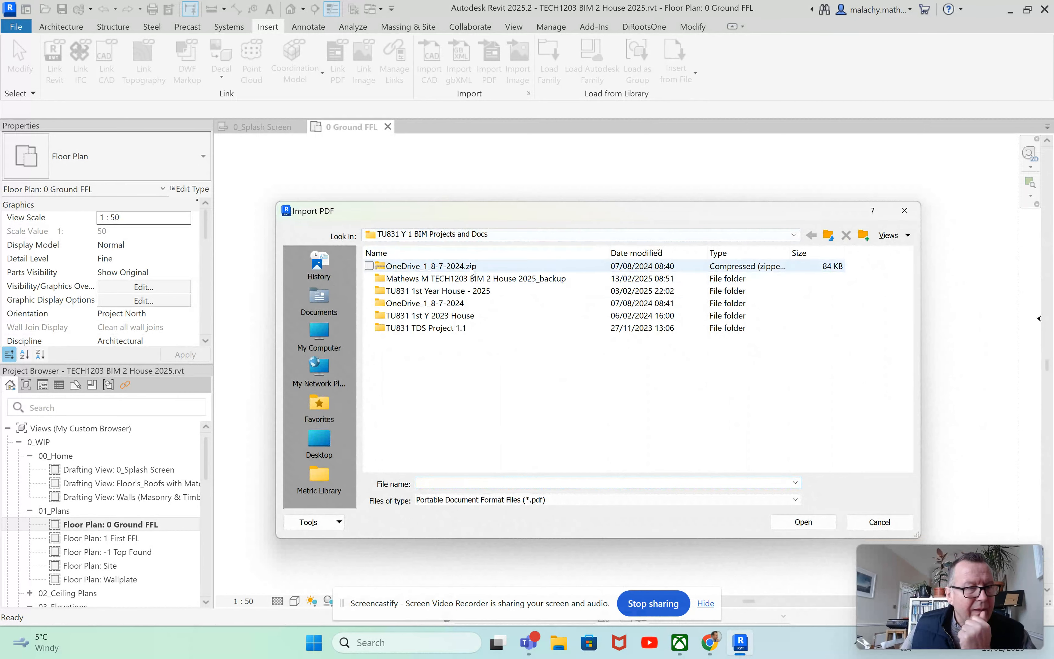
double_click(464, 292)
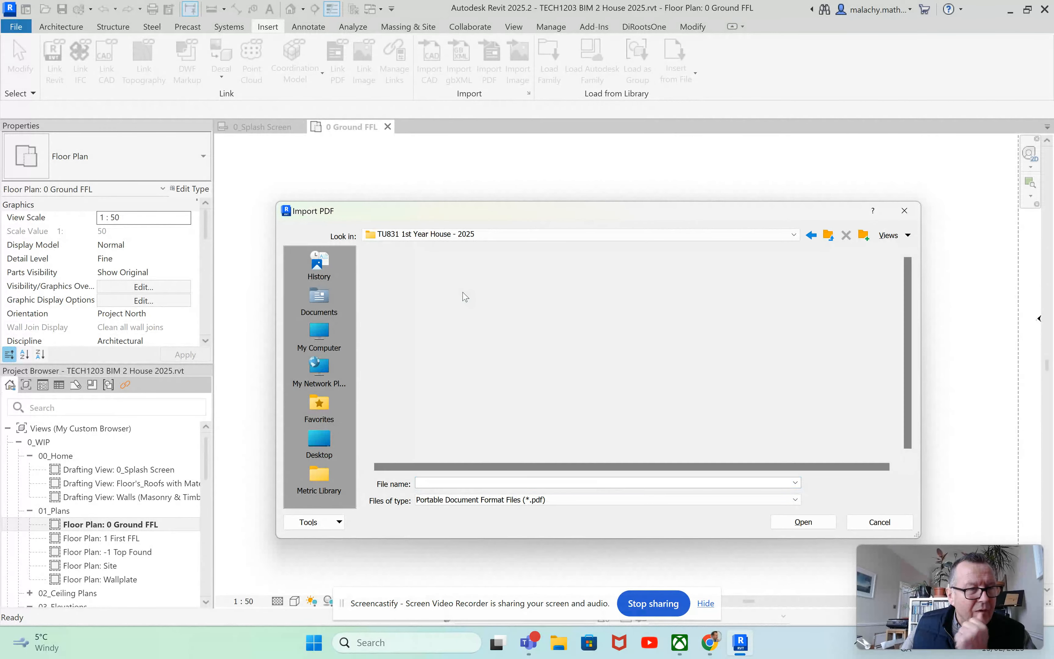
left_click(494, 267)
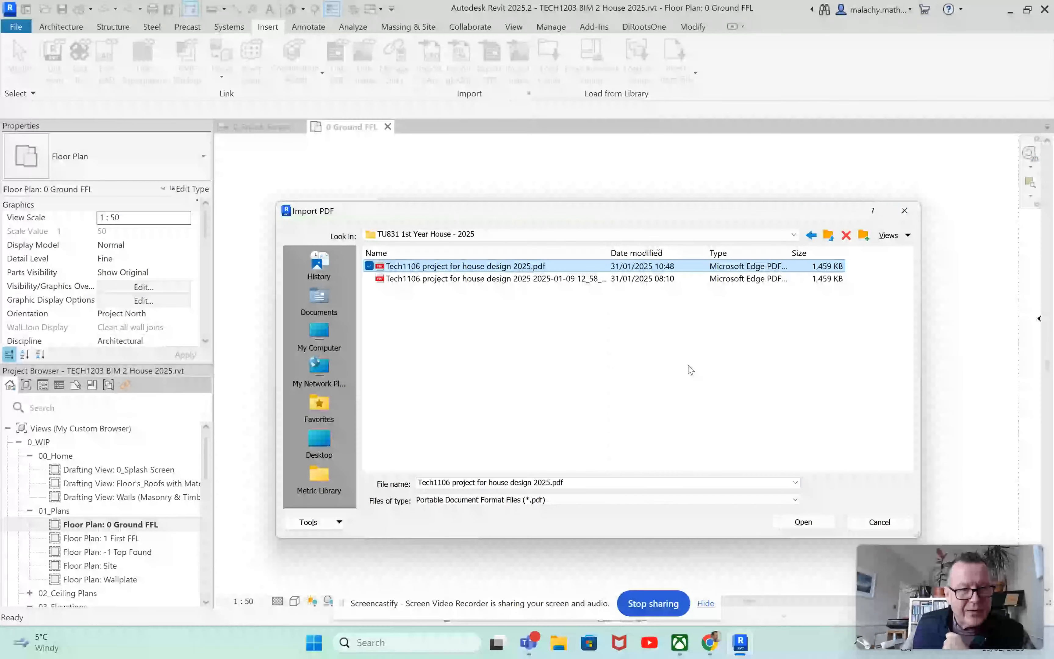
left_click(804, 521)
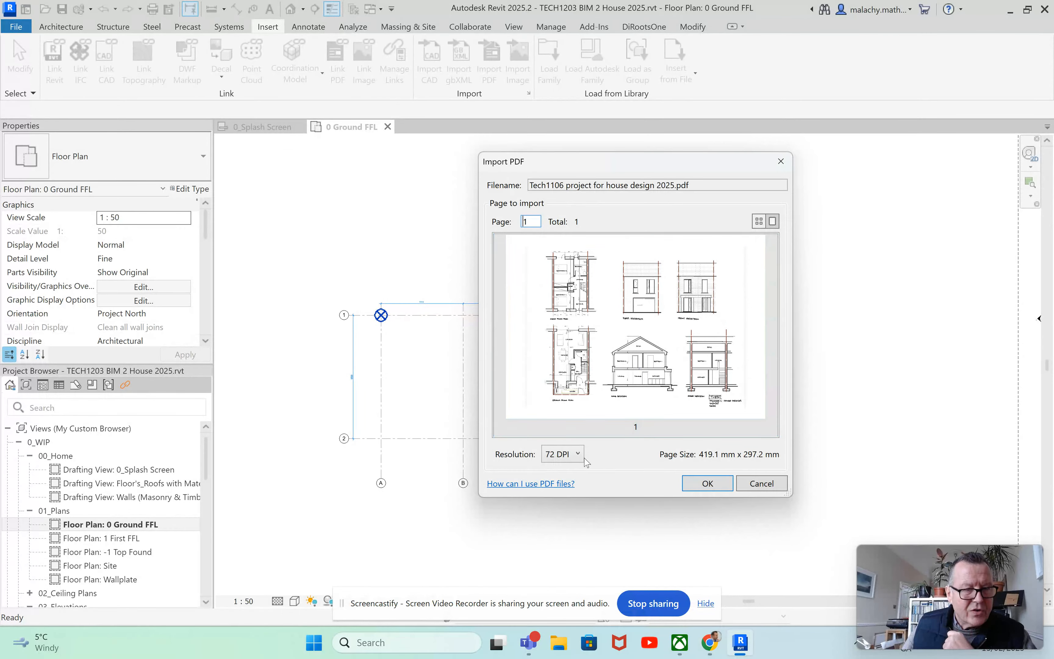
Set the import resolution to 300 DPI and place the PDF page over the middle of the grid layout
left_click(562, 454)
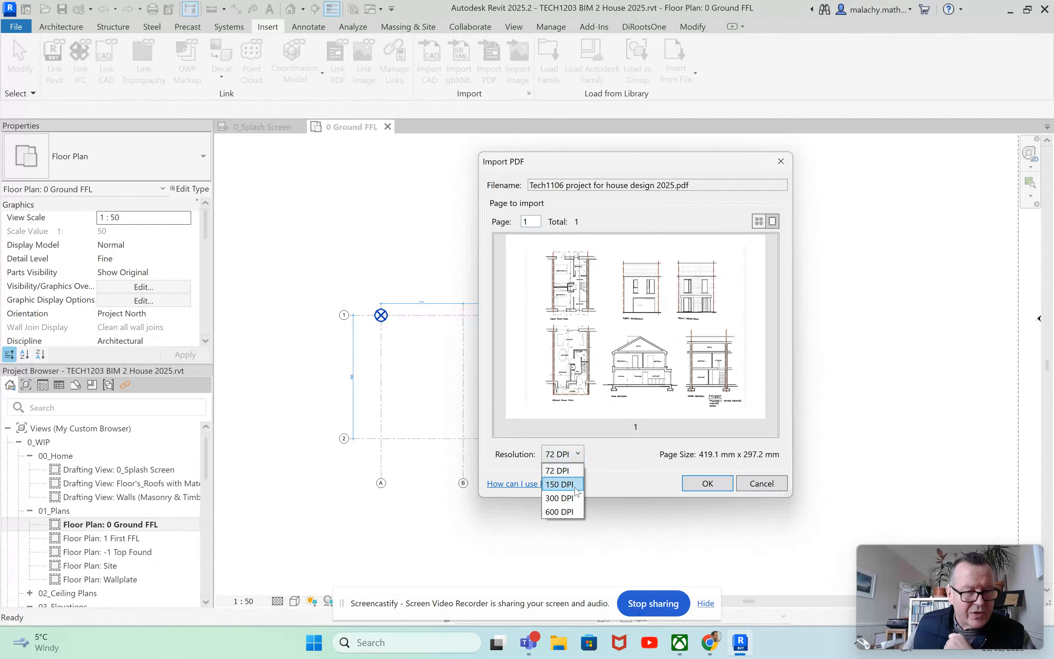
left_click(564, 497)
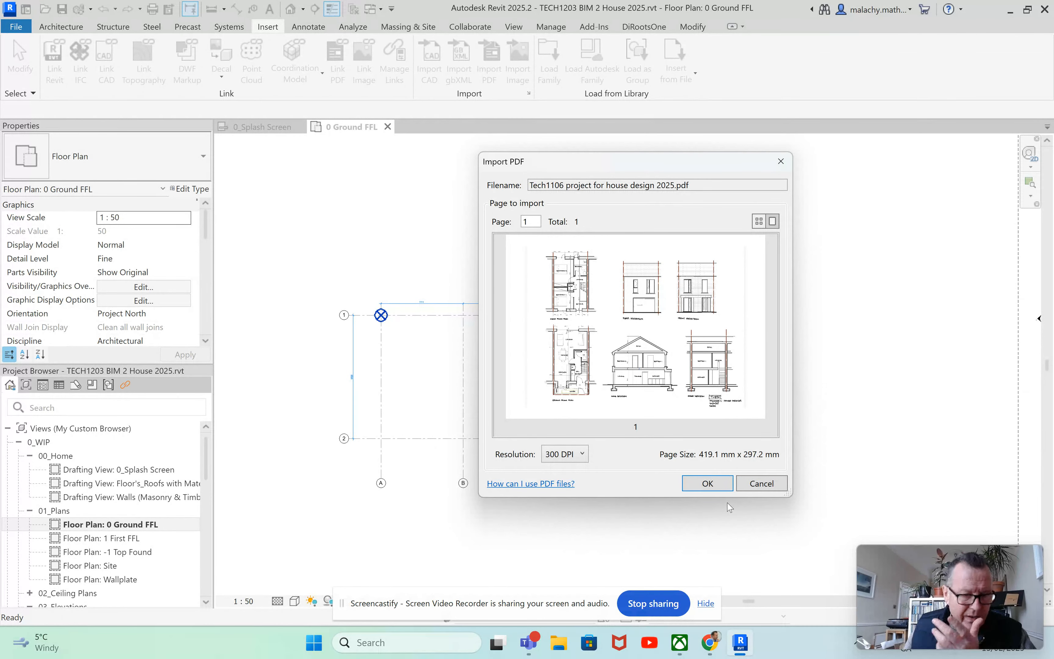
left_click(708, 484)
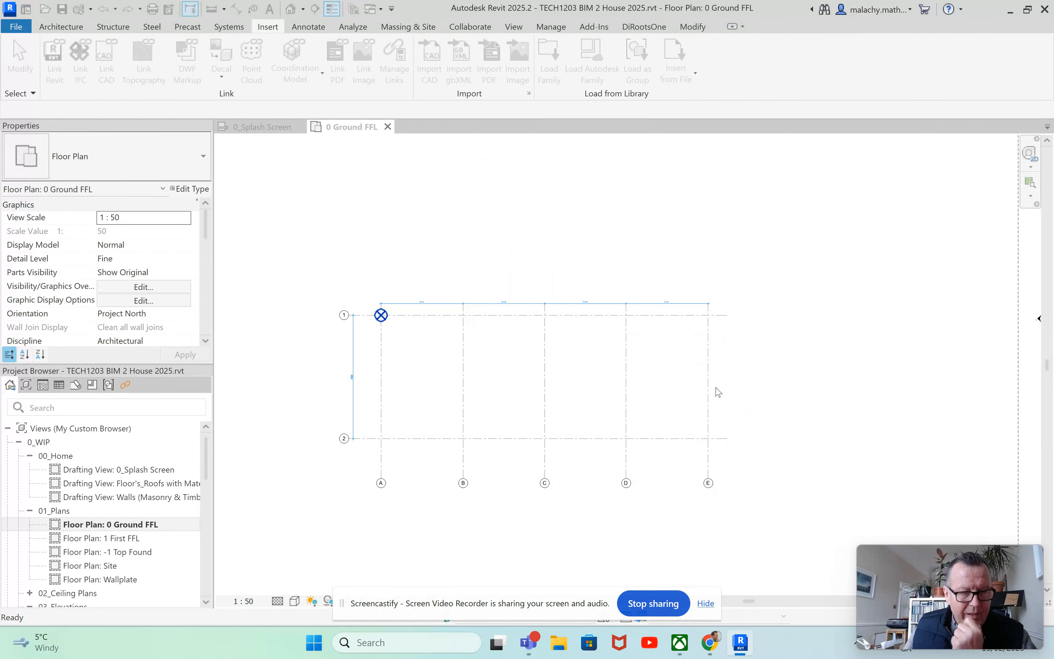
left_click(589, 358)
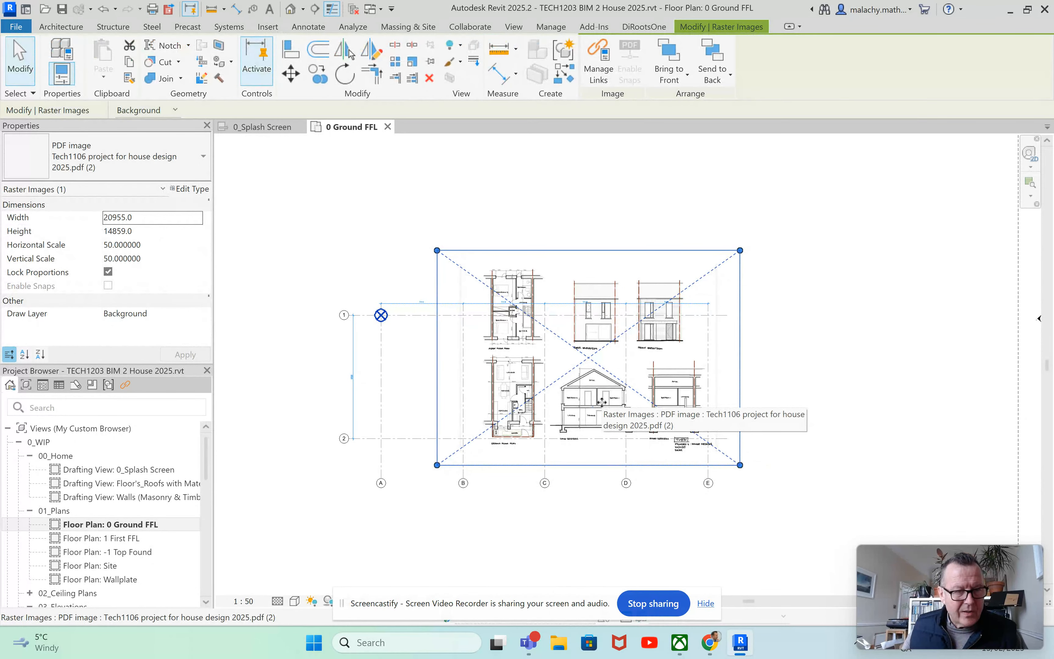
key("Escape")
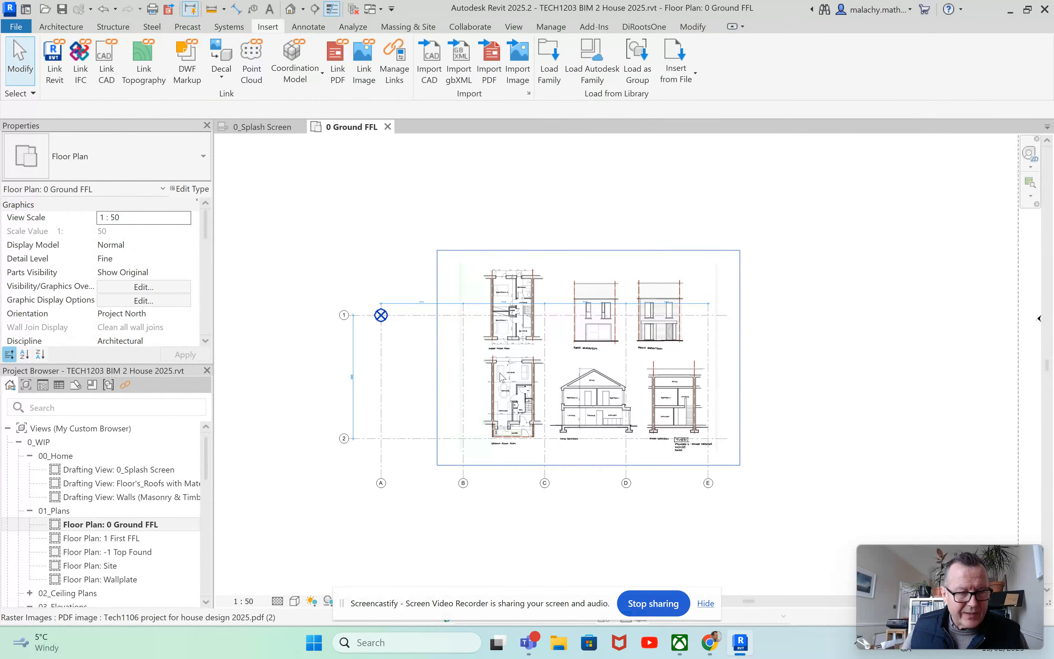
Scale the PDF image graphically, using the internal width between the ground floor's party walls as the reference length and setting it to 5300
scroll(502, 377, "up", 5)
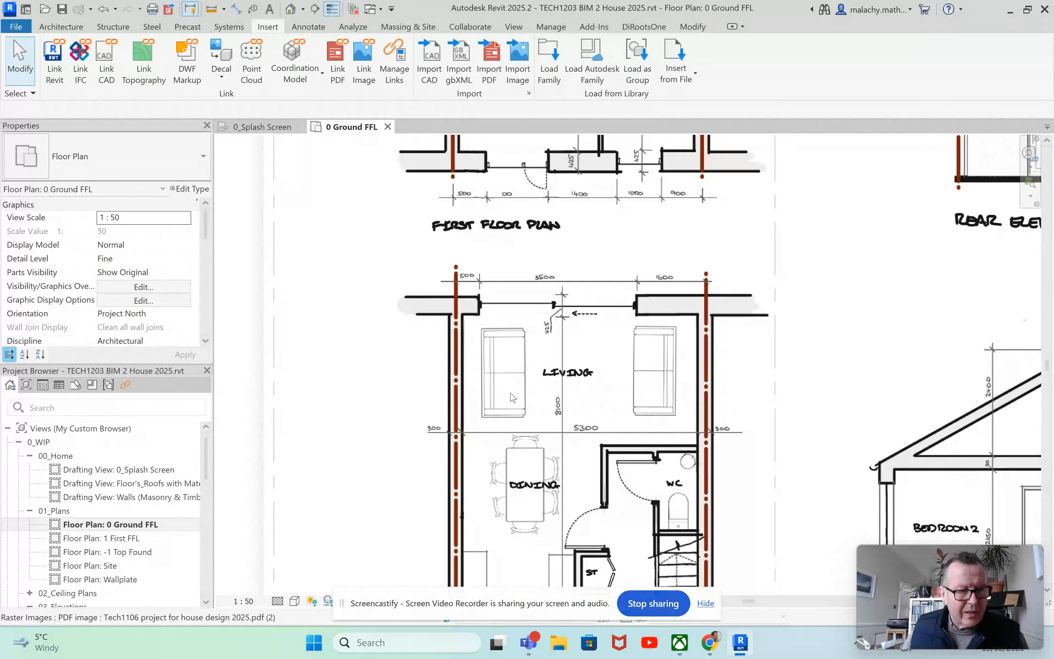
scroll(487, 368, "down", 2)
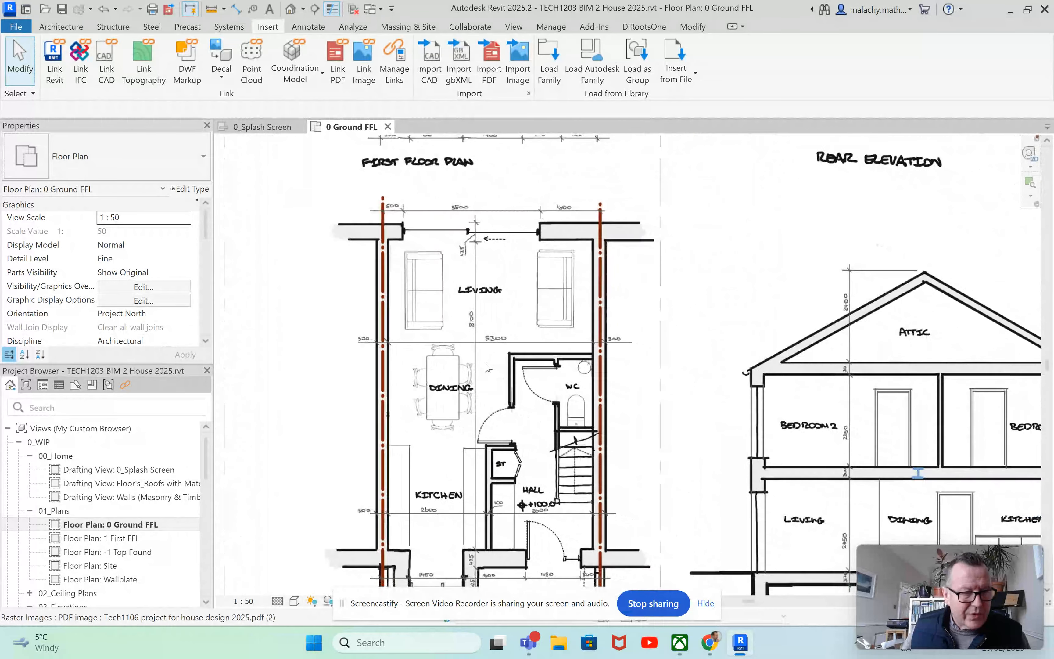
scroll(464, 351, "up", 2)
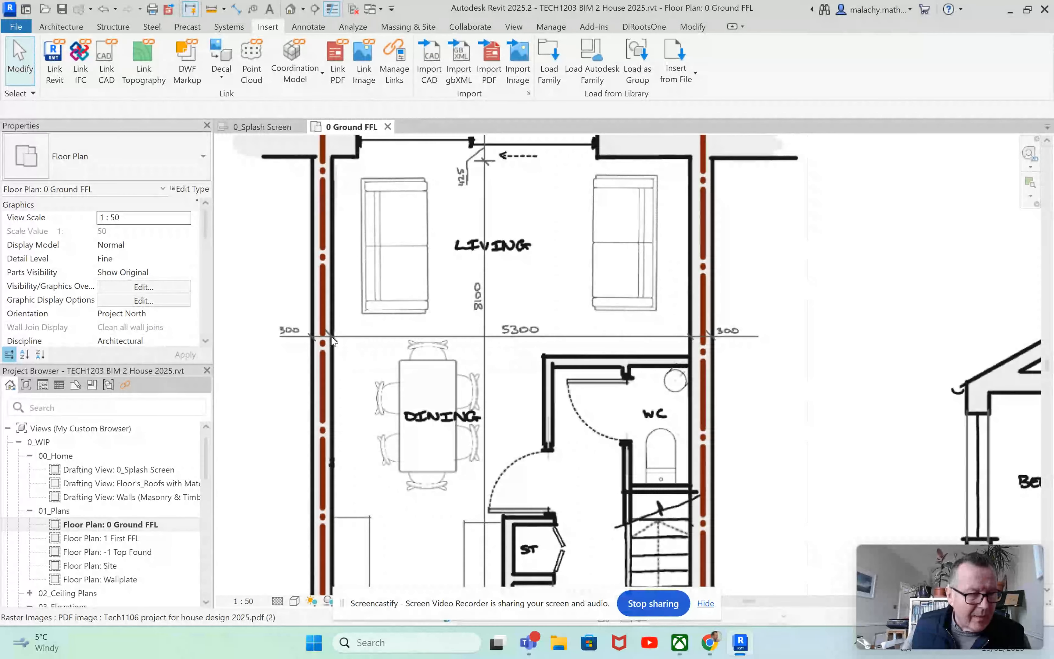
left_click(518, 338)
scroll(475, 283, "down", 2)
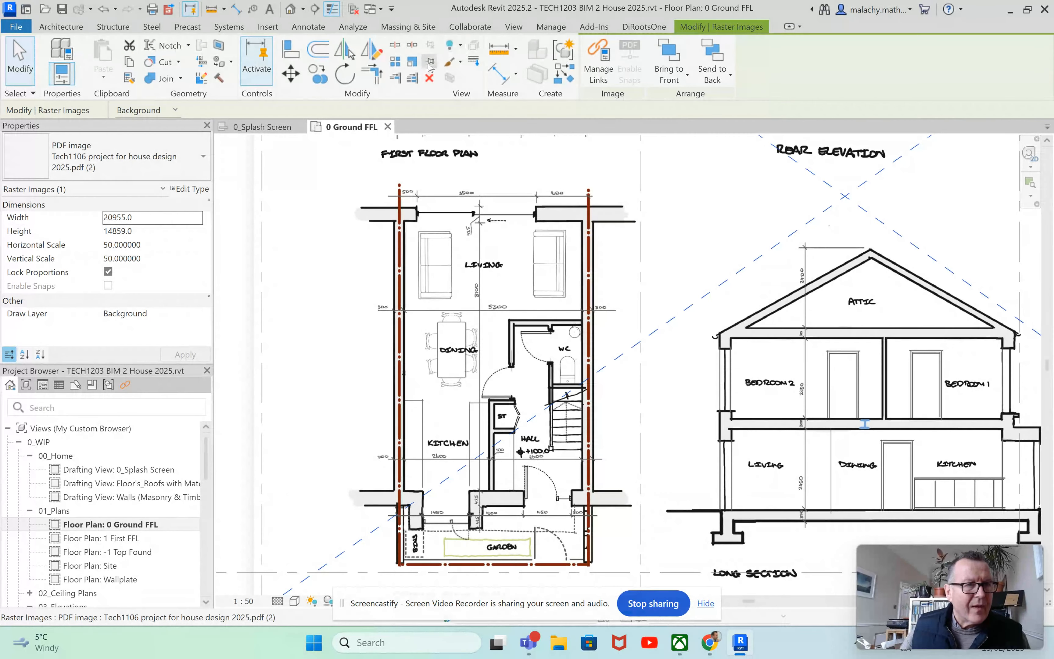
left_click(412, 62)
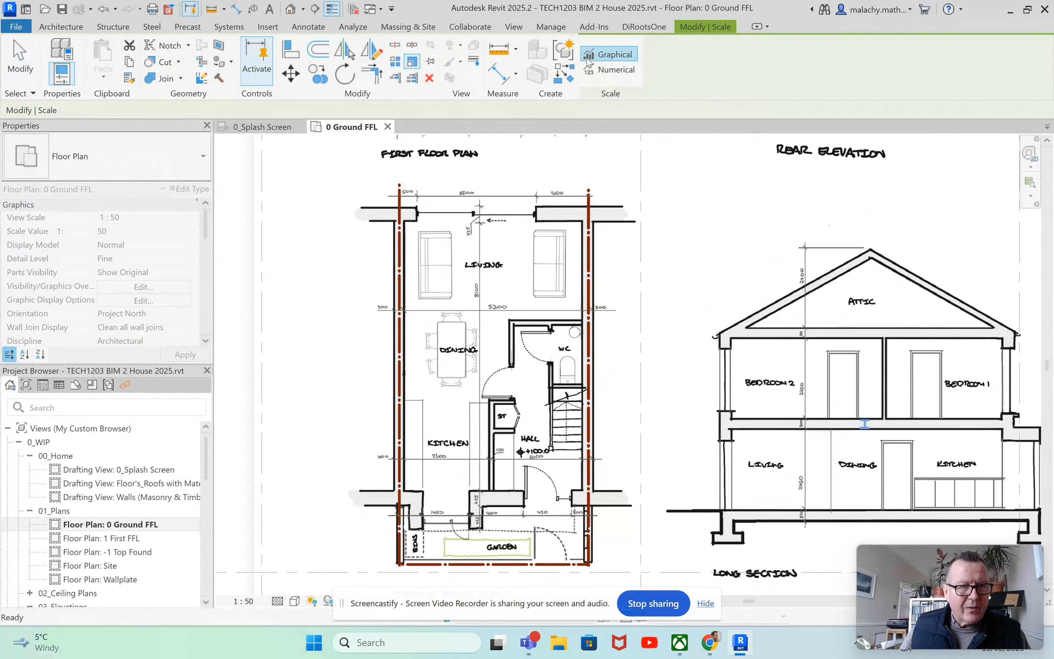
left_click(616, 70)
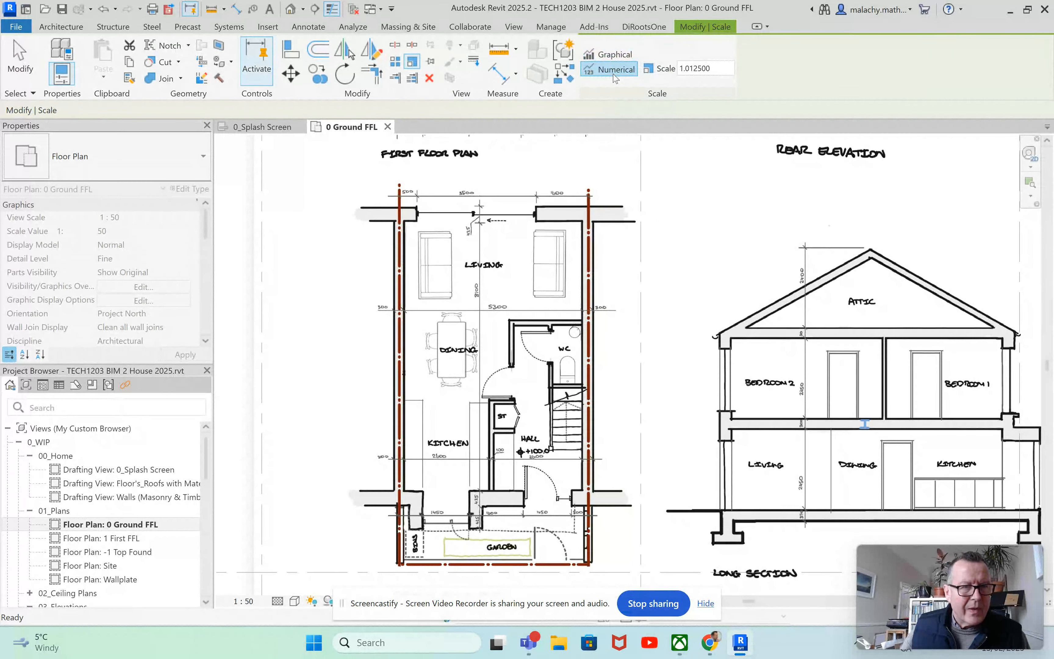
left_click(613, 54)
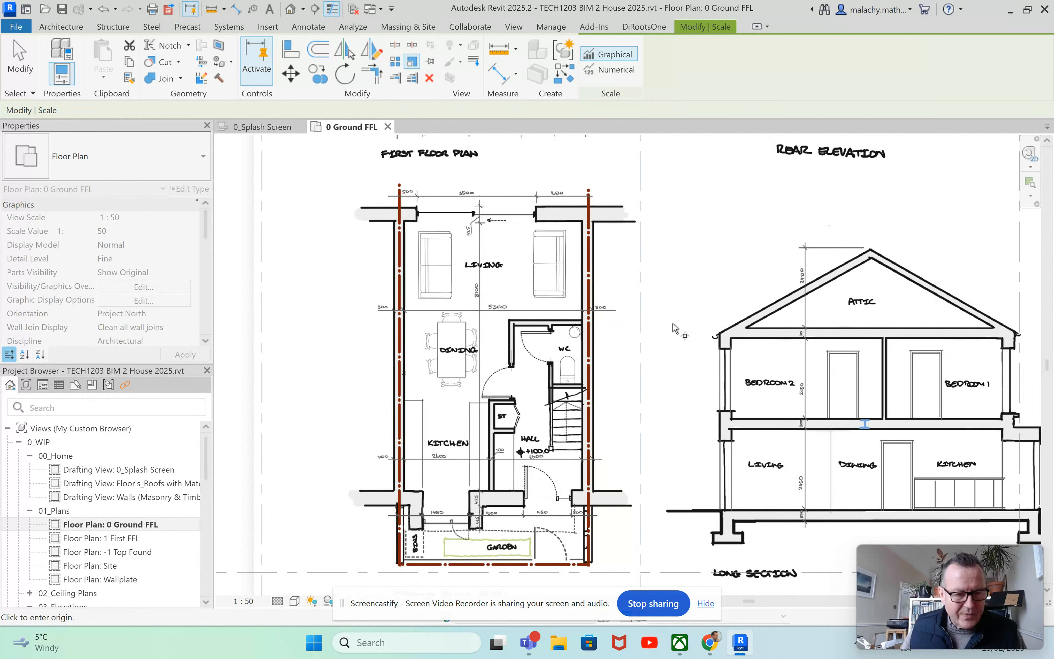
scroll(409, 319, "up", 4)
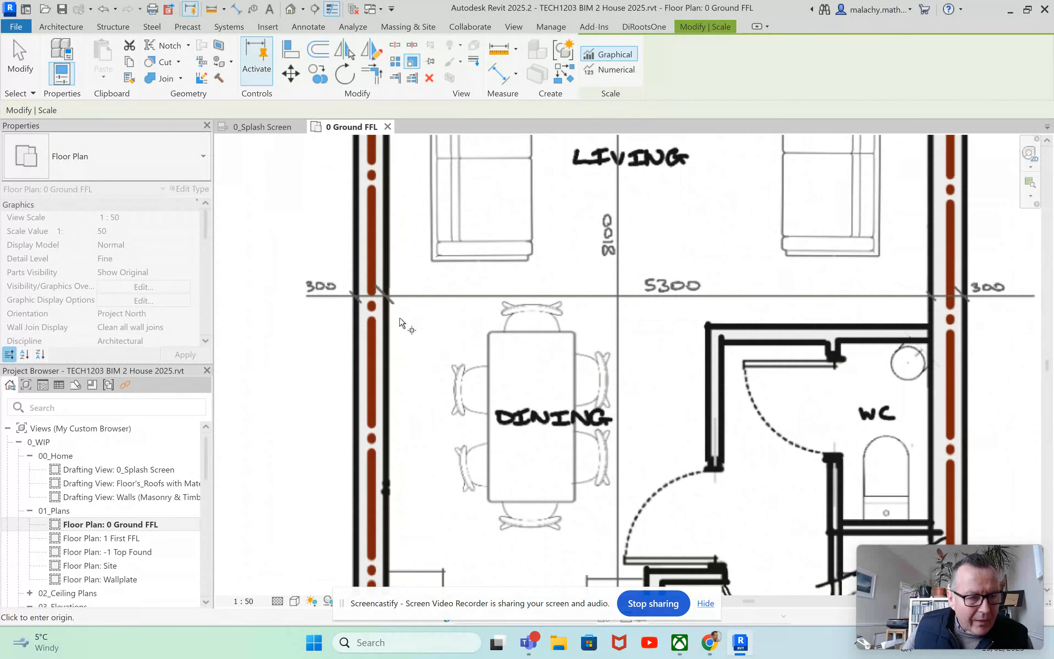
left_click(386, 298)
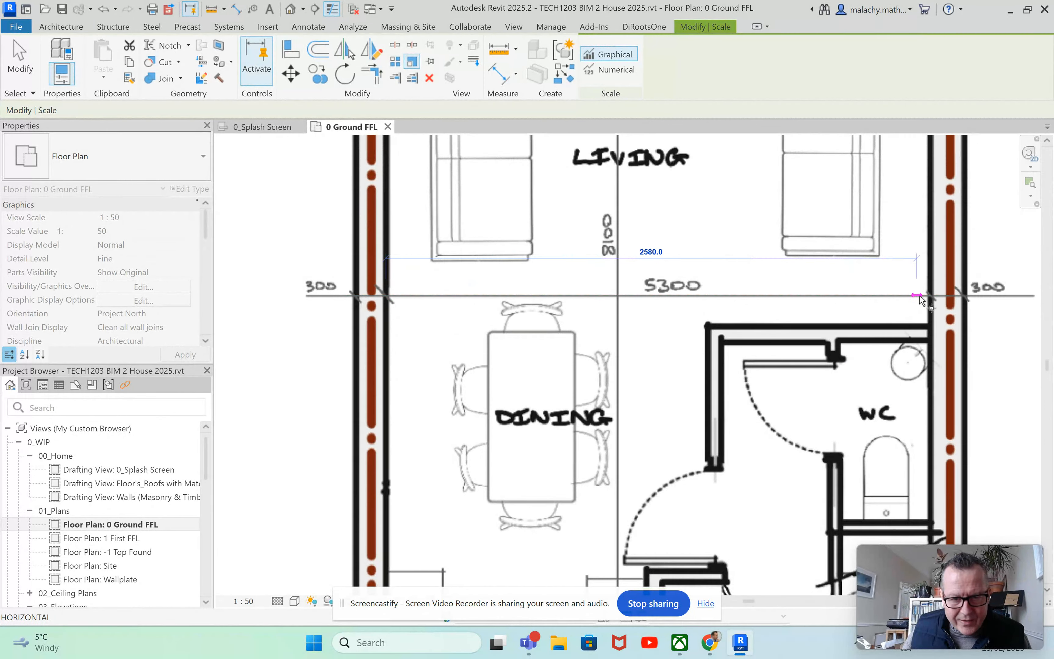
left_click(930, 296)
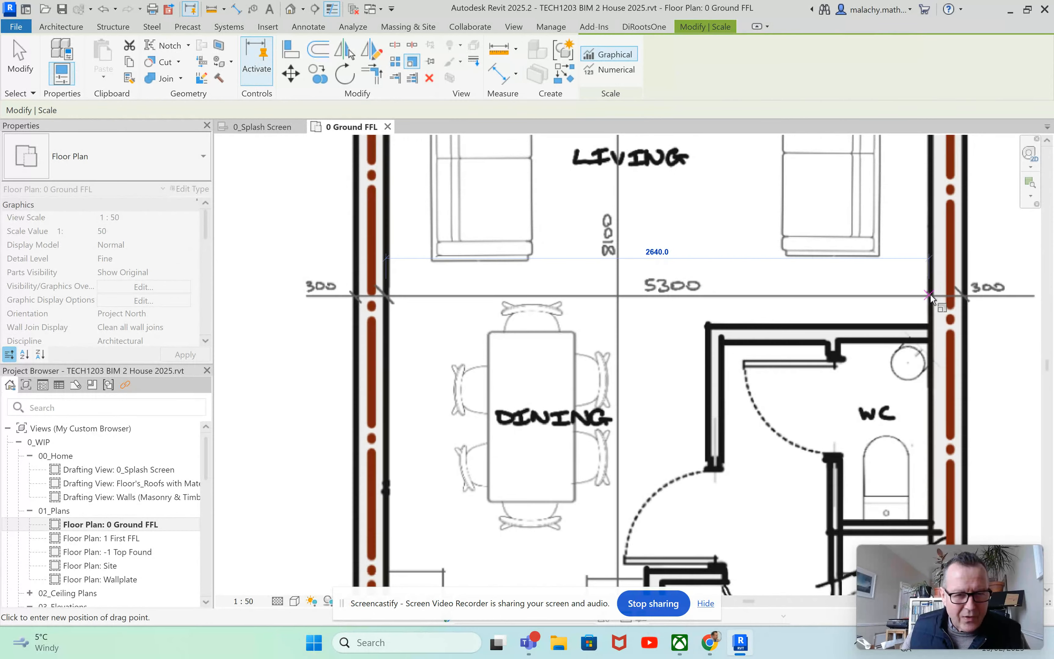
middle_click_drag(975, 301, 915, 301)
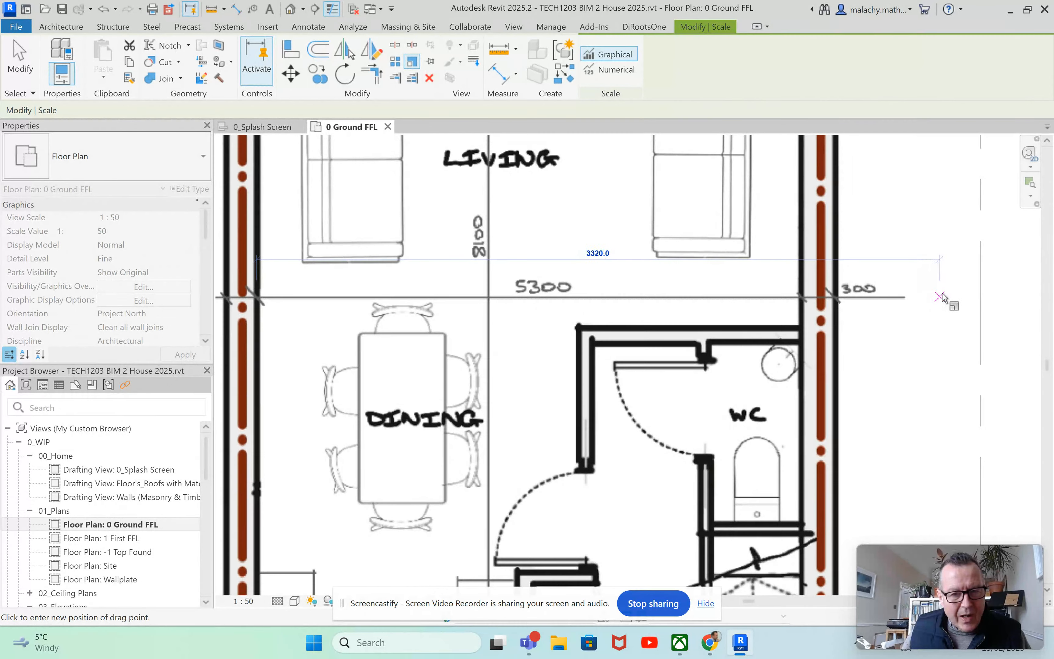
left_click(994, 297)
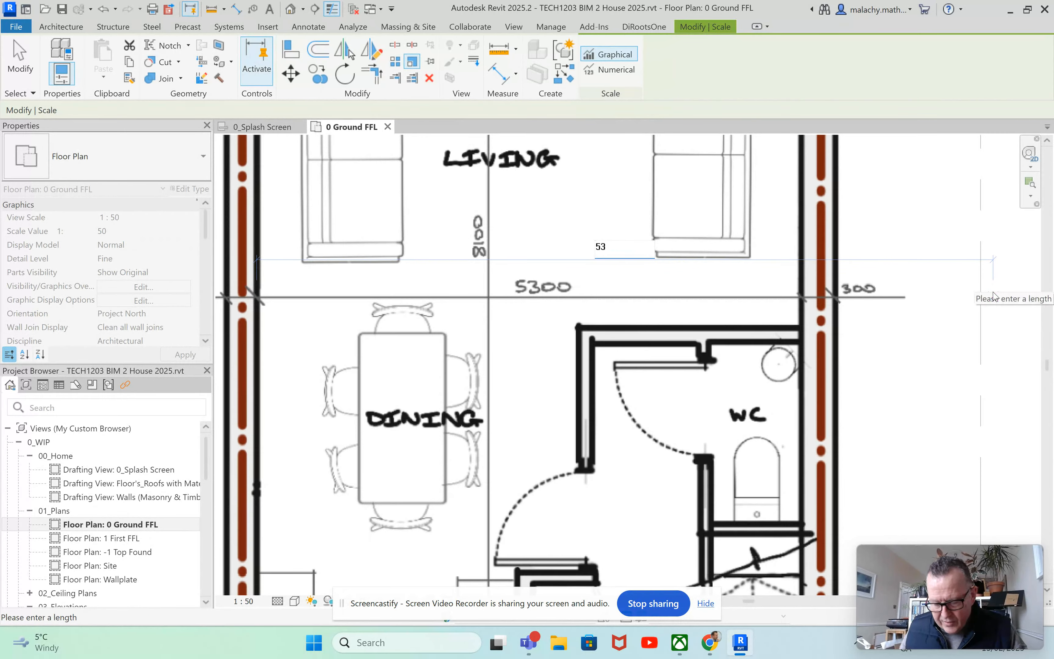
Measure the scaled ground floor plan's internal width between the party walls along its dimension line
scroll(765, 337, "down", 6)
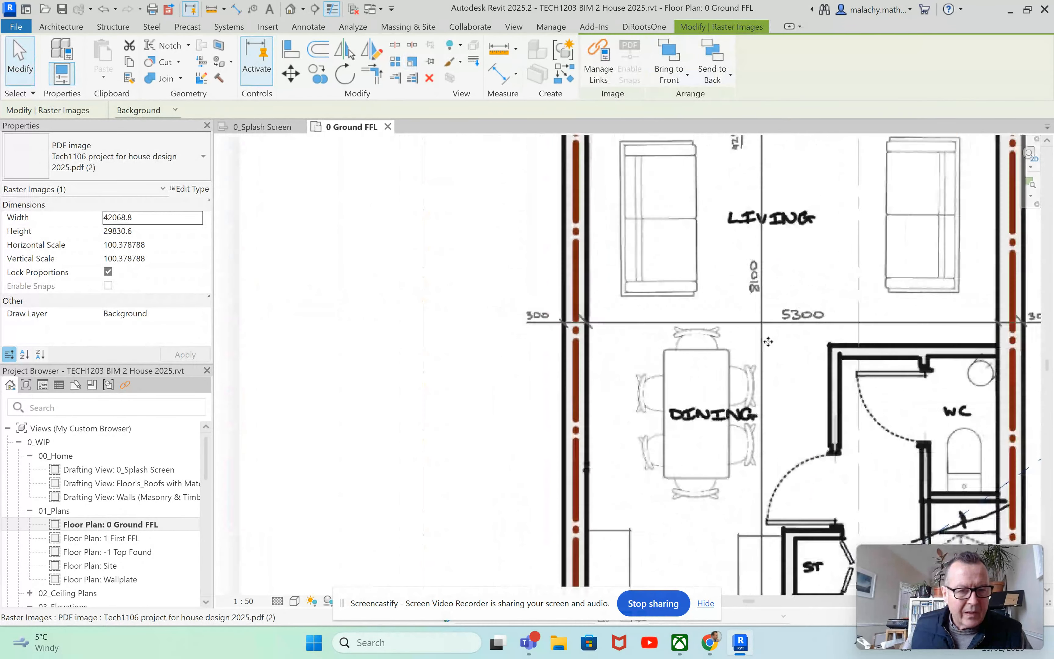
left_click(212, 9)
scroll(446, 342, "up", 3)
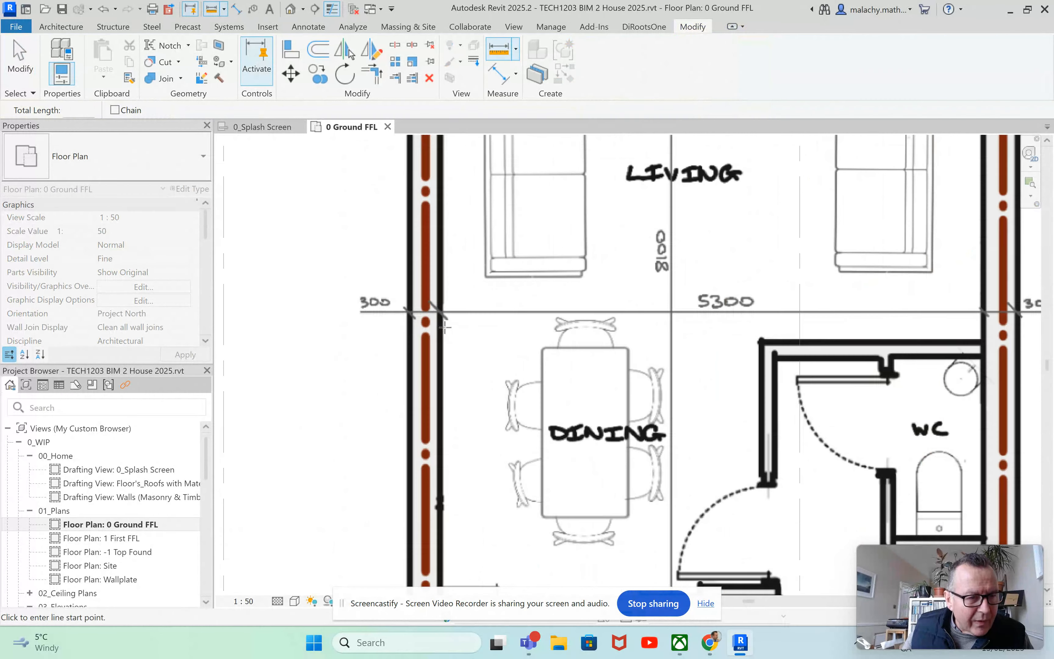
left_click(440, 312)
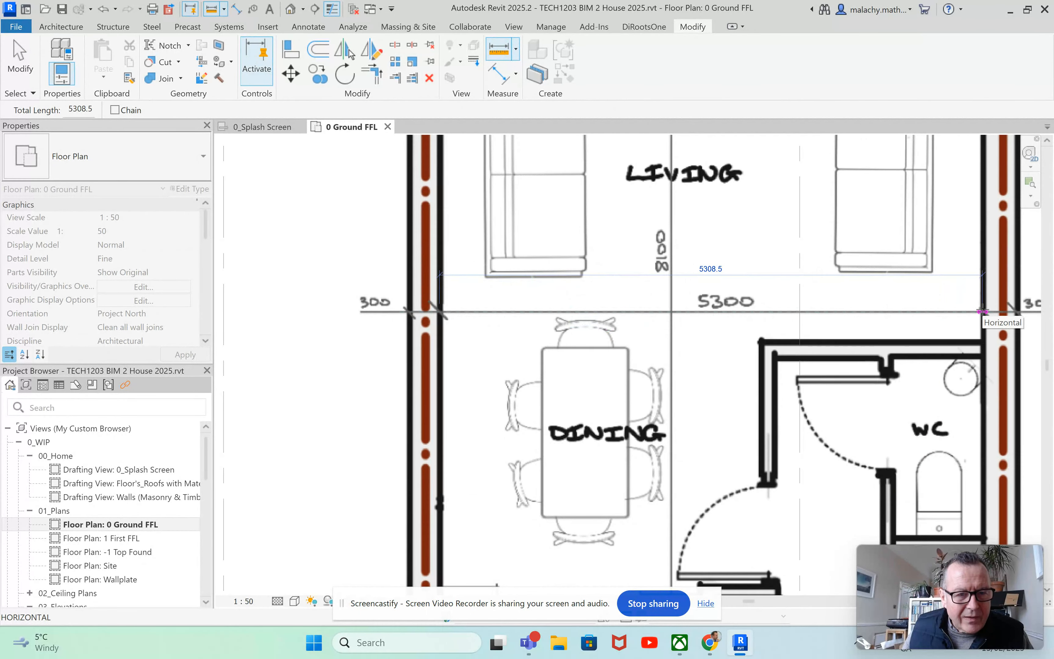
key("Escape")
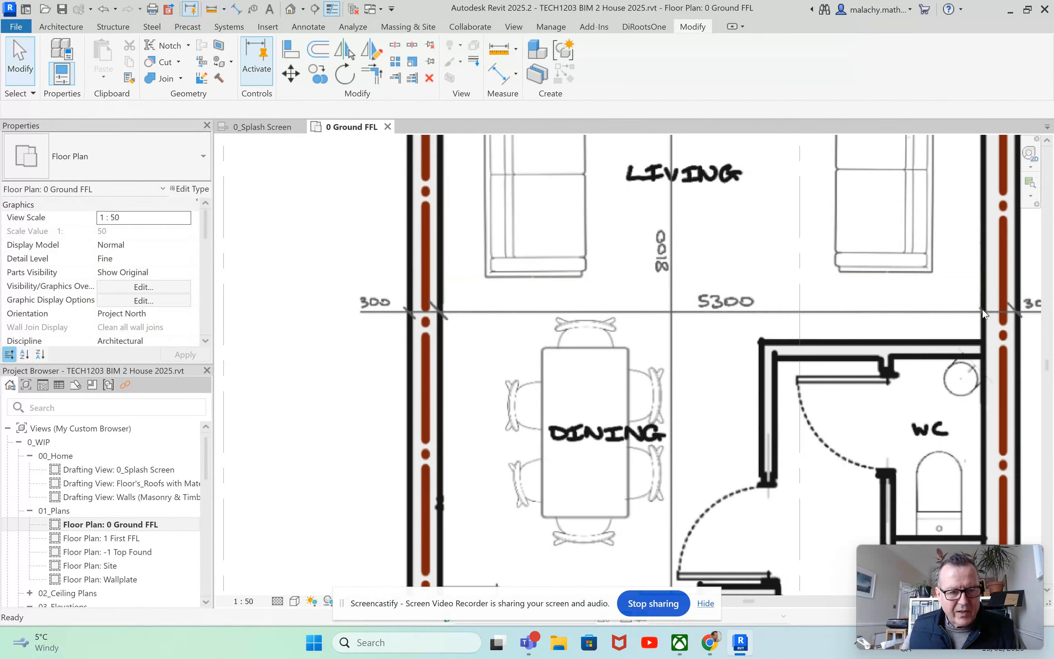
scroll(557, 279, "down", 5)
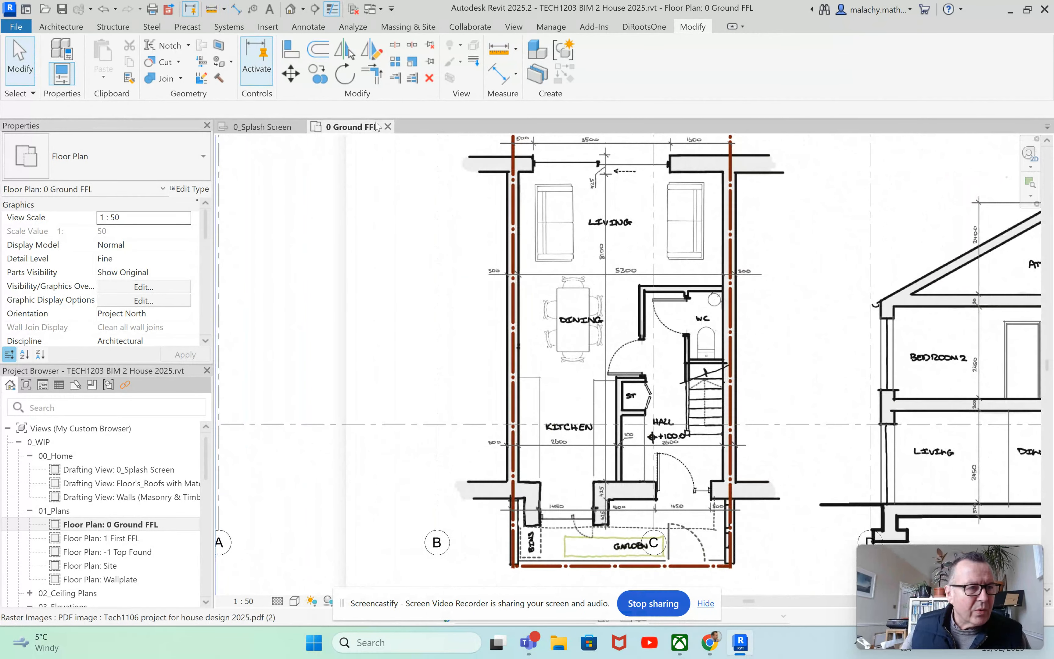
Measure the scaled ground floor plan's internal length between the front and rear external walls along its vertical dimension line
left_click(212, 9)
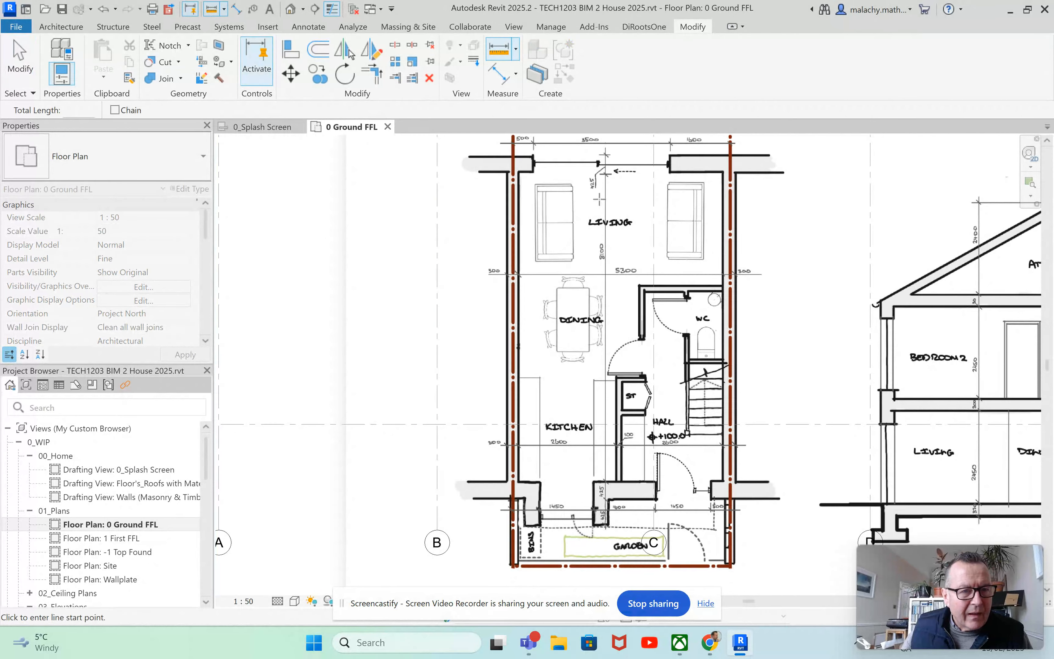
scroll(607, 182, "up", 4)
left_click(605, 159)
scroll(698, 270, "down", 4)
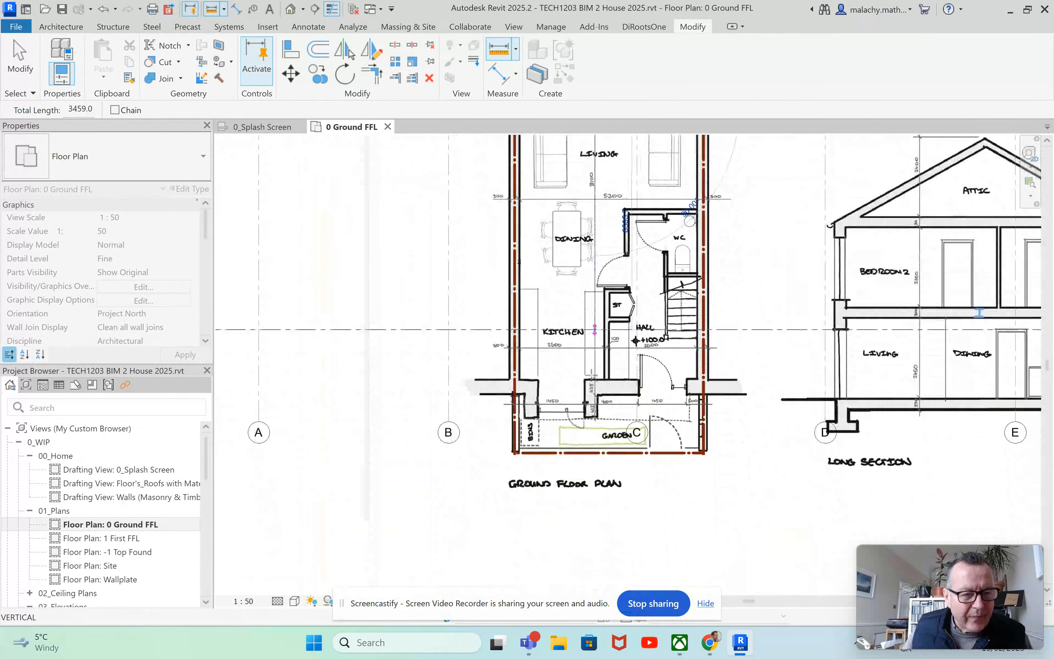
scroll(595, 393, "up", 5)
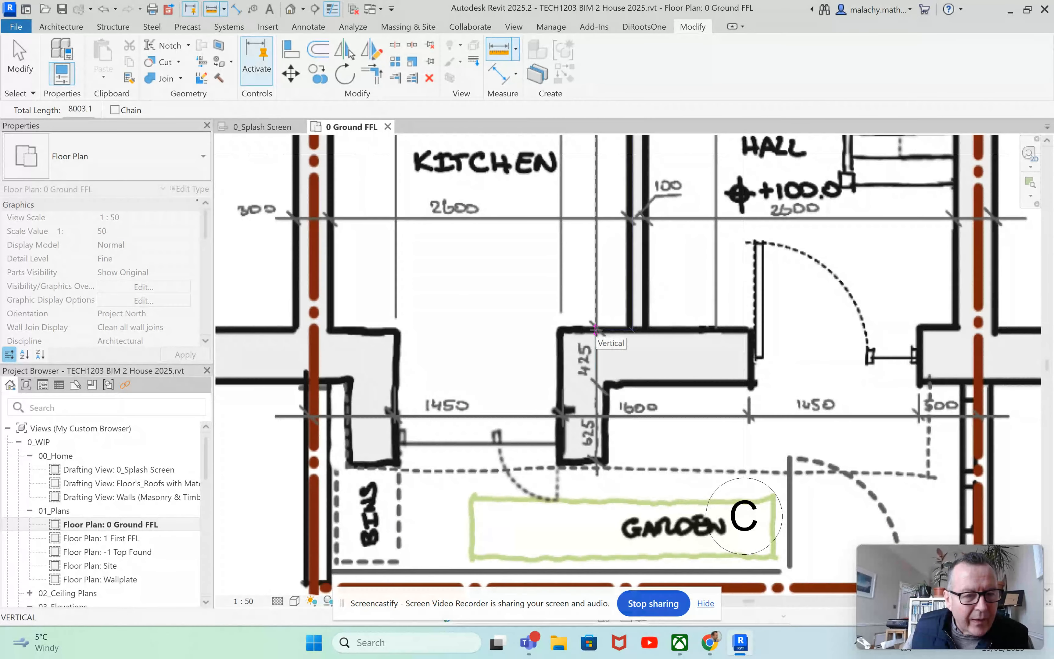
left_click(596, 329)
scroll(597, 327, "down", 5)
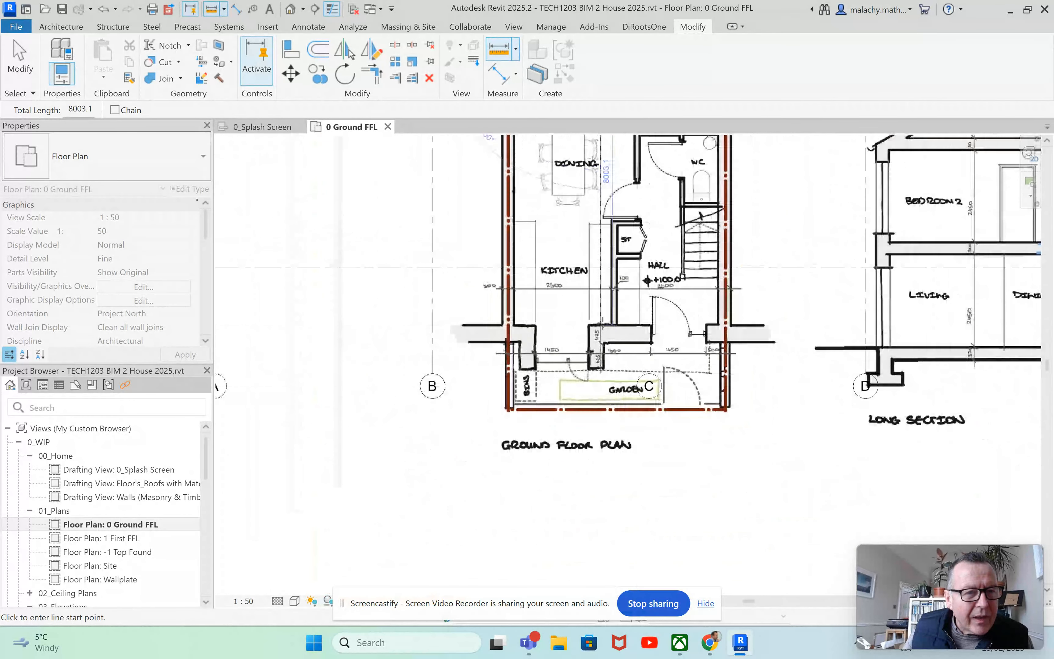
middle_click_drag(603, 324, 584, 361)
middle_click_drag(587, 275, 585, 322)
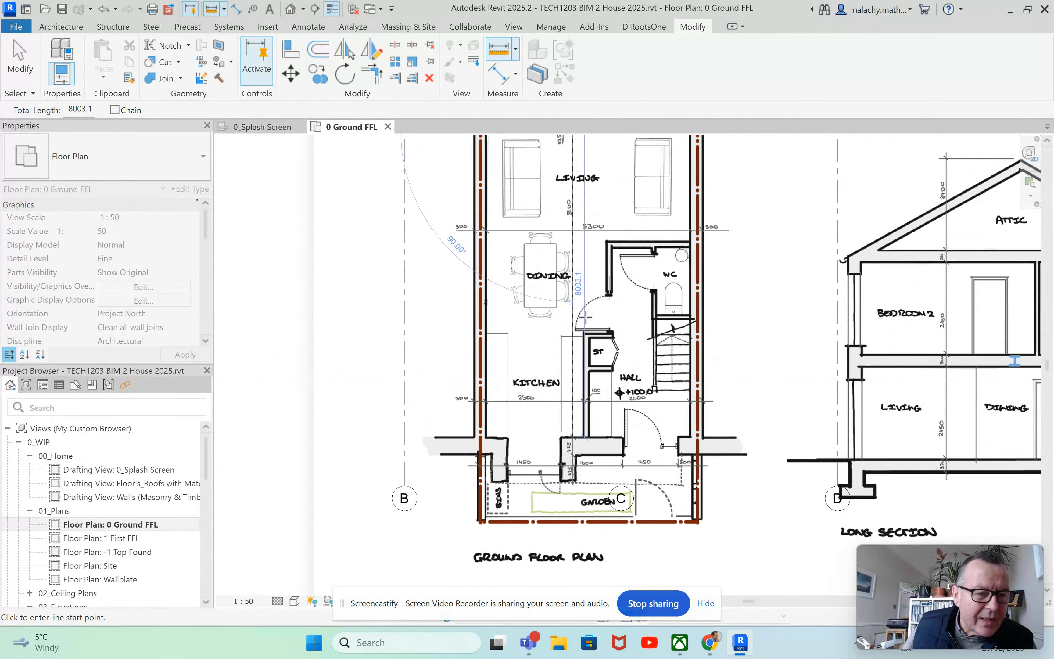
key("Escape")
key("Escape")
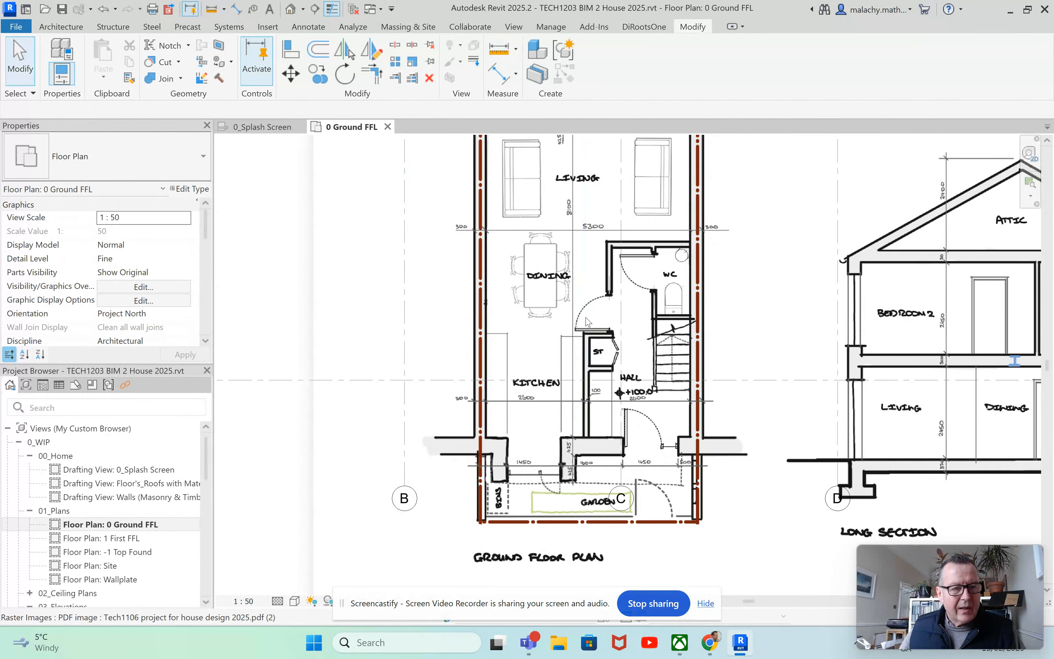
Scale the PDF image graphically, using the ground floor's internal length between the front and rear walls as the reference and setting it to 8100
middle_click_drag(543, 306, 483, 370)
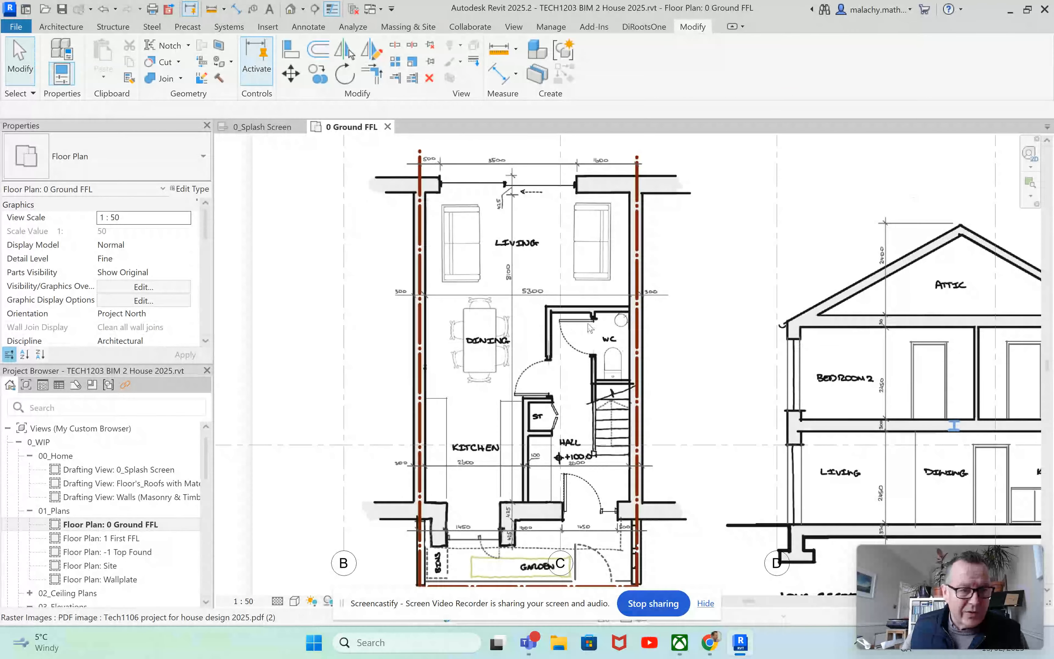
left_click(732, 355)
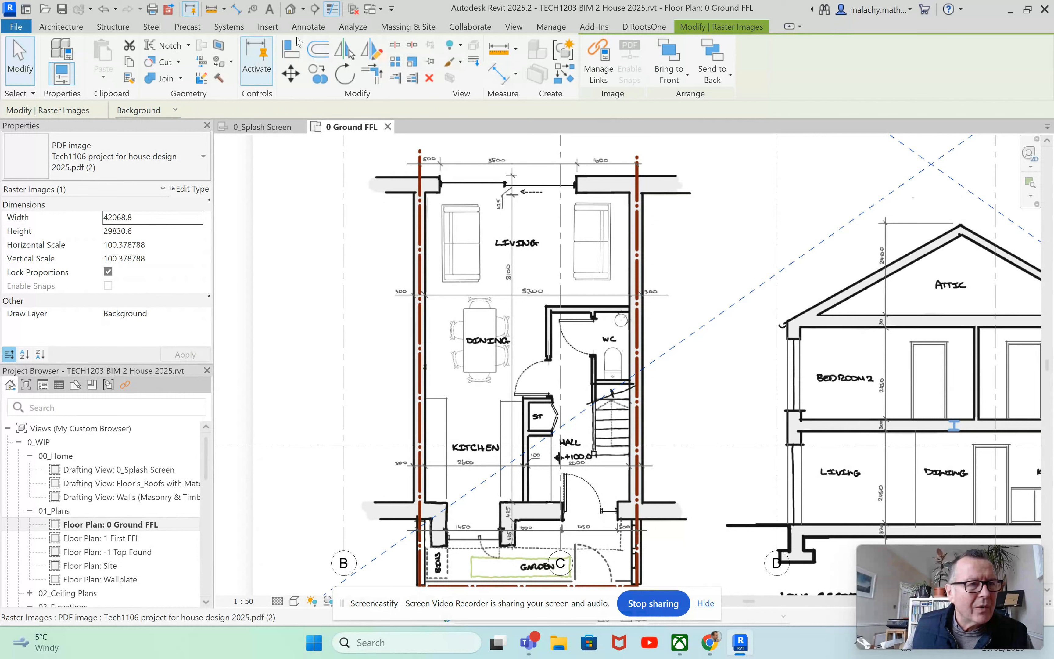
left_click(412, 62)
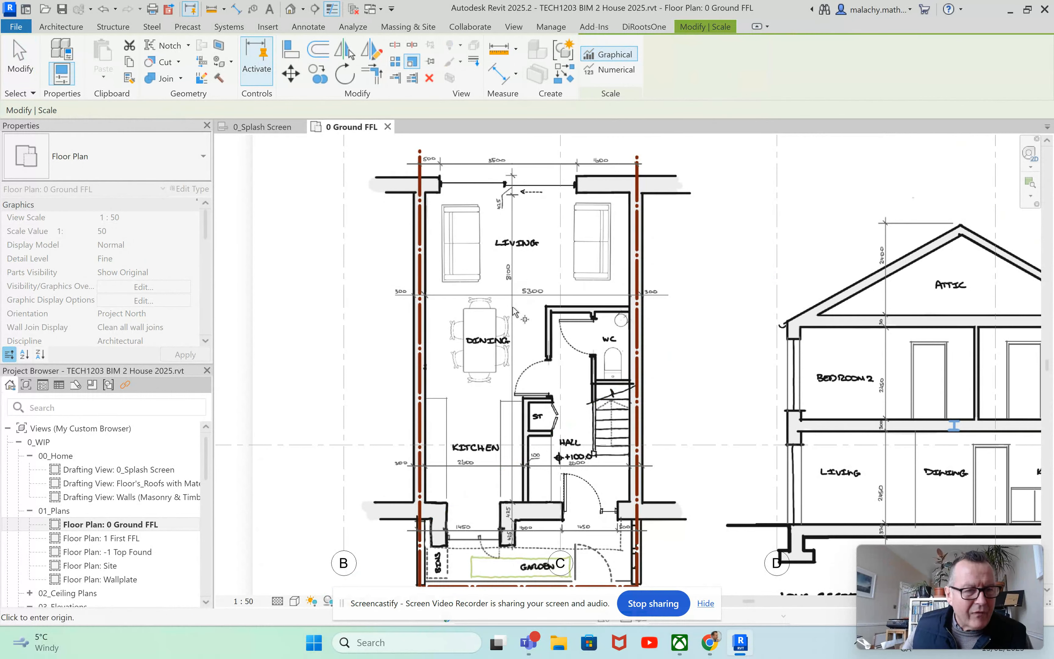
scroll(506, 207, "up", 2)
scroll(514, 191, "up", 2)
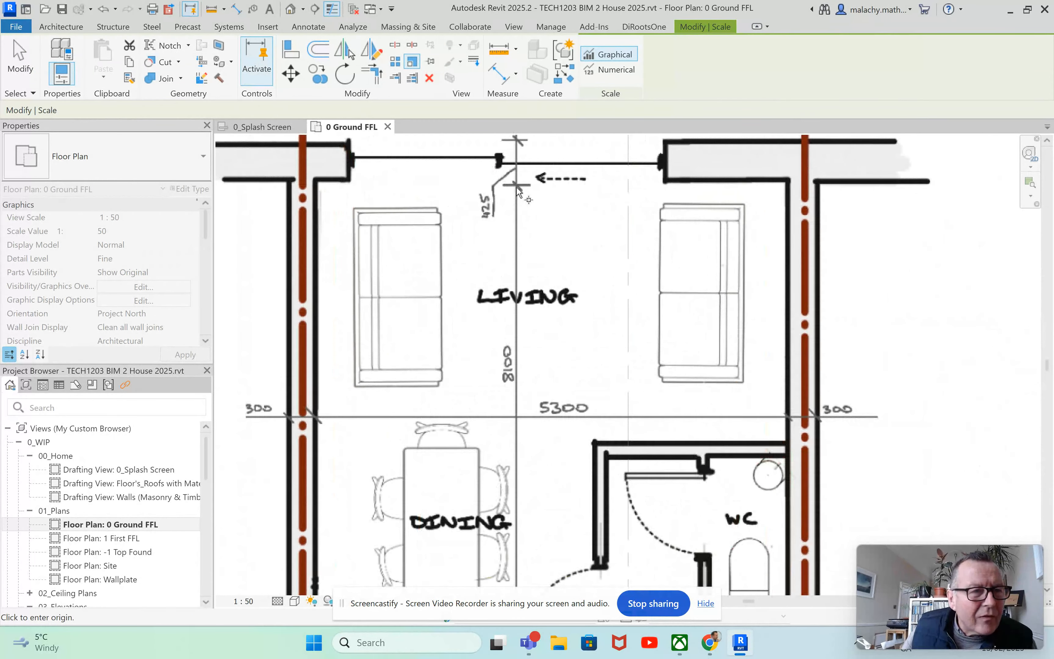
left_click(518, 187)
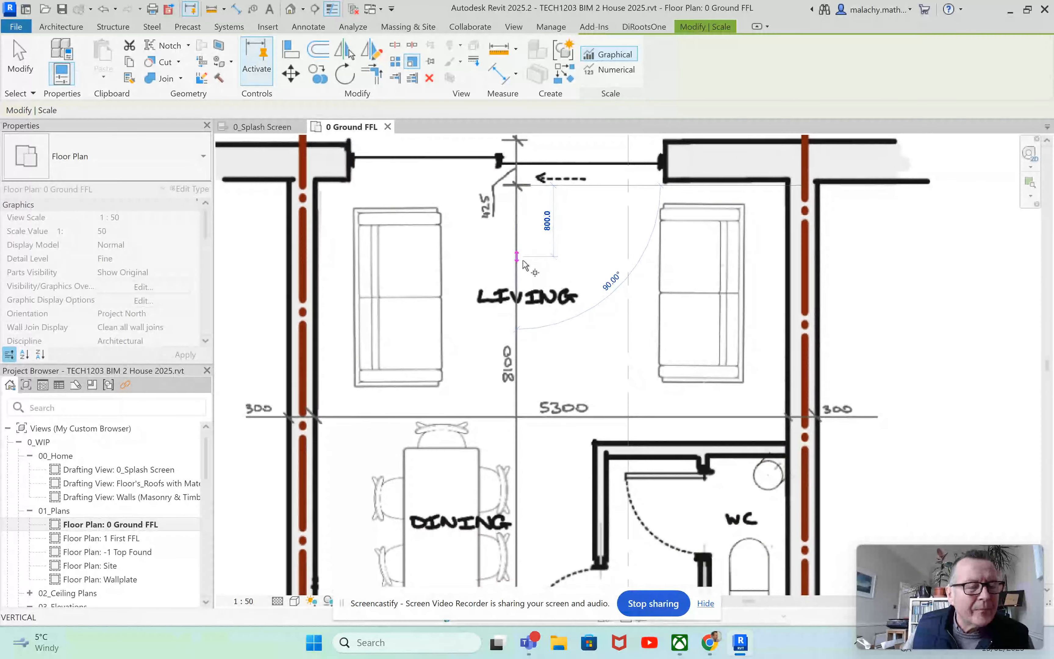
scroll(546, 294, "down", 5)
scroll(512, 433, "up", 5)
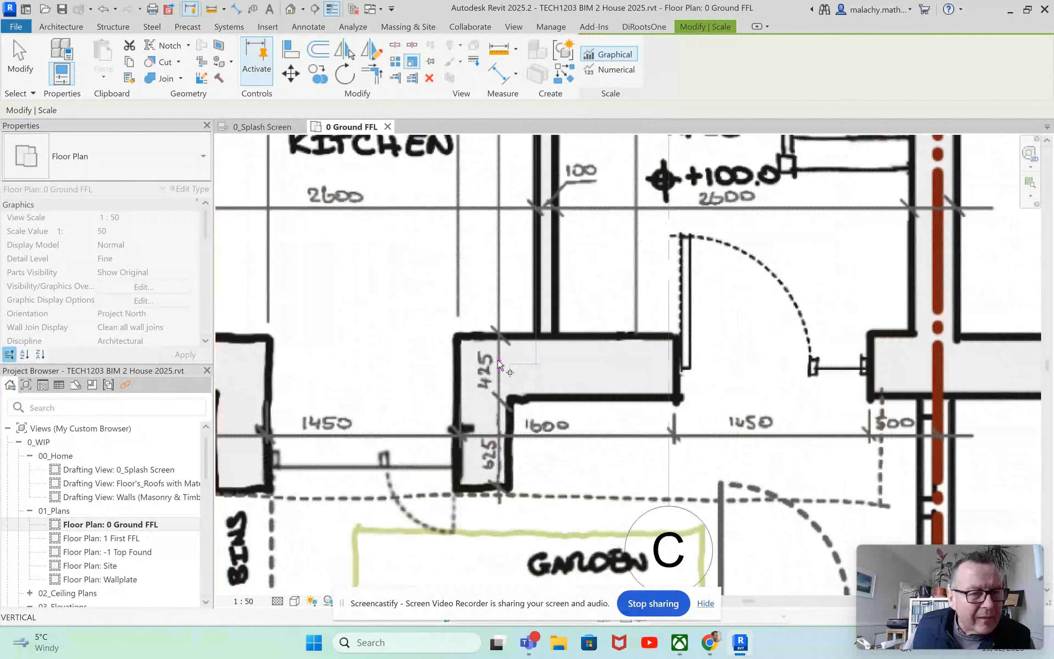
left_click(500, 337)
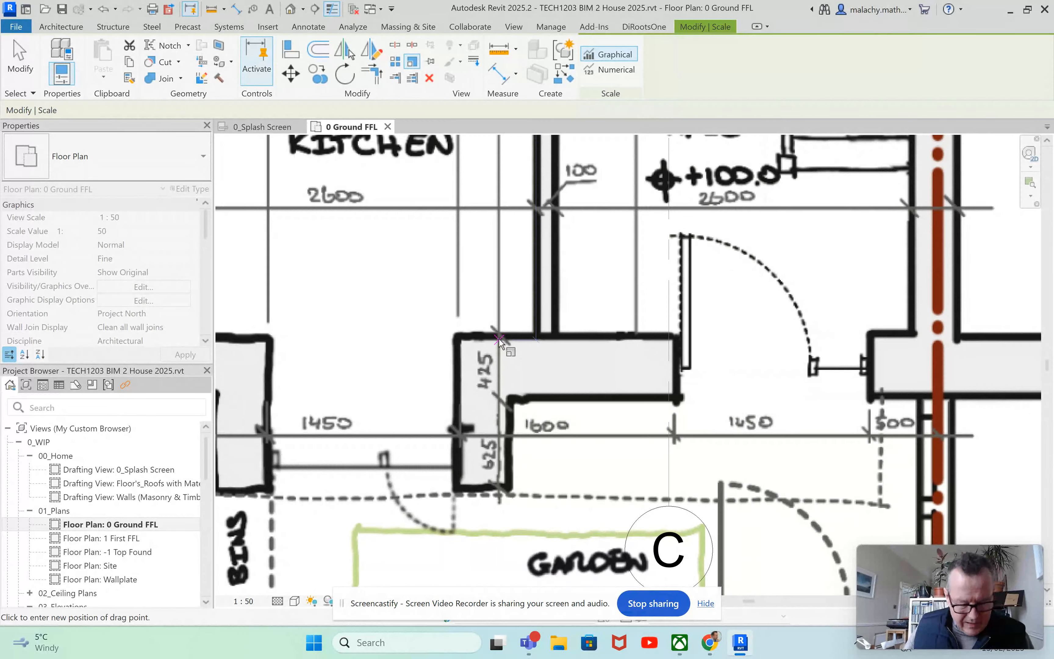
left_click(499, 434)
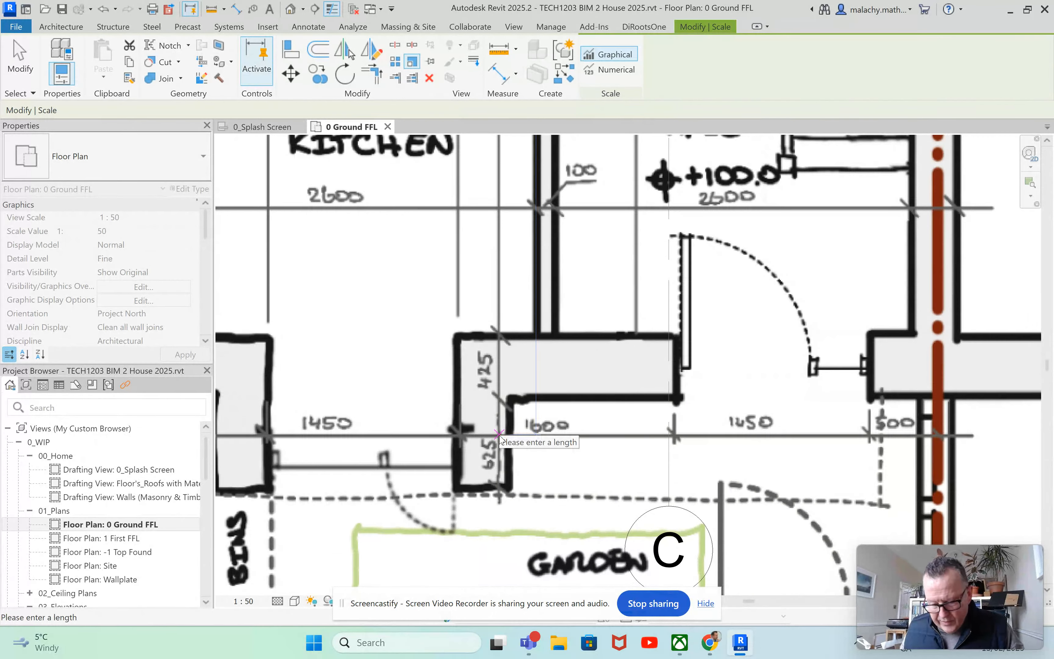
key("Return")
scroll(499, 435, "down", 2)
scroll(508, 437, "down", 3)
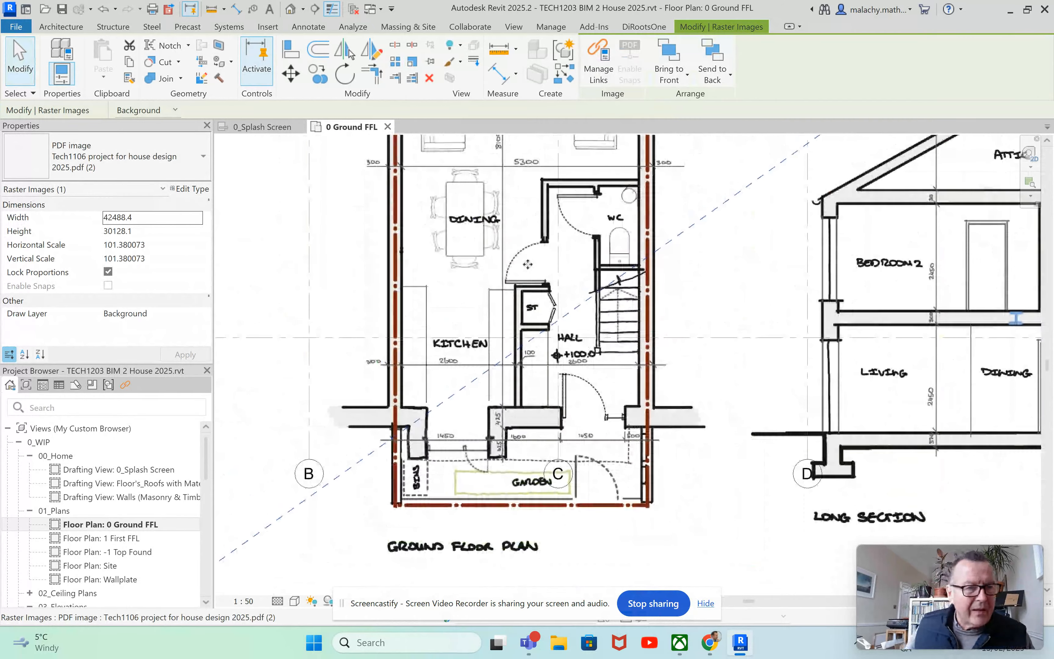
middle_click_drag(502, 227, 502, 336)
key("Escape")
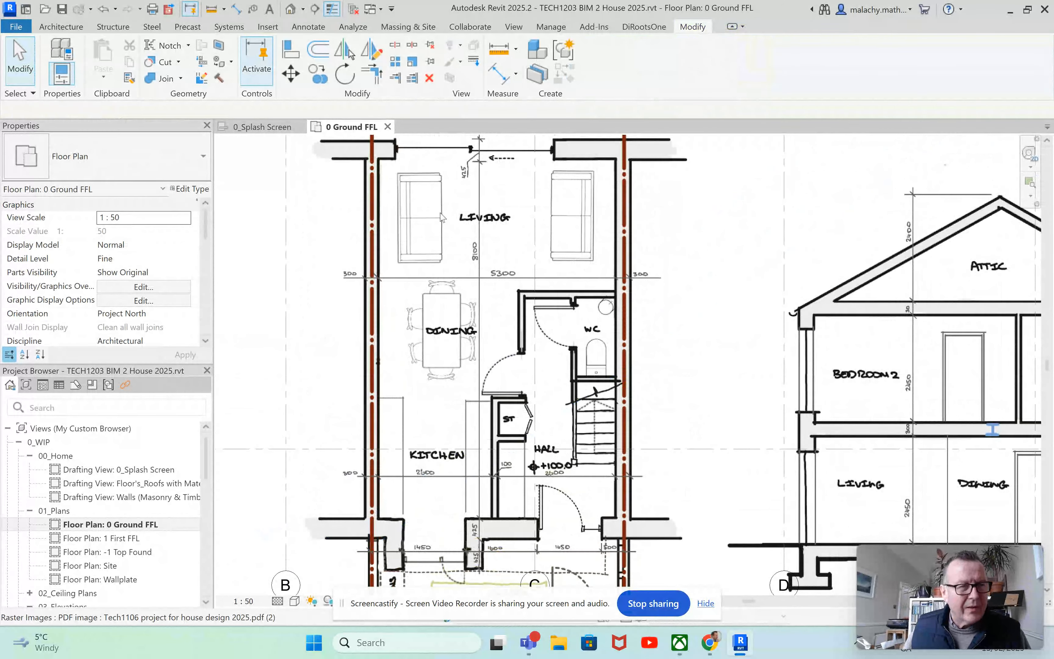
Measure the rescaled ground floor plan's internal width between the party walls along the 5300 dimension line
left_click(212, 12)
scroll(419, 292, "up", 5)
left_click(264, 231)
scroll(610, 235, "down", 3)
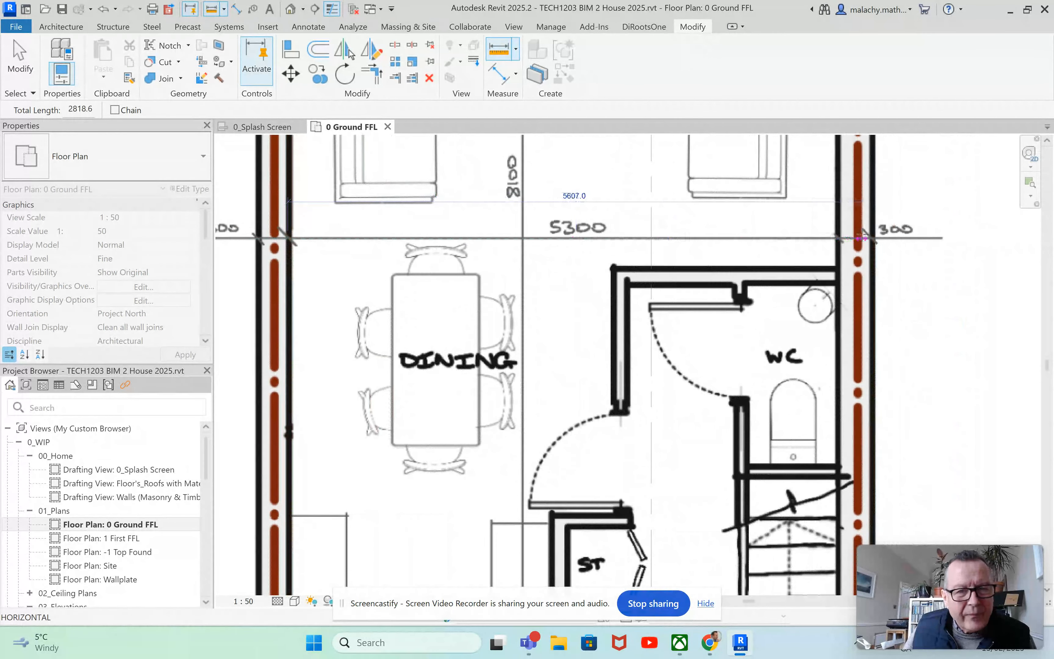
left_click(835, 239)
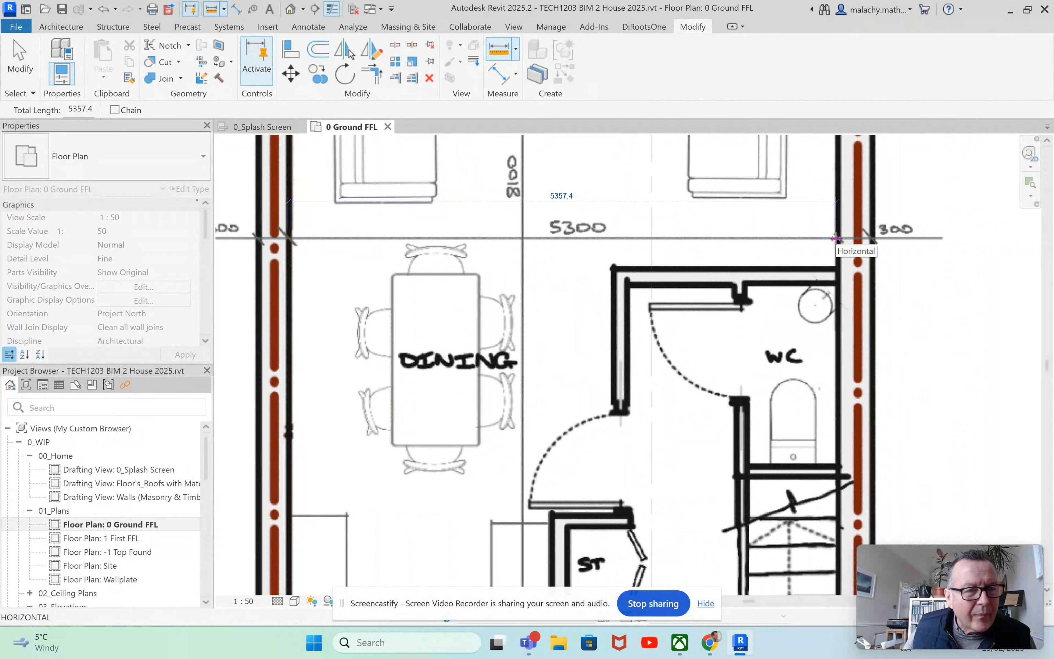
key("Escape")
key("Escape")
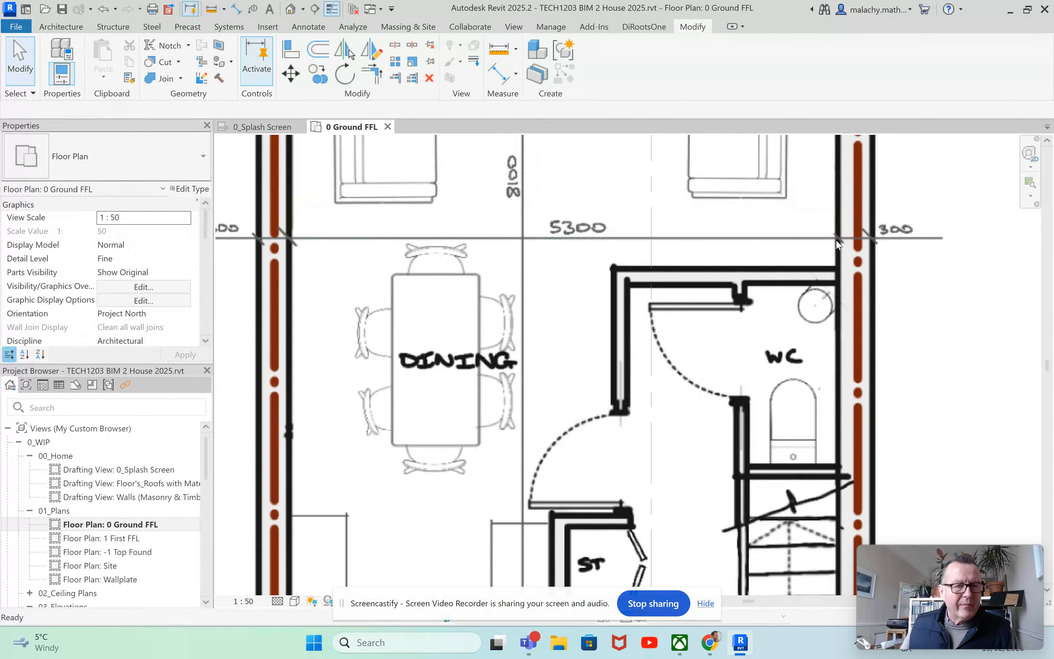
Move the PDF image so the ground floor's left party wall centreline at the rear wall's middle lands on the grid A/1 intersection
scroll(839, 262, "down", 8)
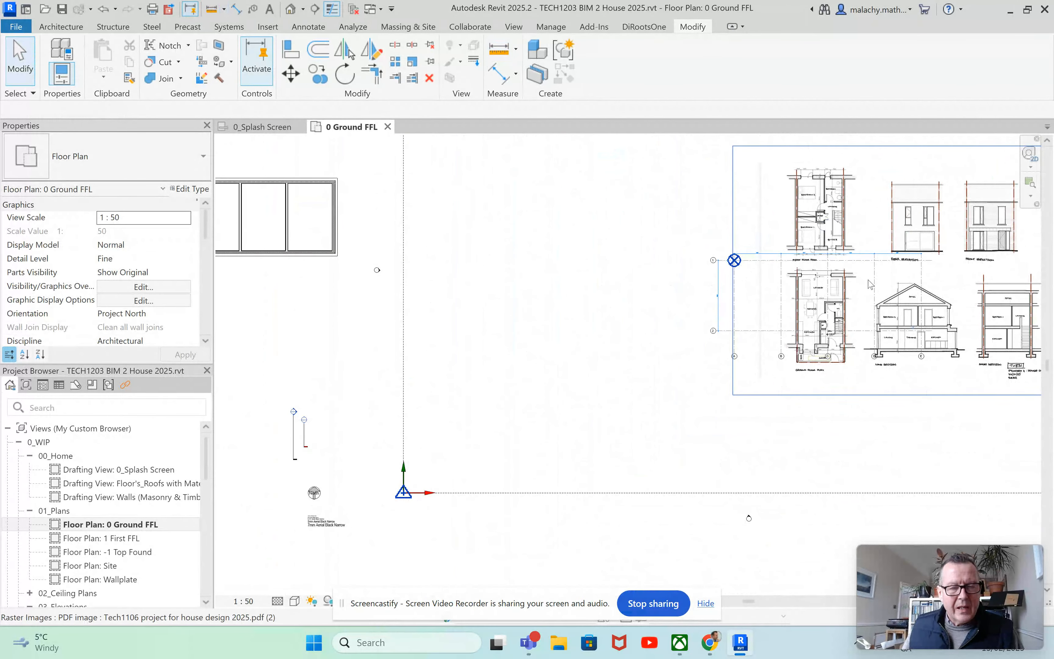
left_click(863, 182)
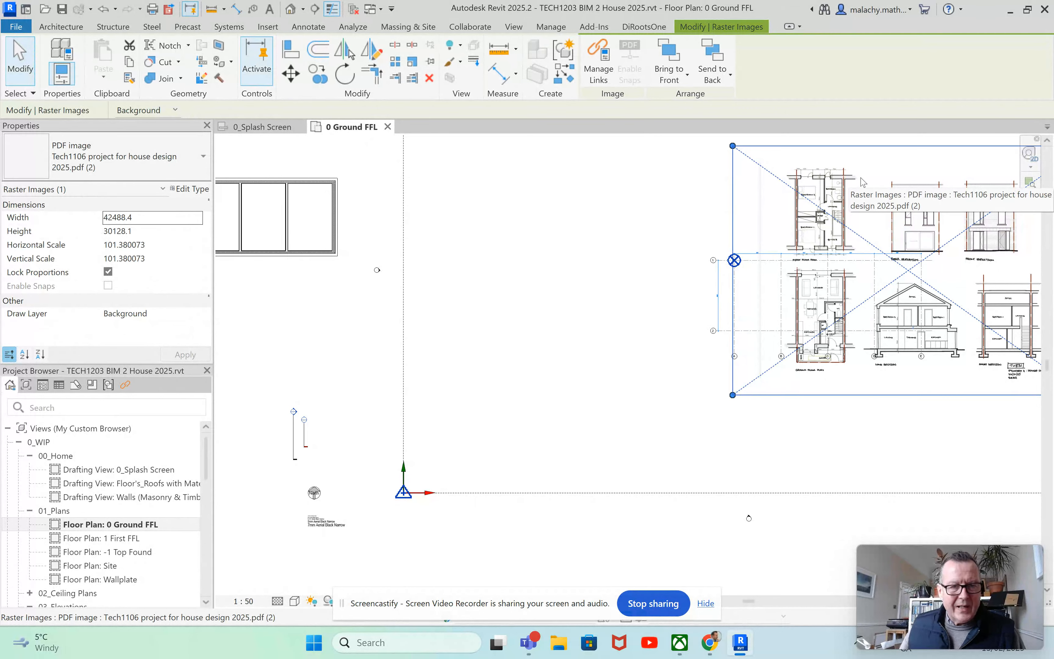
left_click(290, 73)
scroll(824, 314, "up", 10)
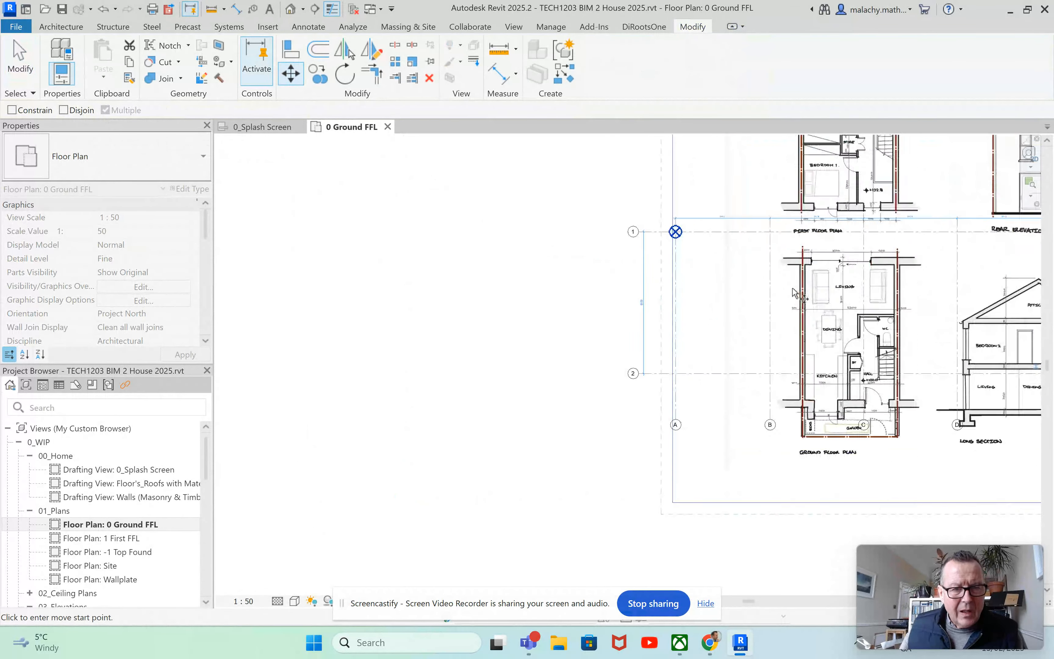
scroll(816, 261, "up", 2)
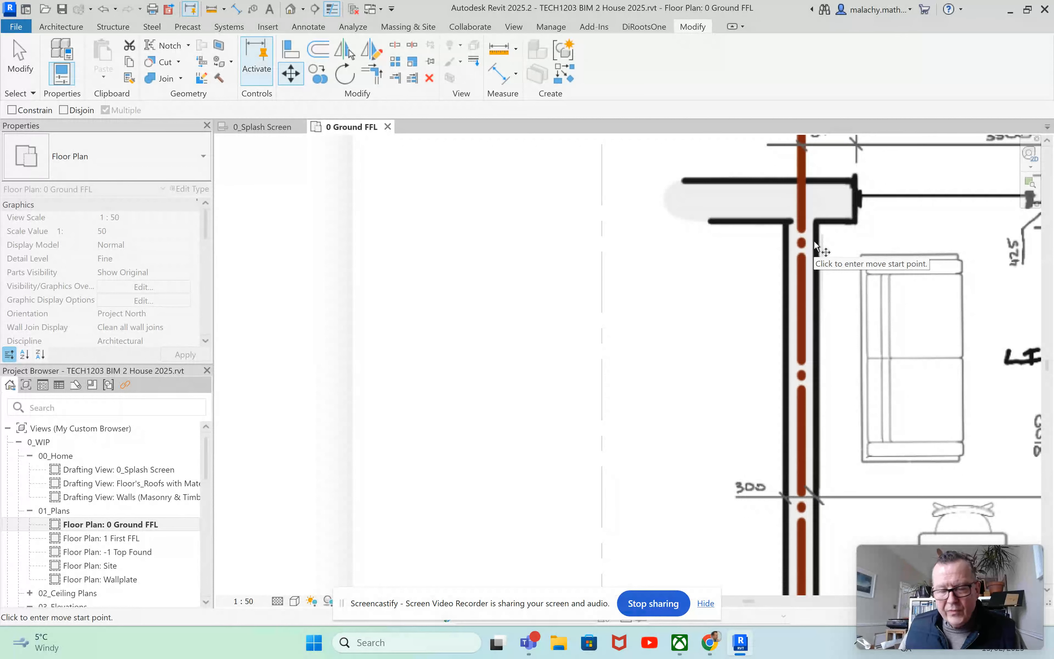
left_click(801, 204)
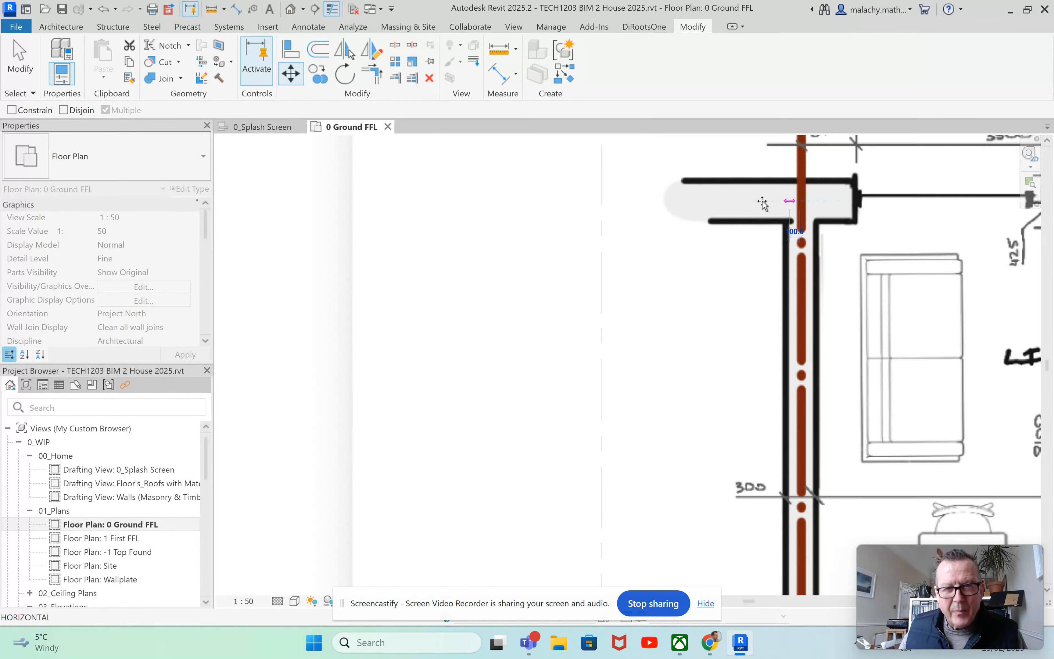
scroll(742, 205, "down", 5)
scroll(742, 203, "down", 2)
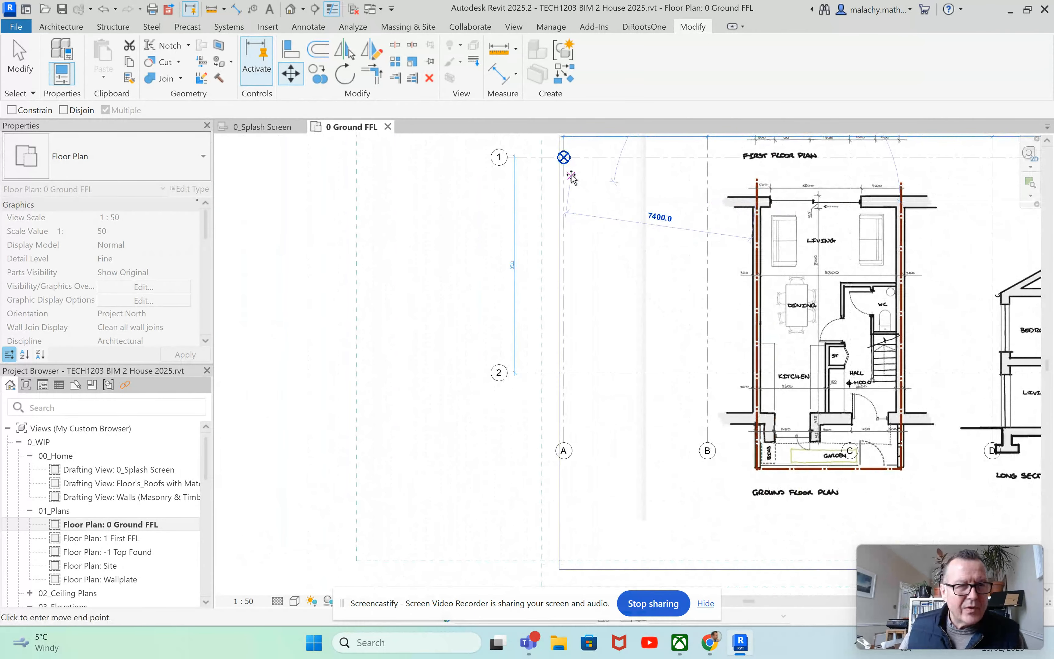
left_click(564, 157)
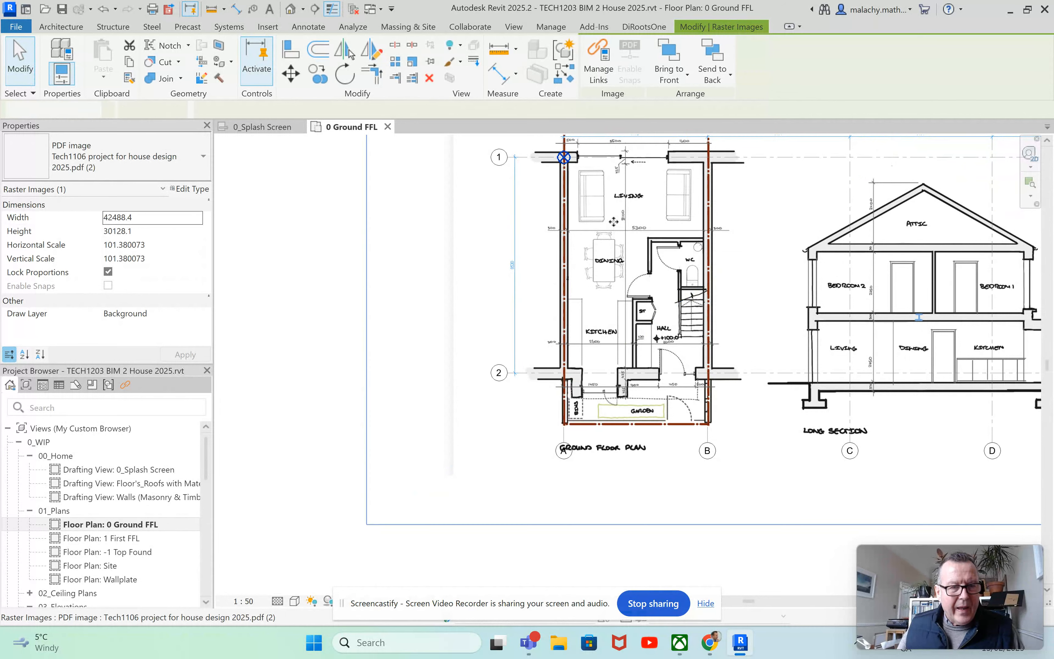
key("Escape")
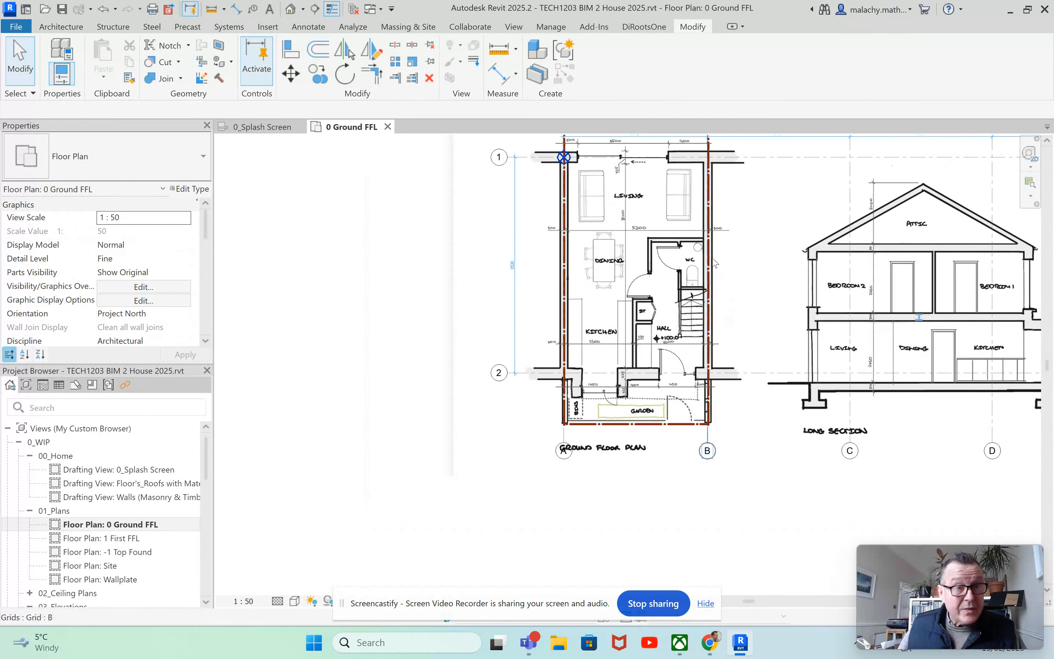
Pin the aligned PDF image in place on the ground floor plan and deselect it
middle_click_drag(594, 187, 599, 244)
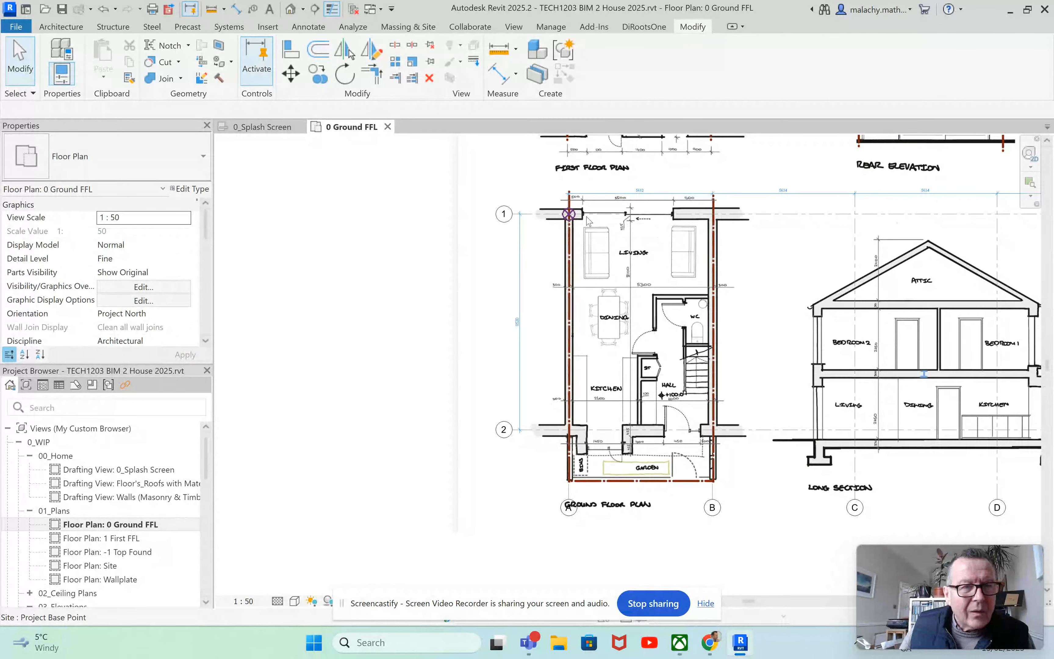
scroll(588, 220, "up", 3)
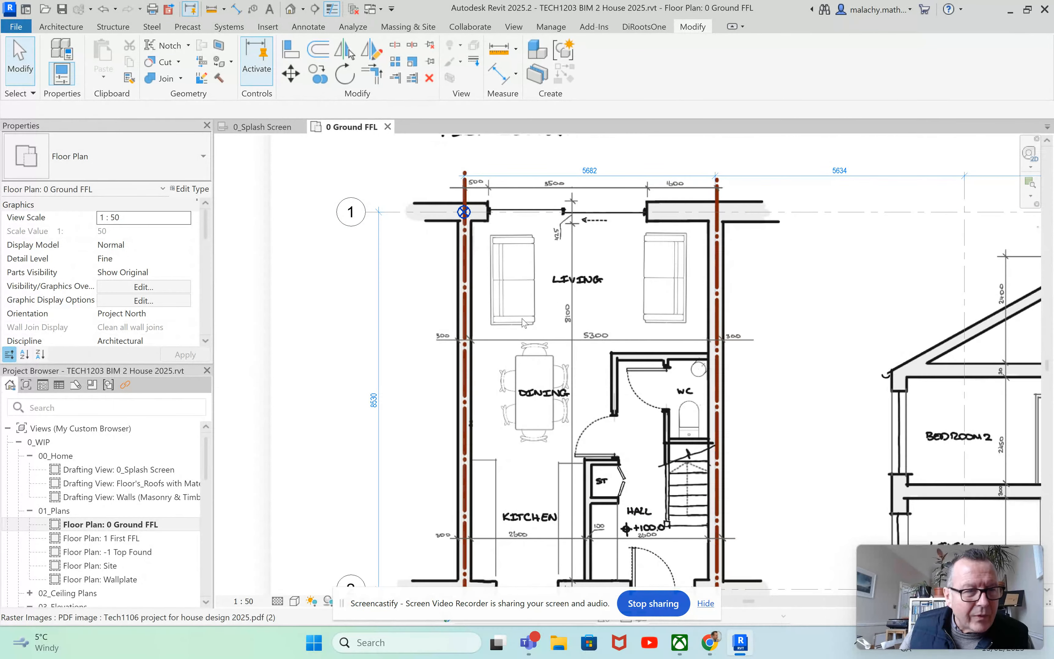
middle_click_drag(527, 369, 538, 192)
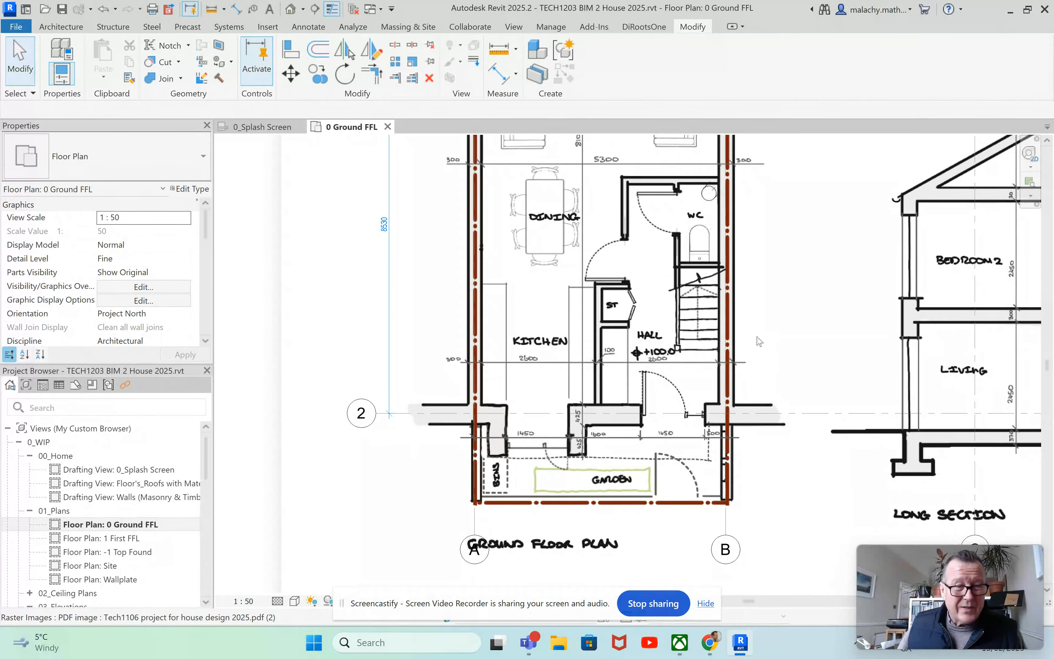
scroll(818, 310, "down", 5)
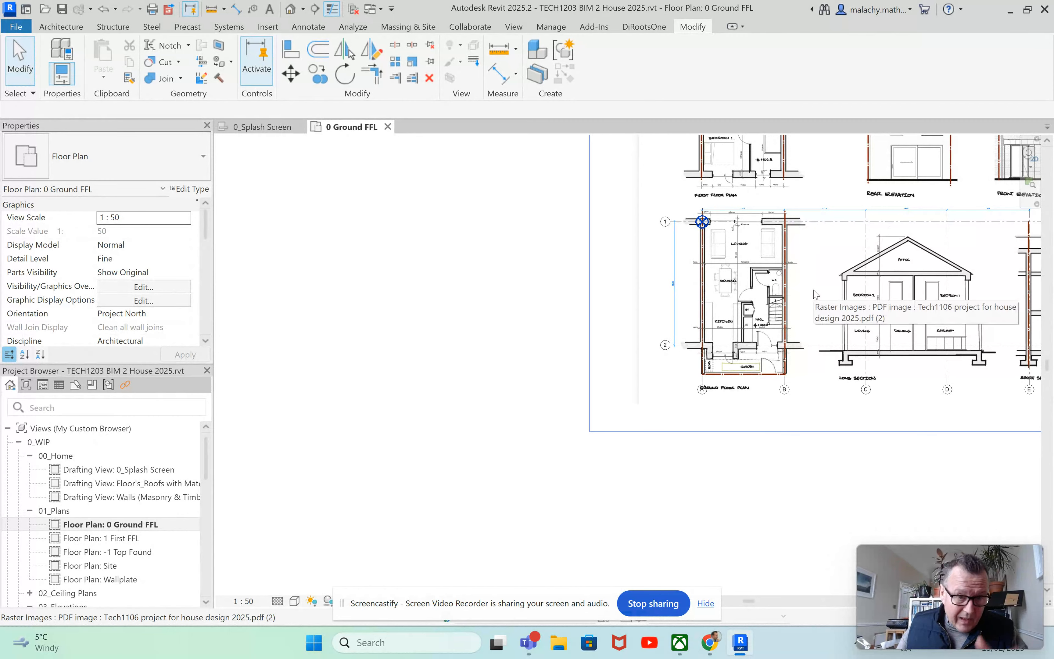
middle_click_drag(815, 294, 739, 340)
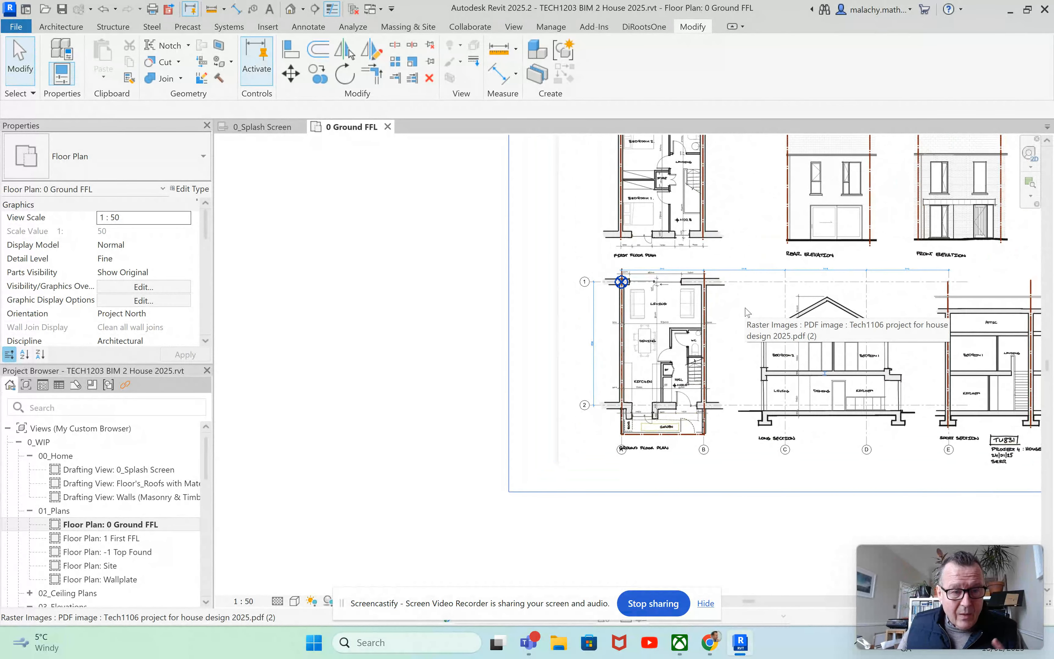
left_click(742, 326)
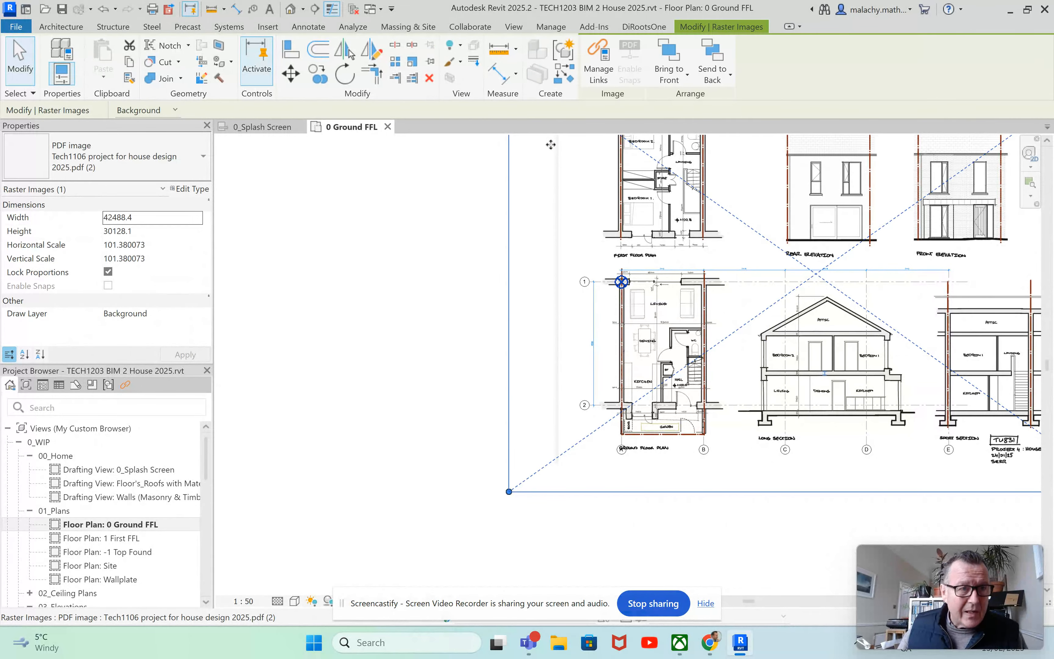
left_click(429, 66)
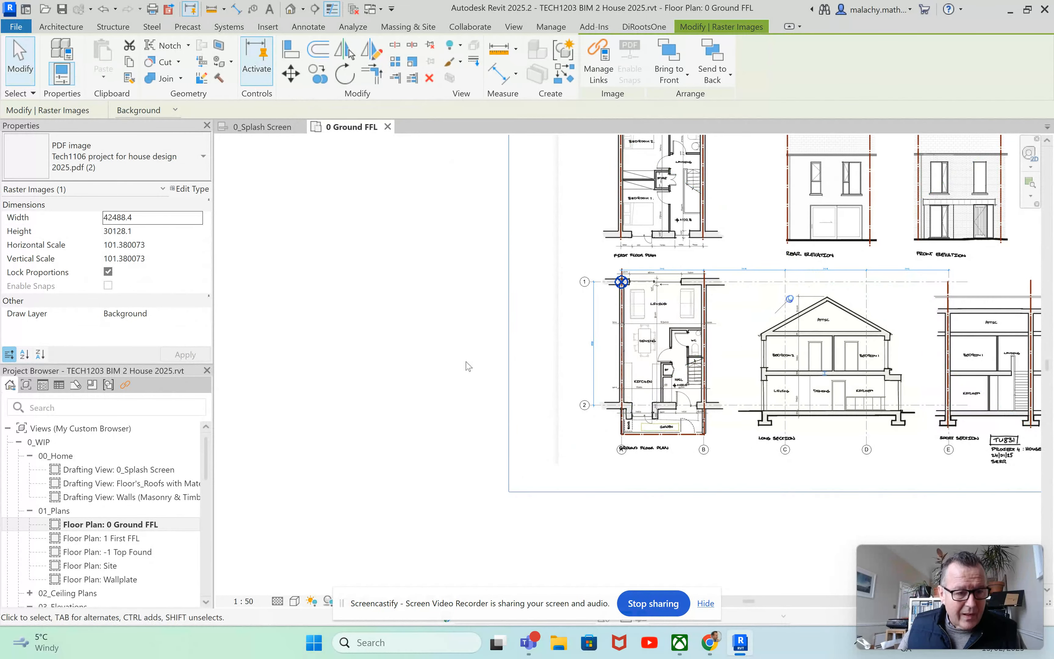
left_click(469, 345)
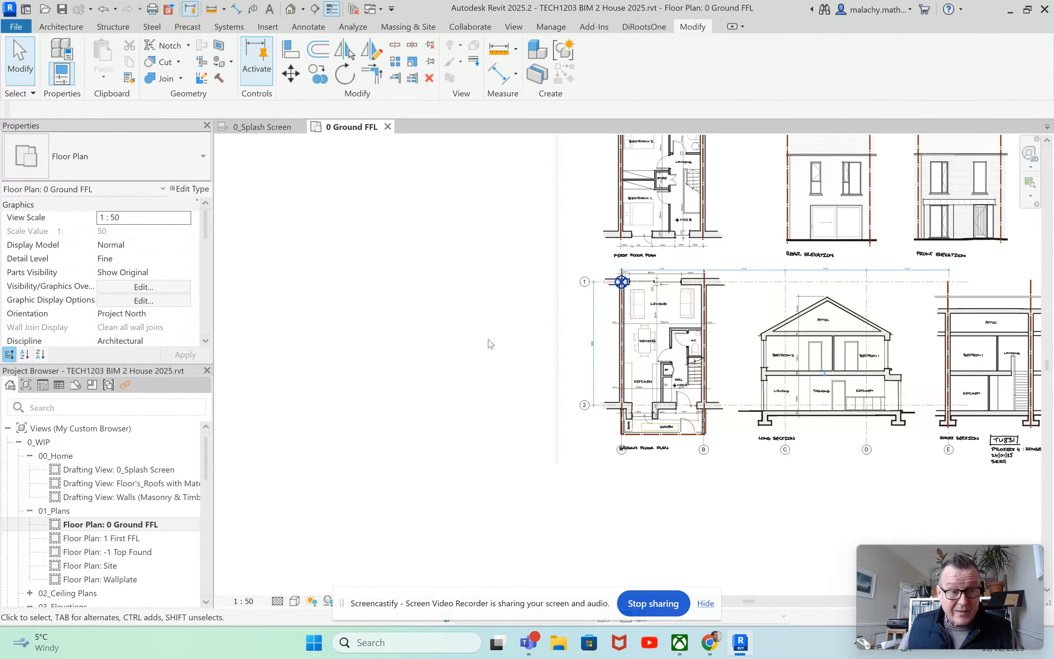
Open the South Elevation and examine how the levels line up with the floors, ceilings and stairs in the PDF short section
scroll(490, 345, "down", 4)
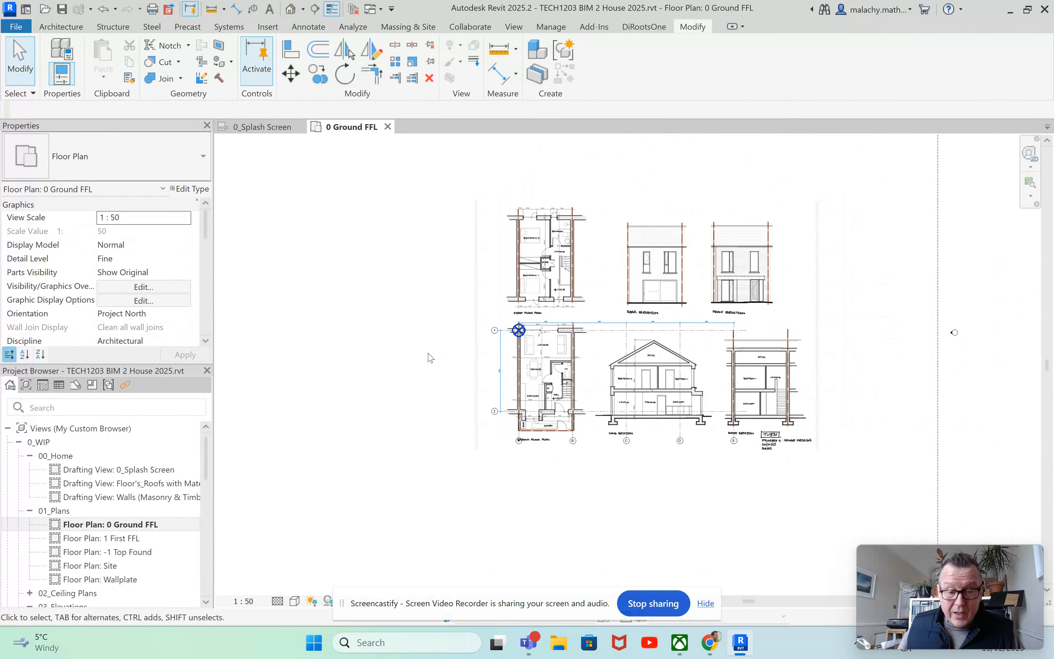
scroll(435, 364, "up", 2)
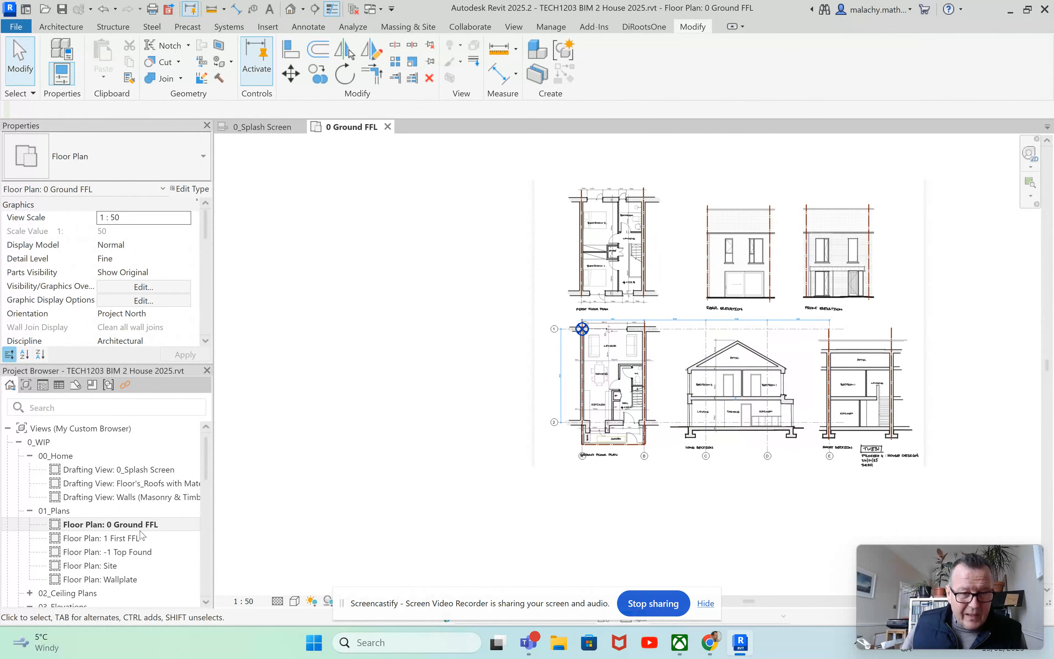
scroll(113, 514, "down", 4)
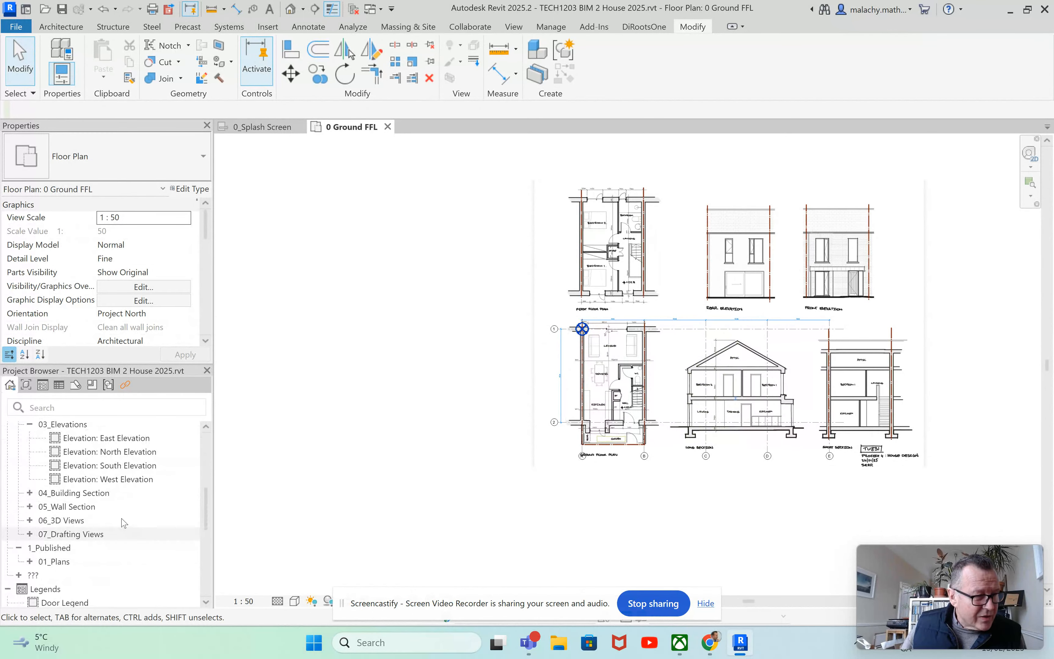
double_click(126, 465)
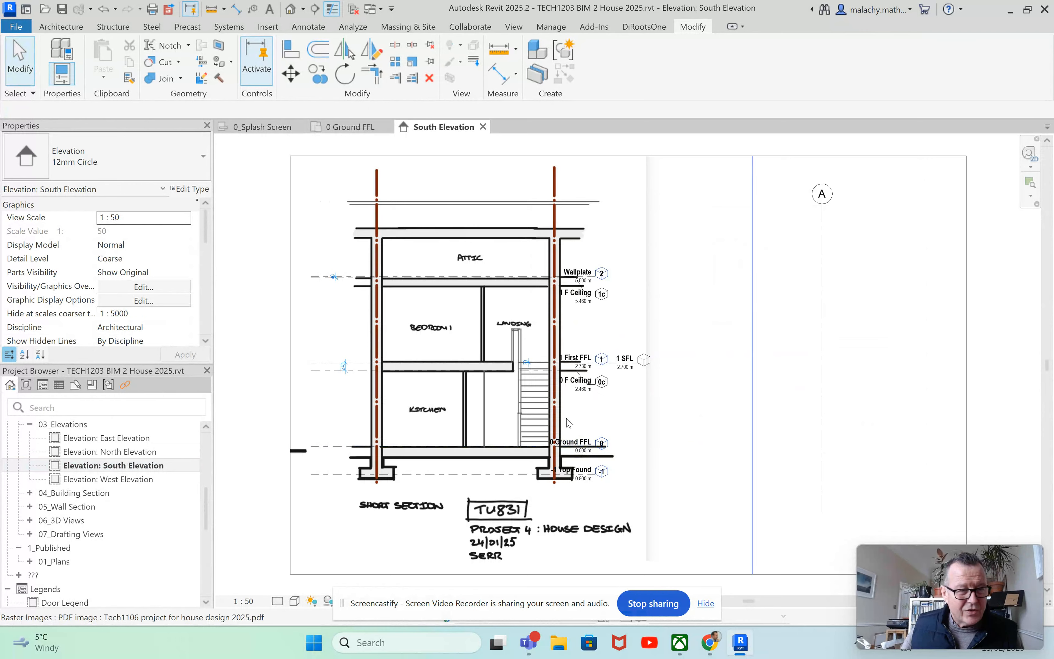
scroll(600, 401, "down", 1)
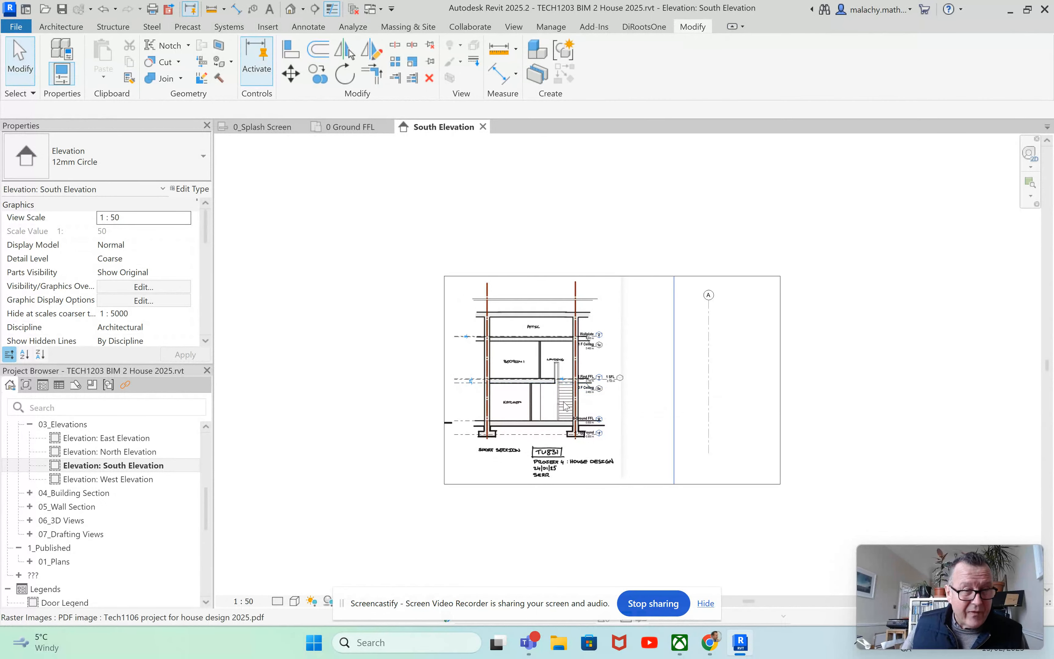
scroll(542, 400, "up", 2)
scroll(542, 400, "up", 2)
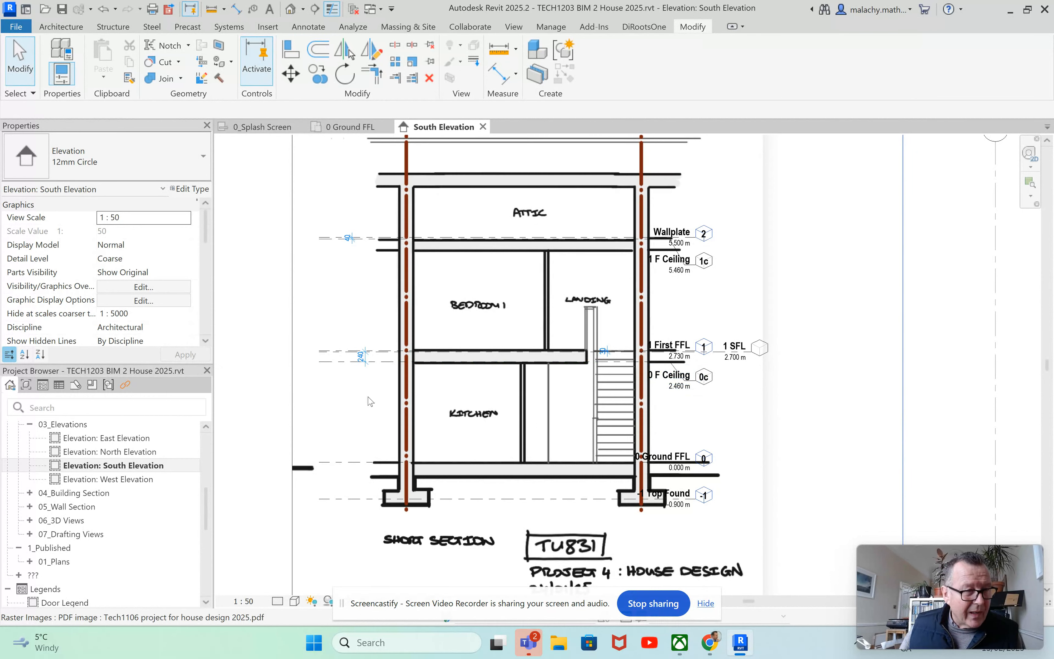
scroll(369, 401, "up", 4)
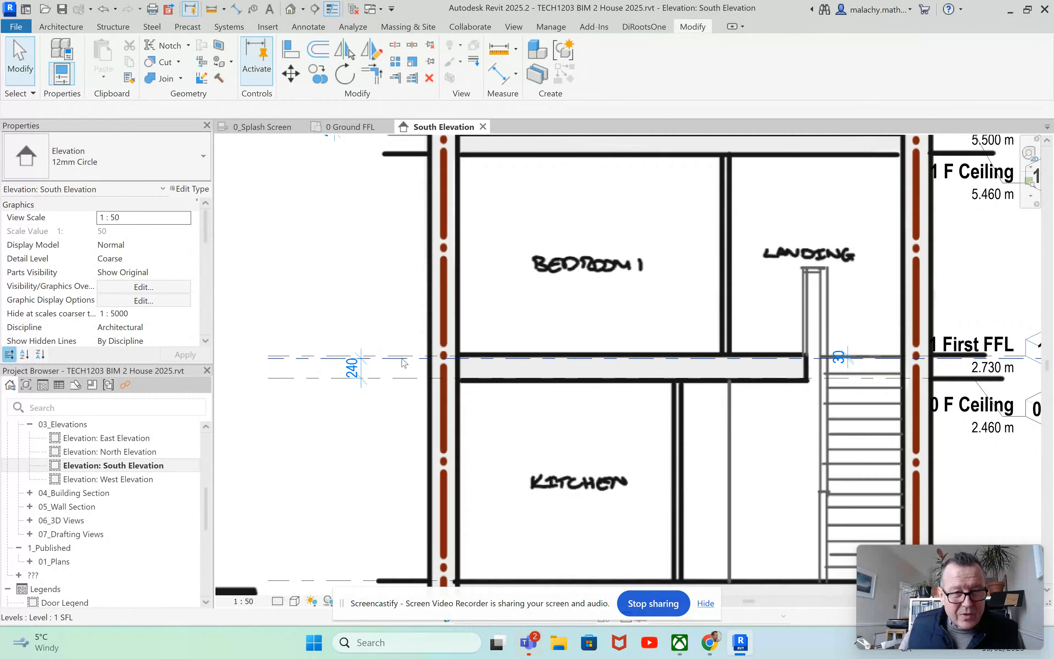
scroll(403, 362, "down", 2)
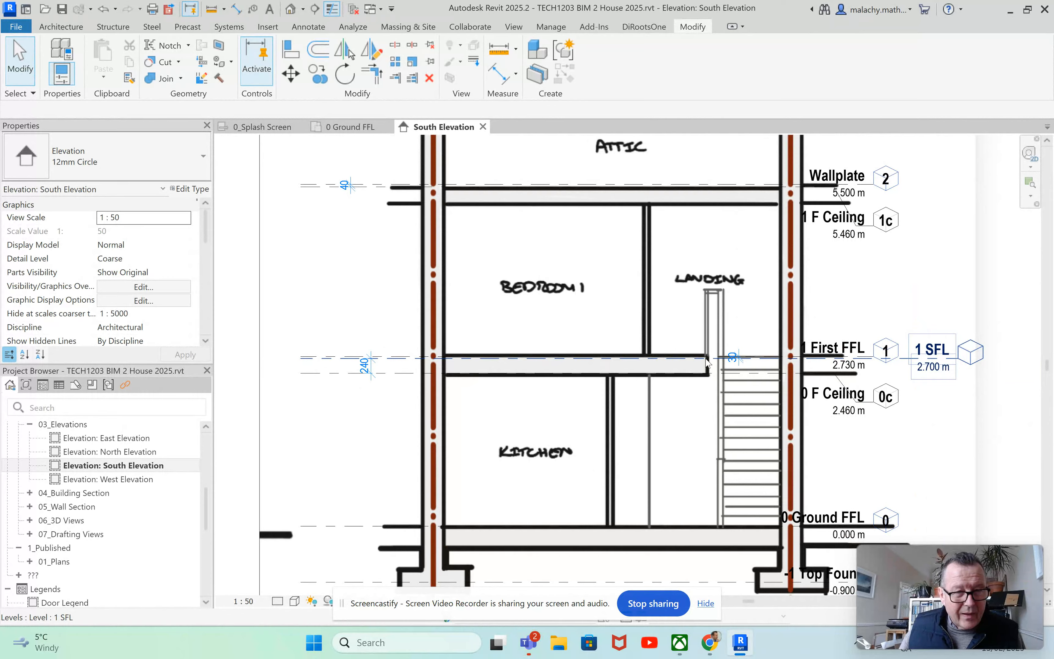
scroll(706, 362, "up", 3)
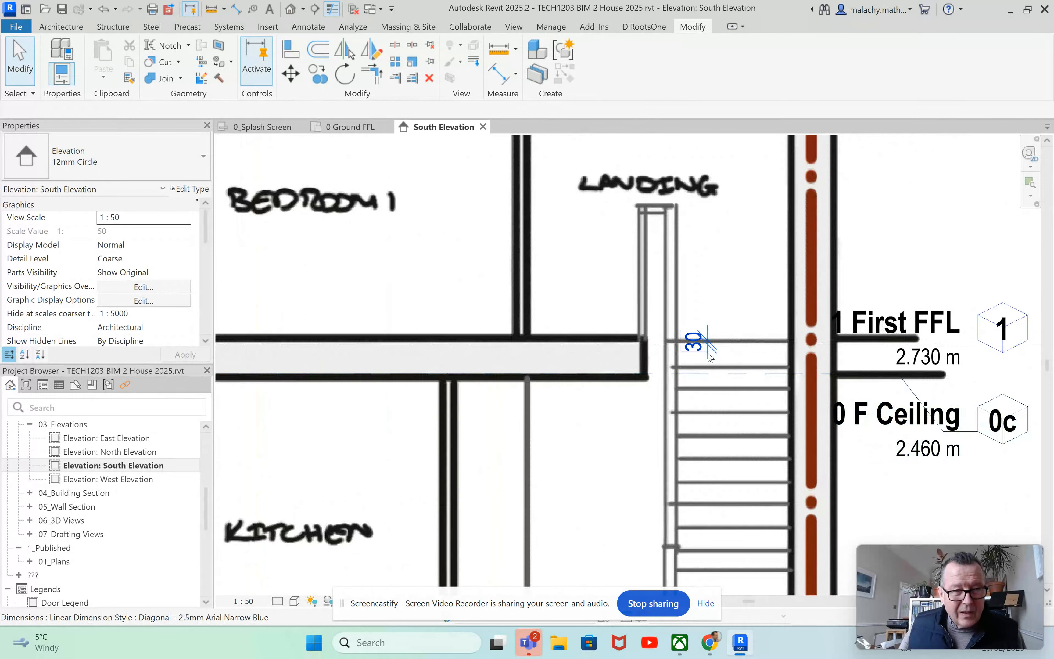
scroll(708, 356, "down", 4)
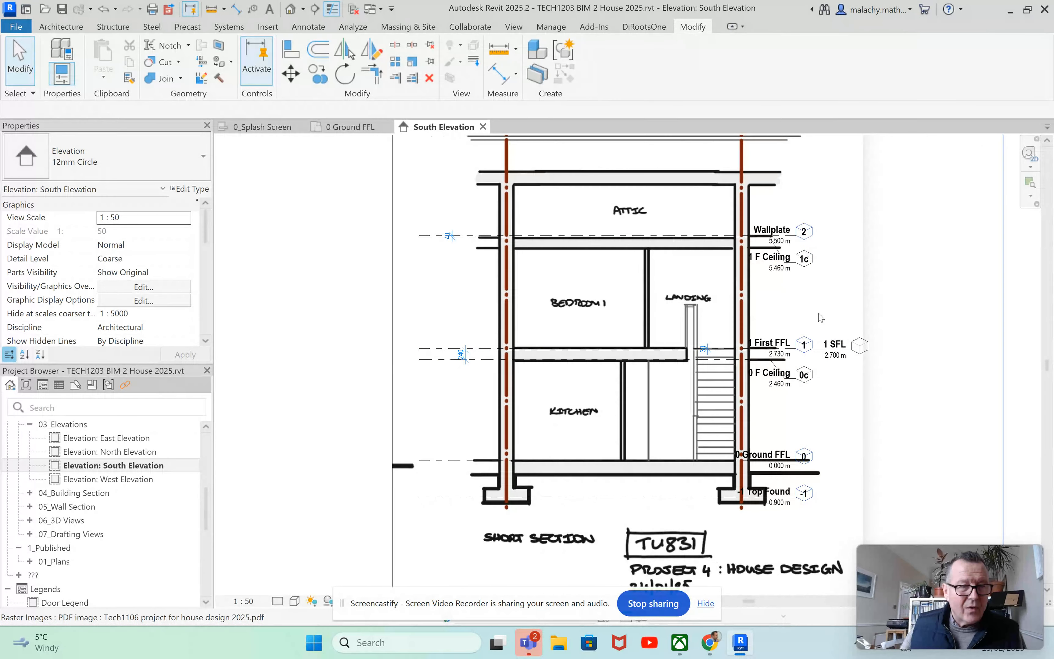
scroll(821, 306, "down", 3)
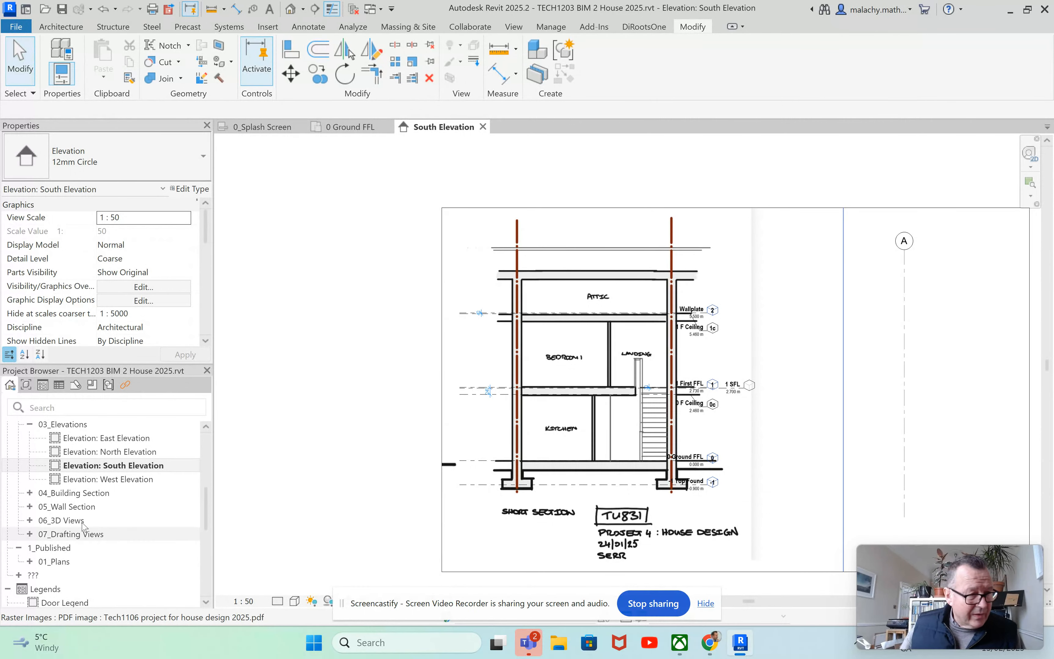
In the North Elevation, extend the headless ends of the aligned level lines from the Wallplate level to just beyond grid E
double_click(109, 453)
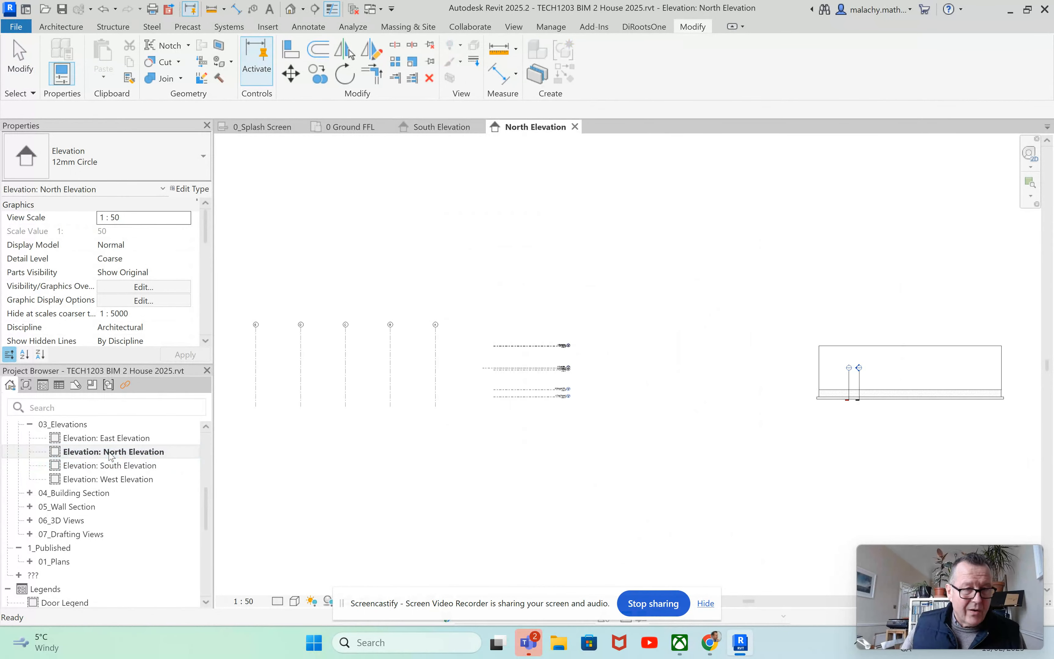
middle_click_drag(485, 447, 624, 447)
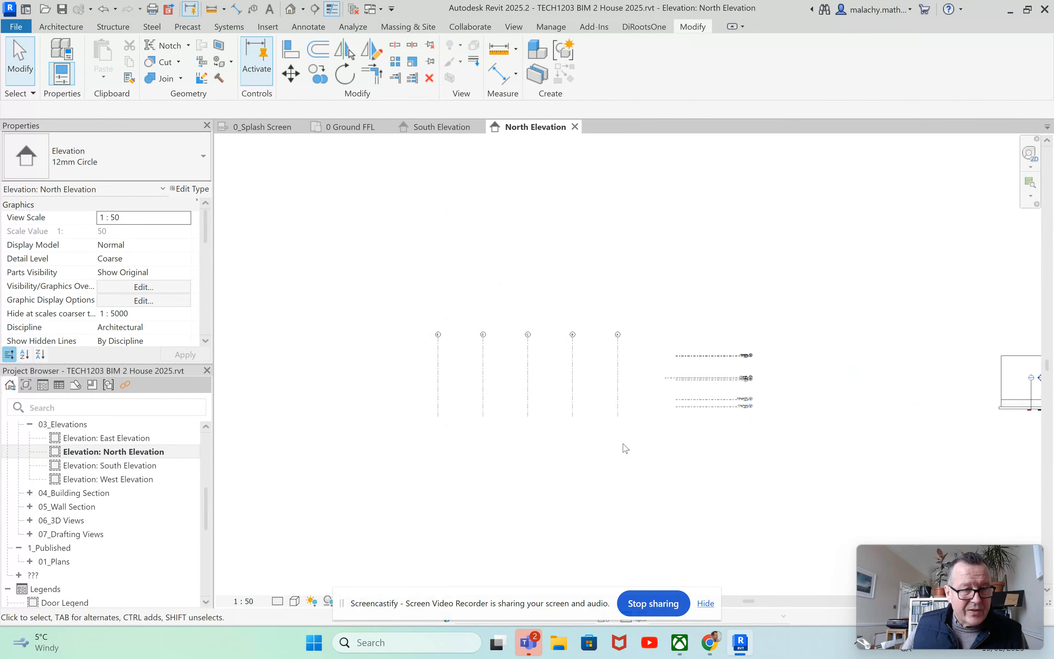
scroll(683, 357, "up", 4)
scroll(689, 353, "up", 5)
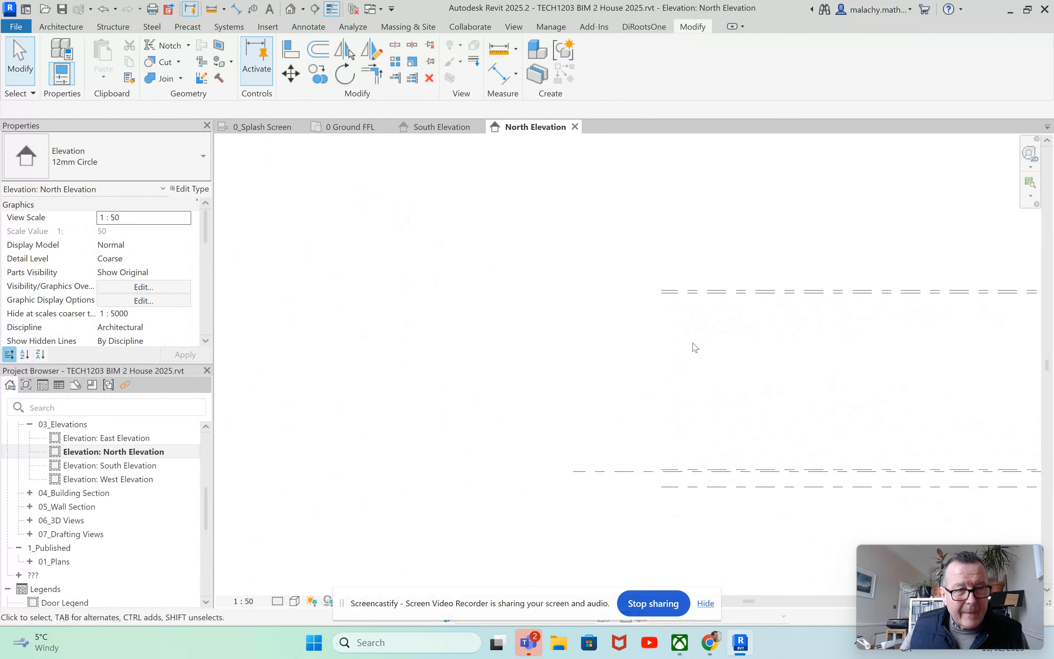
scroll(686, 333, "up", 3)
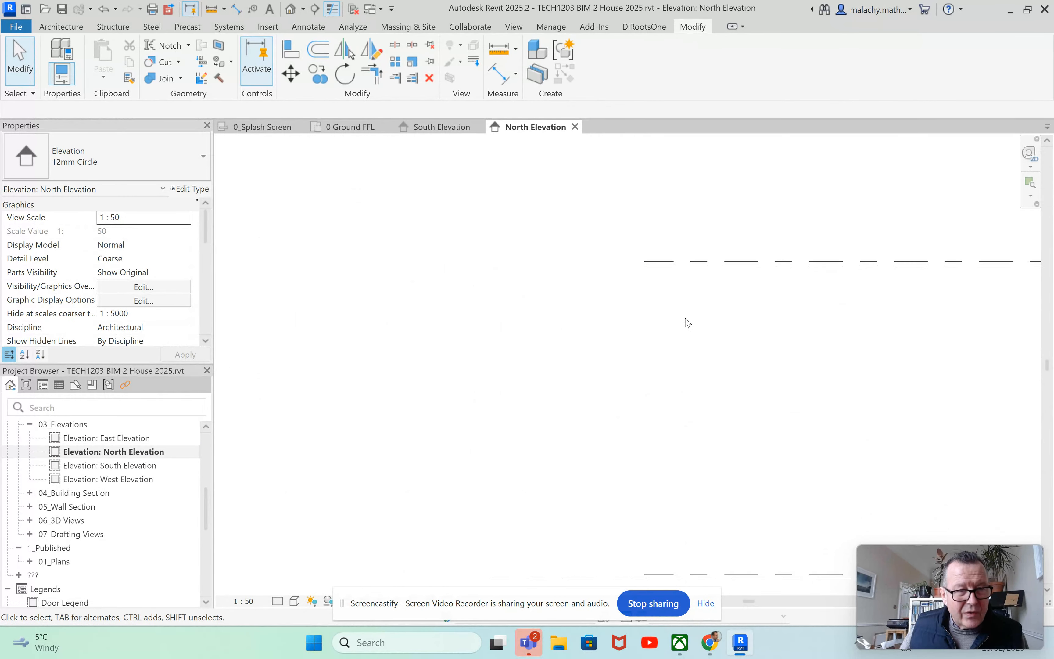
left_click(670, 262)
left_click_drag(645, 263, 505, 265)
scroll(638, 263, "down", 3)
middle_click_drag(551, 283, 791, 283)
left_click_drag(427, 296, 238, 278)
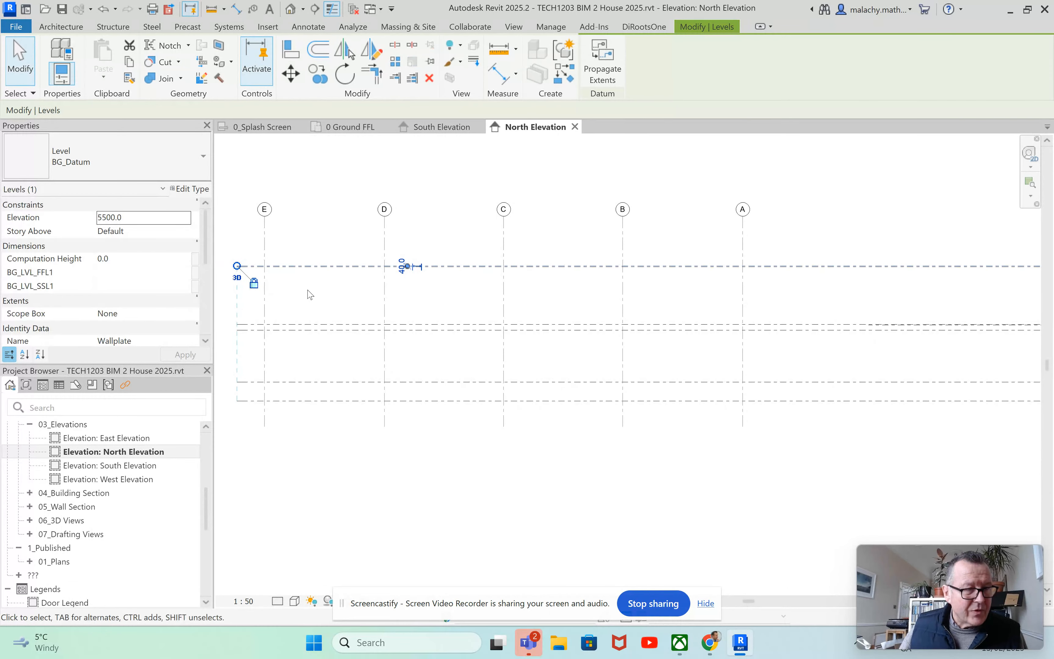
Pull the head ends of the aligned levels in to just beyond grid A and deselect the Wallplate level
scroll(327, 297, "down", 2)
scroll(710, 284, "up", 5)
scroll(732, 271, "up", 5)
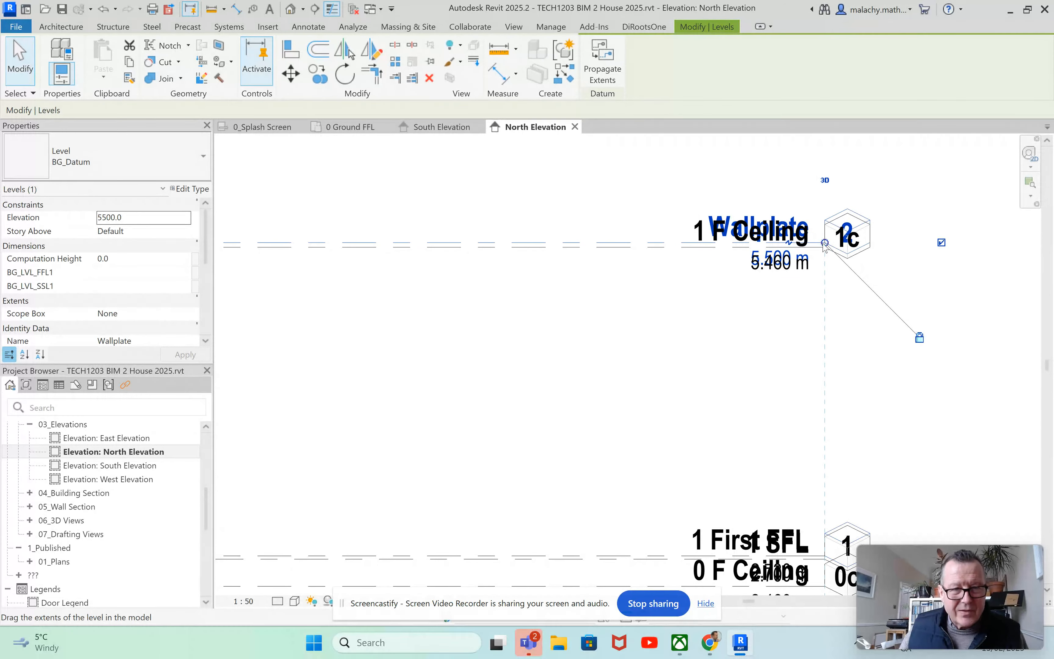
left_click_drag(825, 244, 613, 243)
scroll(536, 246, "down", 6)
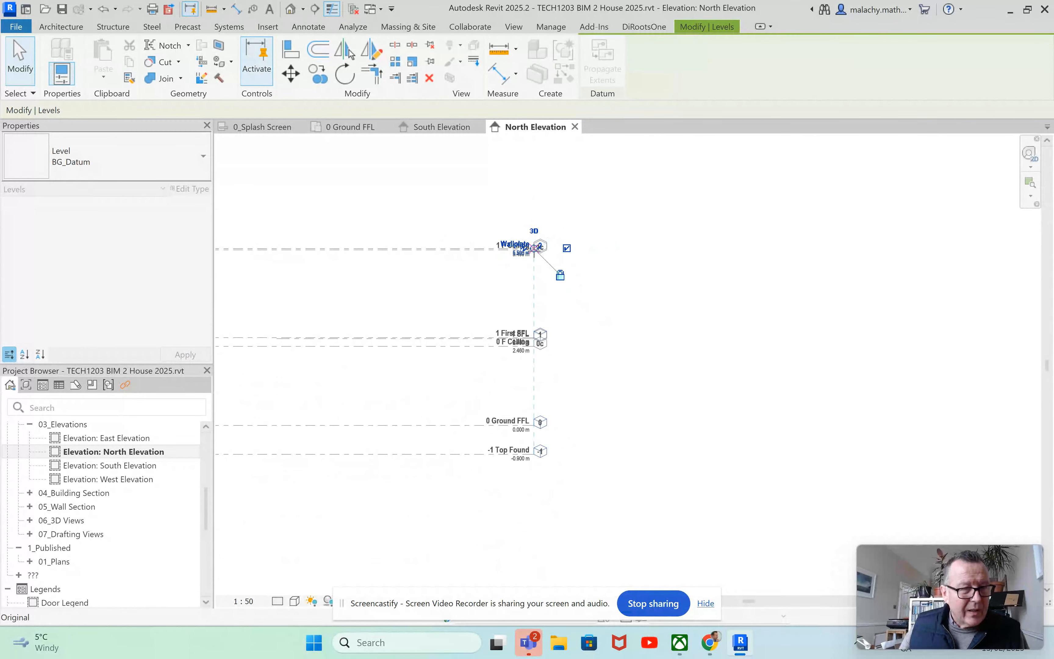
scroll(536, 248, "down", 2)
left_click_drag(538, 249, 349, 249)
left_click(457, 280)
scroll(491, 312, "down", 3)
middle_click_drag(483, 369, 753, 370)
scroll(588, 313, "up", 4)
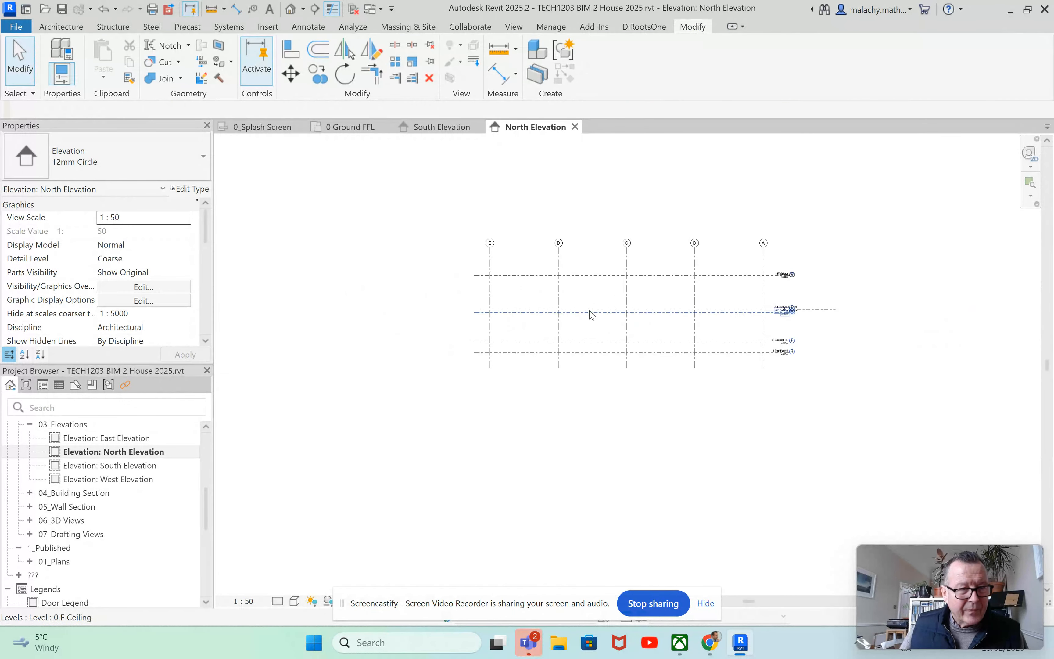
In the South Elevation, extend the aligned level lines across the short section to just beyond the PDF's outer edge, then deselect
left_click(140, 466)
double_click(140, 465)
scroll(464, 414, "down", 3)
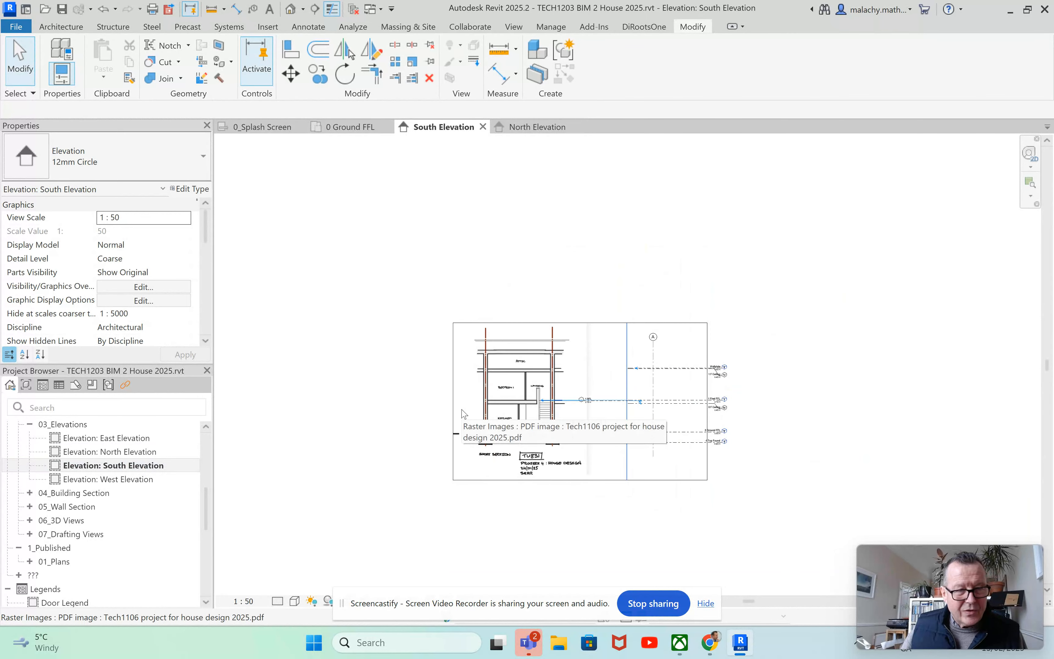
scroll(645, 370, "up", 5)
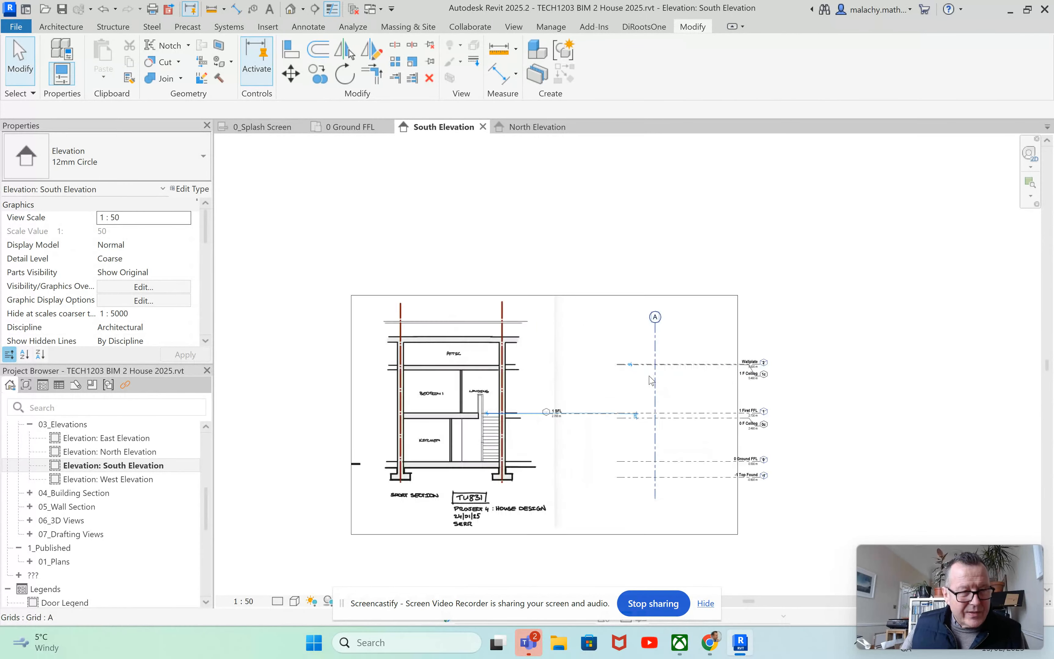
scroll(627, 360, "up", 4)
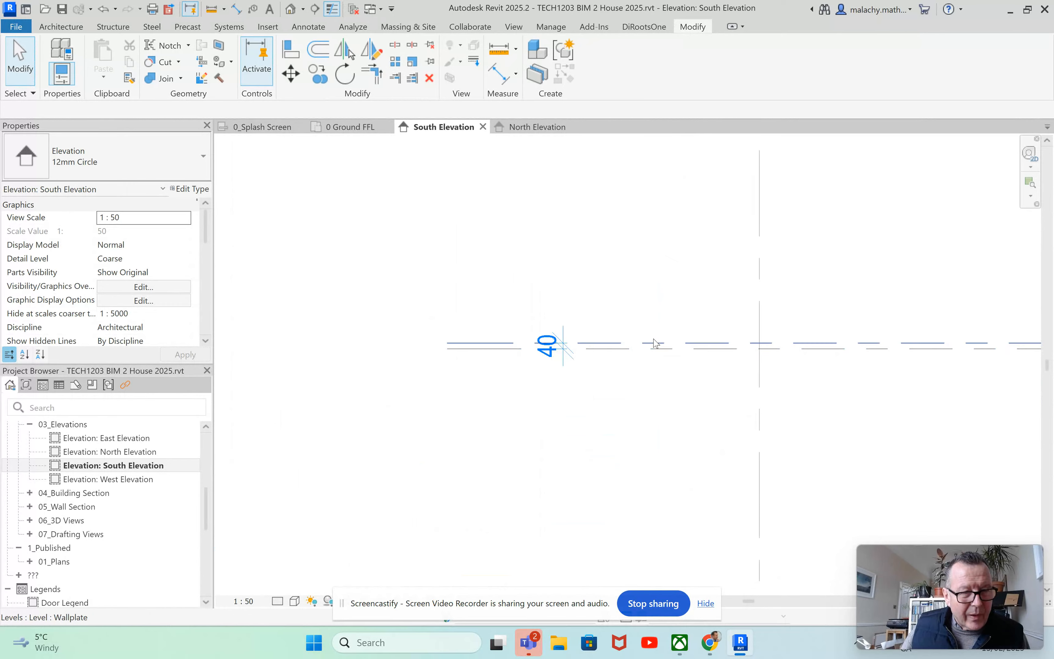
left_click(513, 350)
left_click_drag(447, 343, 441, 342)
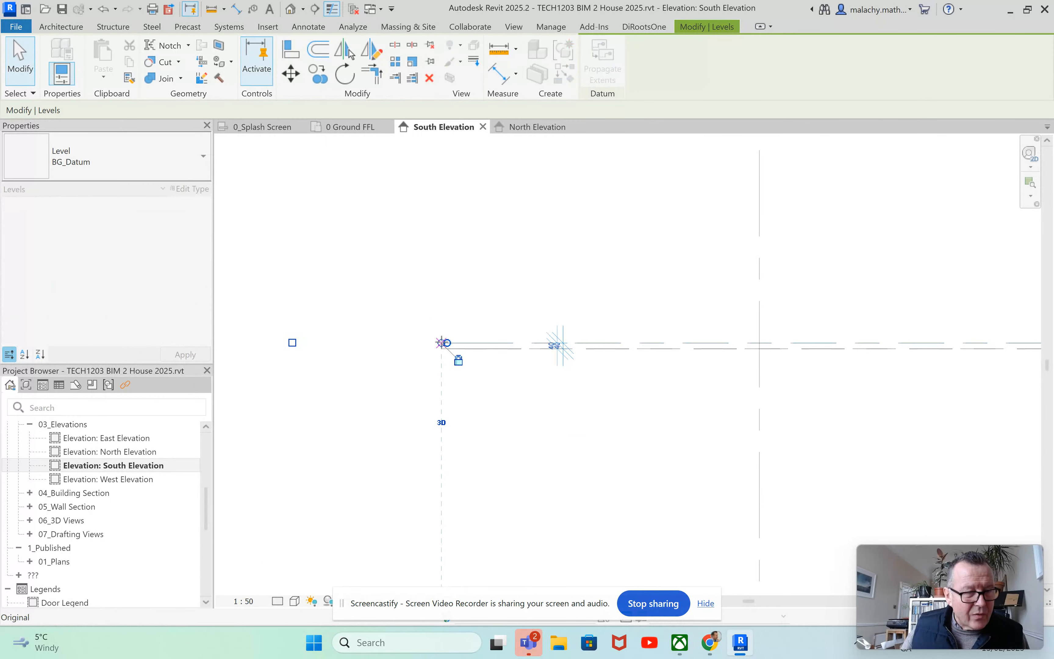
scroll(442, 343, "down", 6)
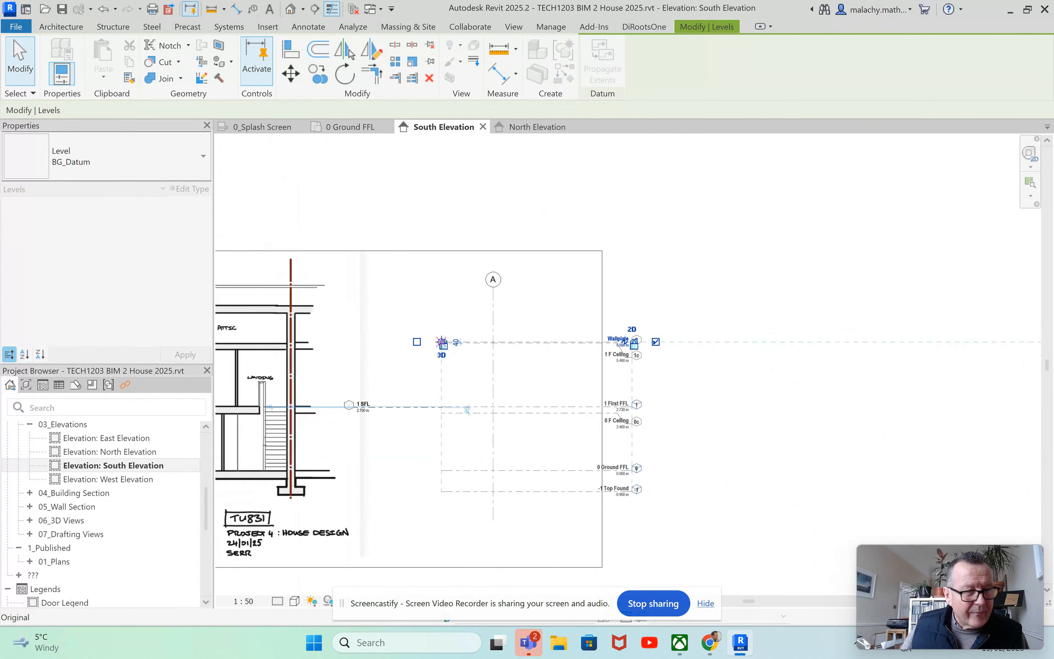
left_click_drag(268, 339, 256, 342)
scroll(497, 341, "up", 6)
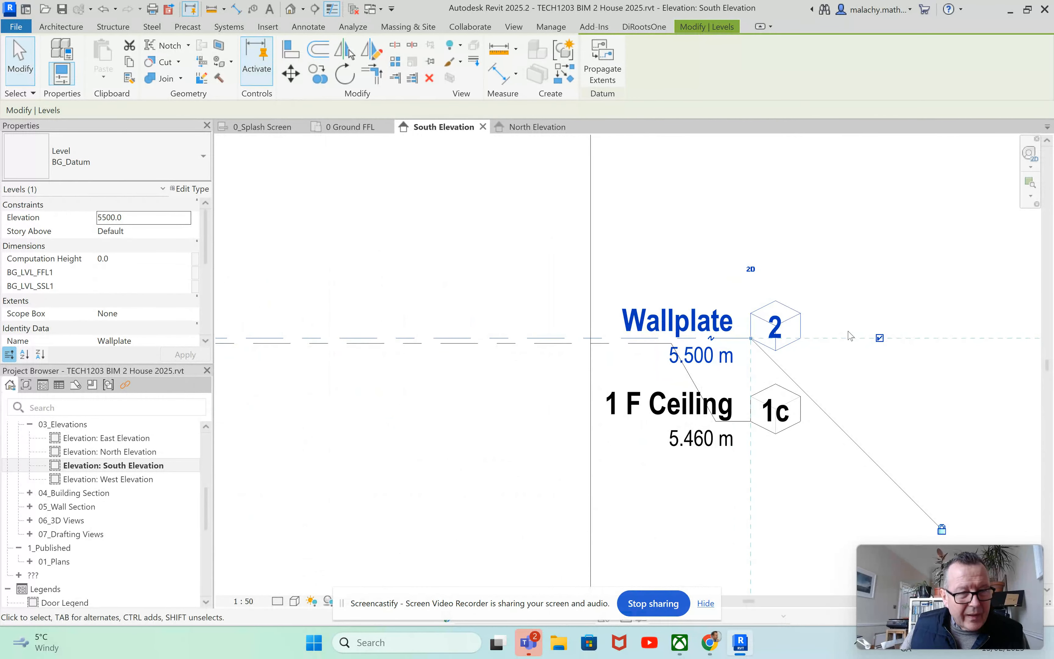
key("Escape")
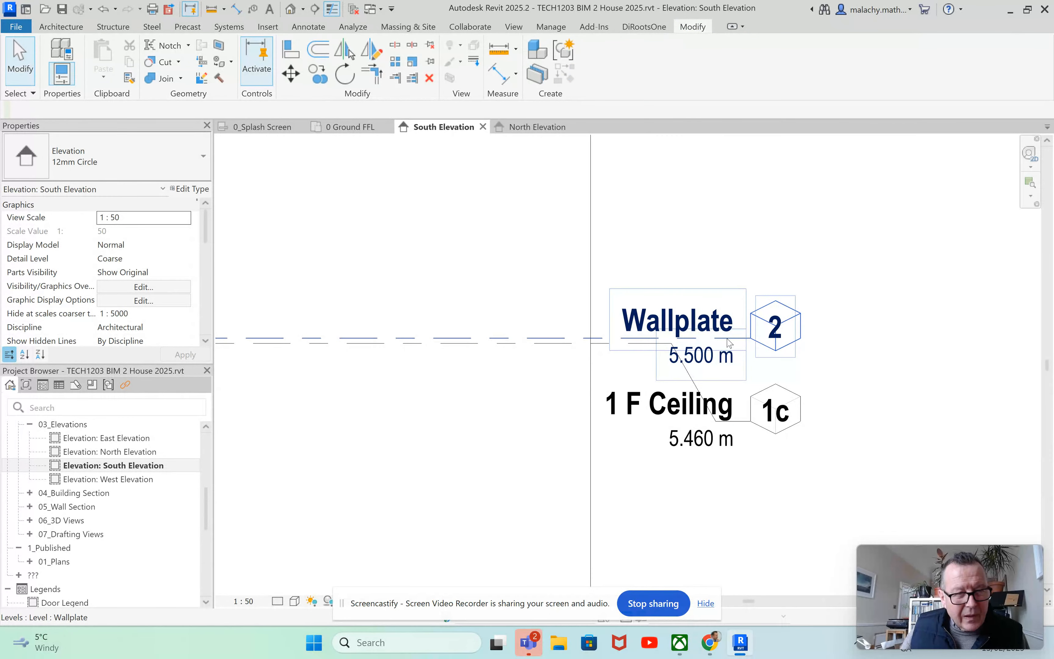
Examine the Wallplate level's head and the other level heads and elevations beyond grid A in the South Elevation
left_click(729, 345)
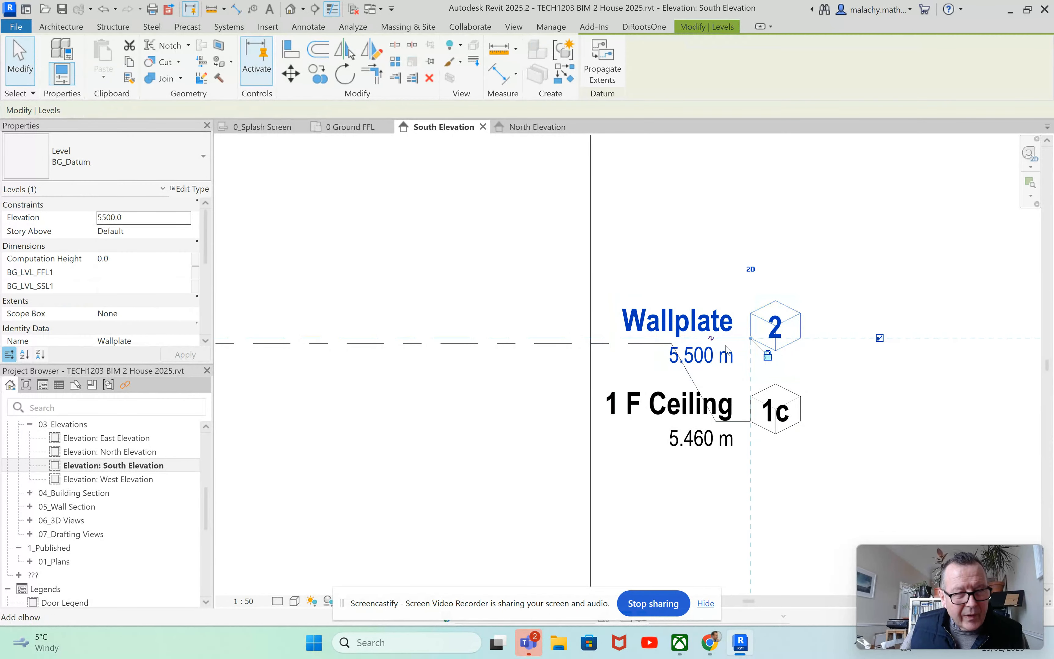
scroll(822, 373, "down", 2)
scroll(821, 373, "down", 4)
key("Escape")
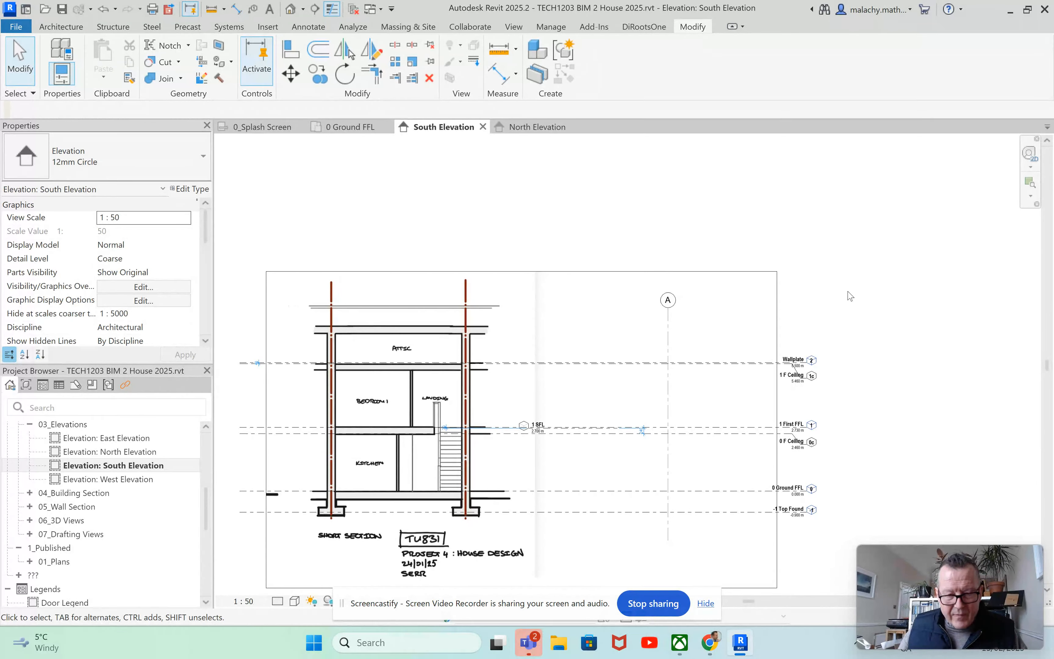
scroll(841, 296, "down", 1)
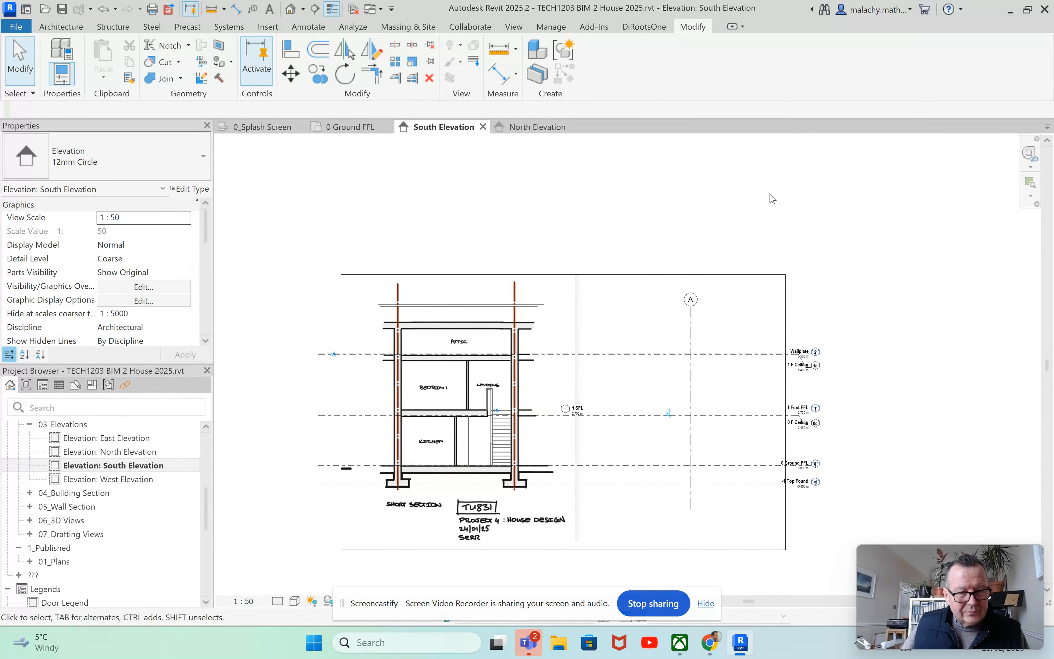
scroll(871, 406, "up", 5)
middle_click_drag(873, 407, 744, 333)
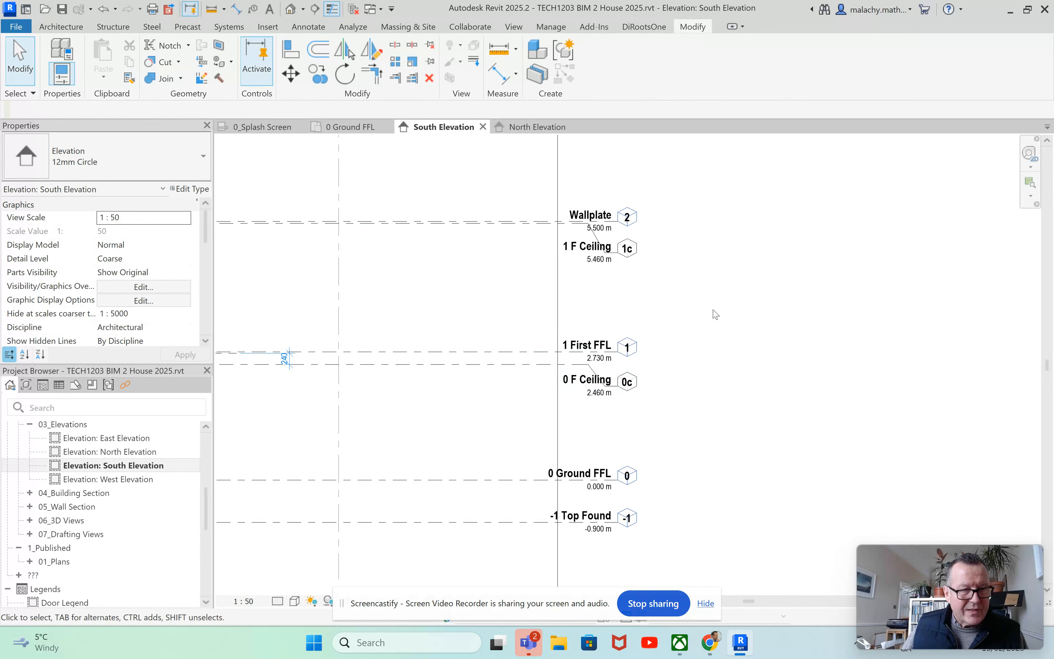
scroll(717, 314, "down", 5)
middle_click_drag(736, 320, 782, 352)
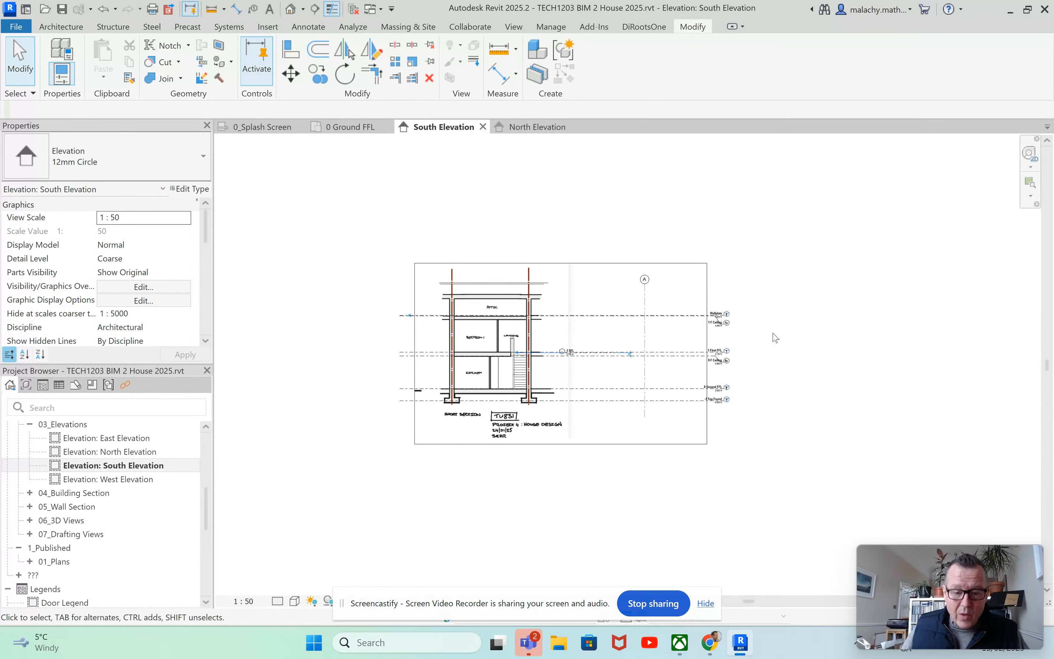
Open the East and West Elevations to check the extents of their level lines
double_click(120, 438)
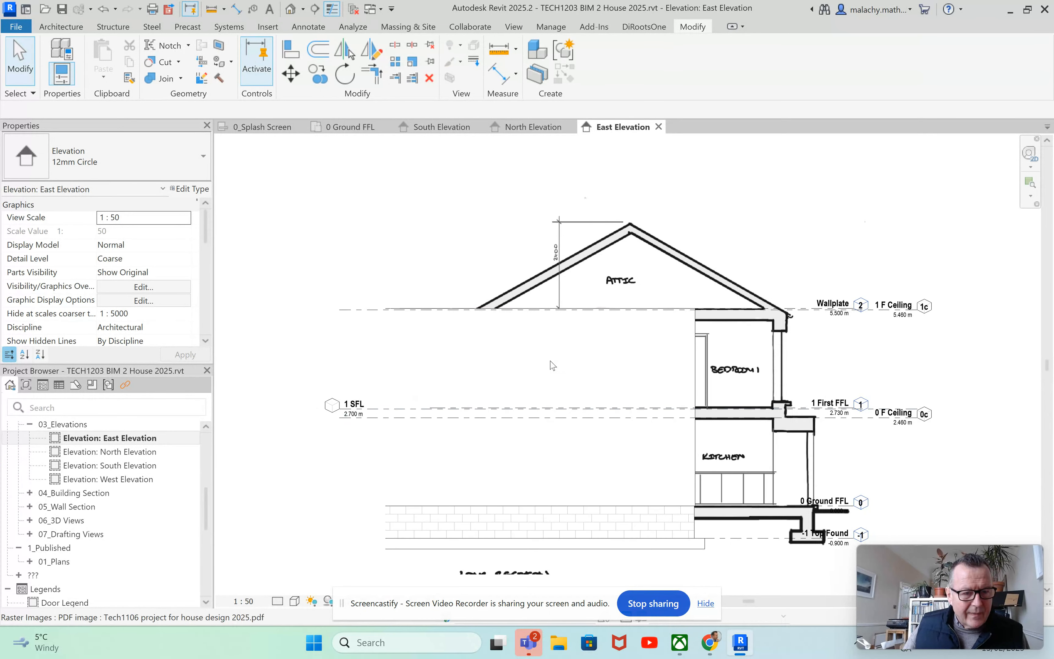
scroll(551, 364, "down", 1)
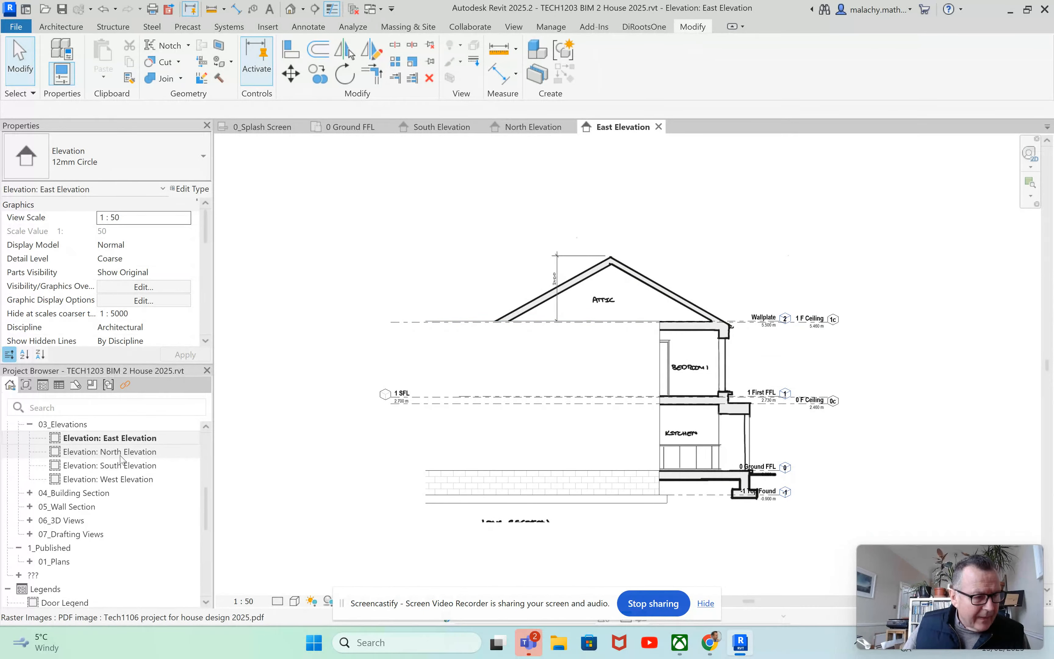
double_click(123, 479)
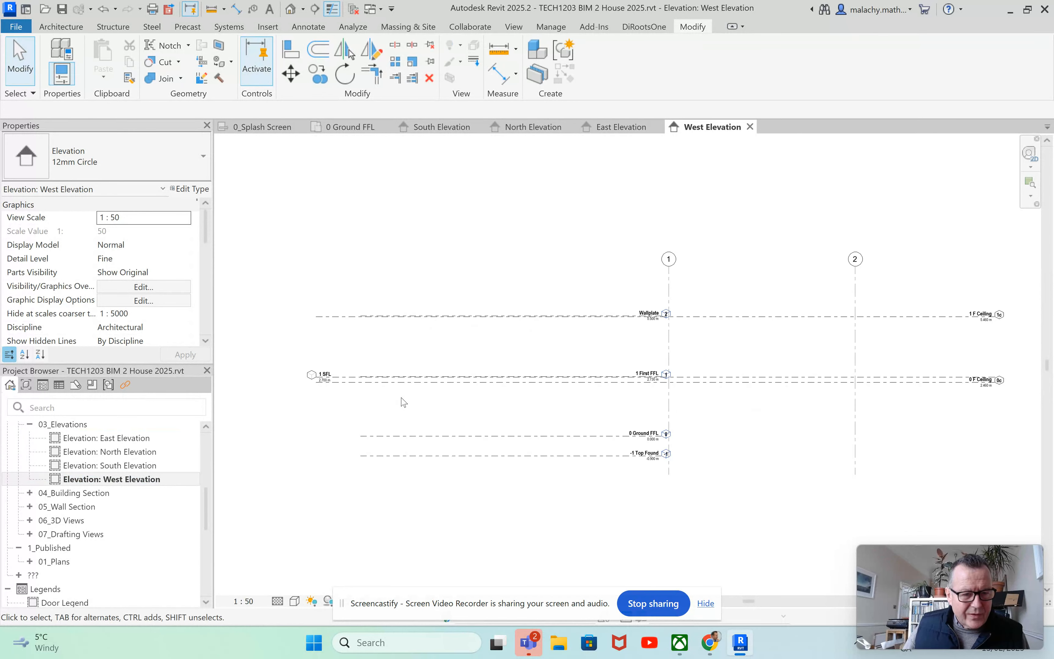
scroll(466, 420, "down", 2)
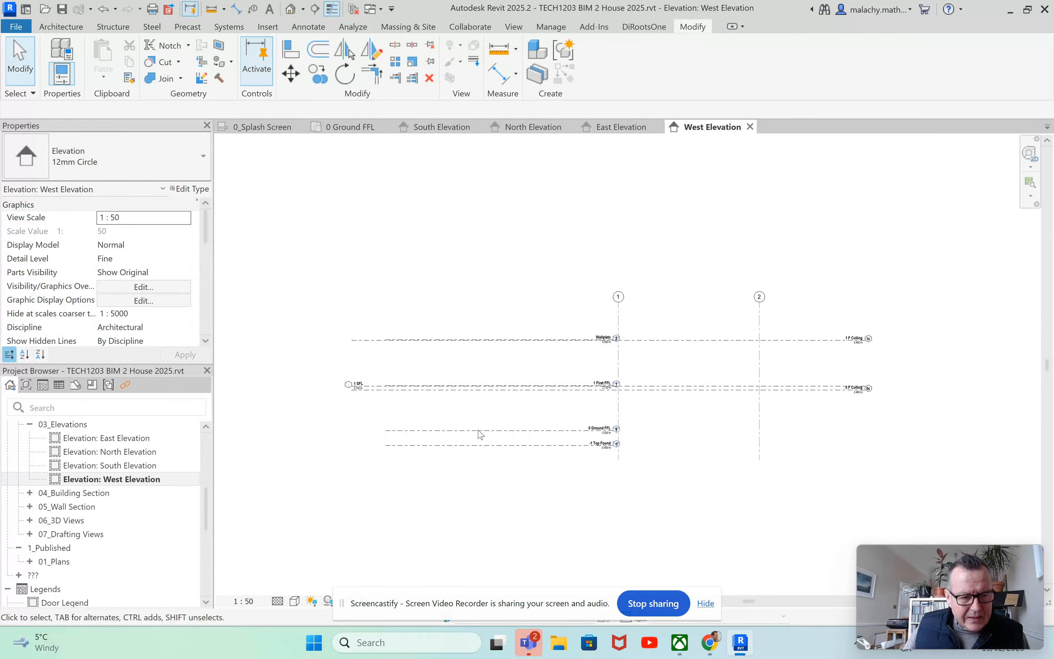
In the West Elevation, extend the head ends of the aligned levels past grid 2 to line up with the ceiling level heads, then deselect
left_click(489, 432)
scroll(642, 456, "up", 5)
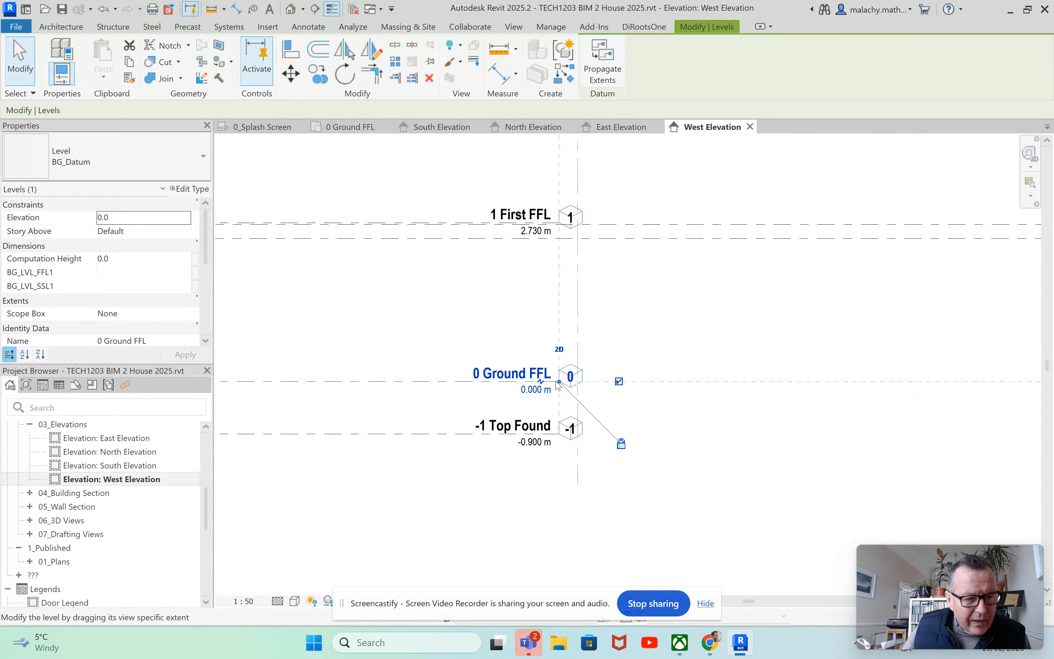
left_click_drag(560, 382, 888, 380)
scroll(619, 380, "down", 4)
left_click(754, 448)
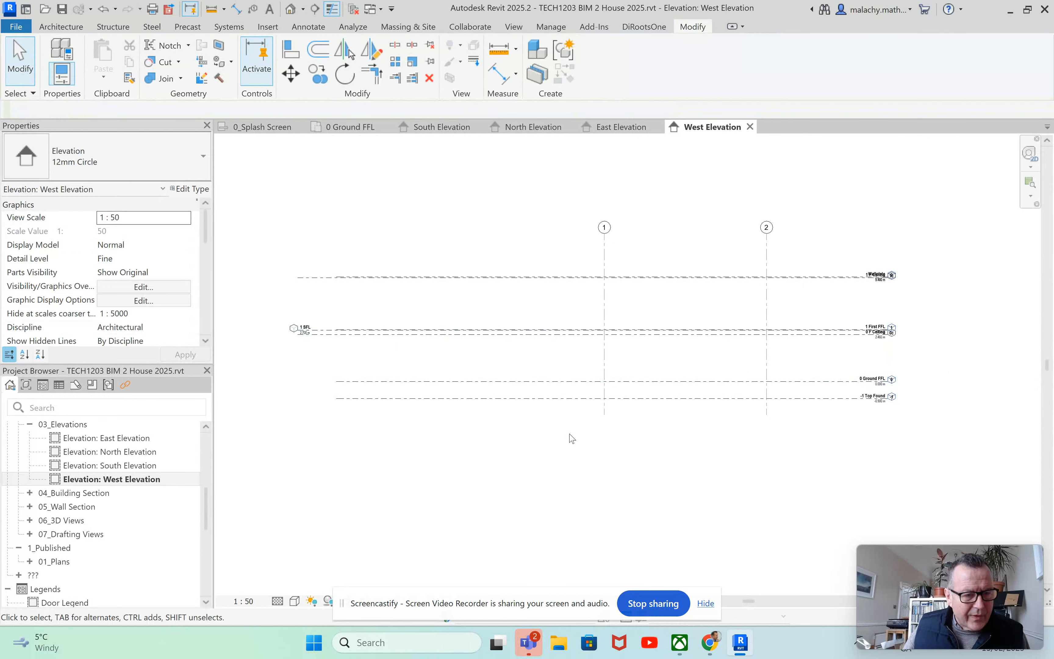
scroll(301, 346, "up", 4)
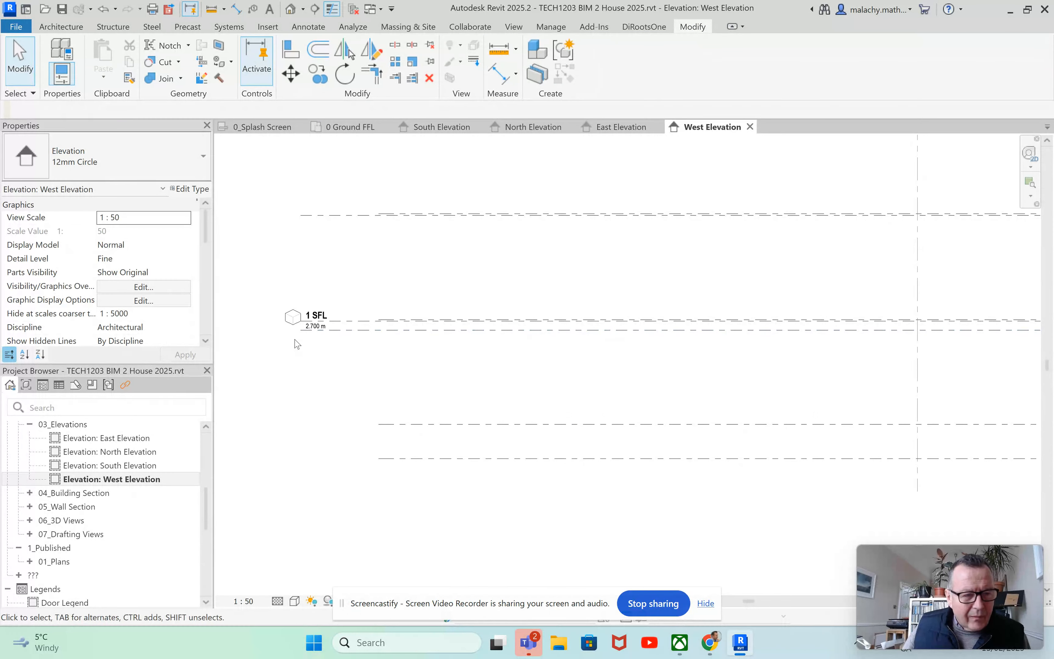
scroll(397, 347, "down", 5)
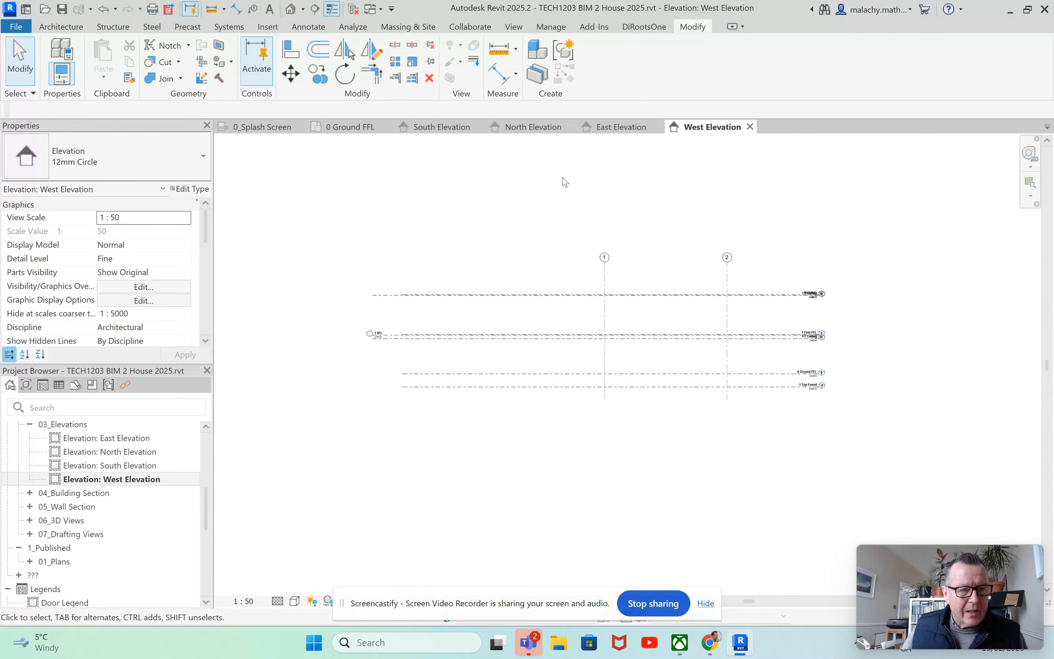
Open the -1 Top Found floor plan and set its view scale to 1:50
left_click(351, 127)
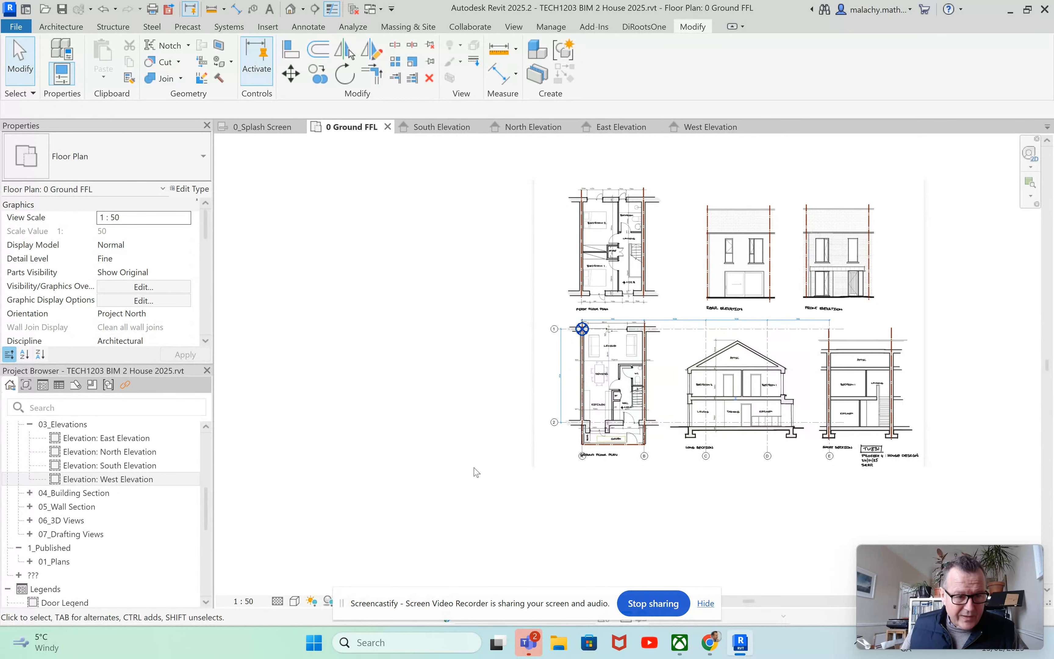
middle_click_drag(444, 441, 356, 417)
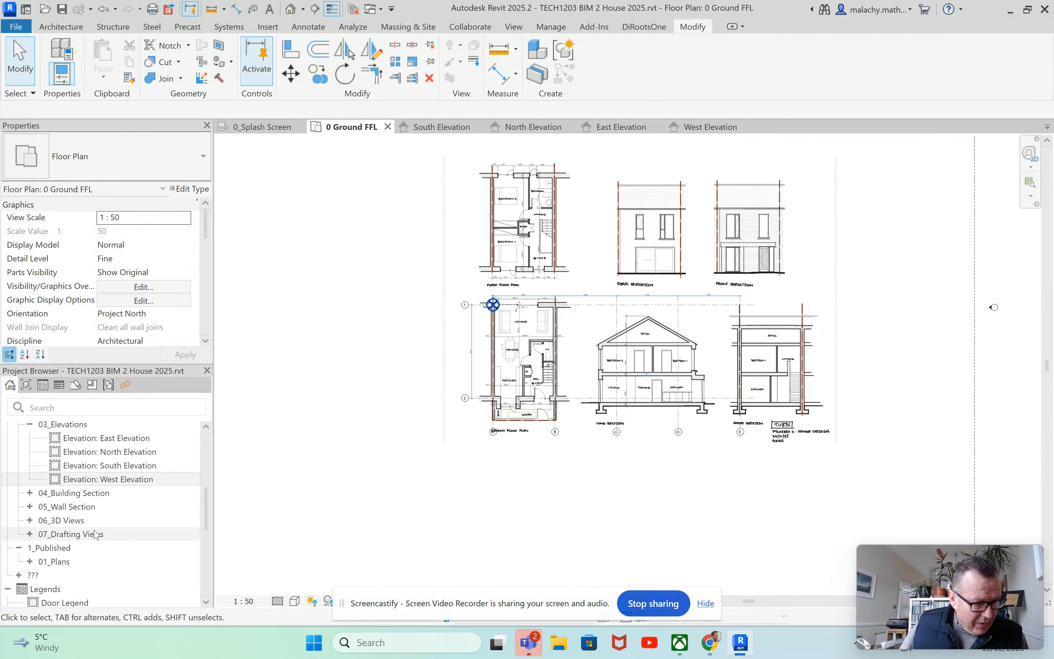
scroll(111, 521, "up", 3)
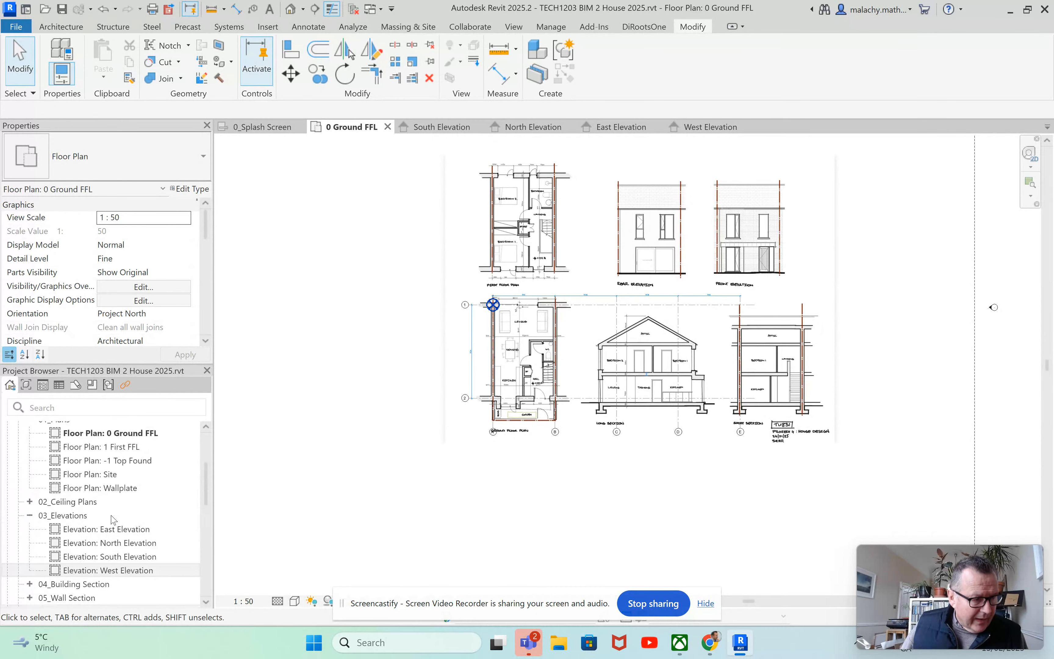
left_click(117, 461)
double_click(116, 460)
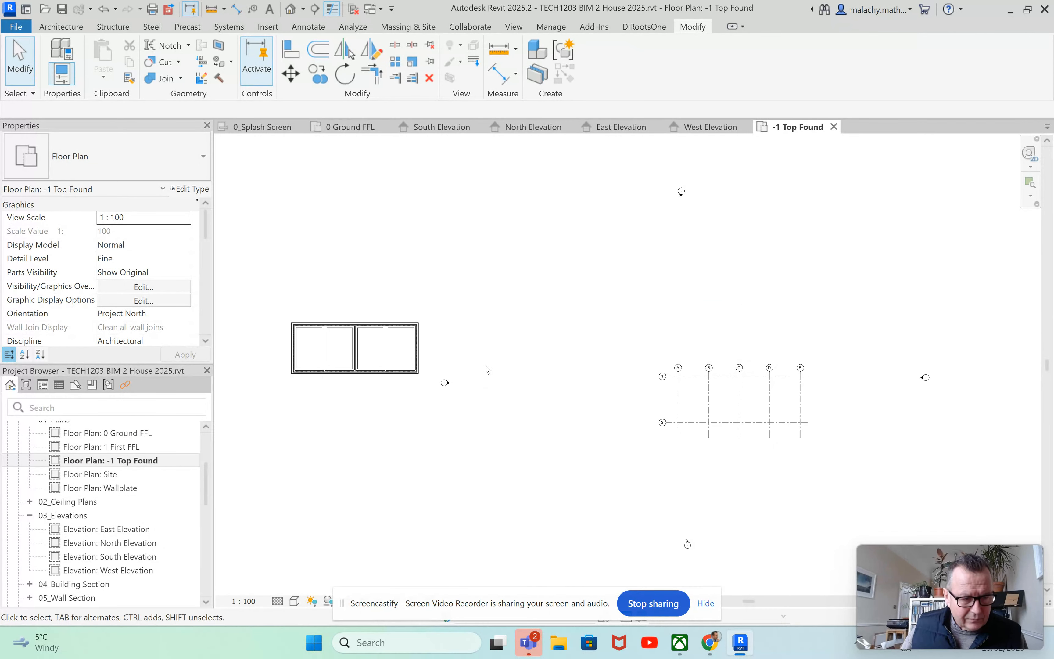
left_click(254, 600)
left_click(260, 495)
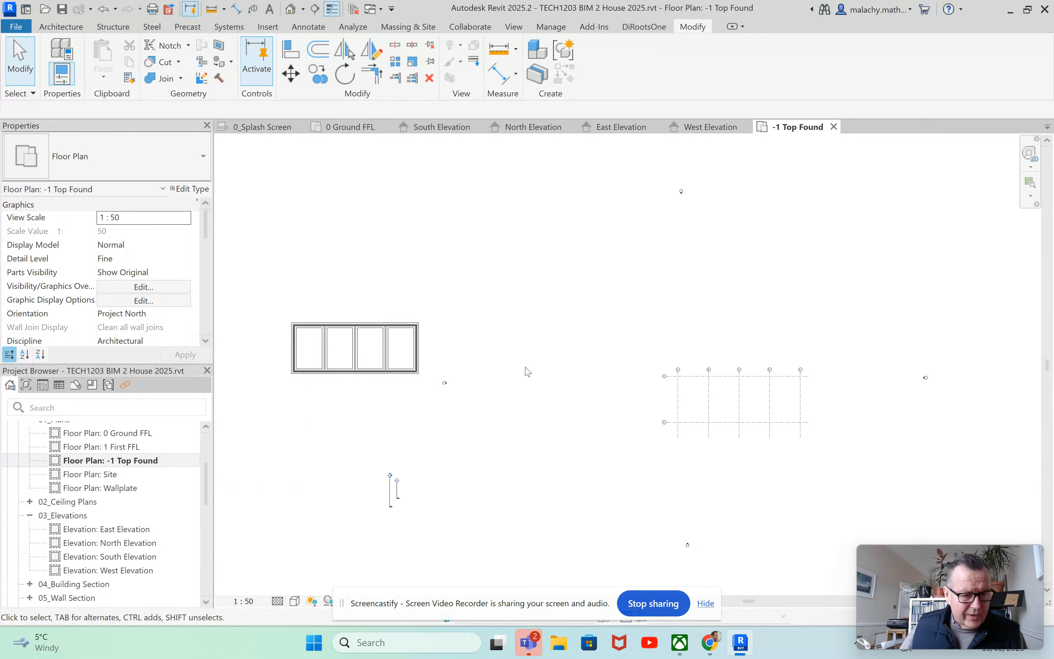
scroll(729, 390, "up", 5)
middle_click_drag(719, 394, 699, 331)
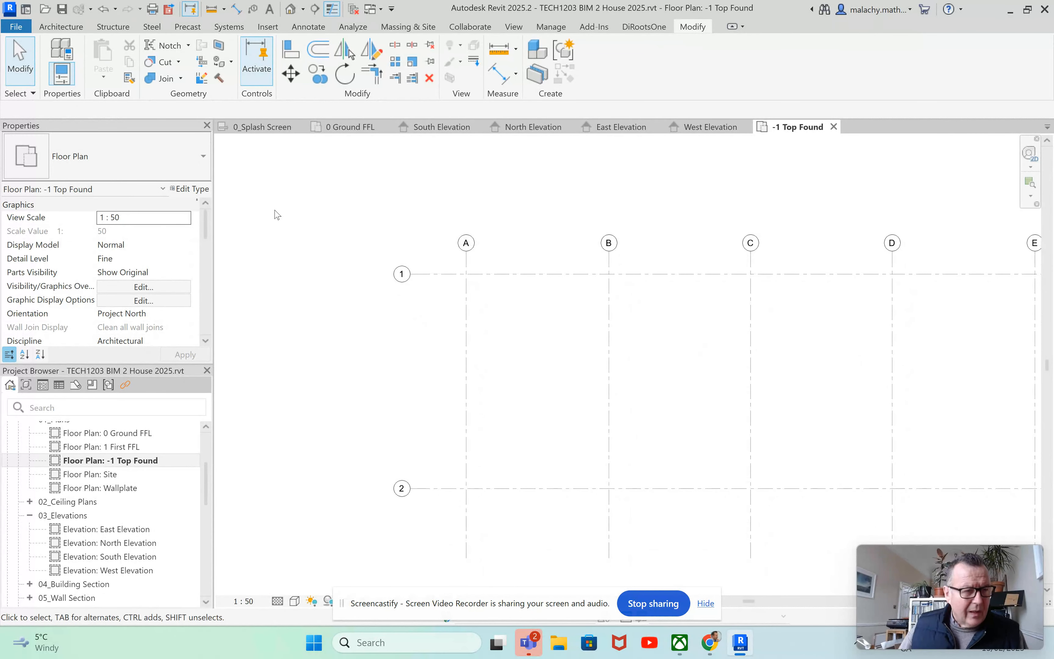
Start an architectural wall using the Basic Wall type Project_SB-Rising WT_Fnd_01
left_click(61, 26)
left_click(56, 82)
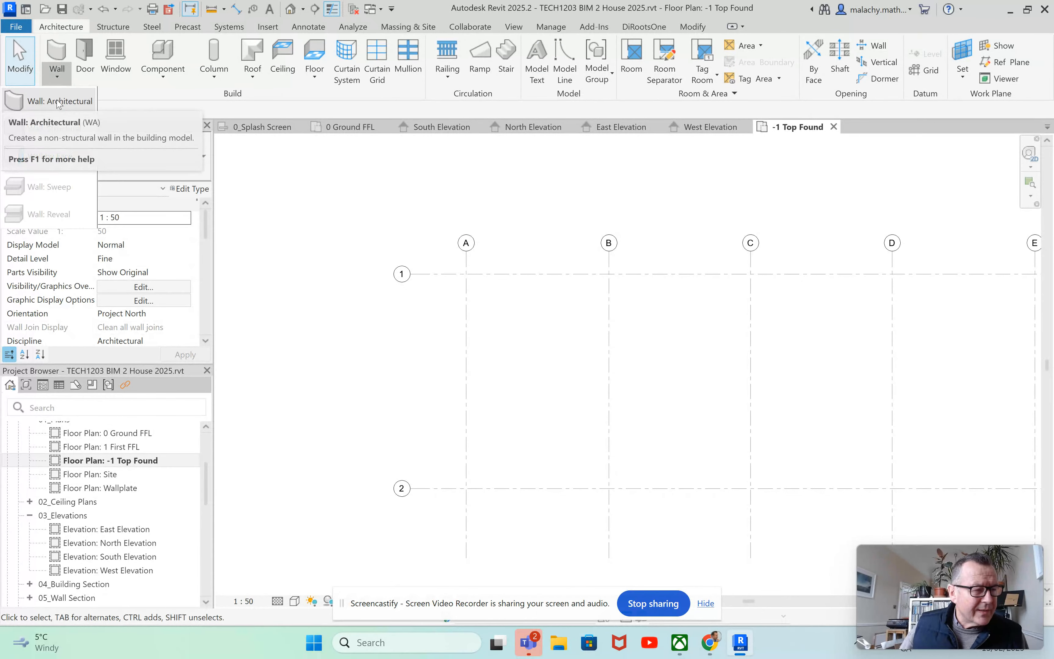
left_click(69, 99)
left_click(179, 160)
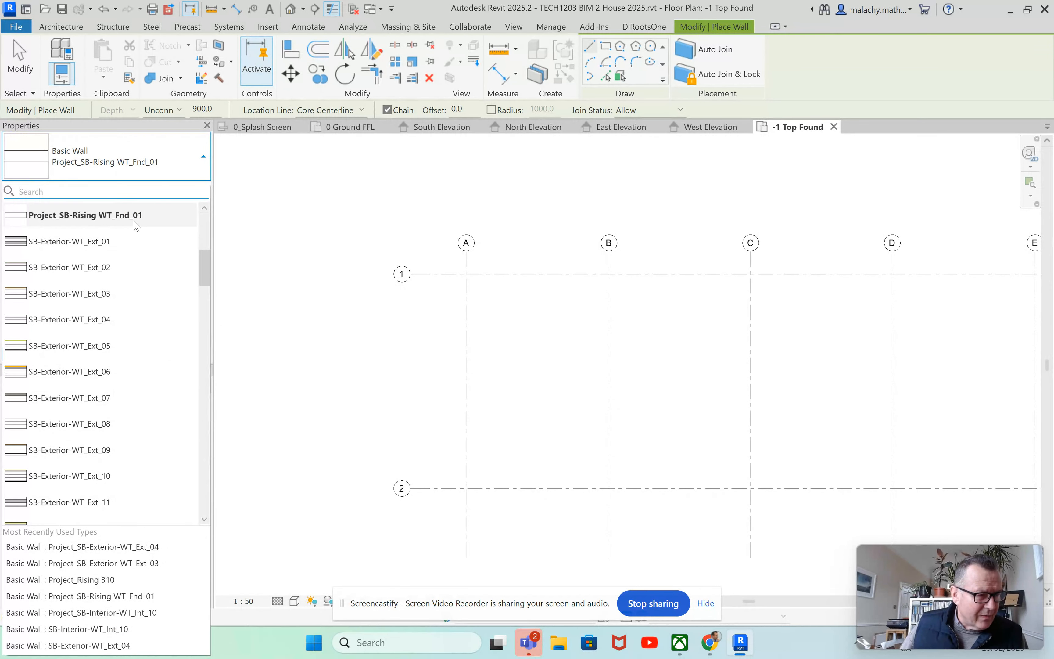
left_click(152, 218)
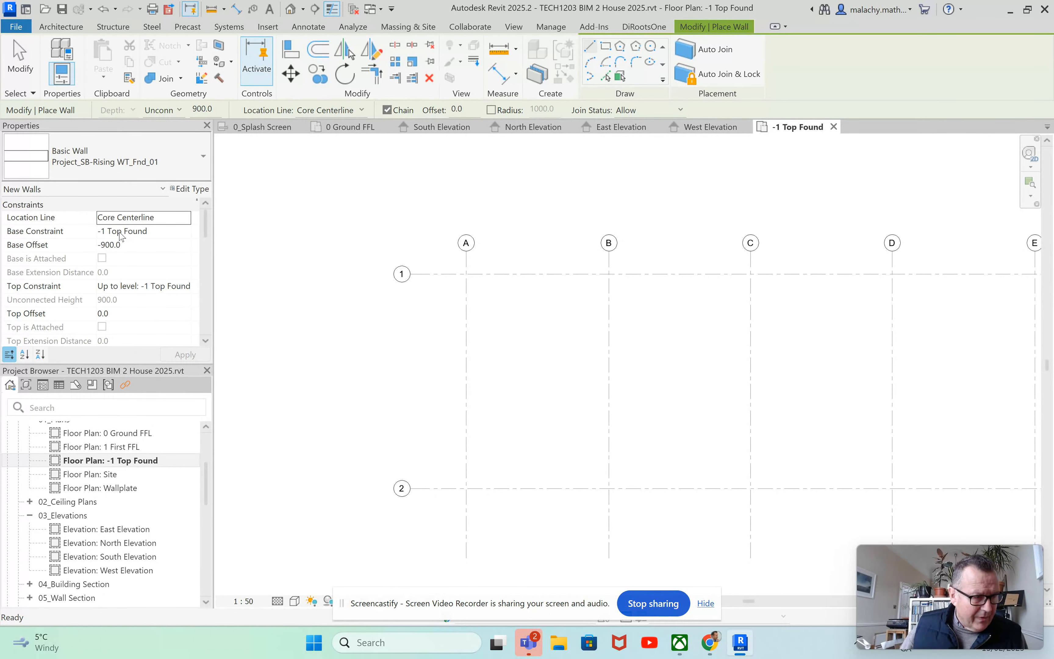
Try to set the new wall's base offset to 0 and its top constraint up to level 0 Ground FFL
double_click(118, 243)
type("0")
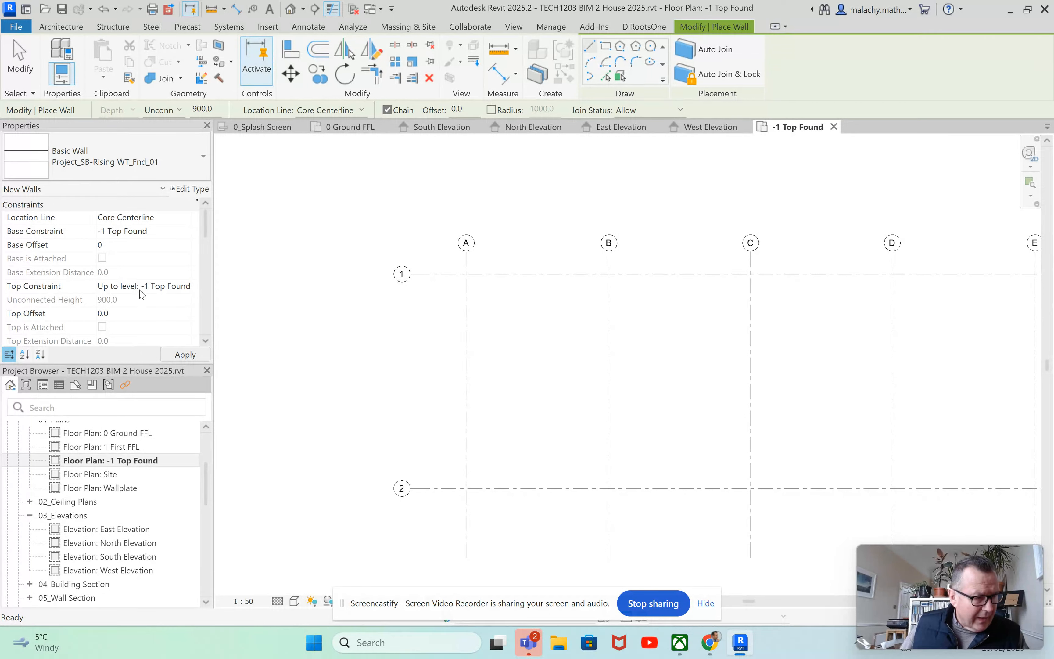
left_click(155, 290)
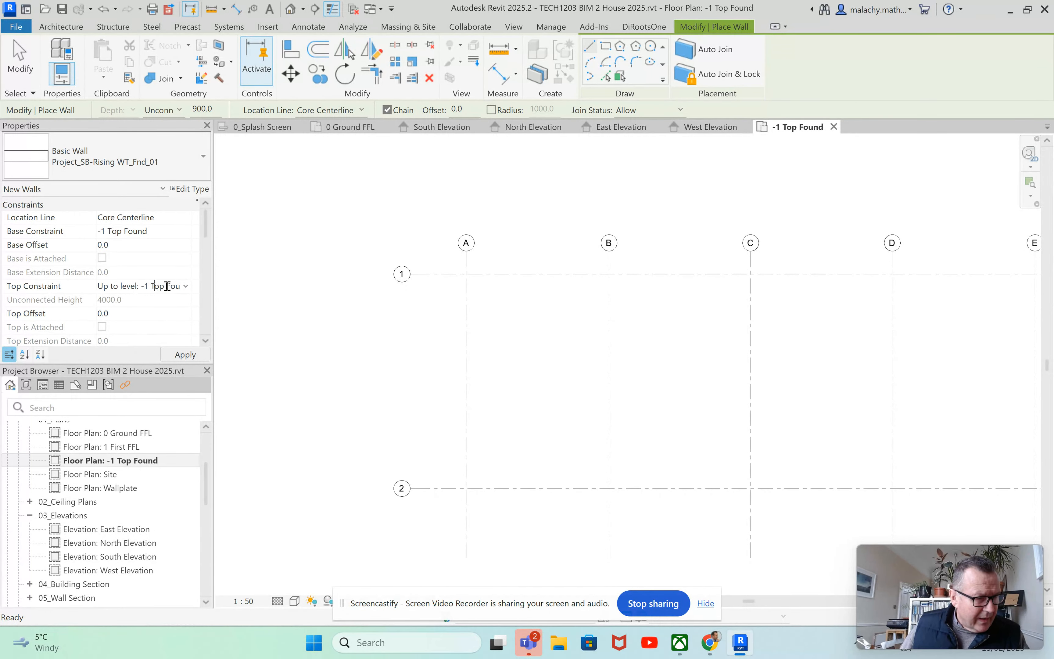
left_click(187, 288)
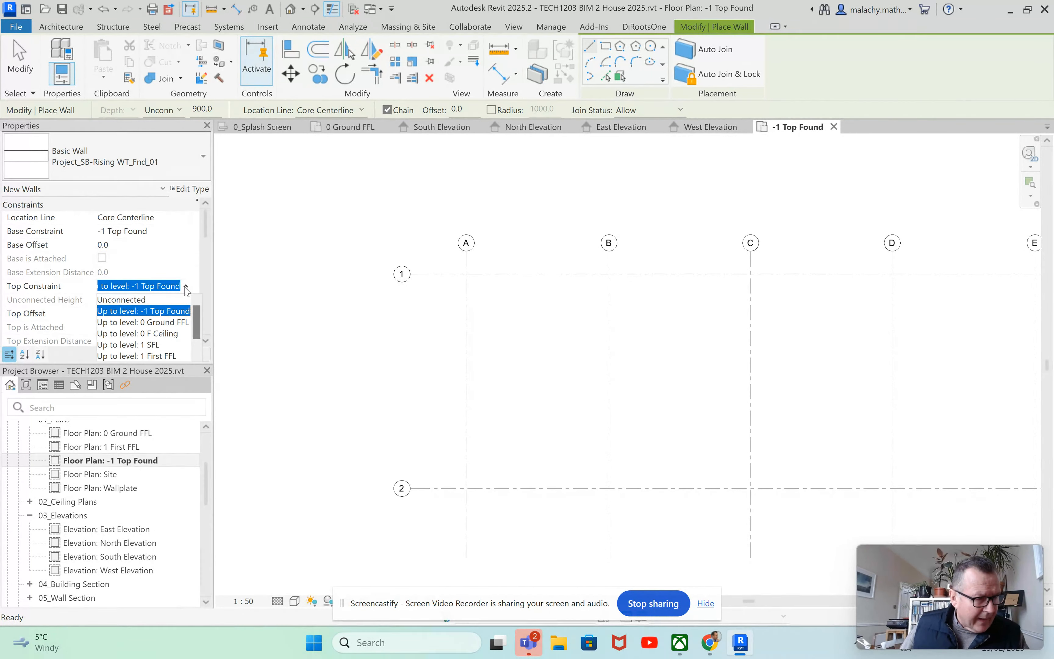
left_click(165, 322)
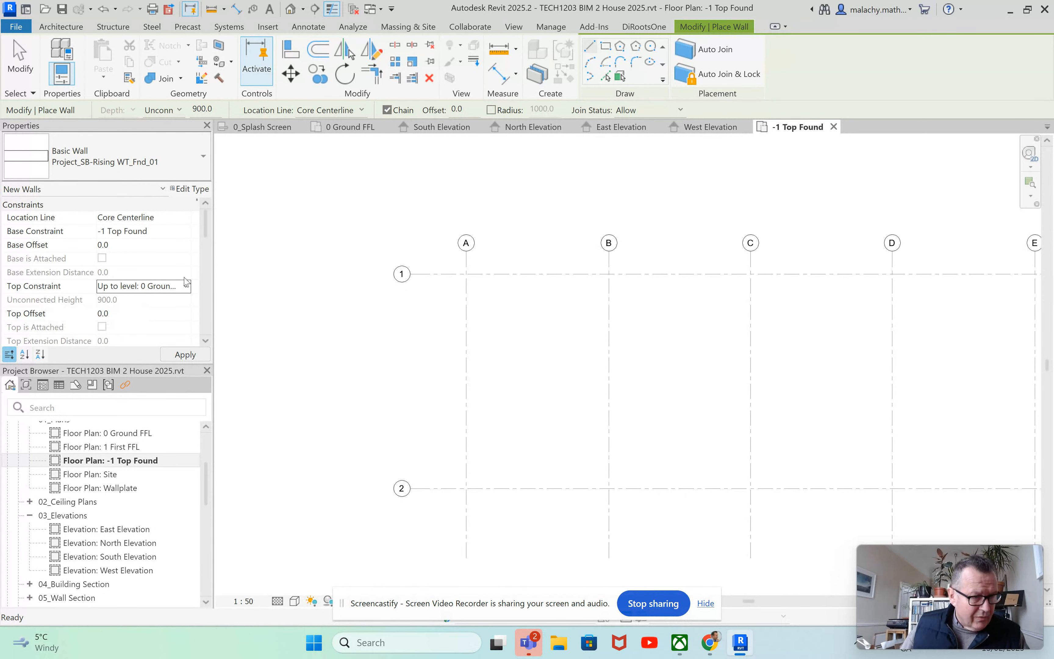
left_click(331, 177)
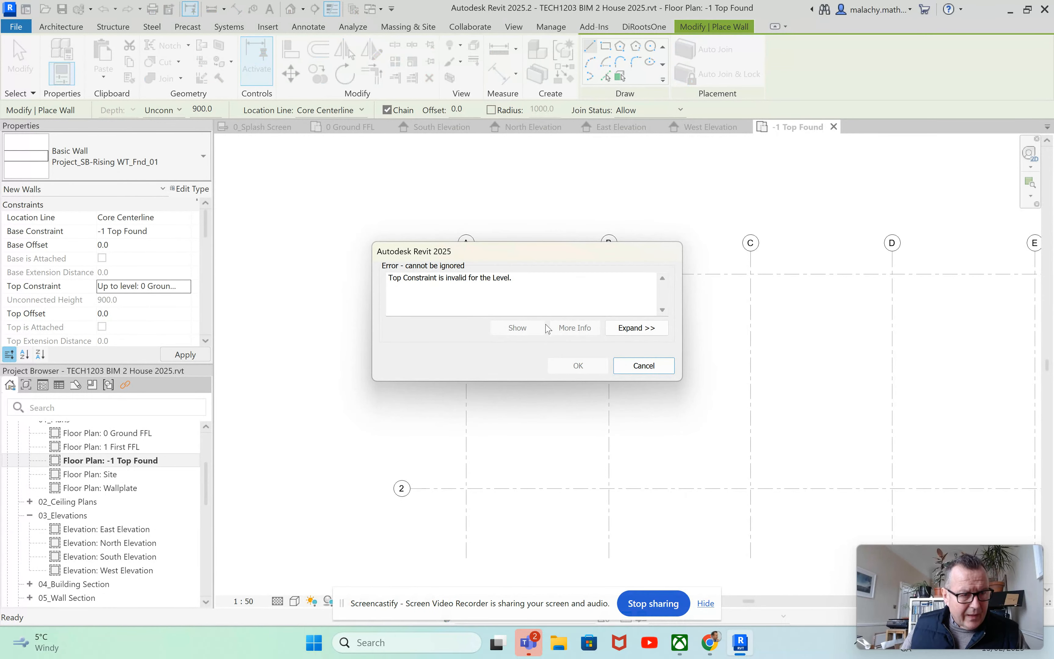
left_click(644, 365)
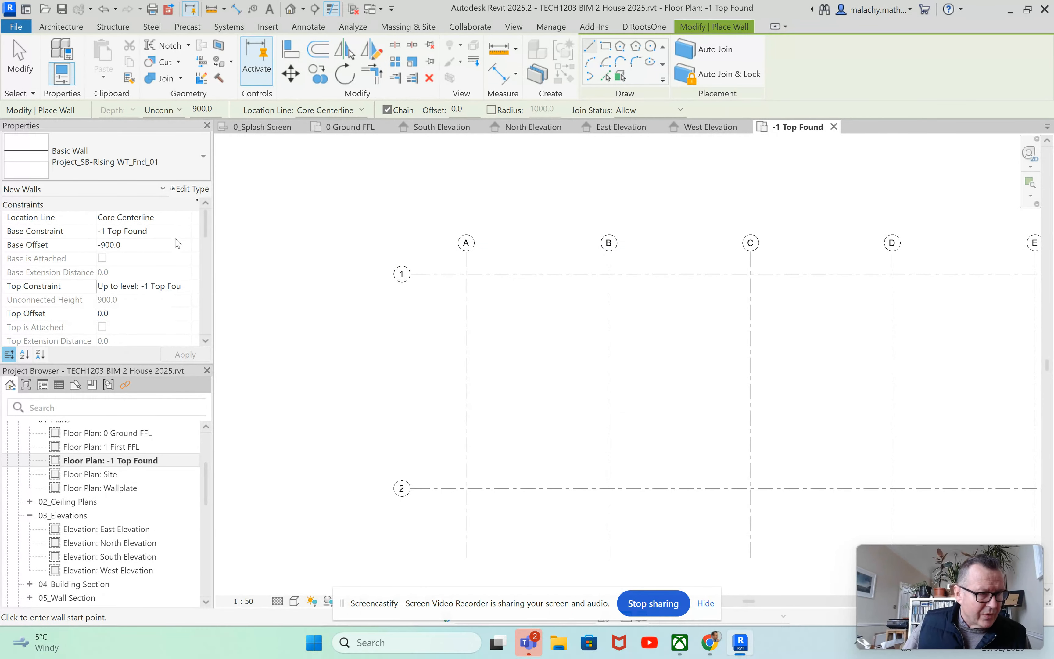
Set the new wall's base constraint to 0 Ground FFL and its top constraint up to level 0 Ground FFL
left_click(186, 232)
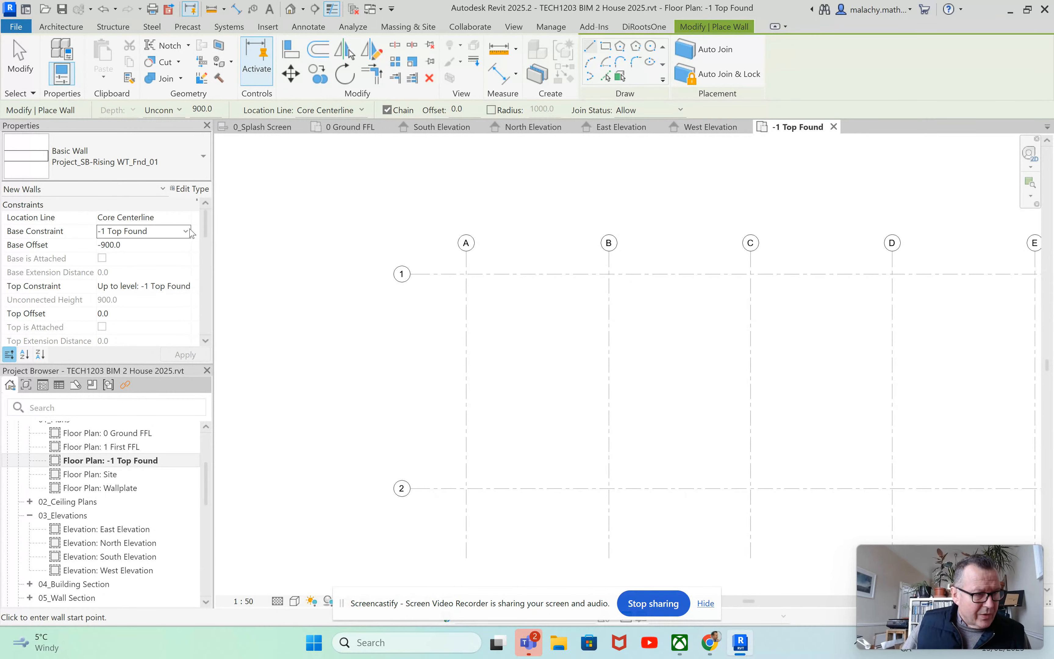
left_click(186, 230)
left_click(152, 257)
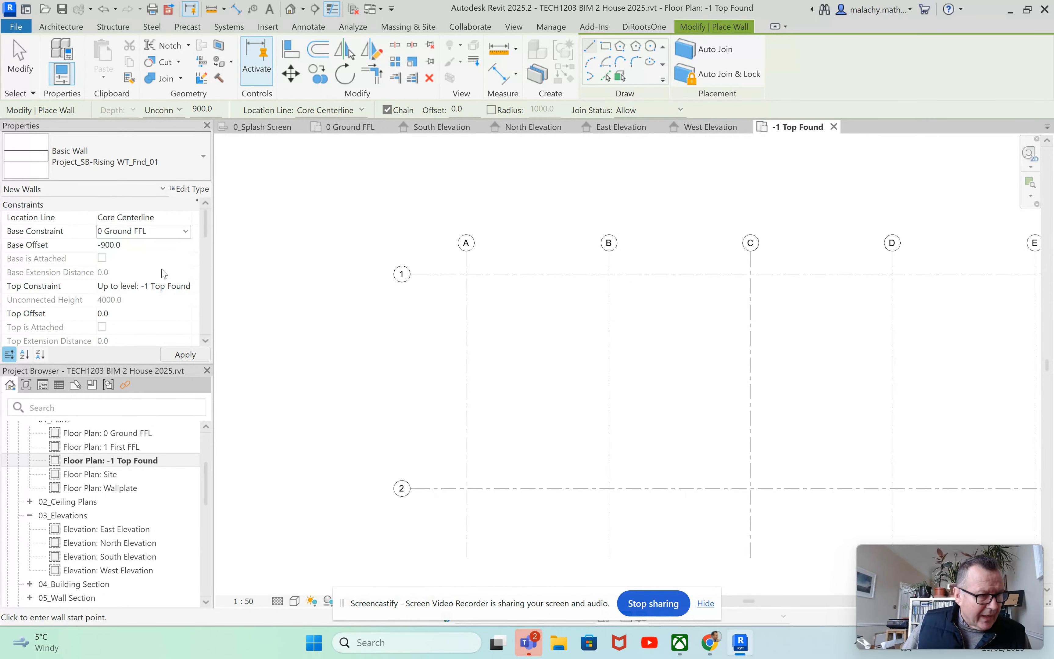
left_click(188, 287)
left_click(175, 322)
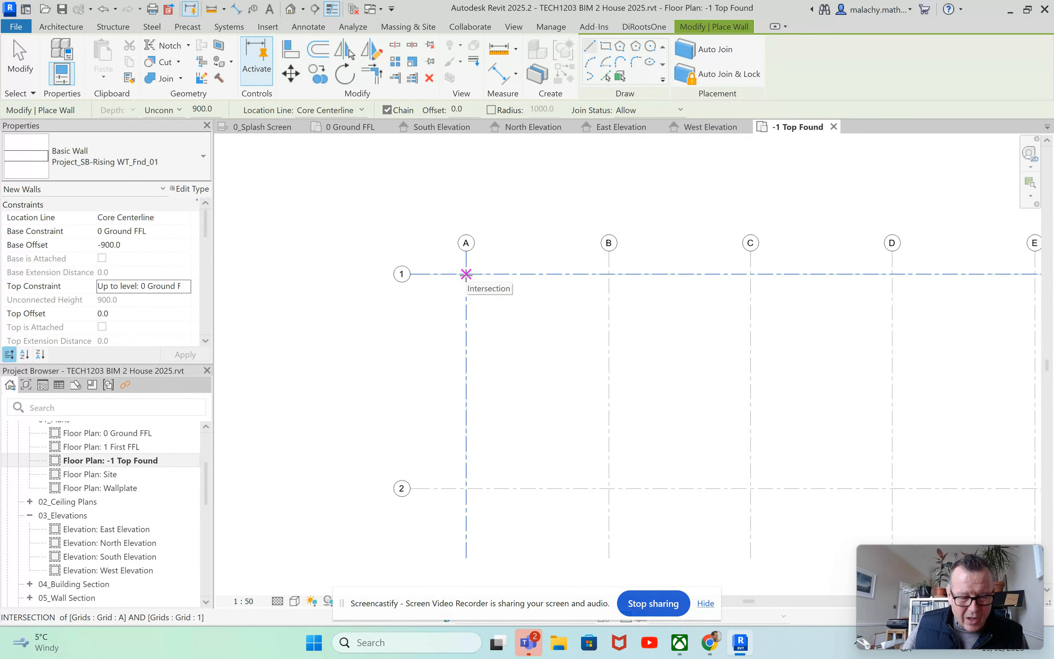
Draw the closed perimeter of rising walls along grids 1, E, 2 and A, starting at the intersection of grids A and 1
left_click(466, 273)
scroll(584, 277, "down", 4)
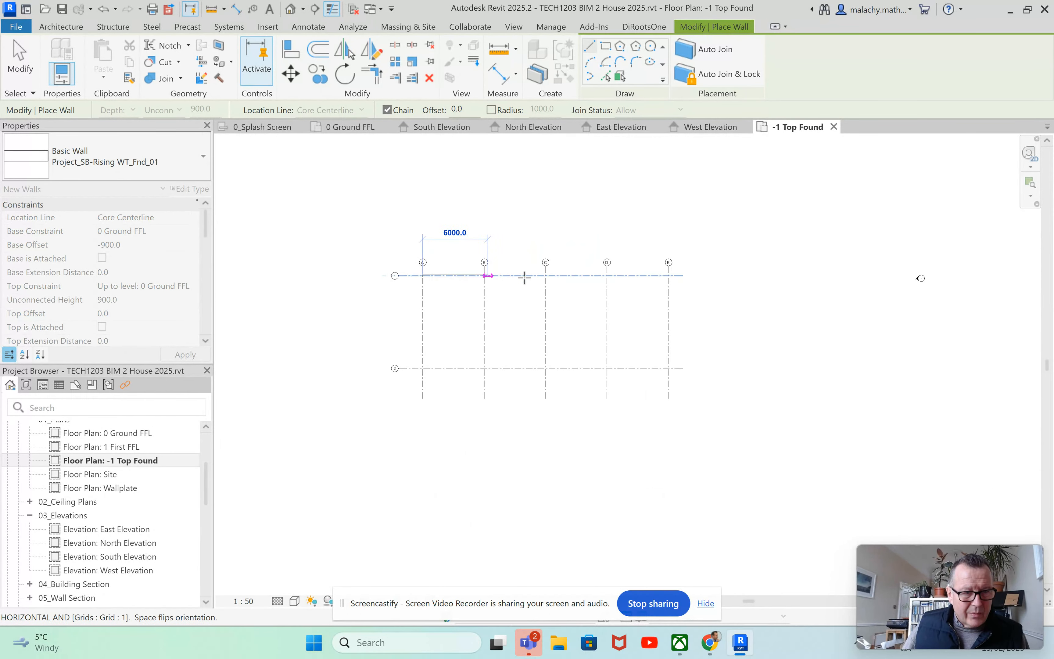
left_click(669, 276)
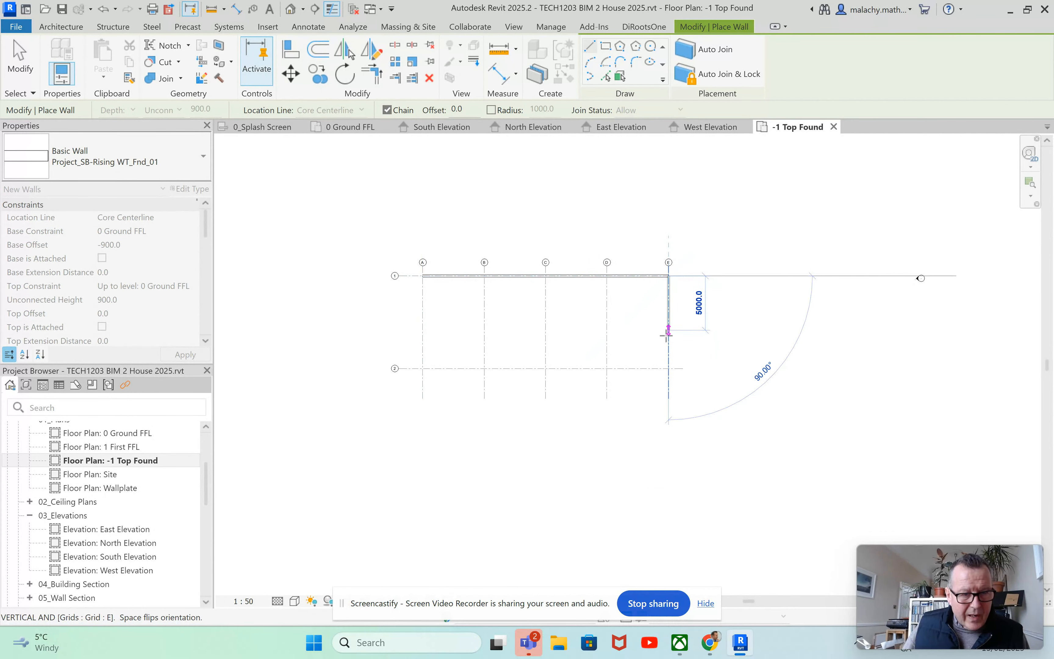
left_click(669, 368)
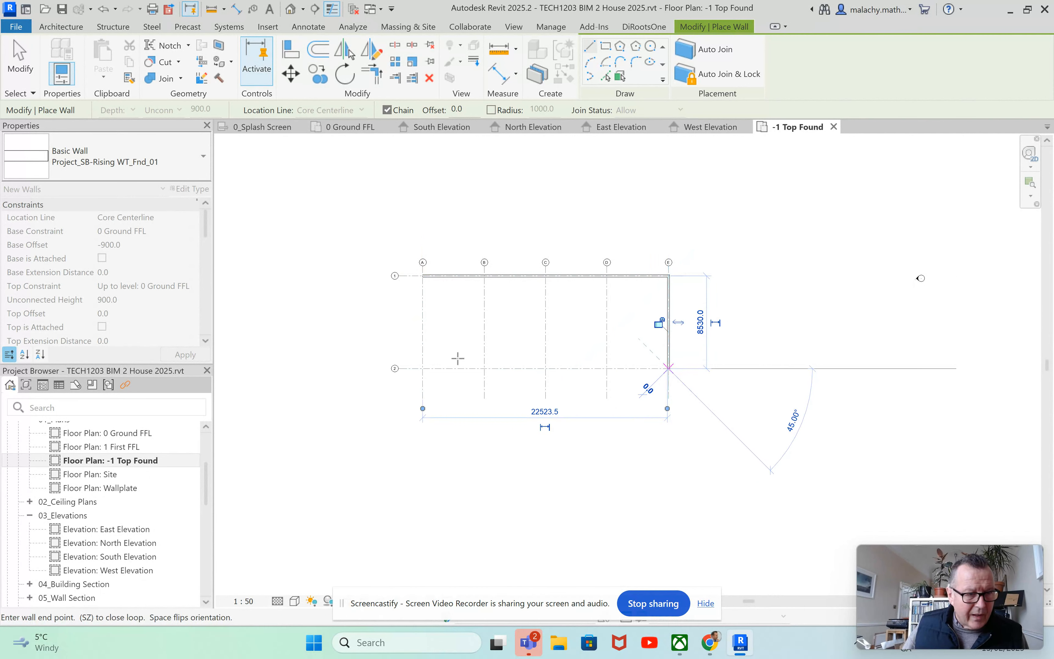
left_click(424, 368)
left_click(422, 276)
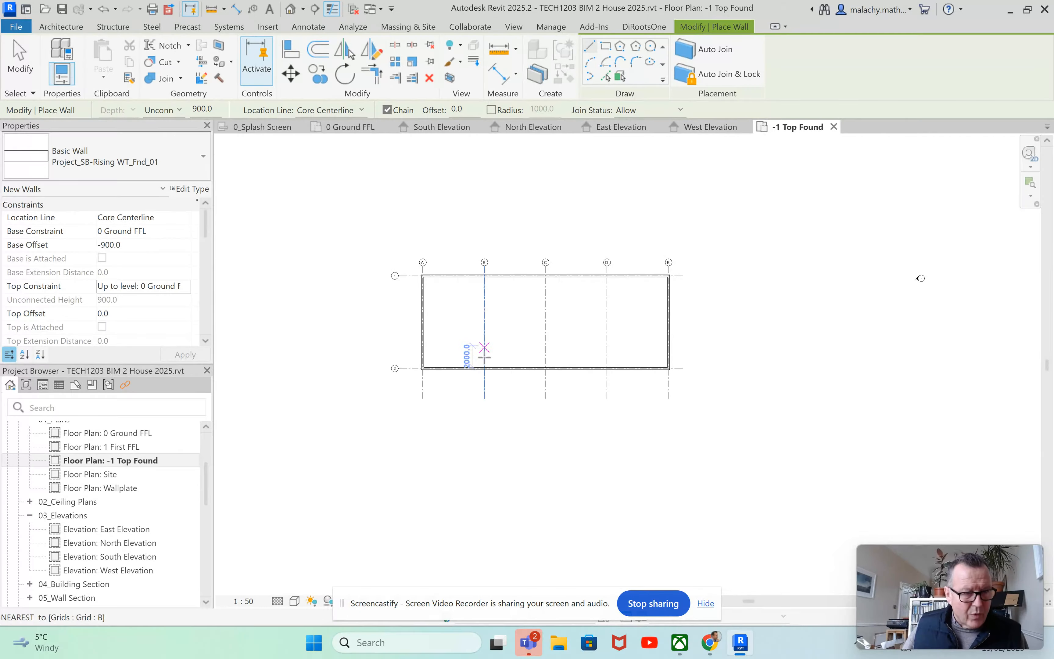
Draw a rising cross wall along grid B from the grid 2 wall to the grid 1 wall
scroll(485, 368, "up", 5)
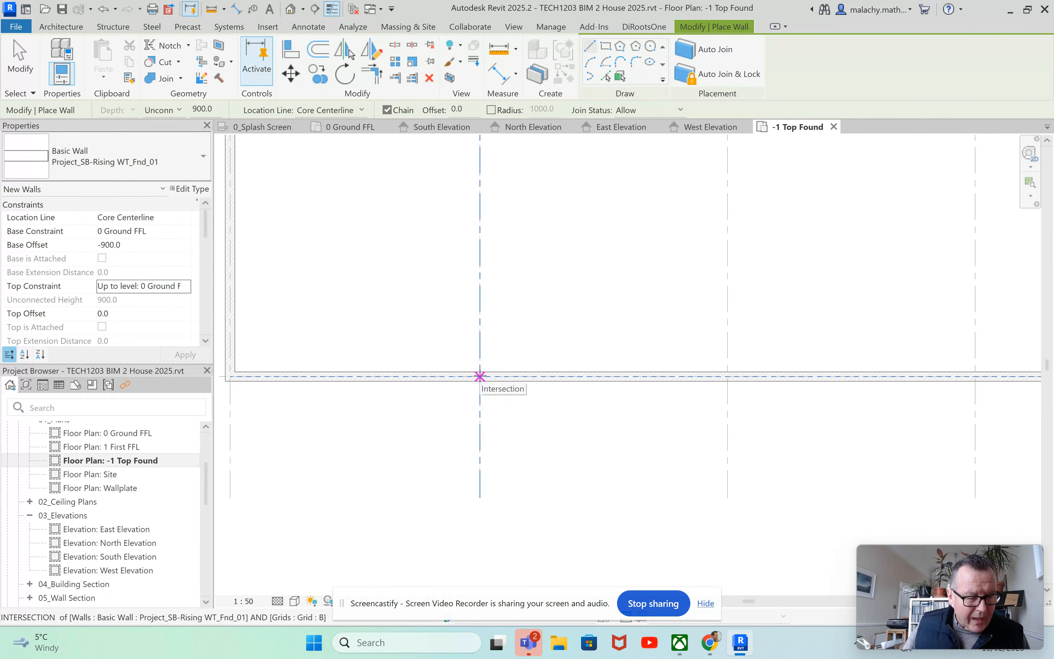
scroll(479, 376, "up", 3)
left_click(480, 378)
scroll(477, 303, "down", 4)
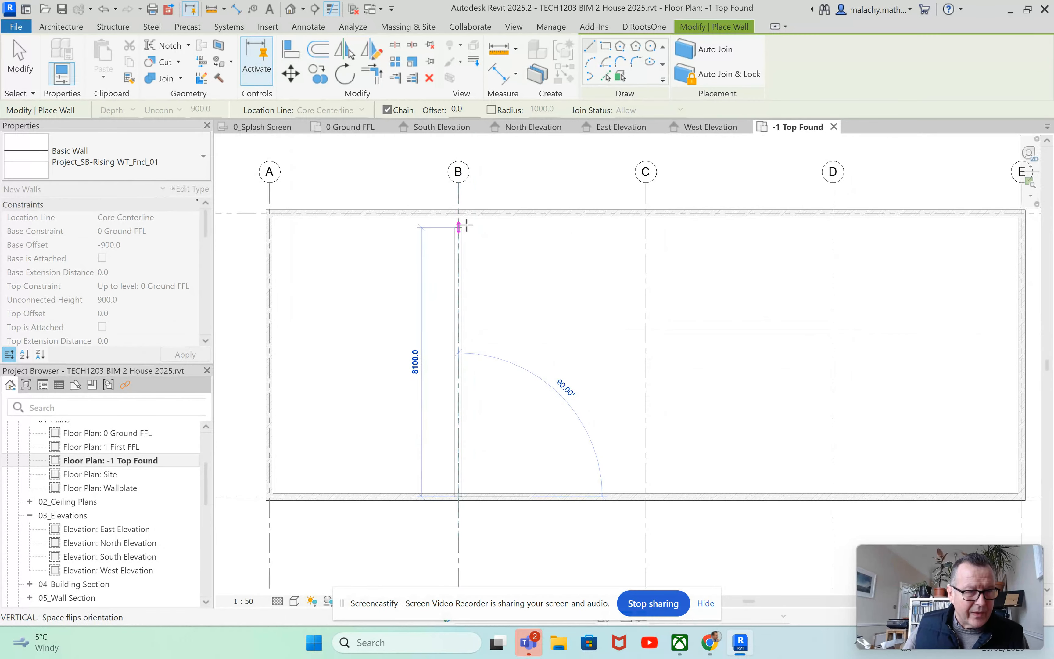
left_click(459, 215)
key("Escape")
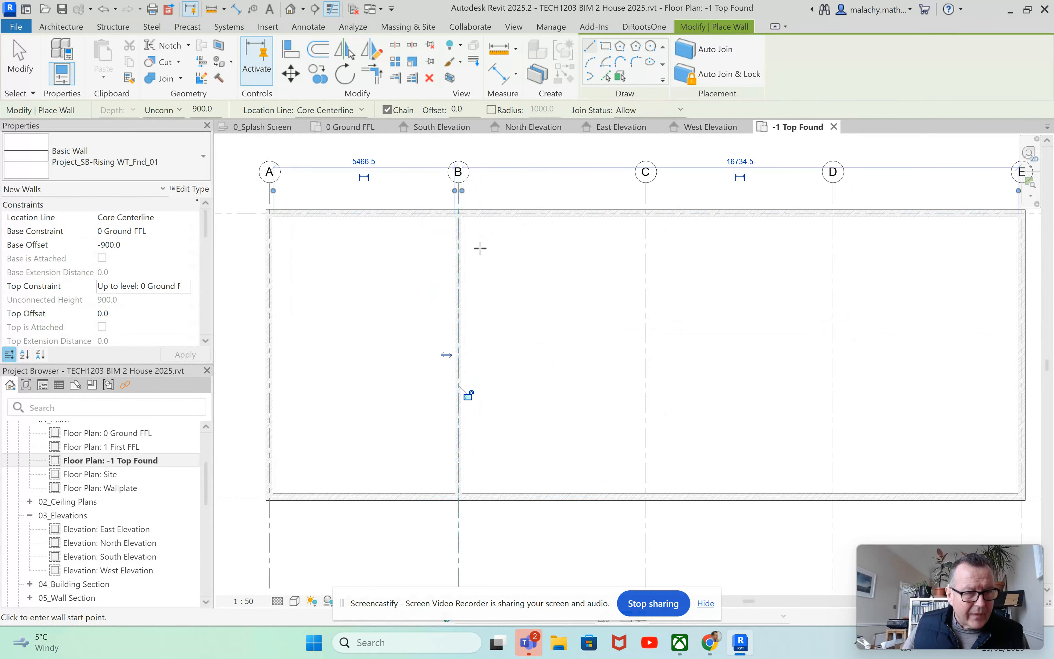
Draw rising cross walls along grids C and D between the grid 2 and grid 1 walls, and end wall placement
left_click(646, 496)
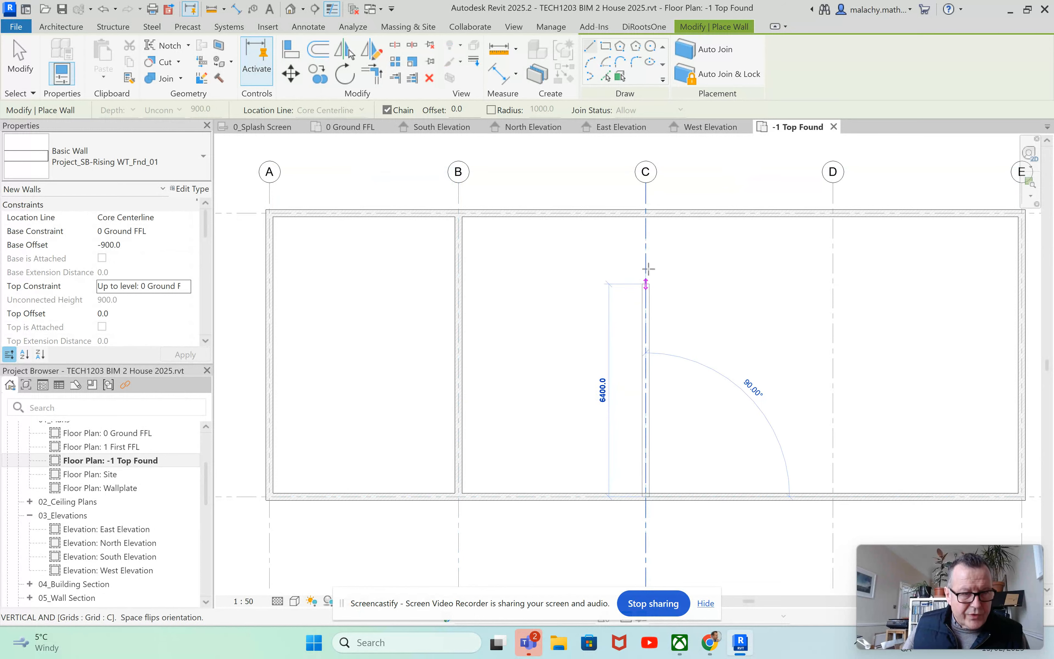
left_click(645, 215)
key("Escape")
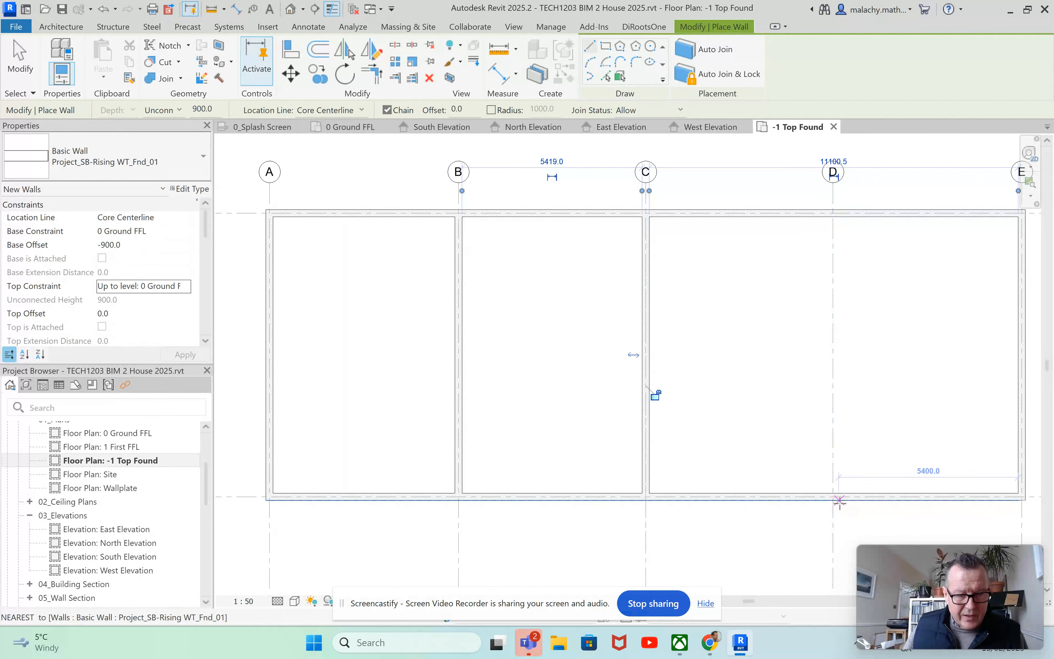
left_click(833, 497)
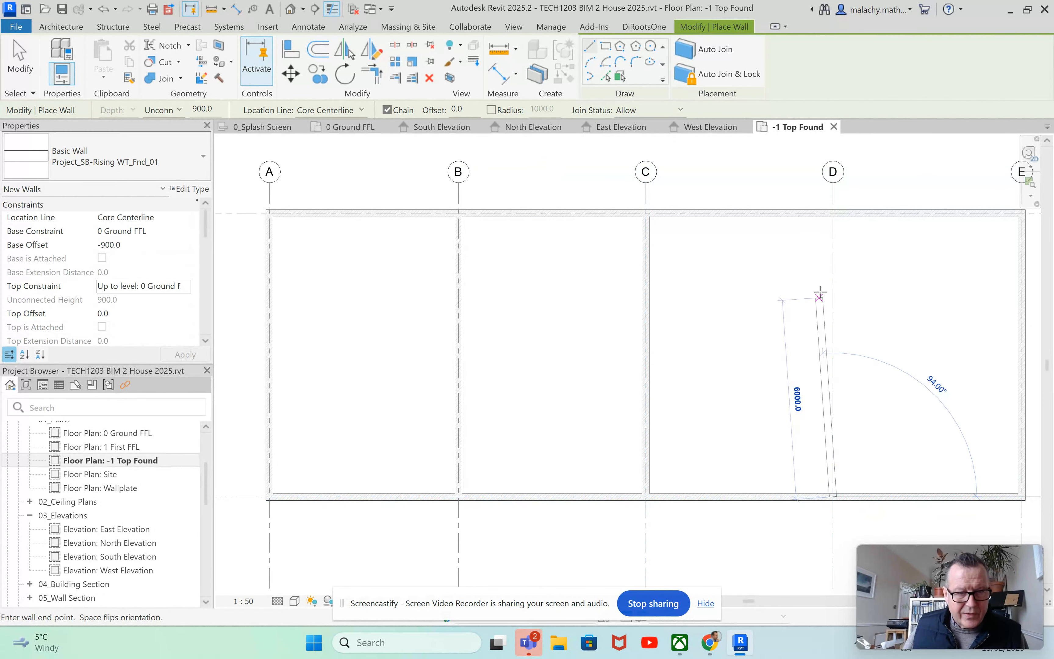
left_click(833, 212)
key("Escape")
key("Escape")
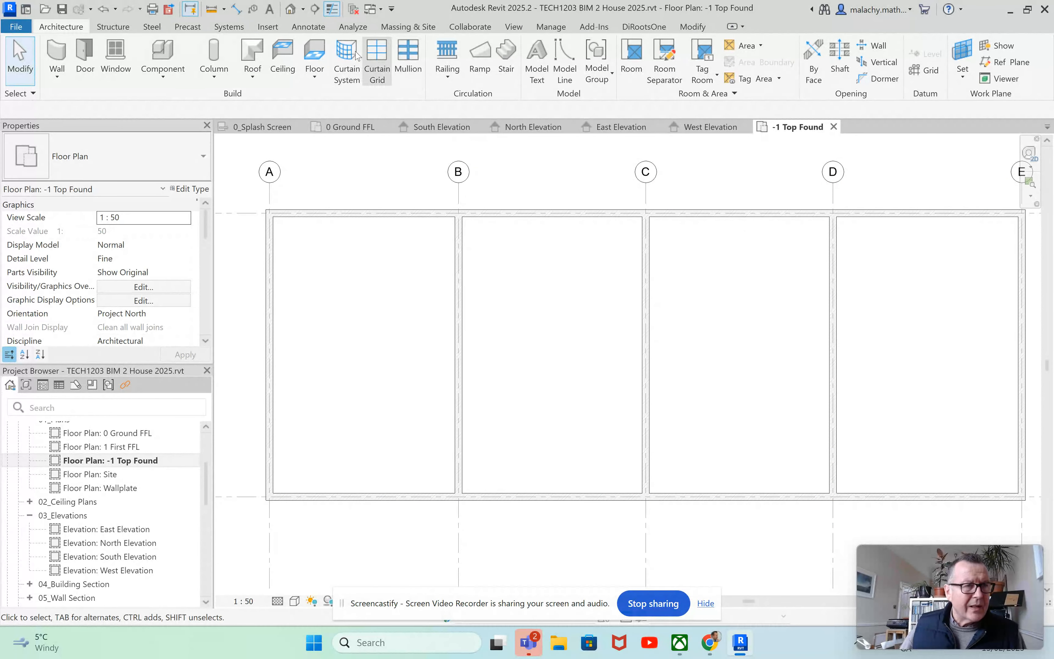
Open the default 3D view and examine the new rising walls
left_click(290, 10)
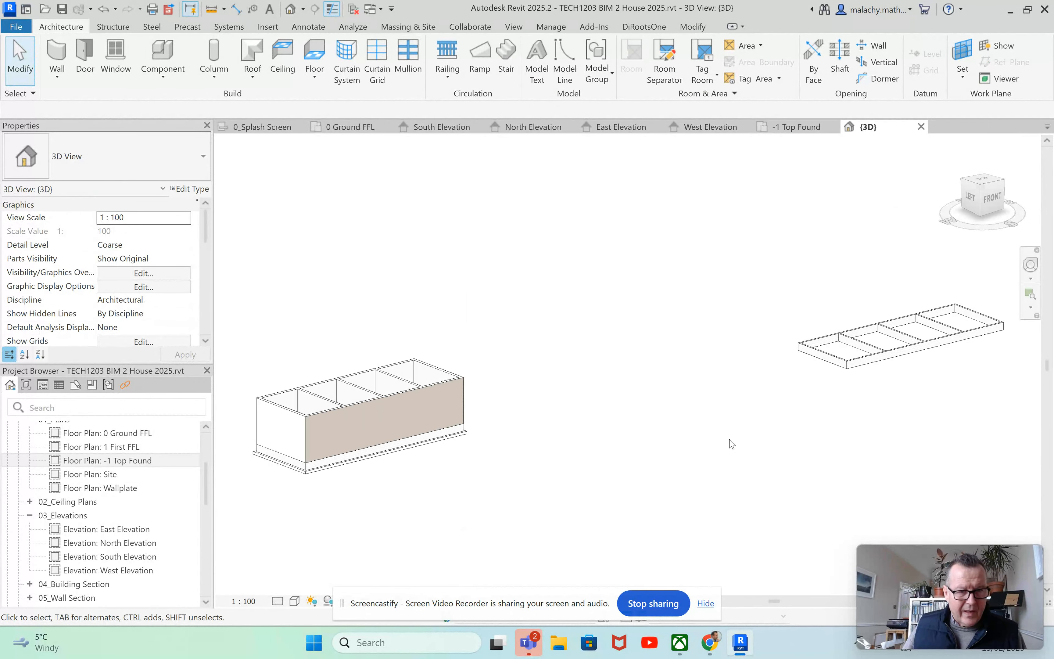
middle_click_drag(730, 439, 572, 445)
middle_click_drag(775, 453, 757, 476, "shift")
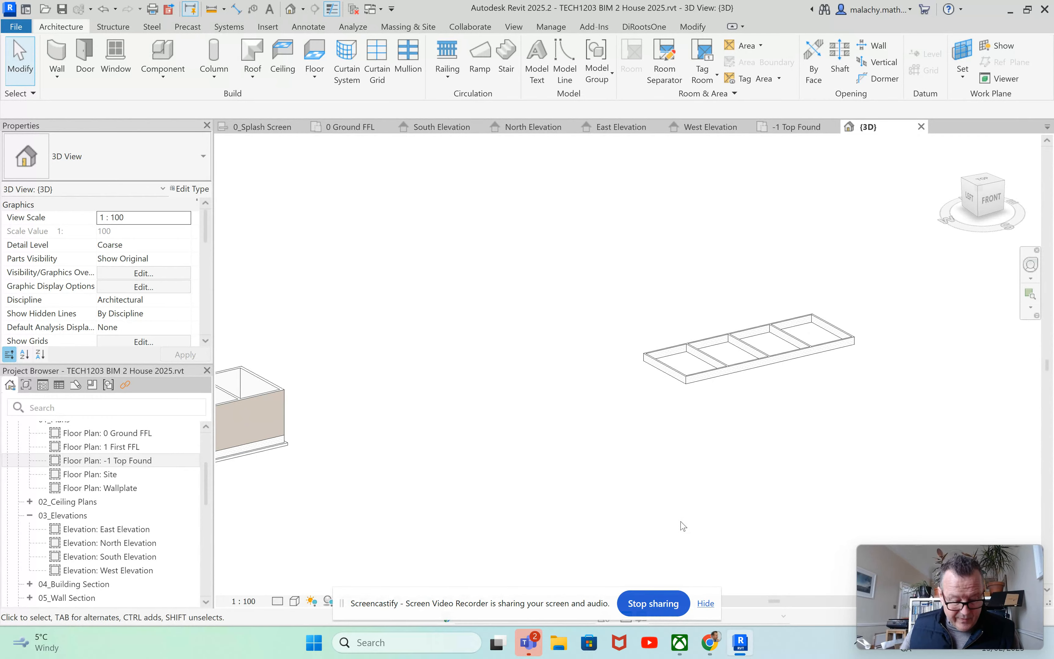
Start a structural wall foundation for the rising walls in the 3D view and open its type properties
middle_click_drag(684, 527, 478, 370, "shift")
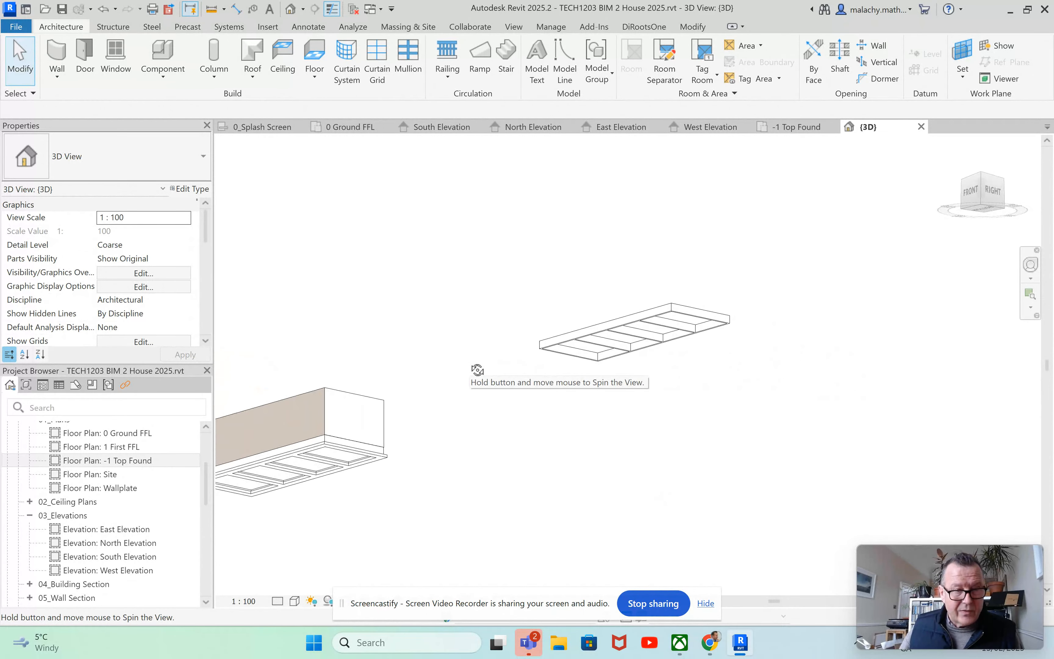
scroll(568, 361, "up", 8)
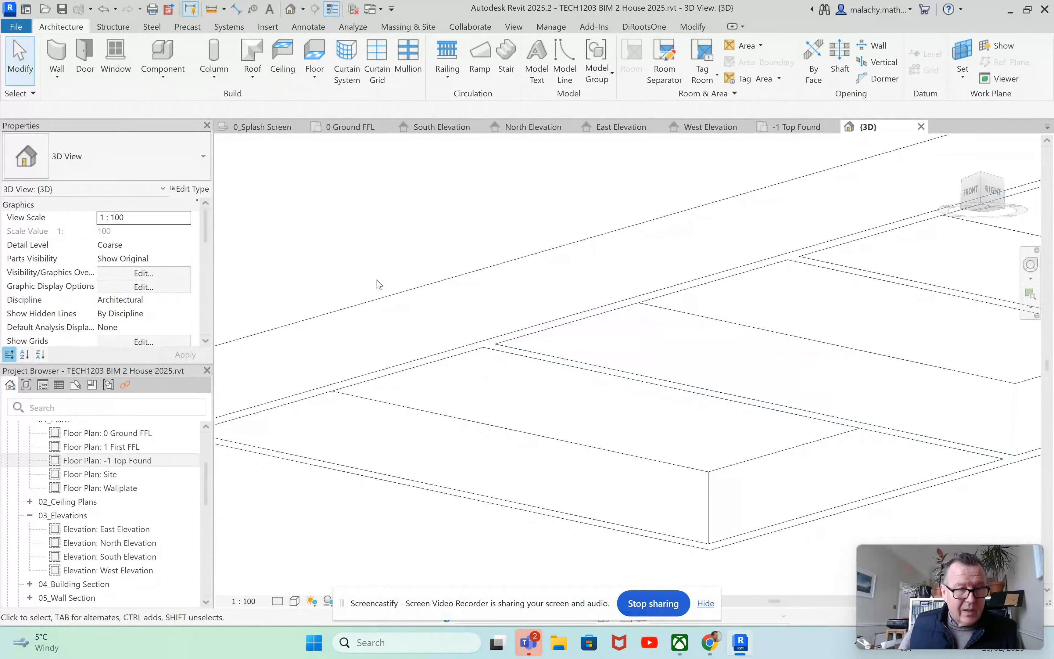
middle_click_drag(401, 216, 513, 218)
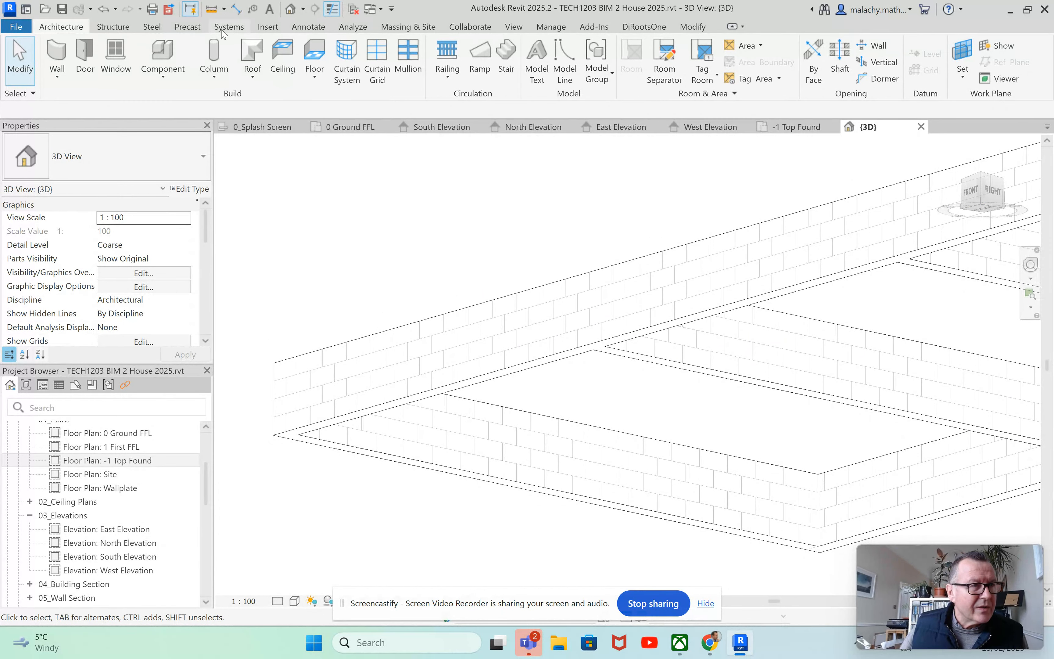
left_click(115, 28)
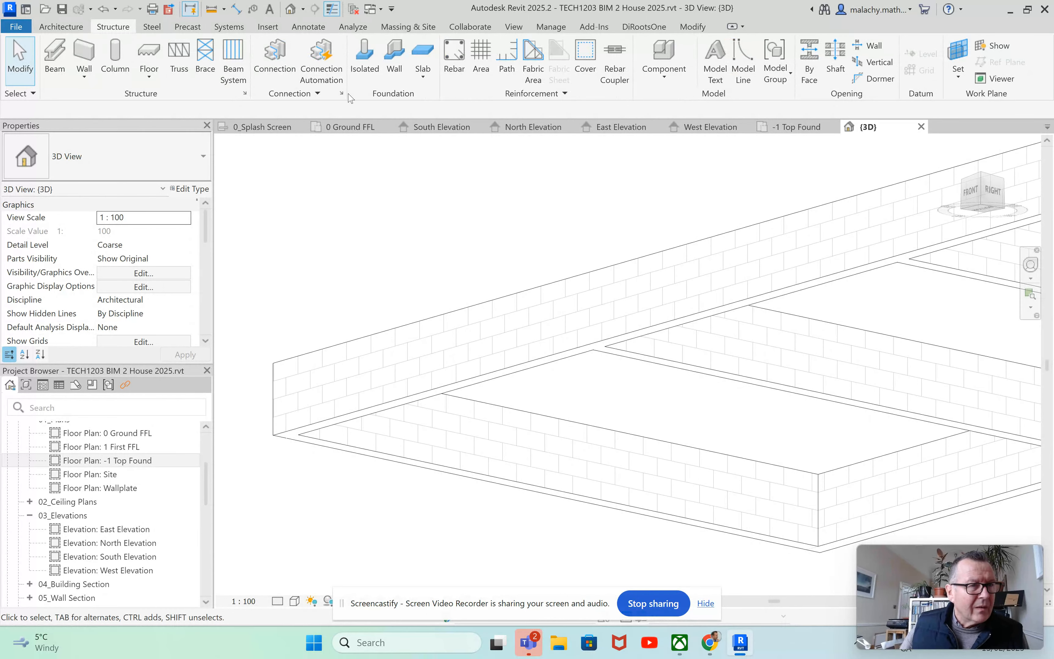
left_click(393, 69)
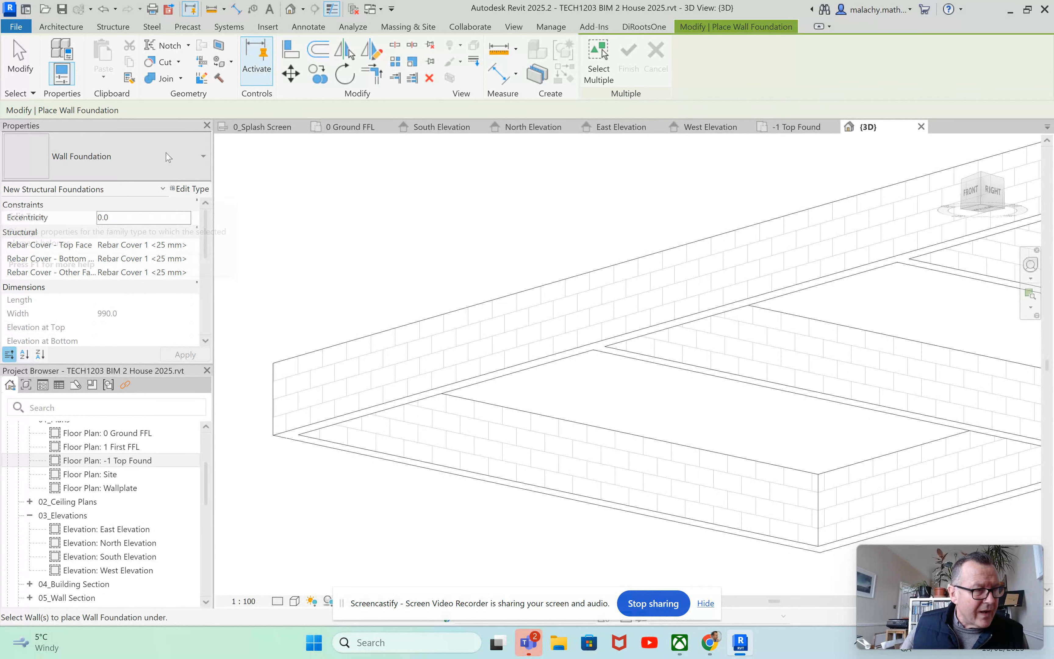
left_click(192, 189)
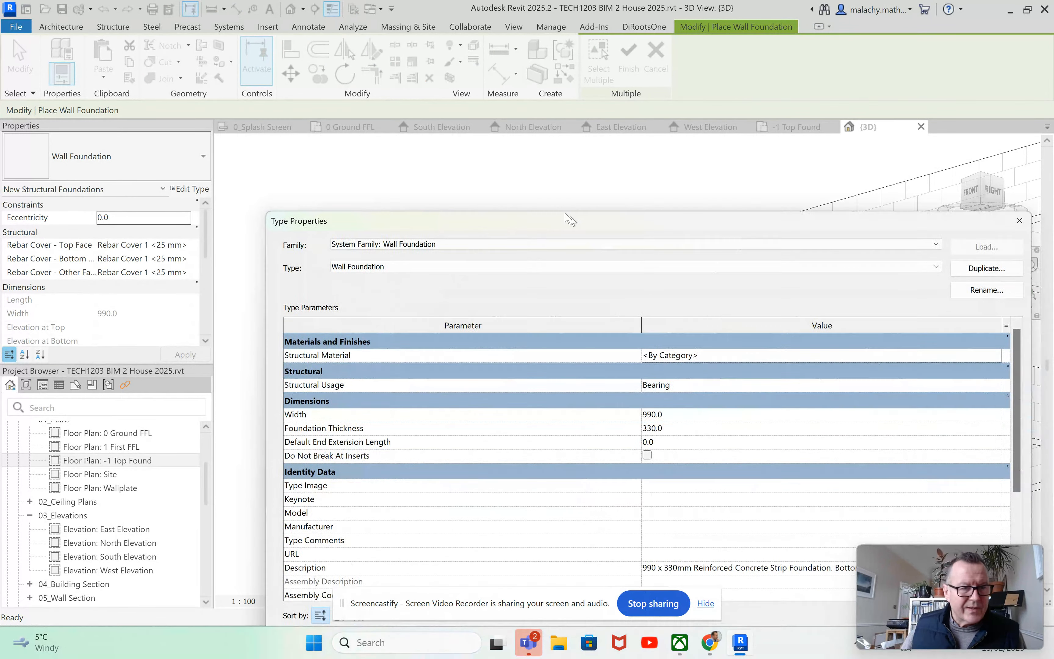
left_click_drag(548, 189, 476, 154)
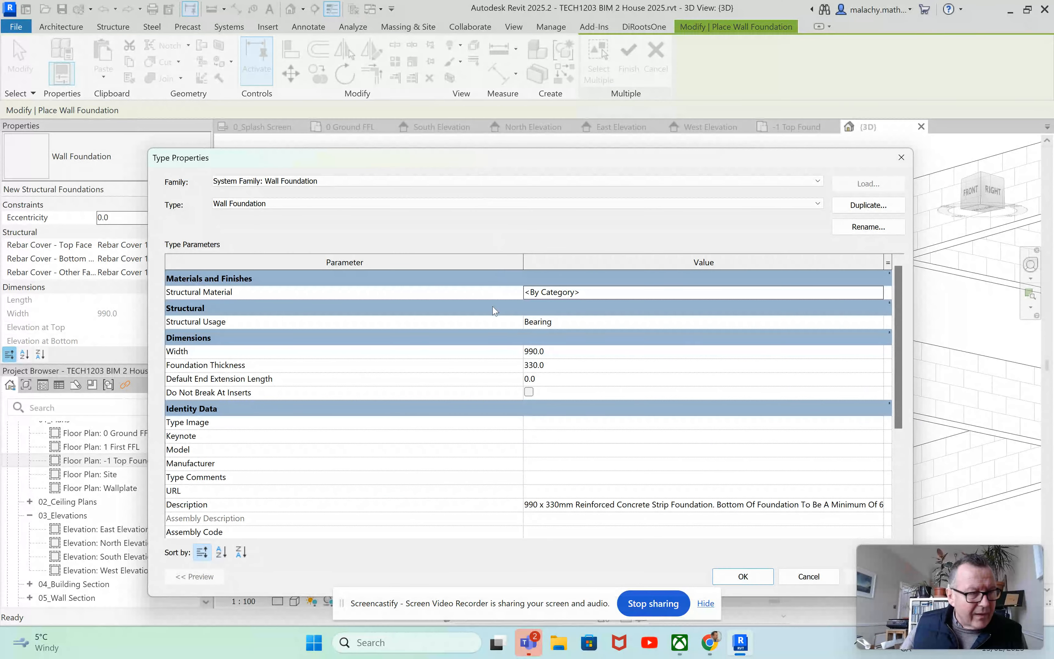
Set the wall foundation type's width to 900 and its foundation thickness to 300
left_click(553, 366)
key("shift+Tab")
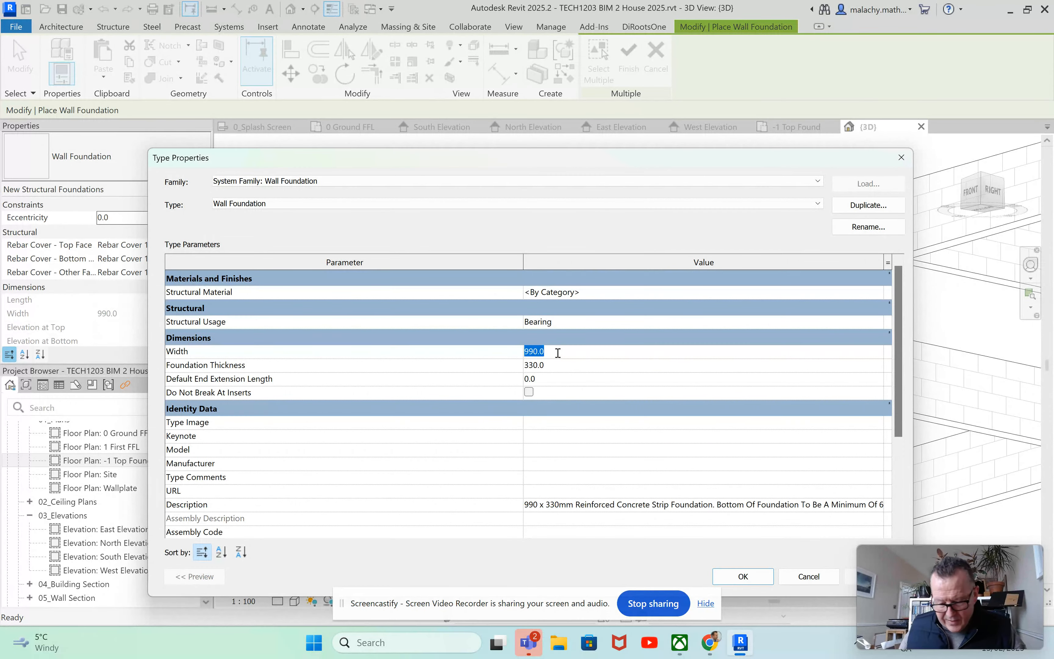
type("900")
left_click(555, 369)
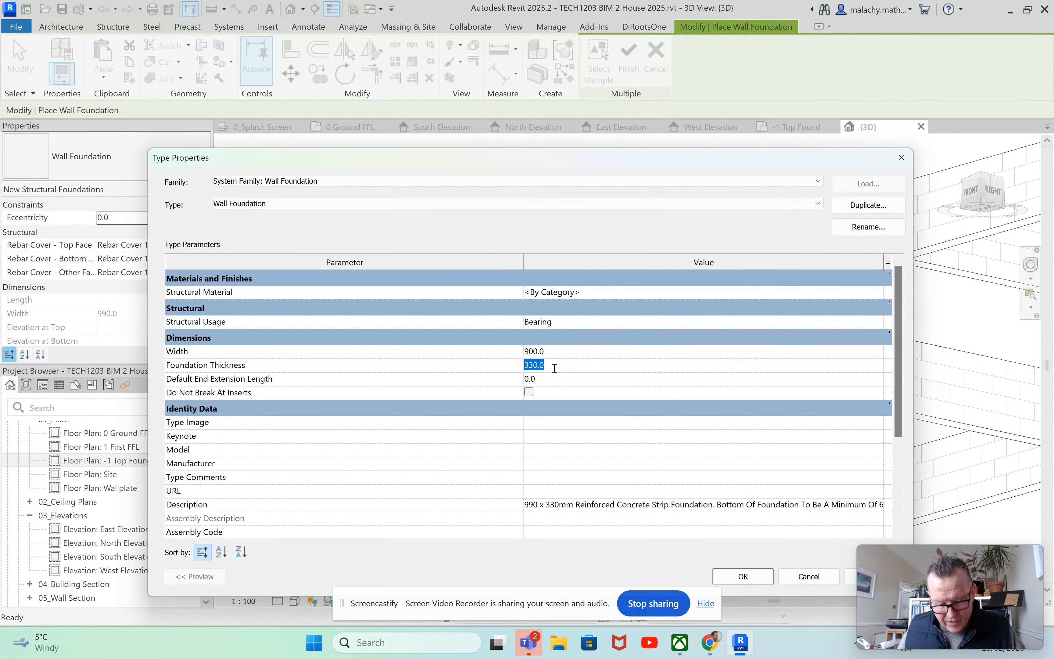
type("300")
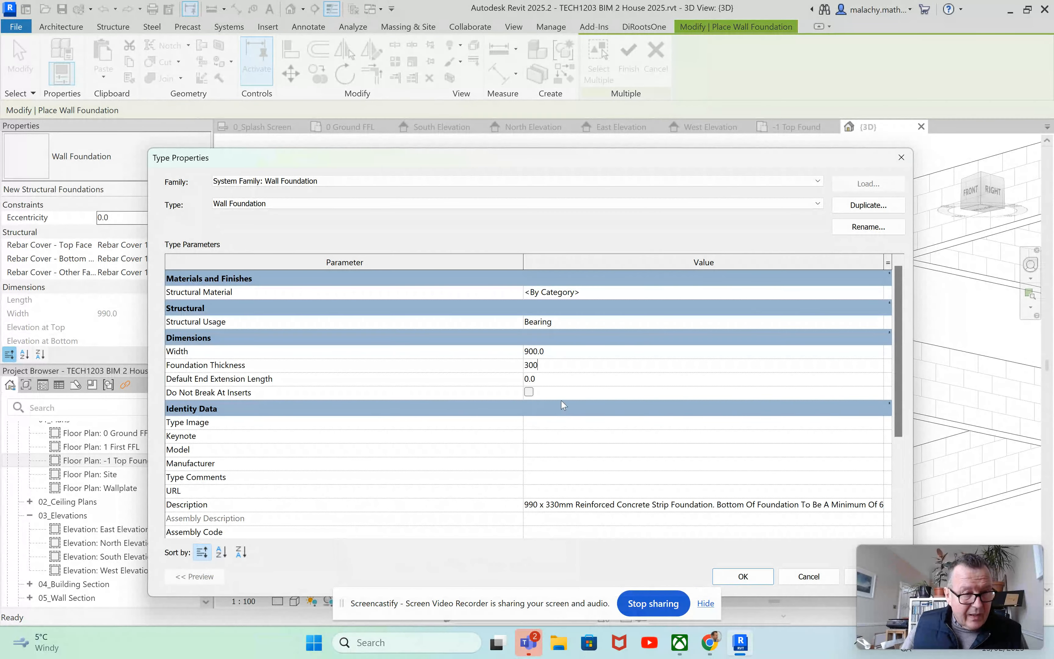
Restore the wall foundation type's width to 990 and its foundation thickness to 330
left_click(534, 351)
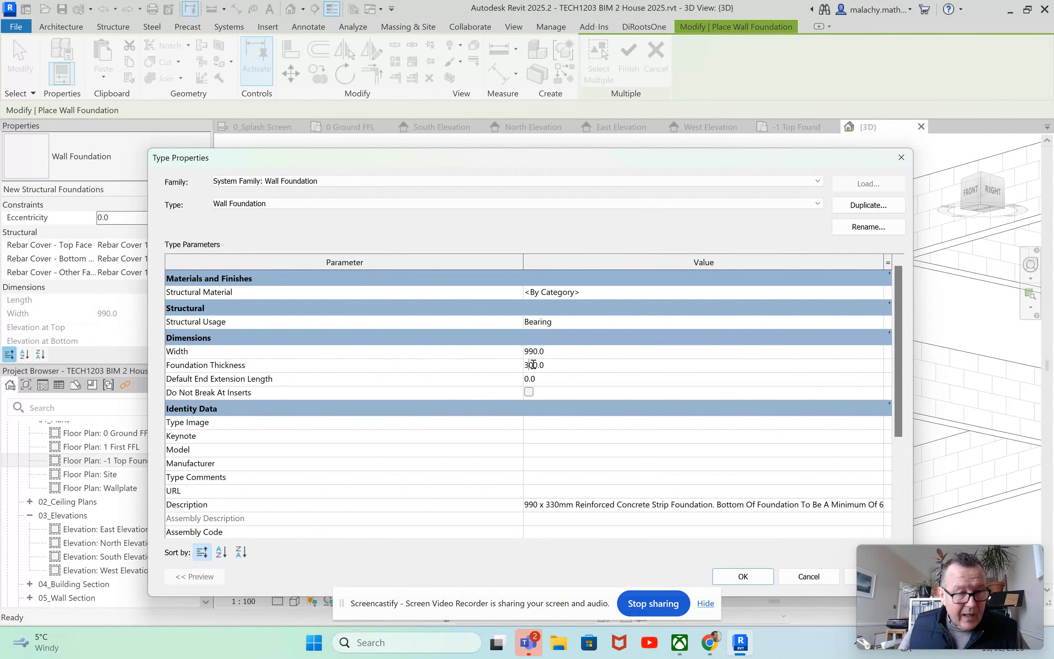
left_click(532, 365)
key("BackSpace")
type("3")
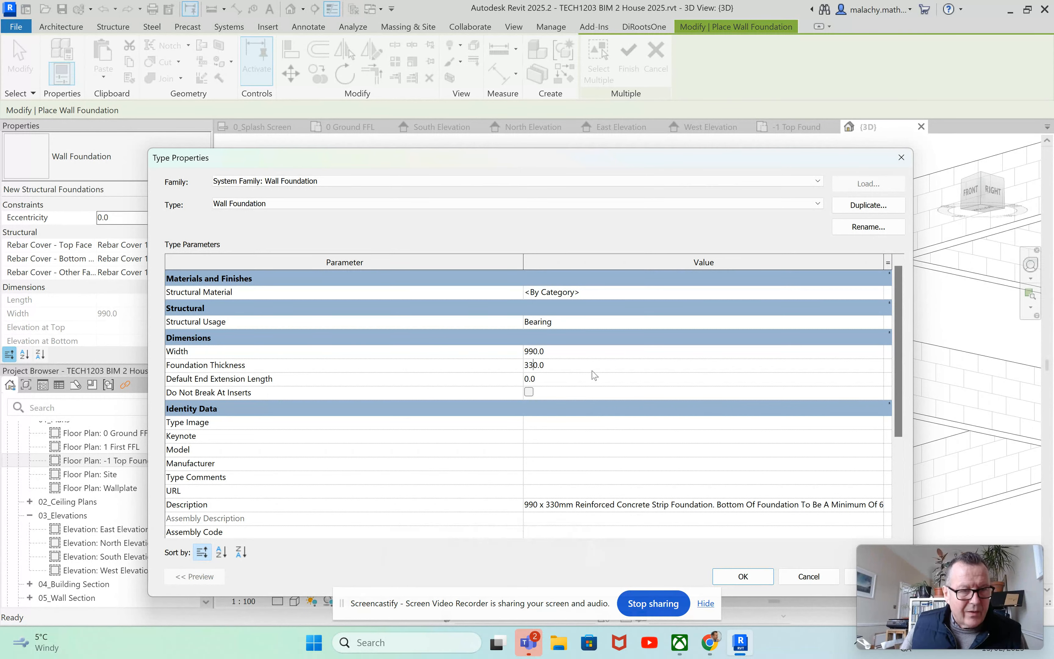
Assign 0_HBA_Concrete - Cast In Situ 25/30 as the wall foundation type's structural material and accept the type properties
left_click(880, 292)
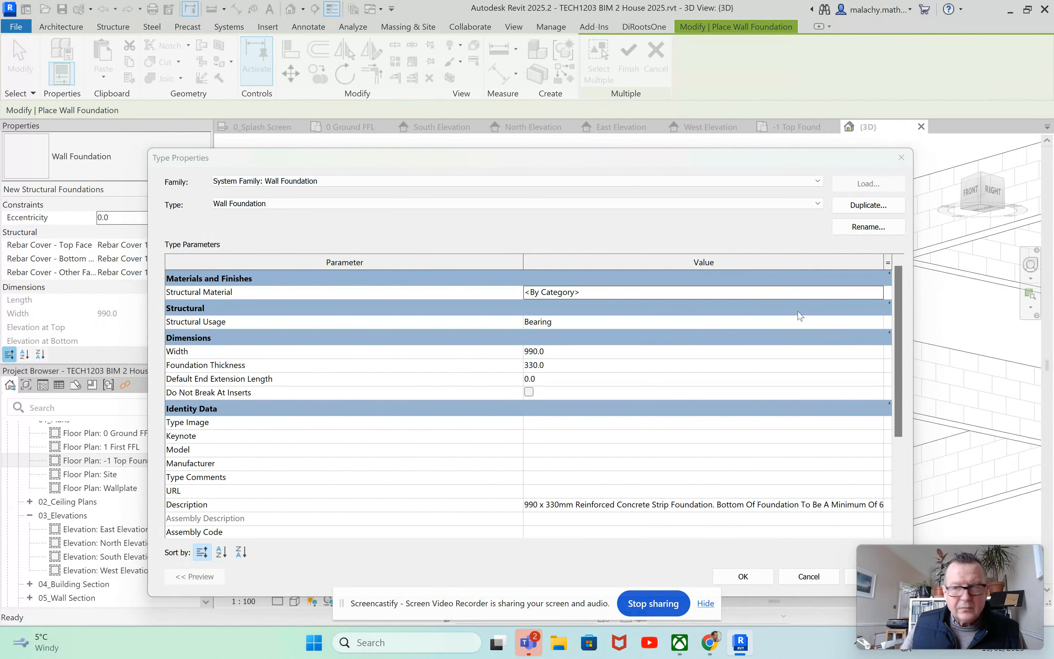
left_click_drag(885, 256, 340, 90)
scroll(205, 279, "down", 3)
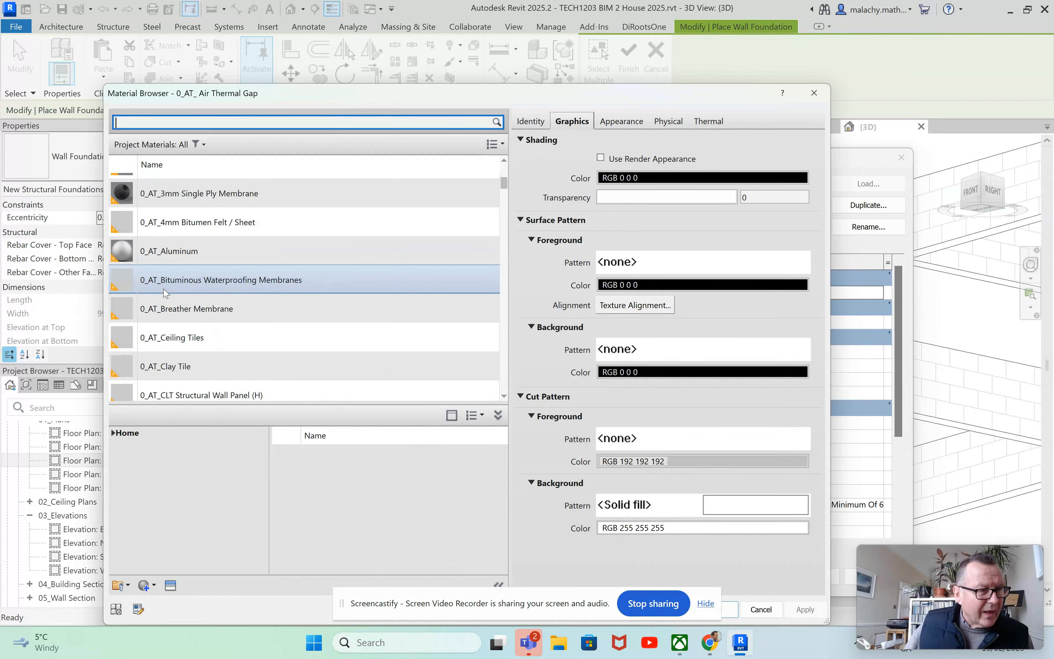
scroll(196, 300, "down", 2)
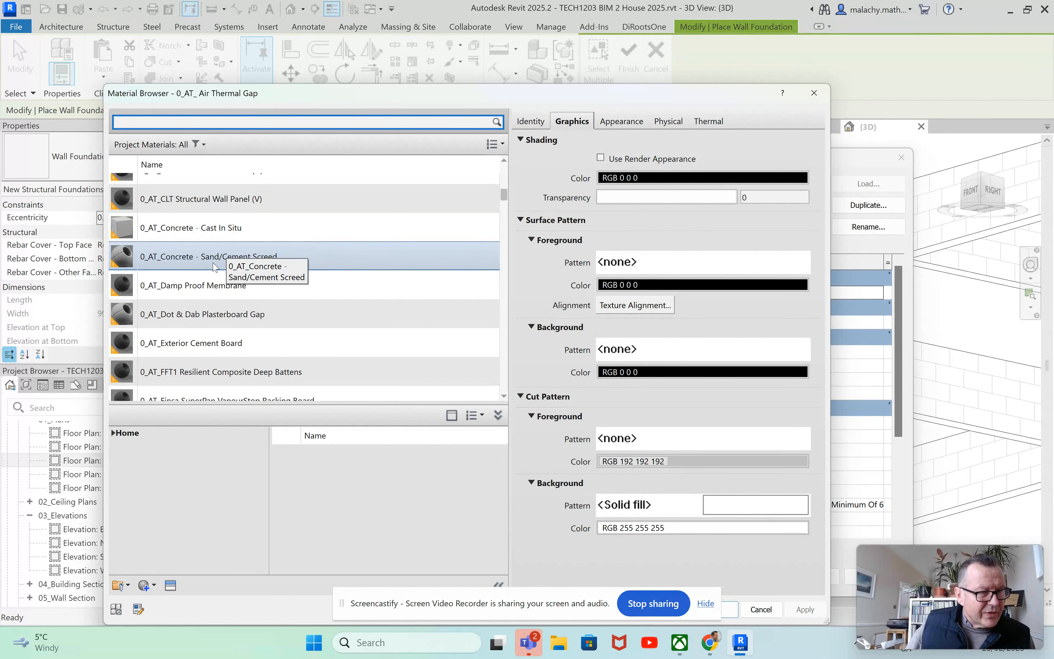
scroll(231, 287, "down", 2)
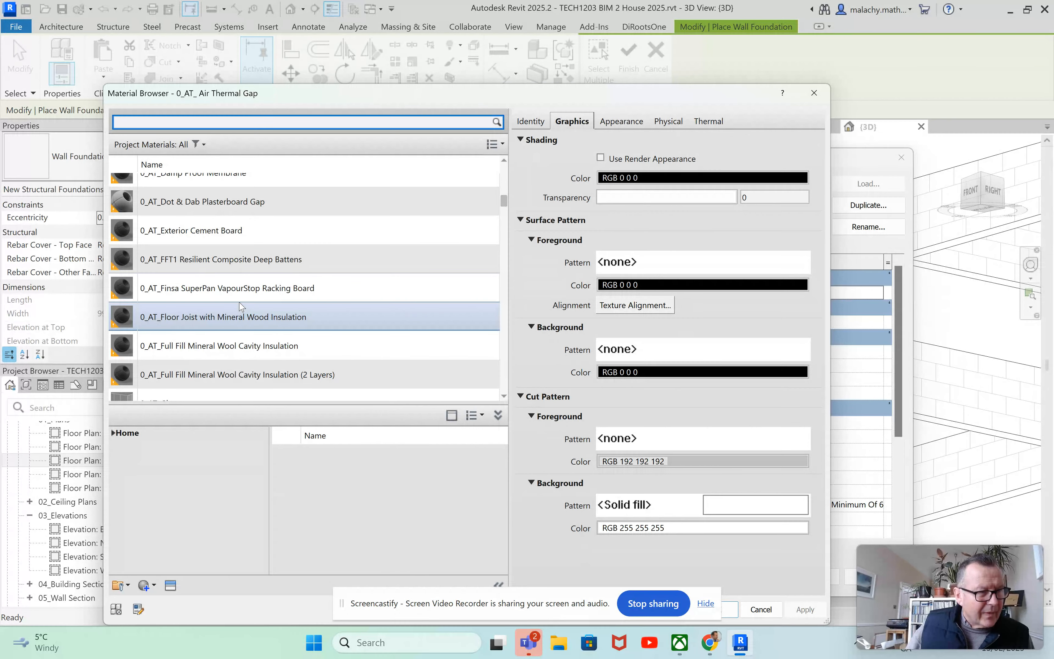
scroll(241, 306, "down", 2)
scroll(285, 301, "down", 2)
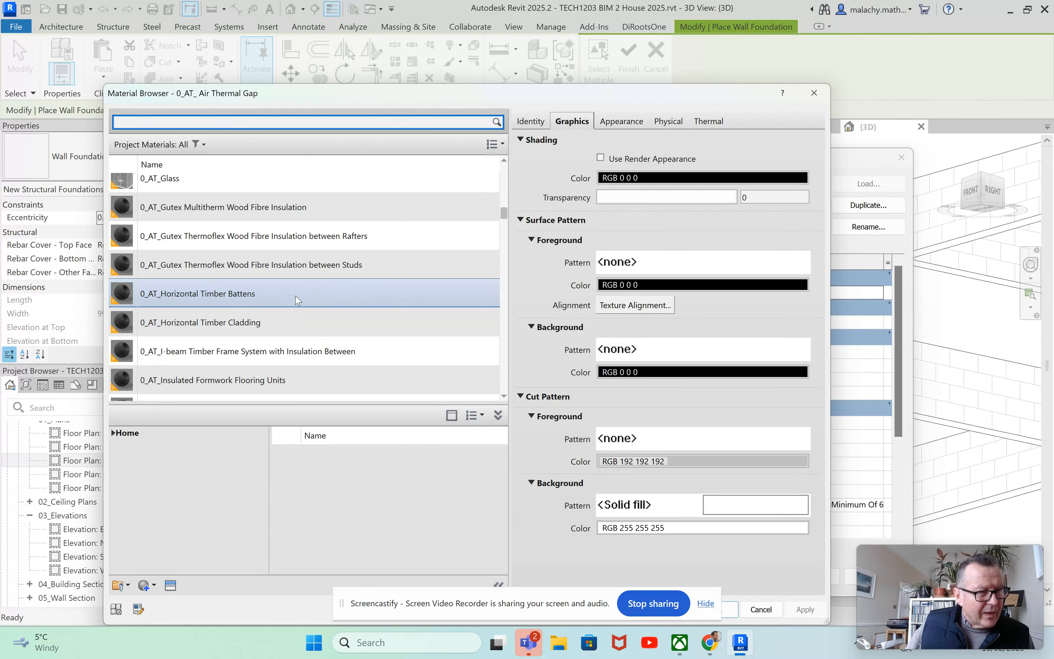
scroll(296, 300, "down", 2)
scroll(296, 300, "down", 15)
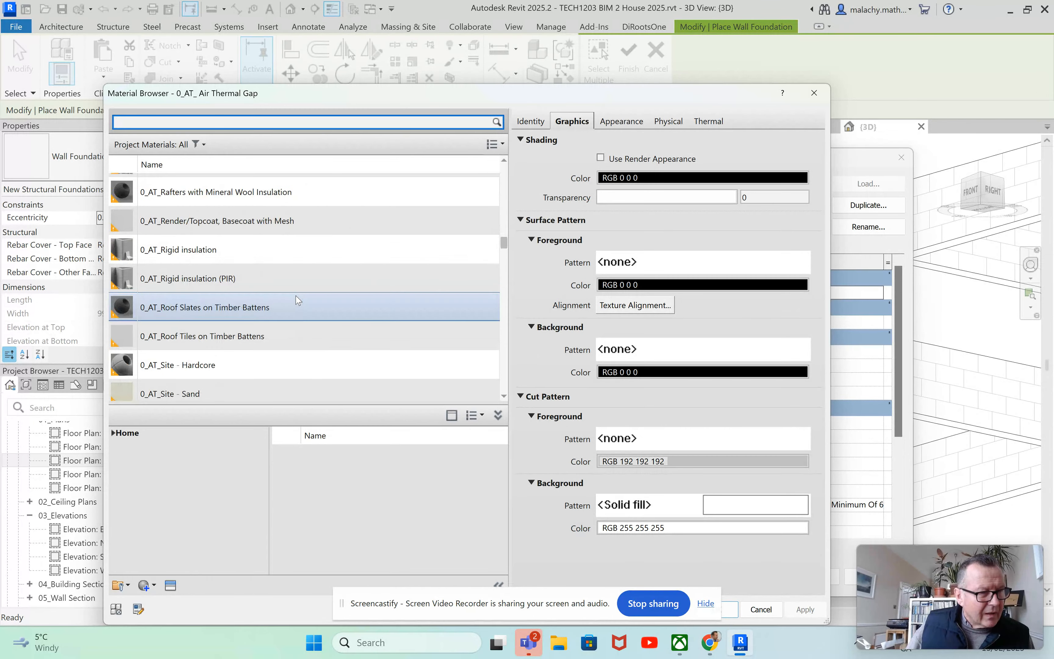
scroll(297, 300, "down", 2)
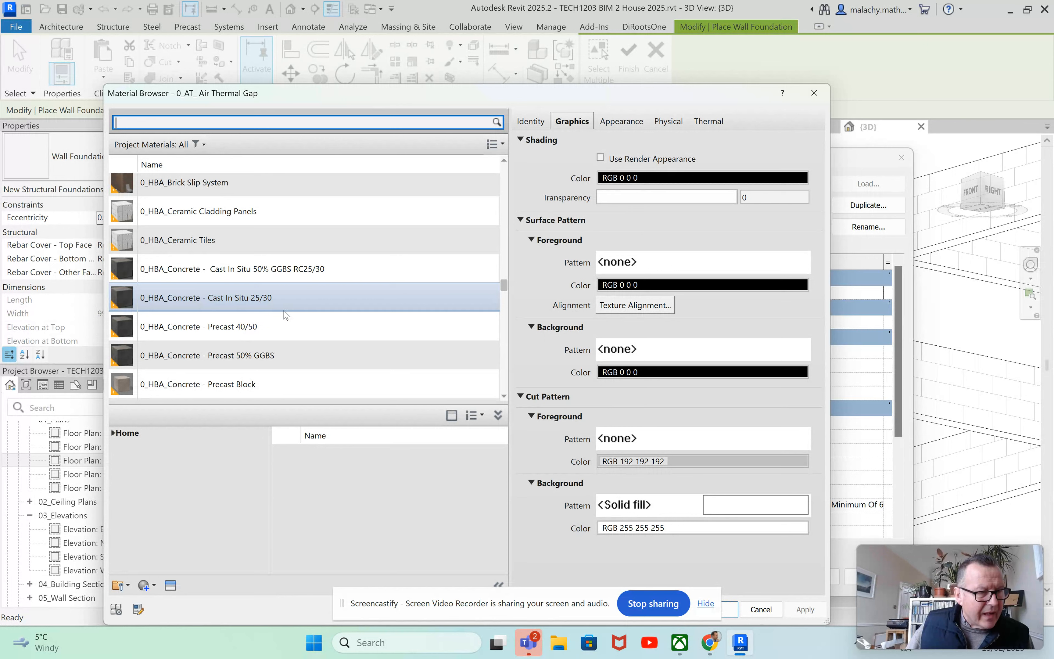
left_click(278, 293)
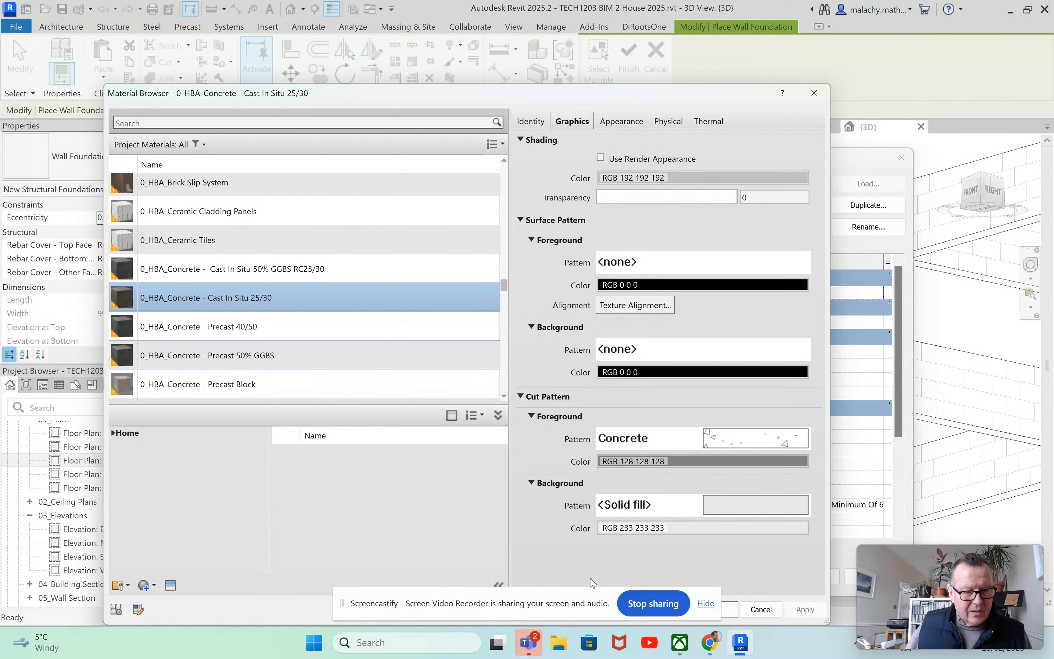
left_click_drag(556, 604, 546, 632)
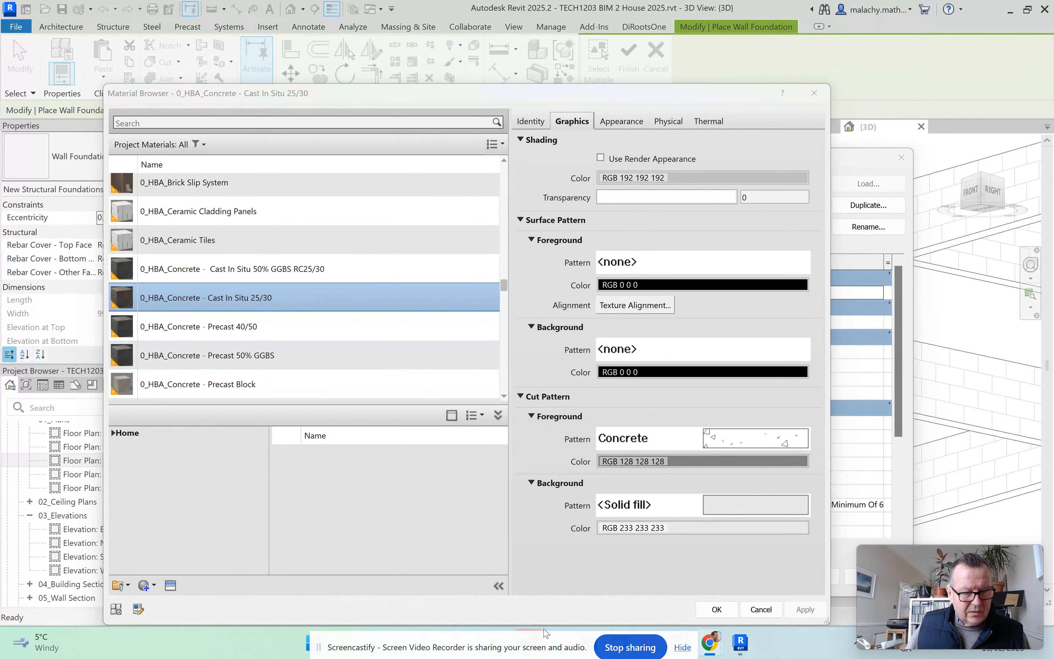
left_click(715, 609)
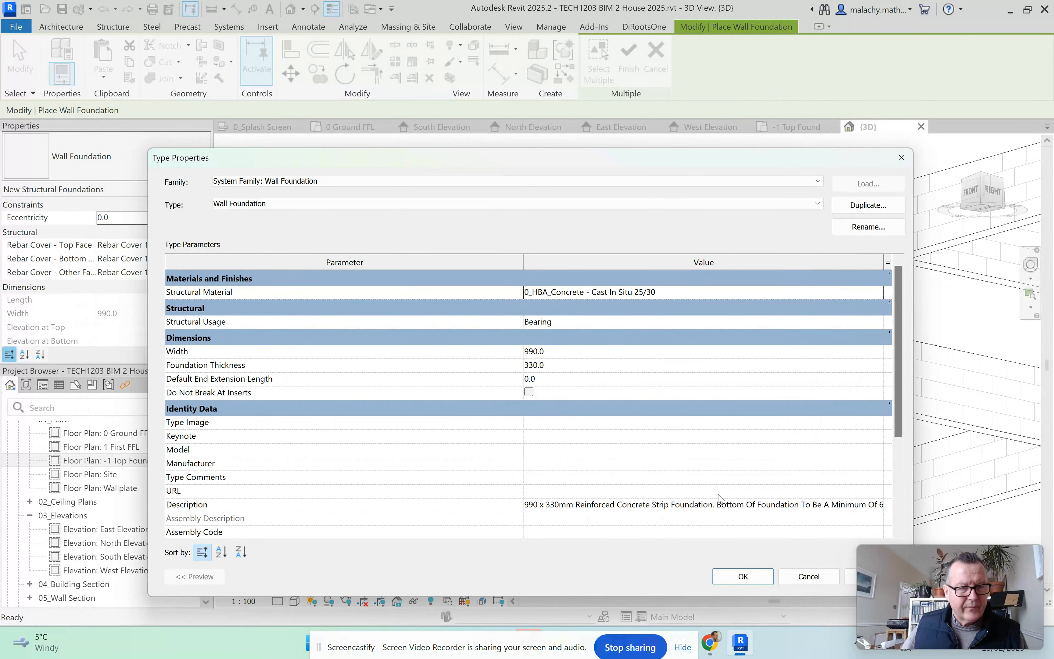
left_click(744, 578)
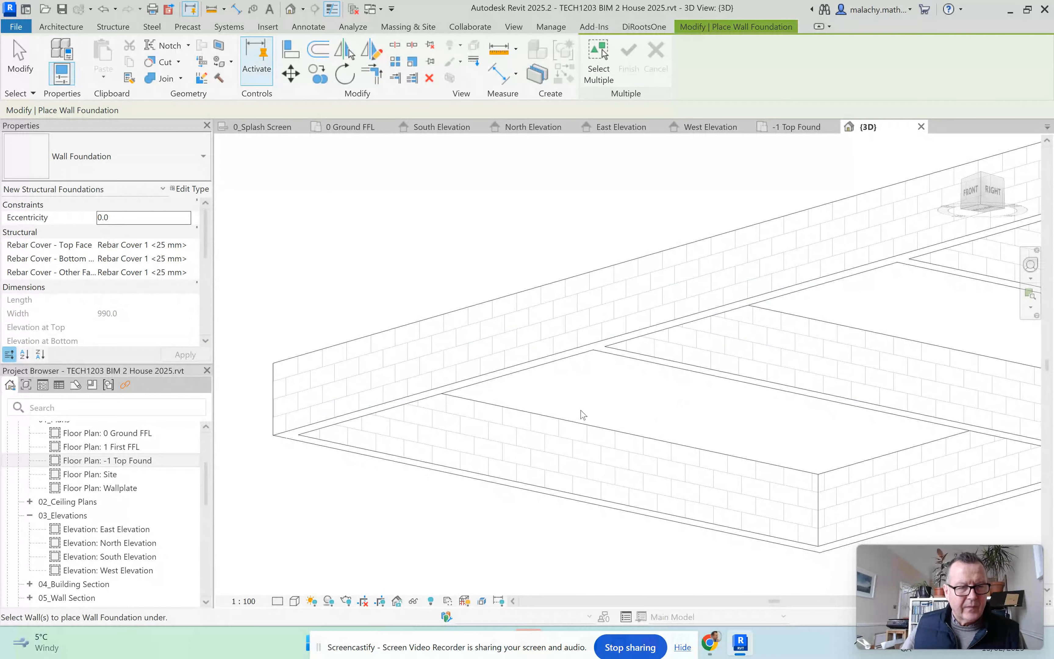
Place wall foundations under the rising perimeter and cross walls, and end foundation placement
key("Tab")
left_click(539, 364)
scroll(607, 348, "down", 3)
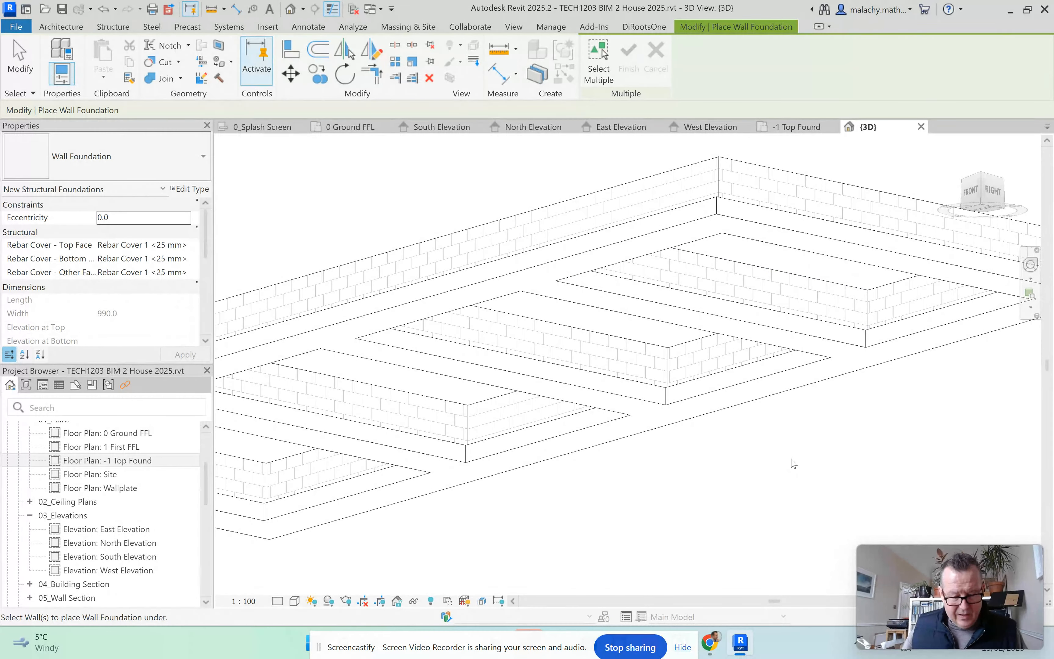
key("Escape")
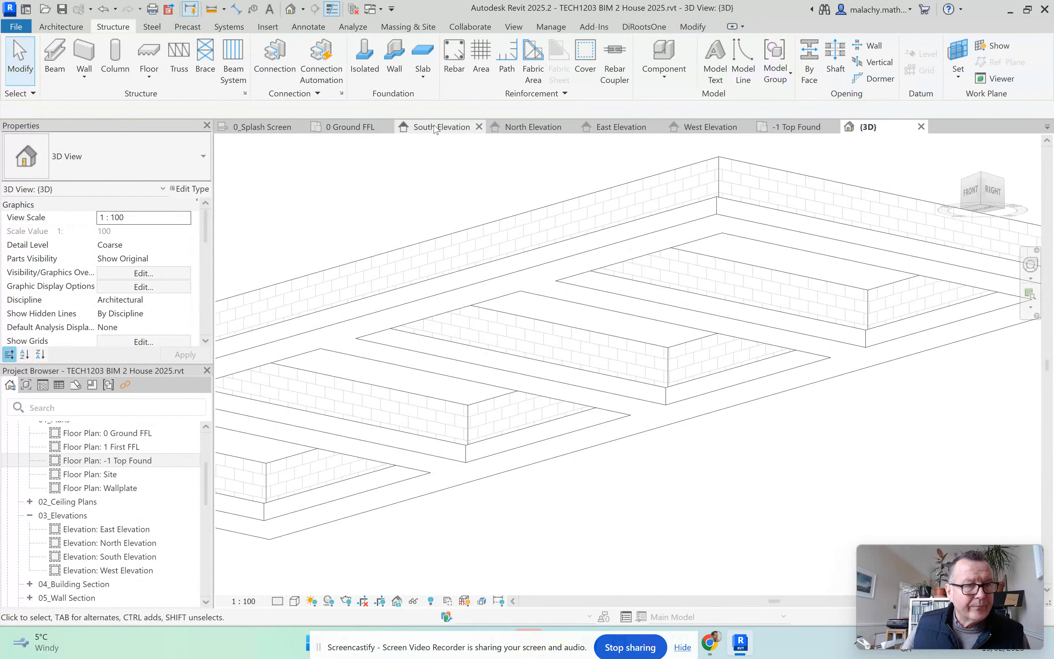
Check the foundations in the -1 Top Found plan, and temporarily hide the PDF underlay in the 0 Ground FFL plan
left_click(790, 127)
scroll(689, 323, "down", 2)
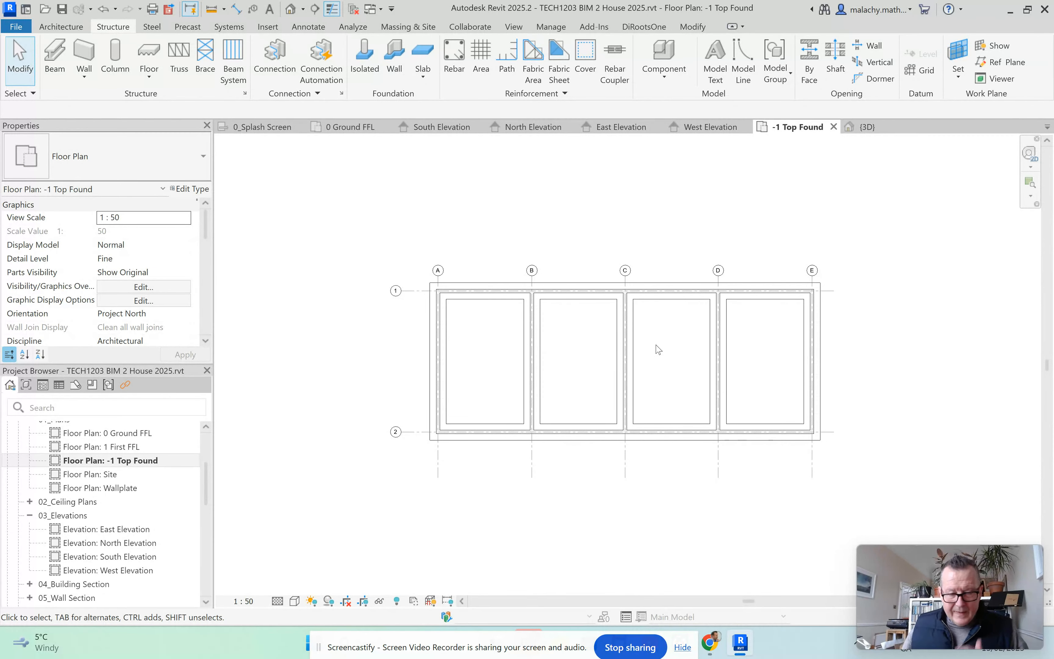
left_click(351, 127)
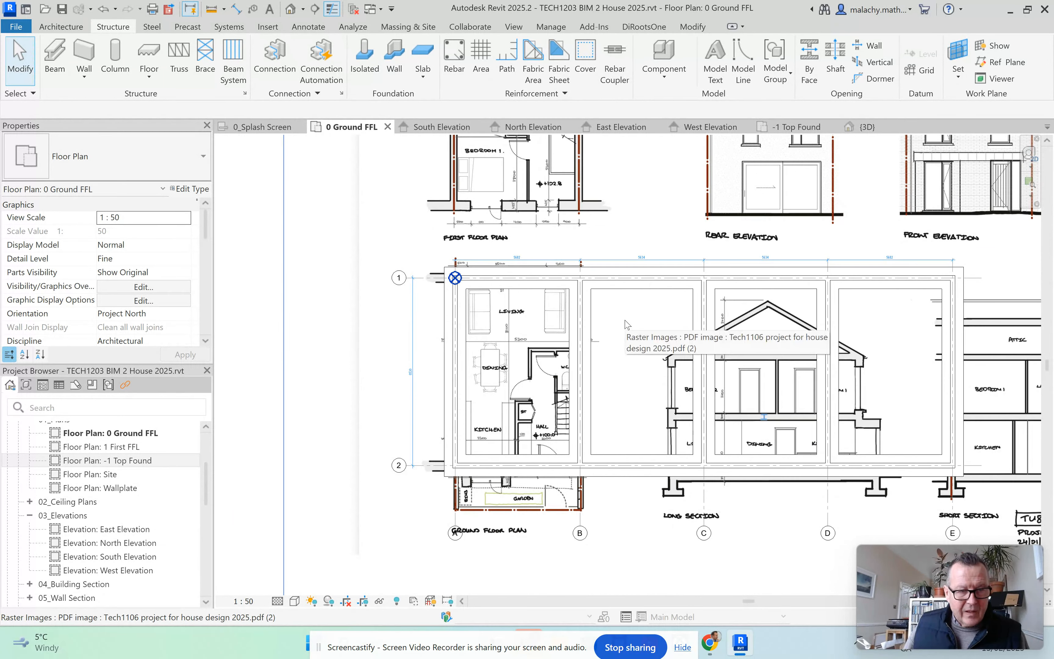
left_click(627, 324)
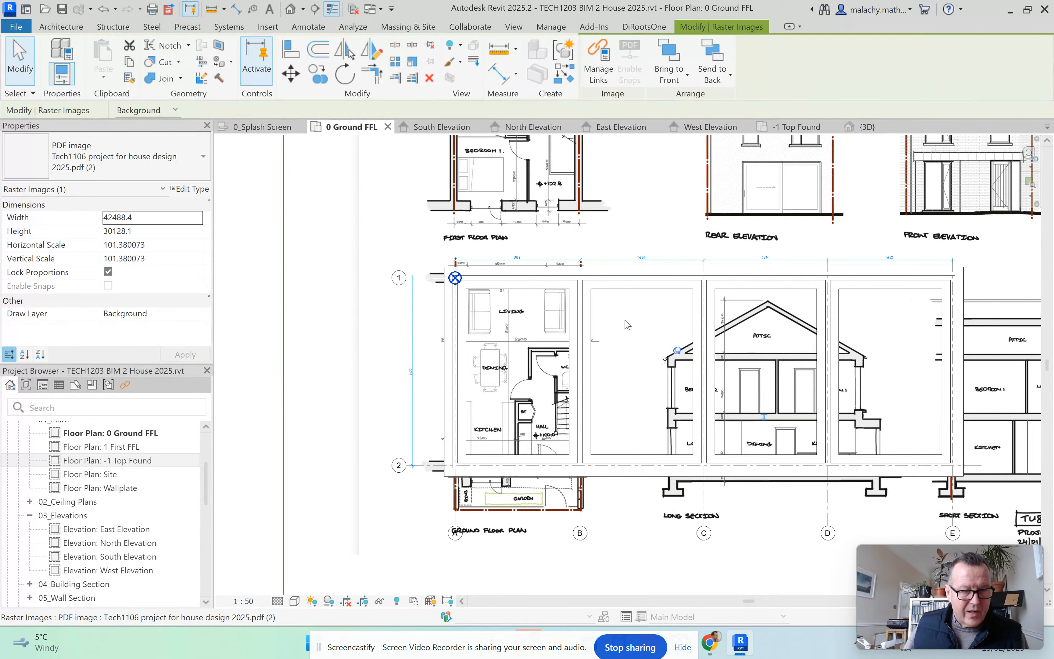
left_click(379, 601)
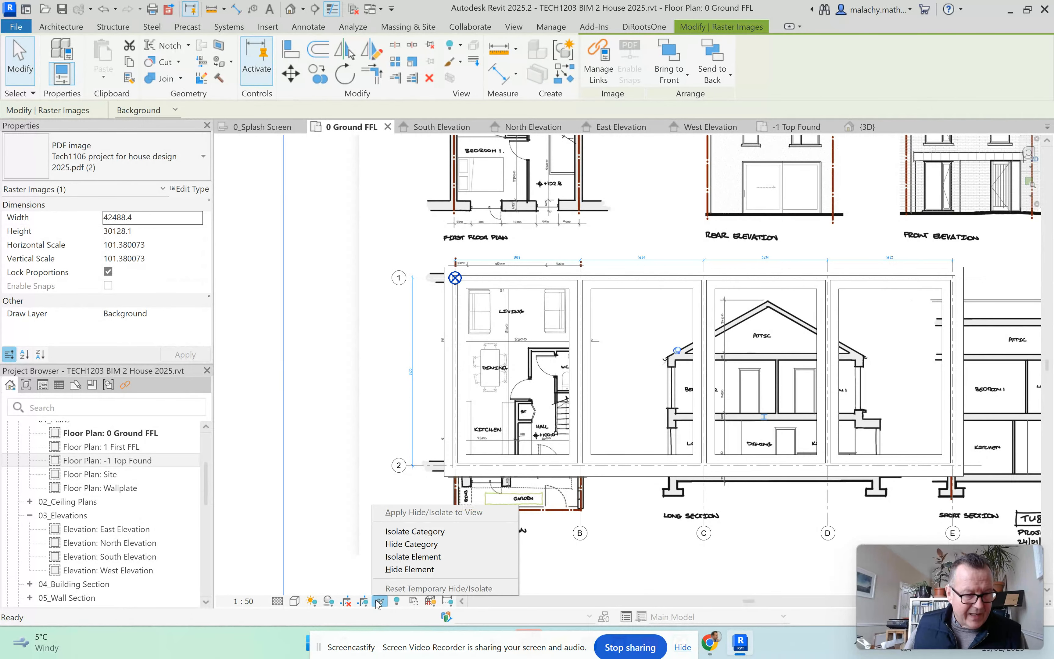
left_click(397, 569)
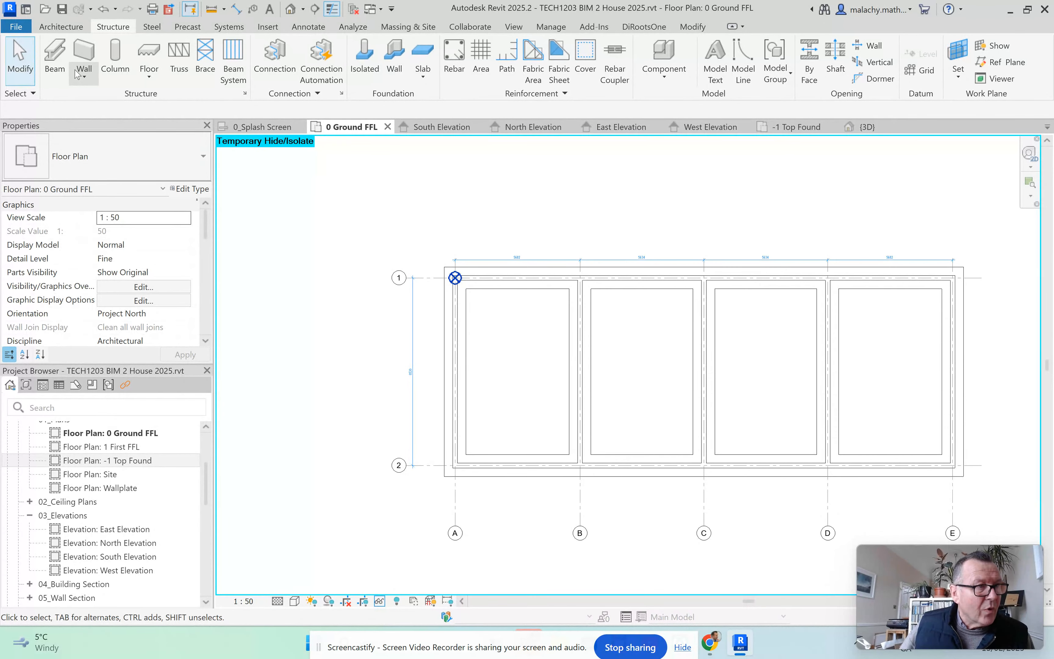
Start an architectural wall on 0 Ground FFL using the wall type Project_SB-Exterior-WT_Ext_03
left_click(60, 28)
left_click(58, 78)
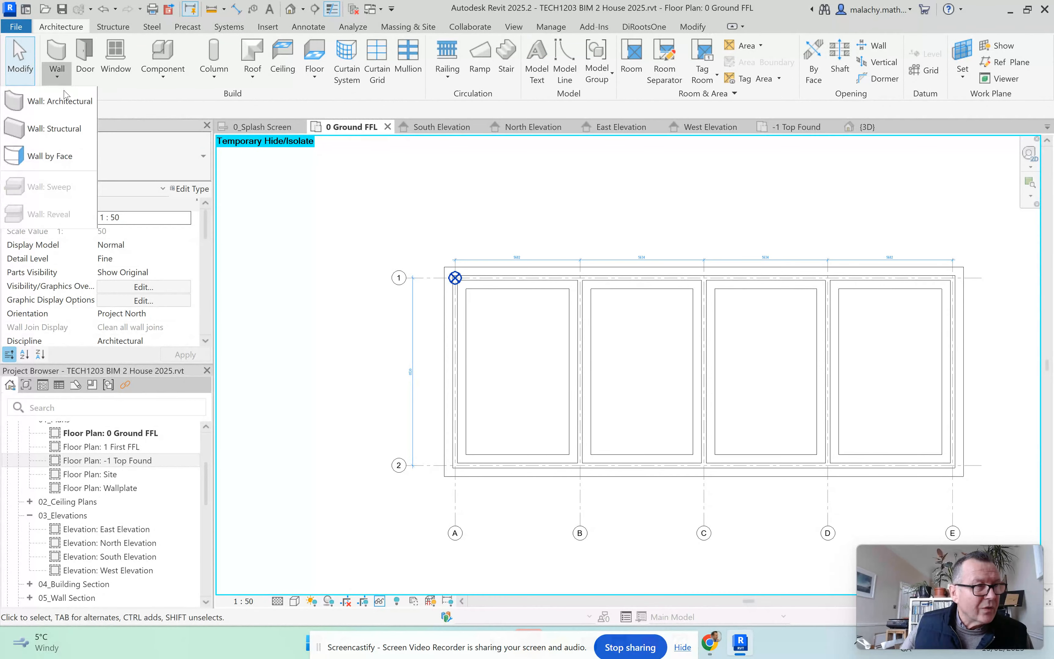
left_click(76, 104)
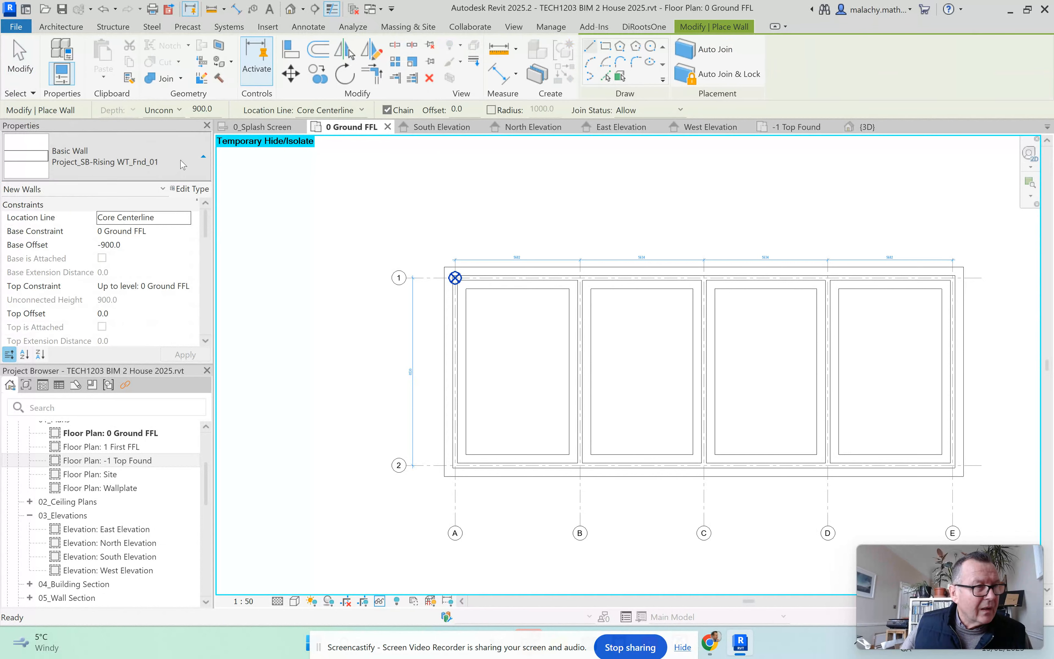
left_click(182, 164)
scroll(118, 366, "up", 2)
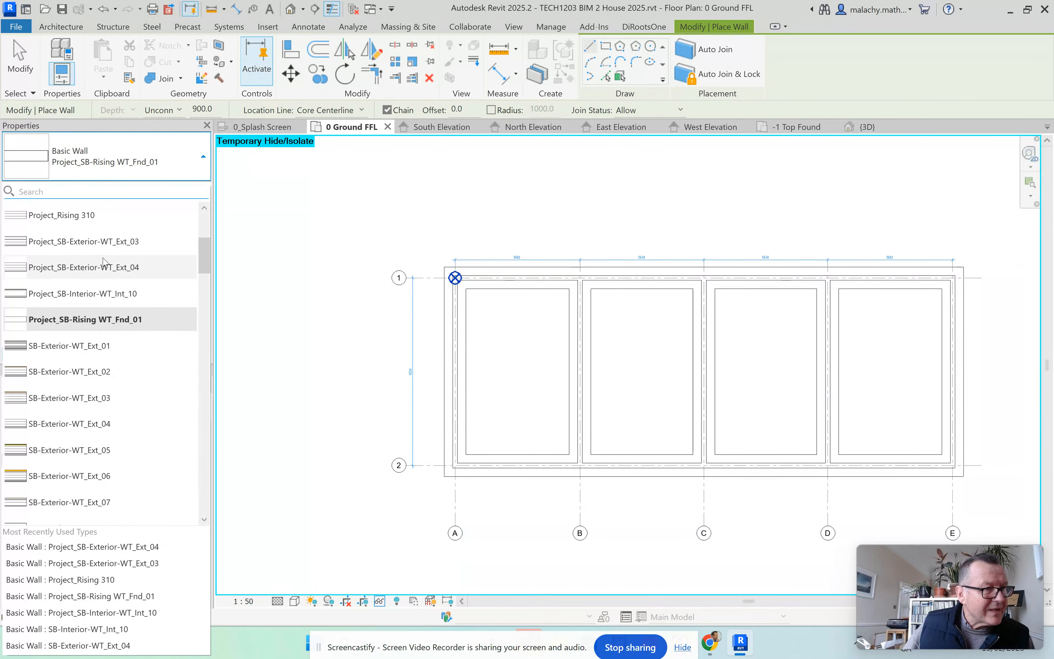
left_click(100, 243)
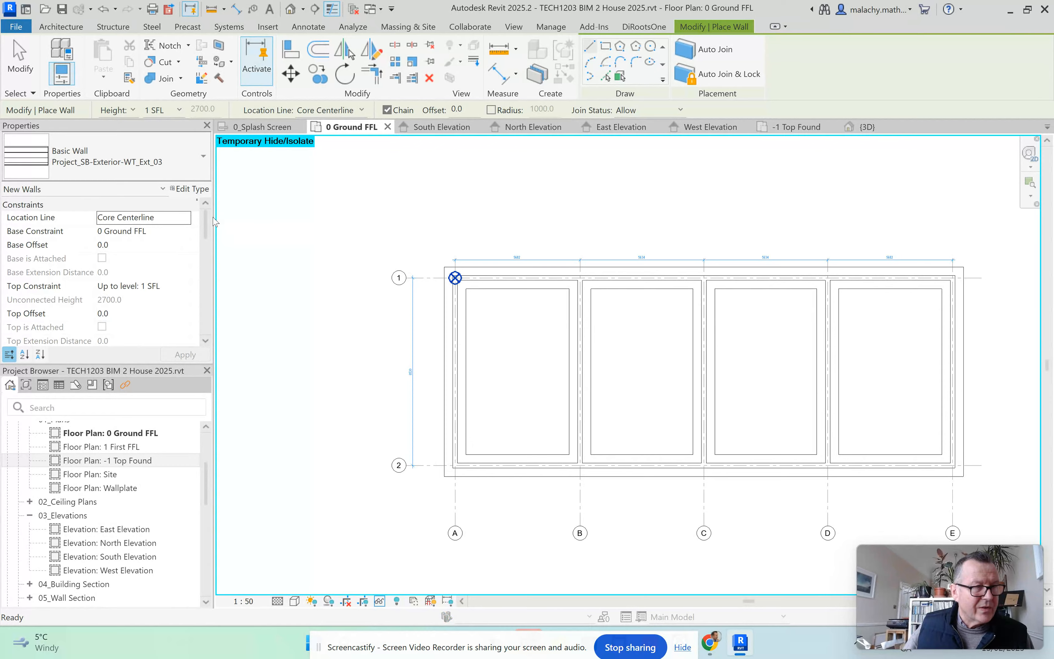
In the Project_SB-Exterior-WT_Ext_03 wall assembly, assign 0_HBA_Gypsum Plasterboard as the material of the 12.5 mm Finish 2 layer
left_click(192, 189)
left_click(661, 293)
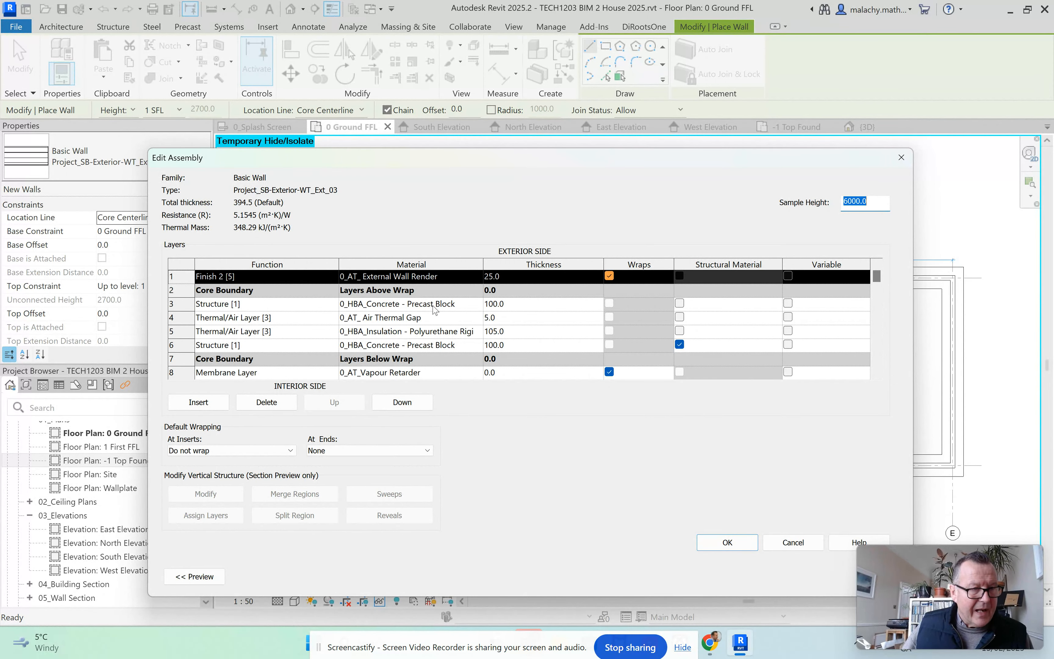
scroll(430, 345, "down", 2)
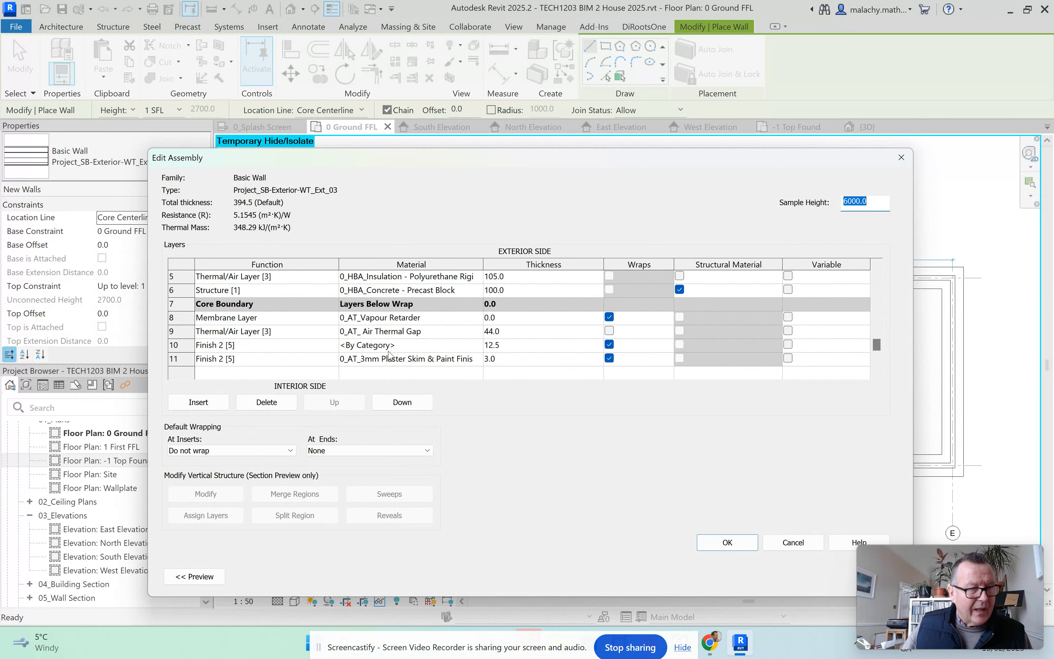
left_click(476, 345)
left_click(477, 345)
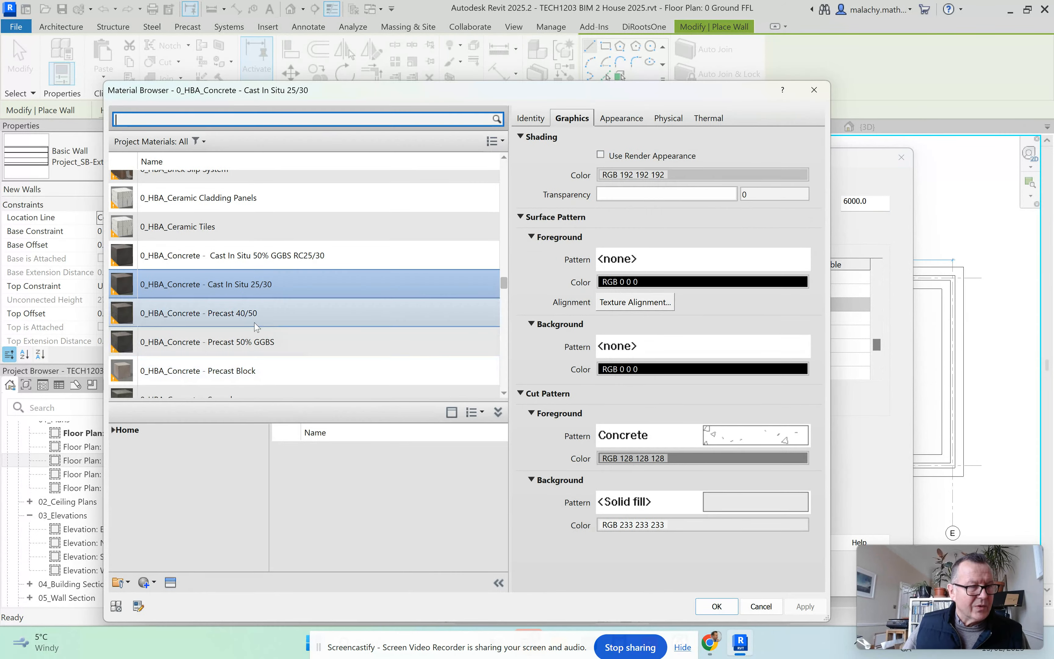
scroll(295, 317, "down", 2)
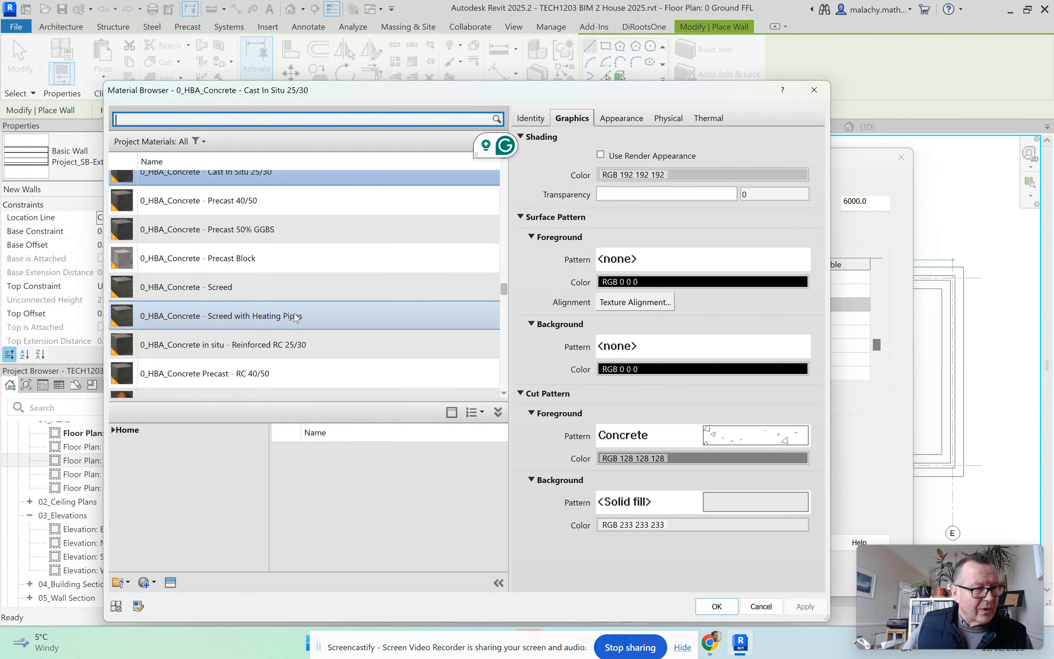
scroll(295, 317, "down", 2)
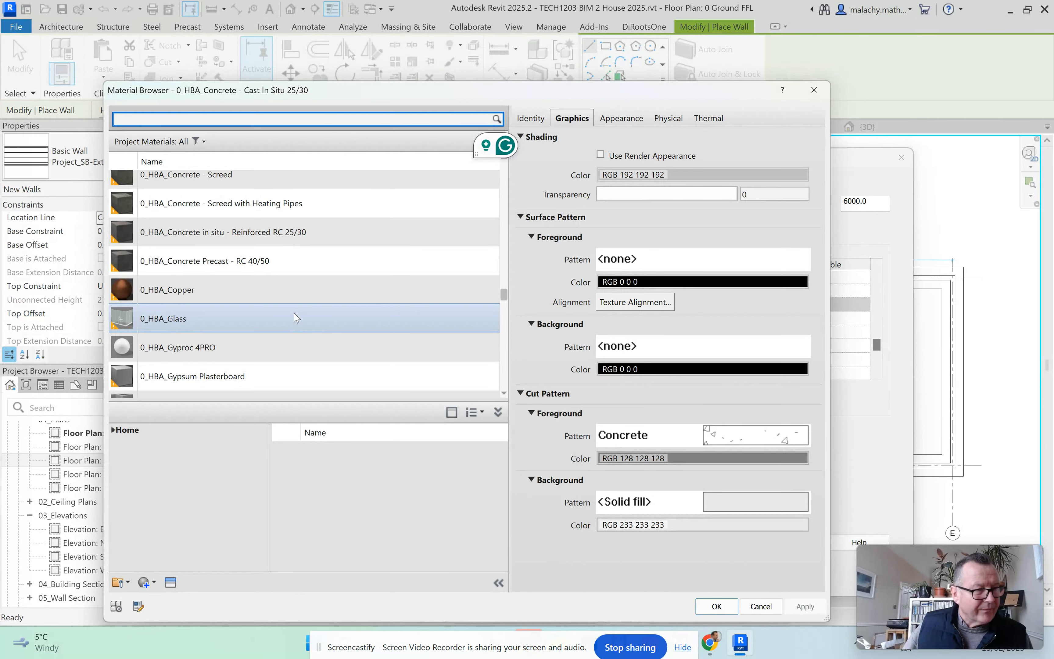
left_click(267, 374)
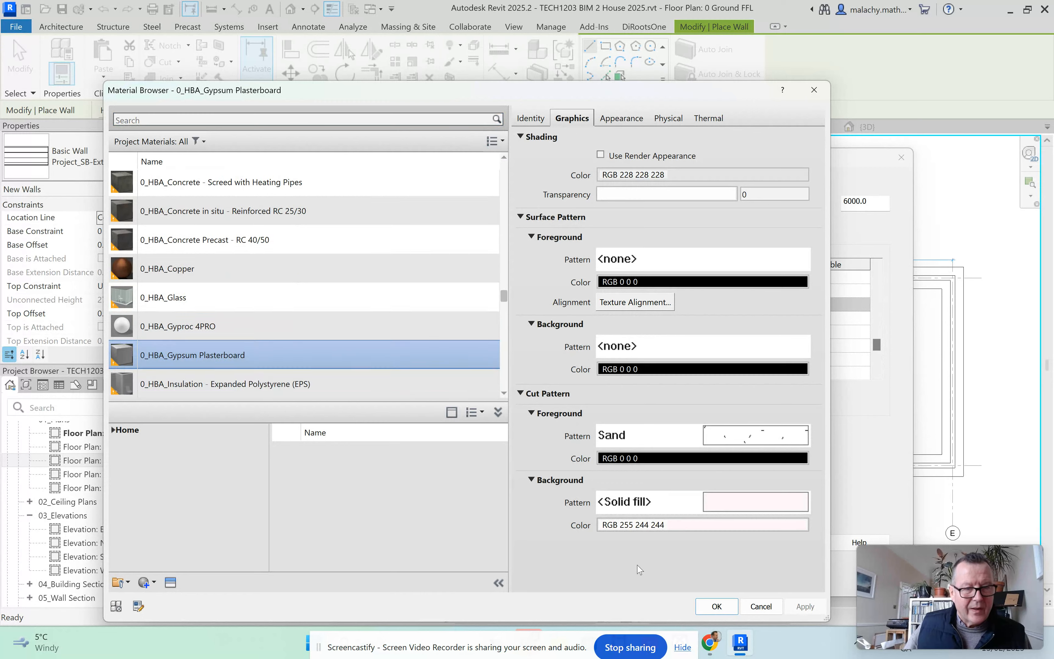
left_click(718, 606)
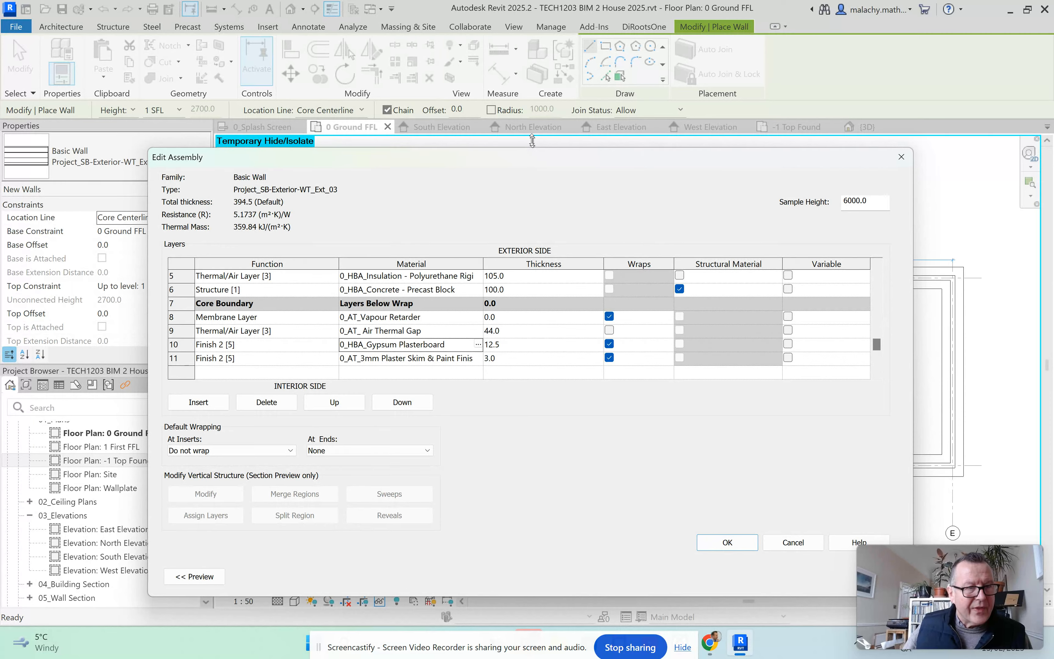
Review the full layer build-up of the exterior wall type, and accept the assembly and type properties
left_click_drag(535, 149, 535, 57)
scroll(489, 288, "up", 2)
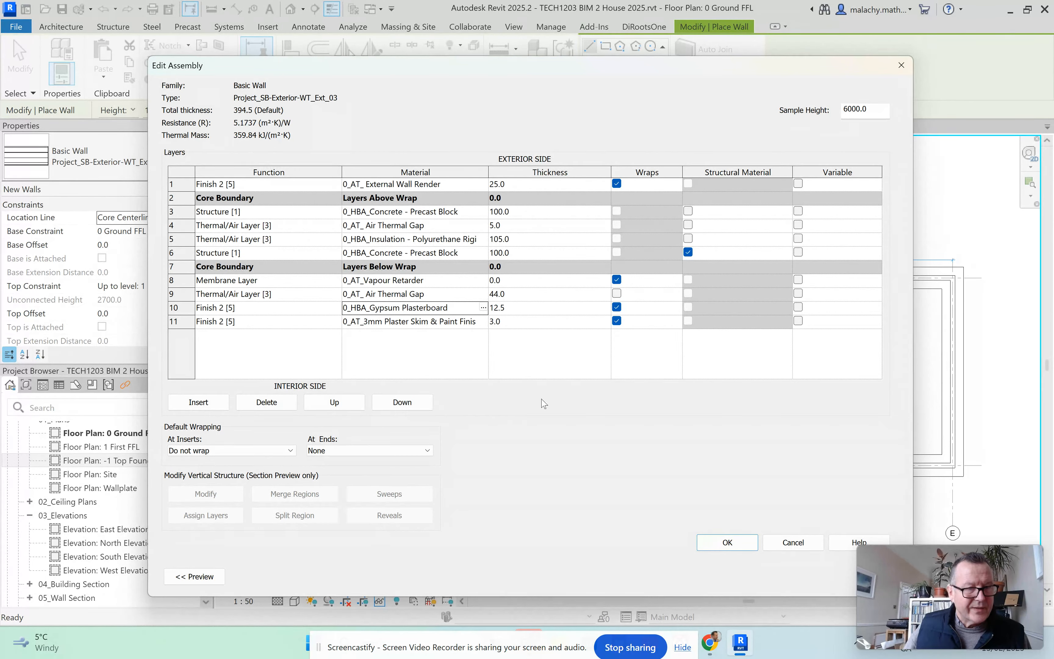
left_click(726, 543)
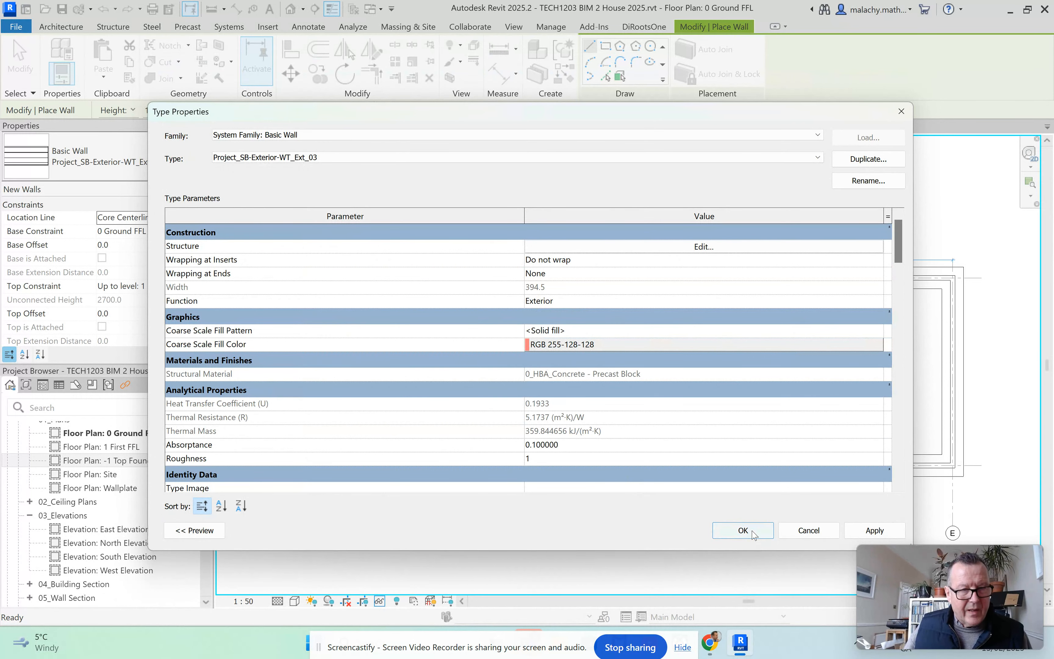
left_click(743, 530)
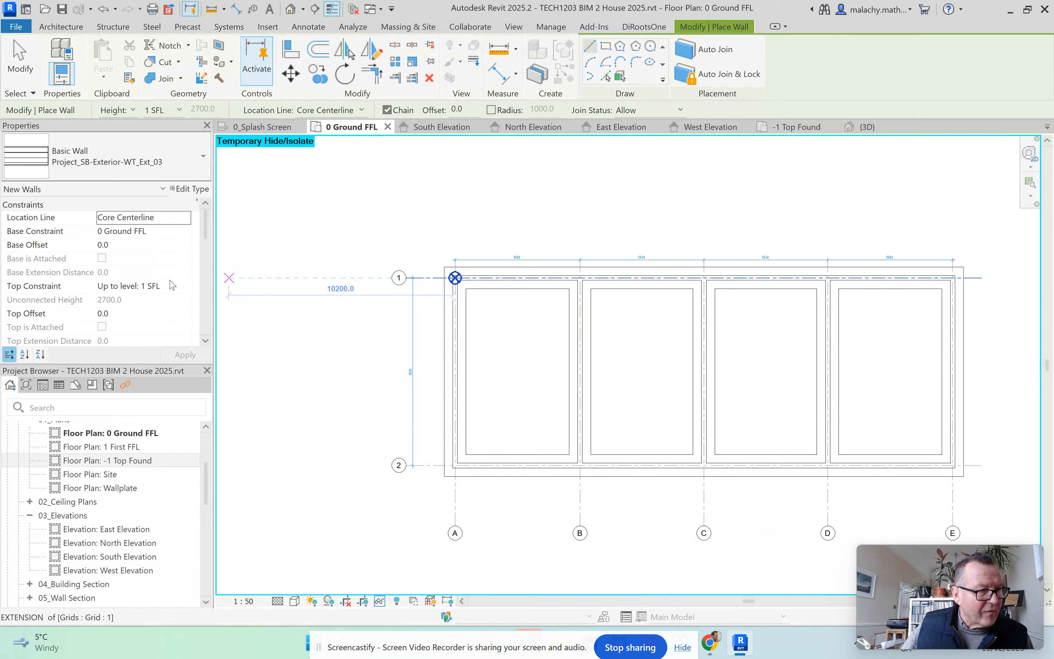
Set the top constraint to 1 First FFL and draw a closed loop of exterior walls along grids 1, E, 2 and A
left_click(188, 286)
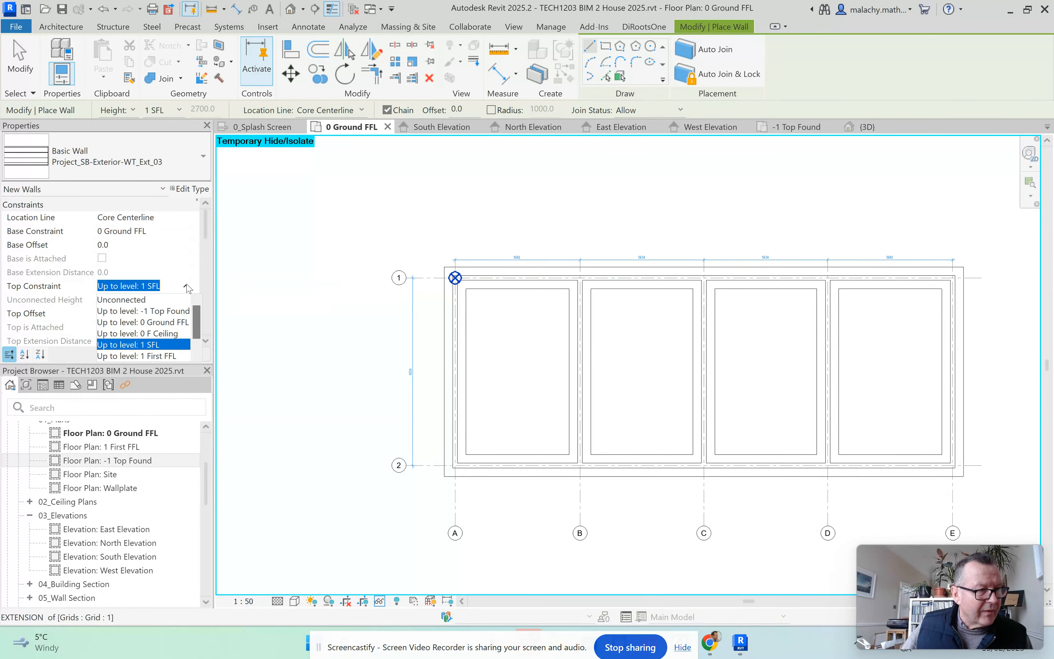
left_click(165, 356)
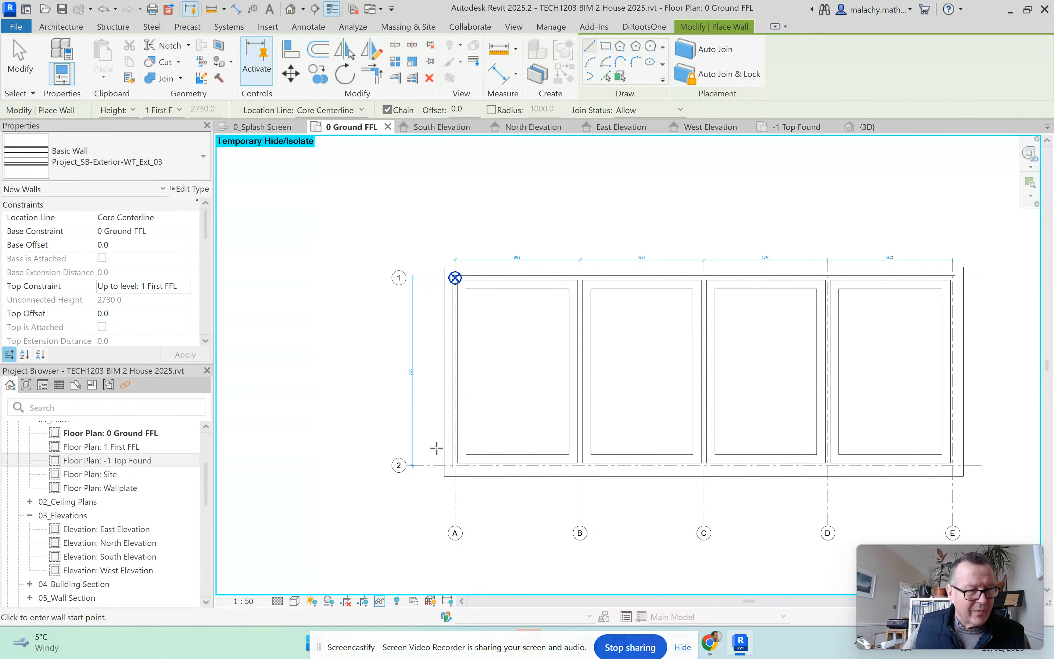
scroll(455, 277, "up", 4)
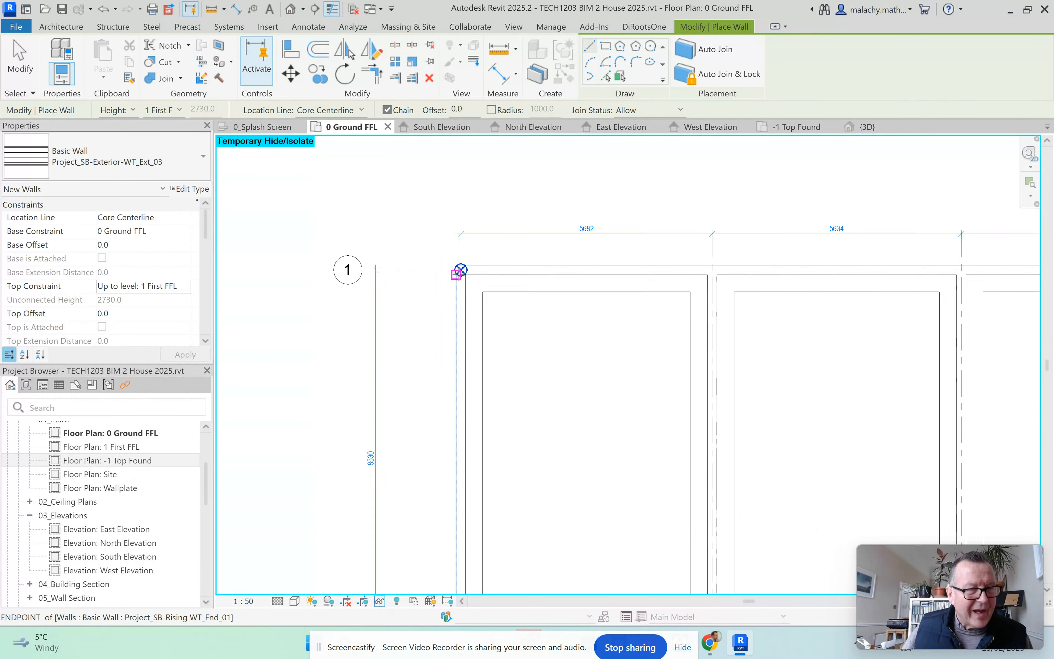
left_click(462, 268)
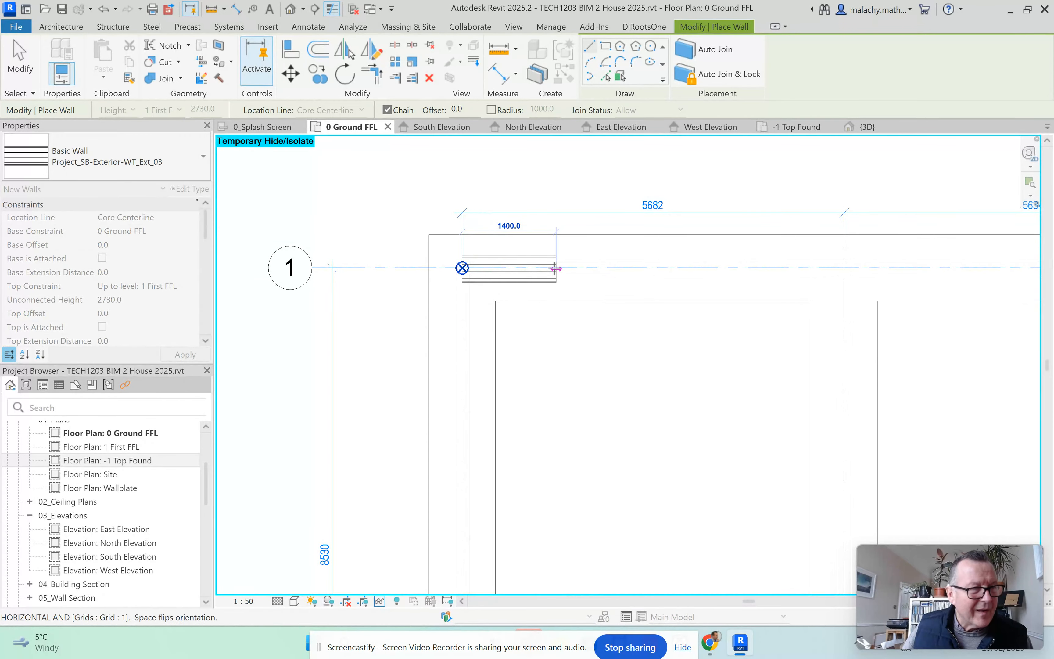
scroll(556, 268, "down", 5)
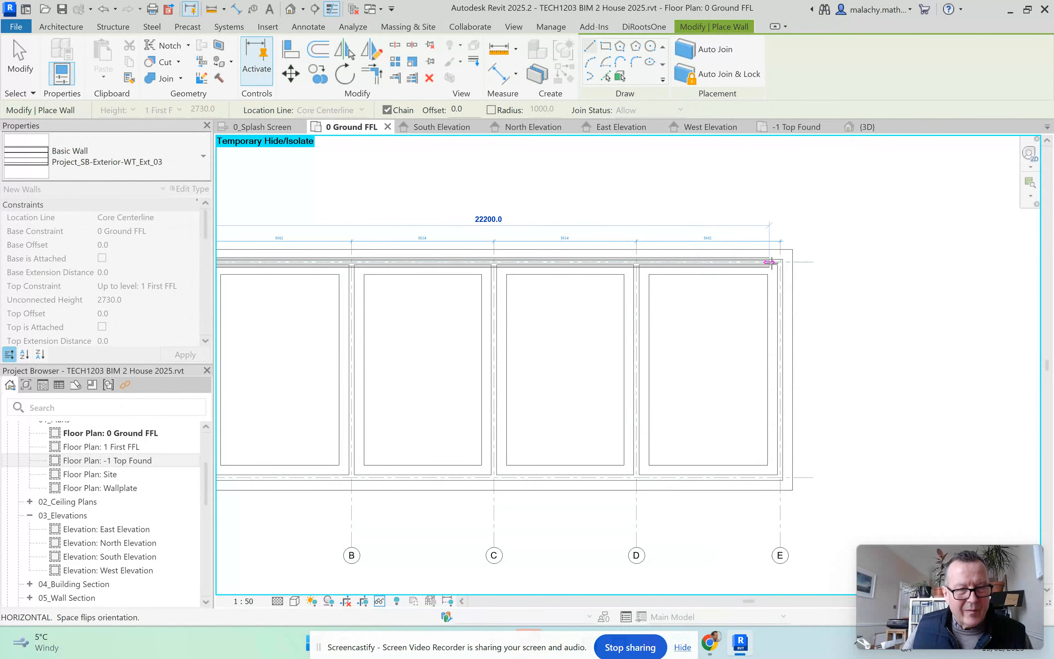
left_click(781, 262)
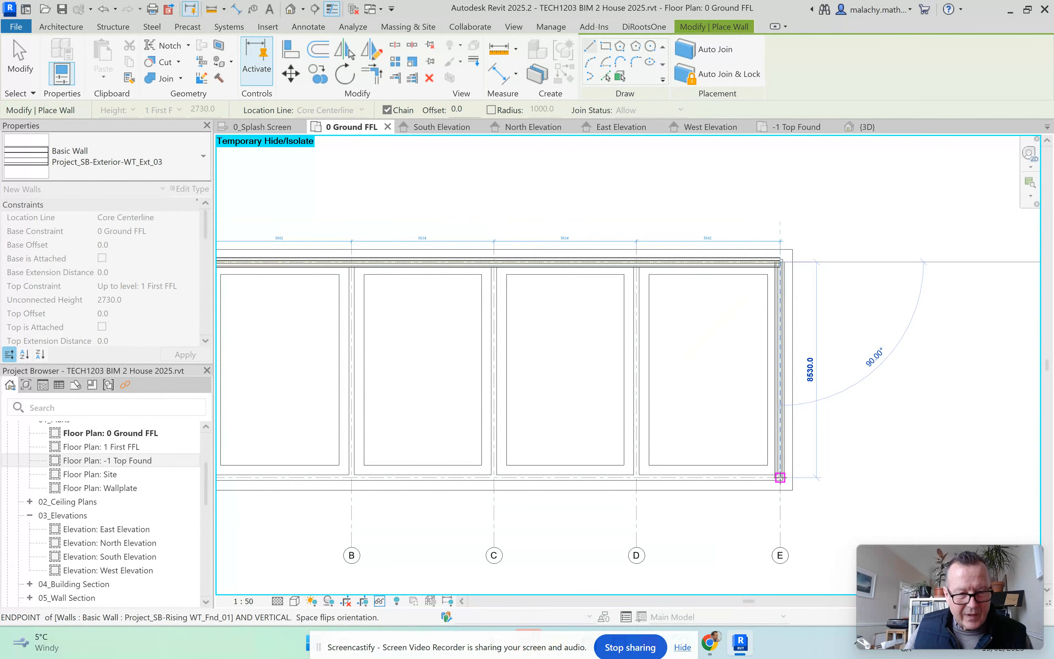
left_click(780, 477)
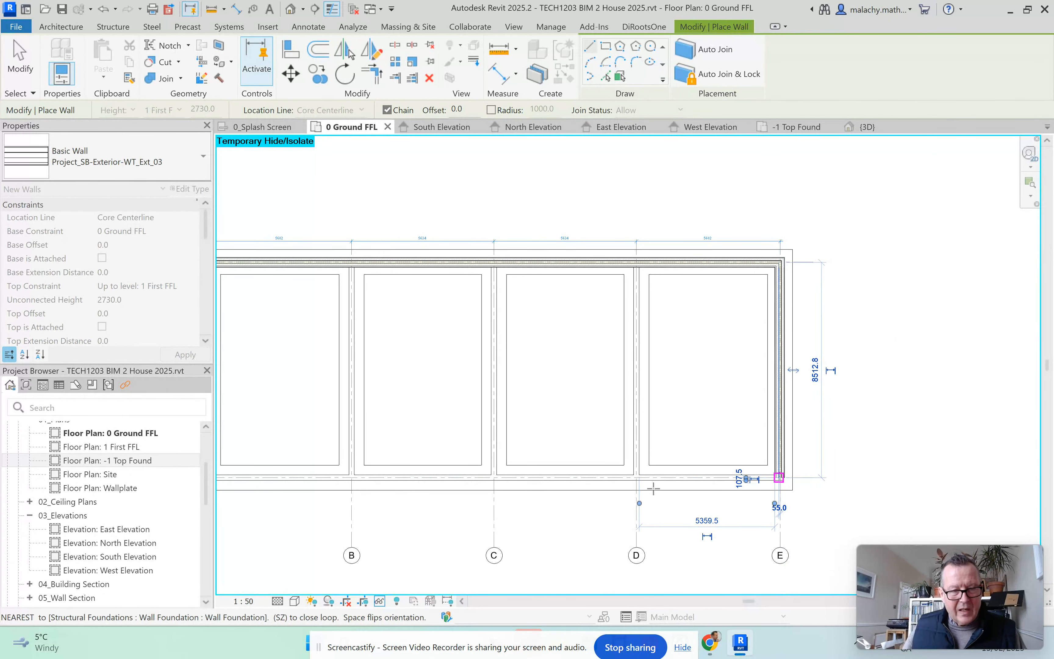
middle_click_drag(636, 483, 929, 466)
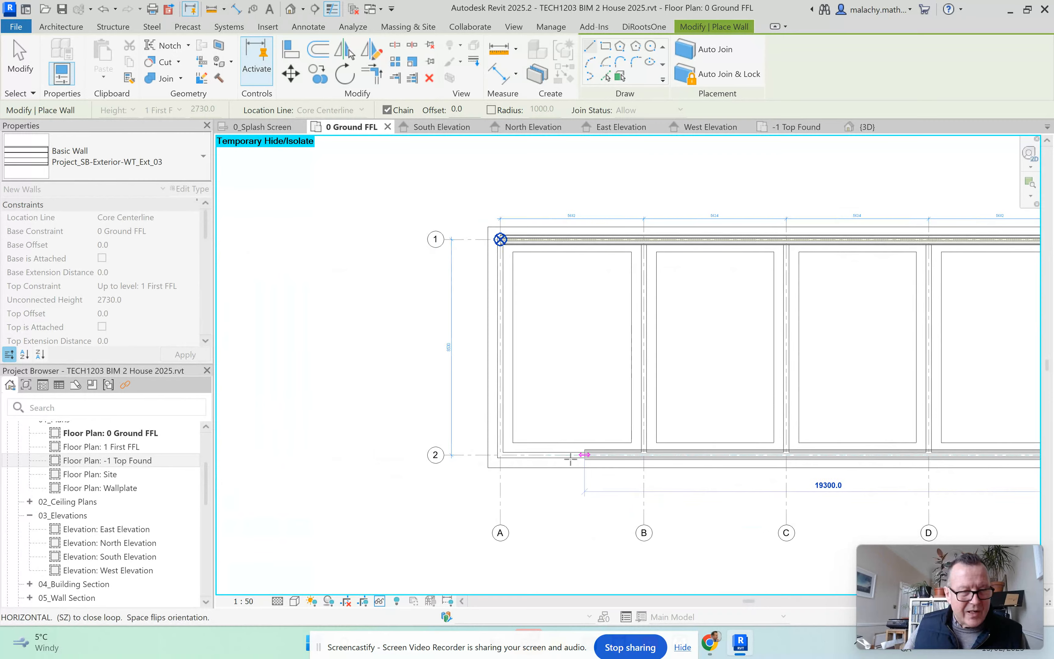
left_click(501, 455)
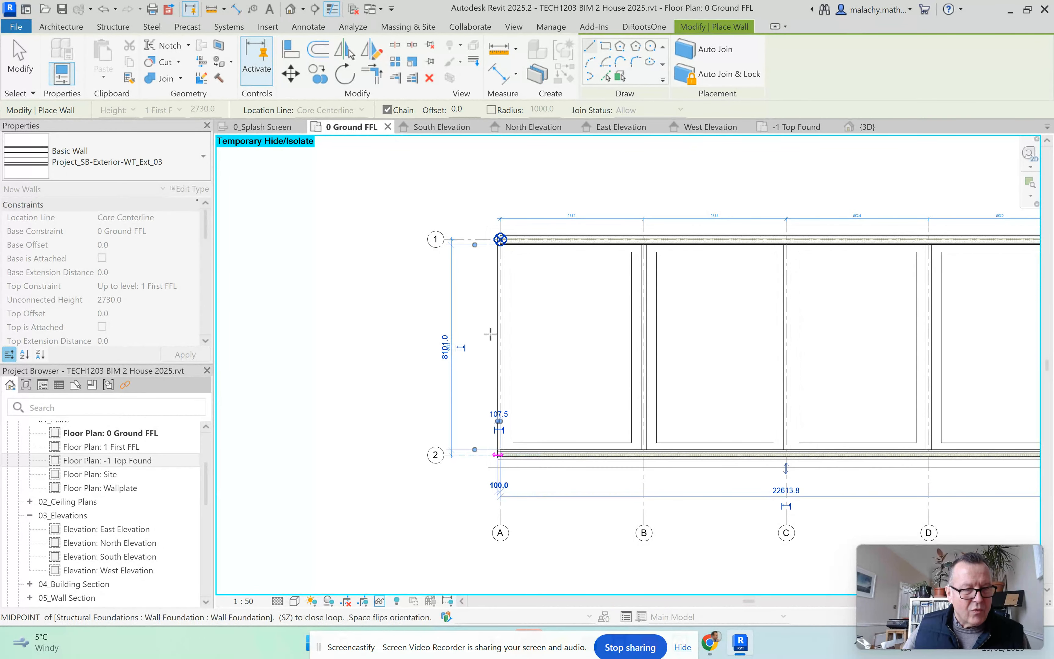
left_click(500, 239)
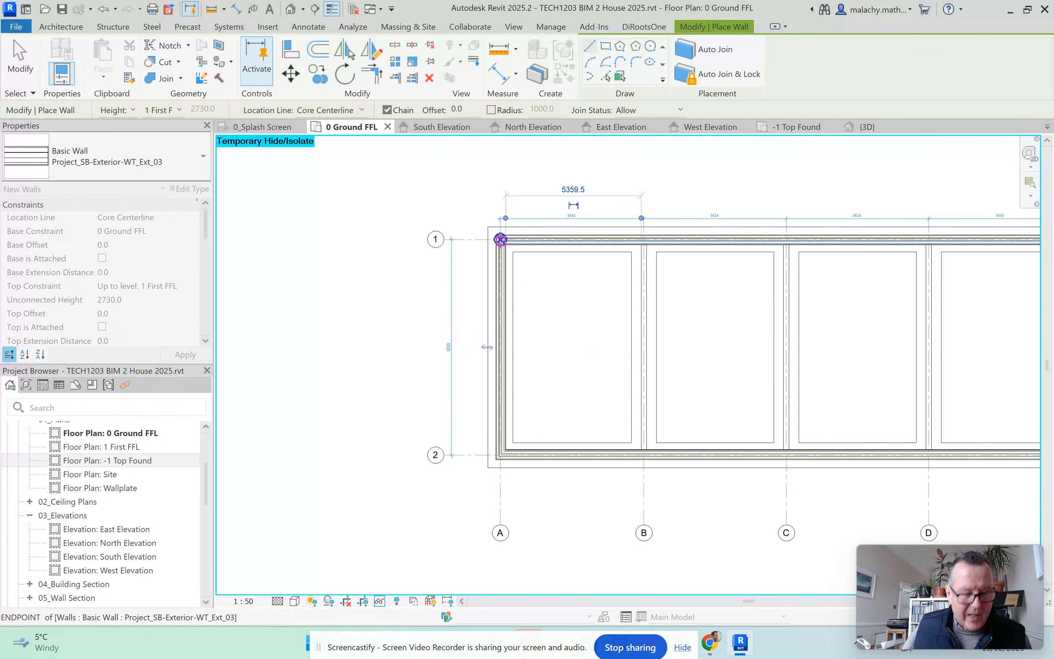
key("Escape")
key("Escape")
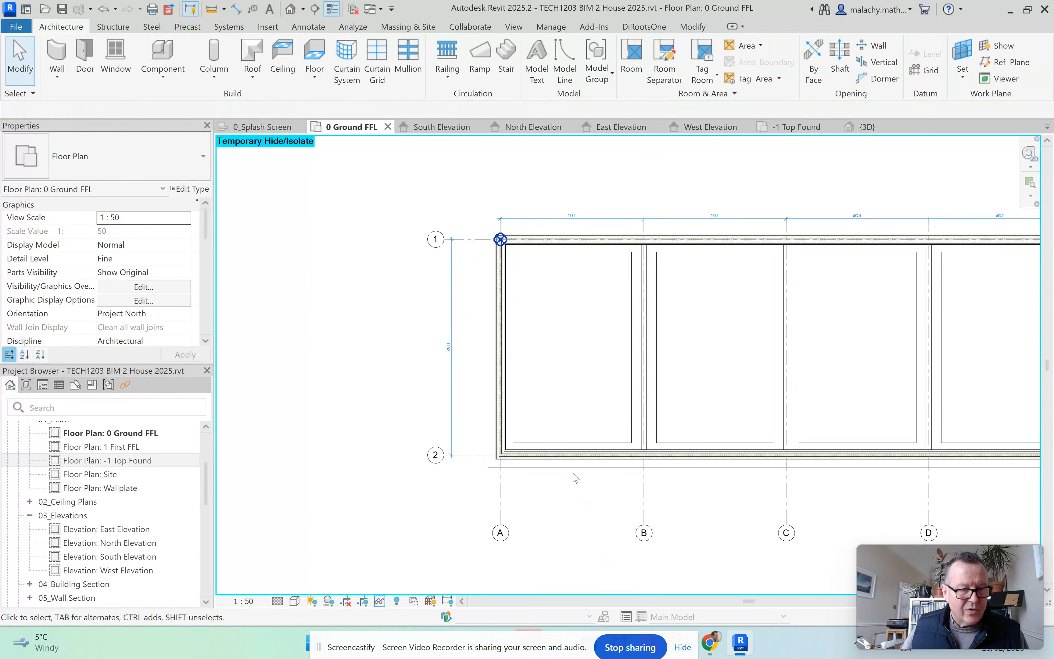
Change the exterior wall along grid 2 to the type Project_SB-Exterior-WT_Ext_04
left_click(575, 466)
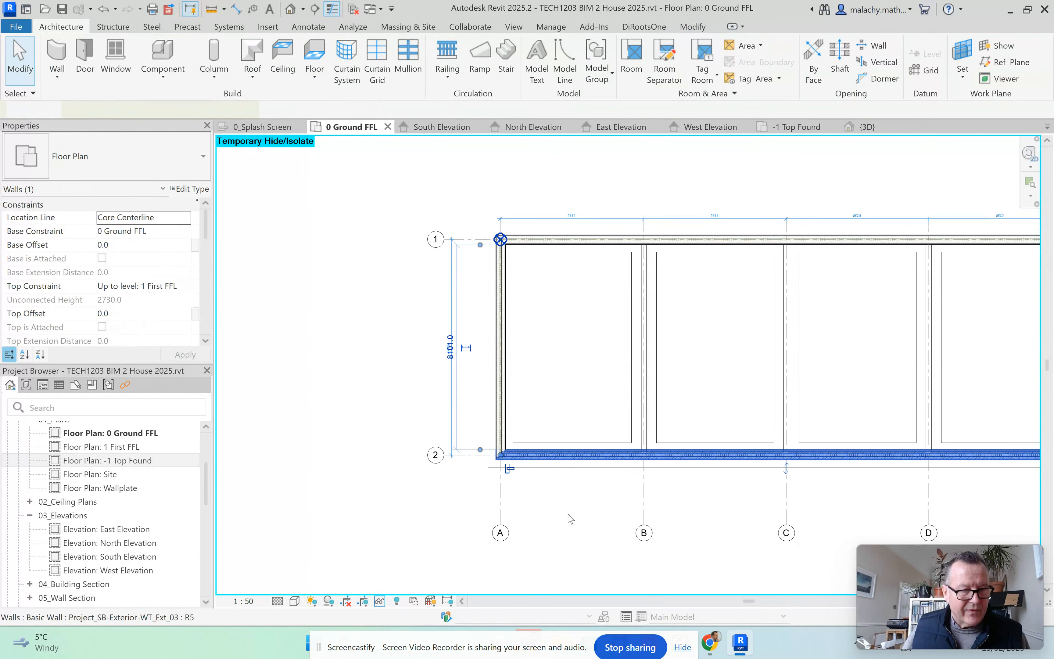
left_click(180, 164)
left_click(148, 243)
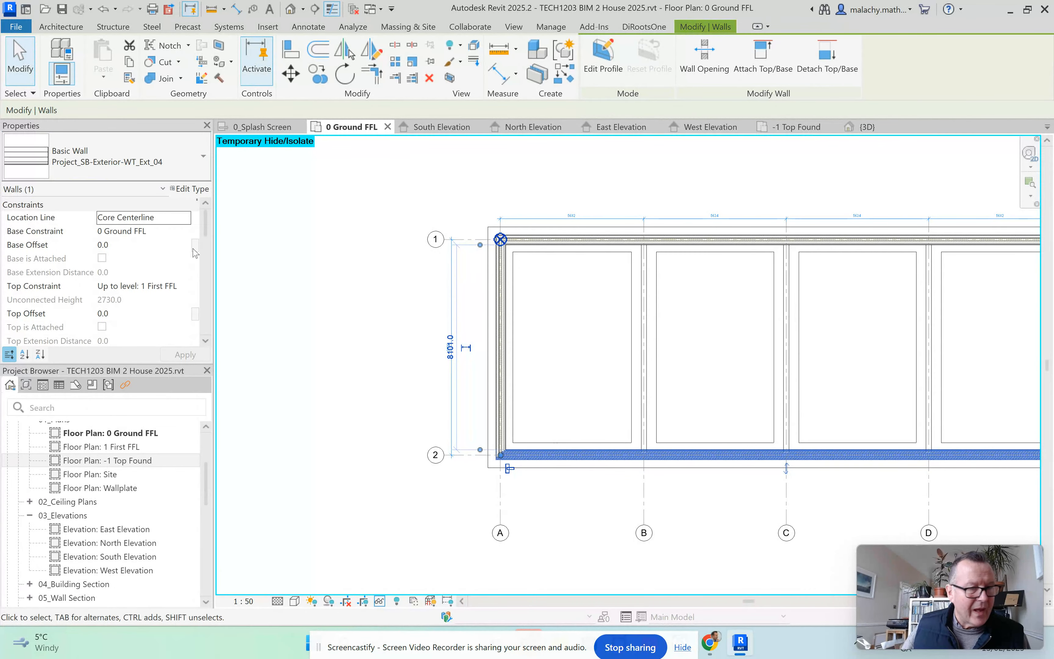
left_click(361, 449)
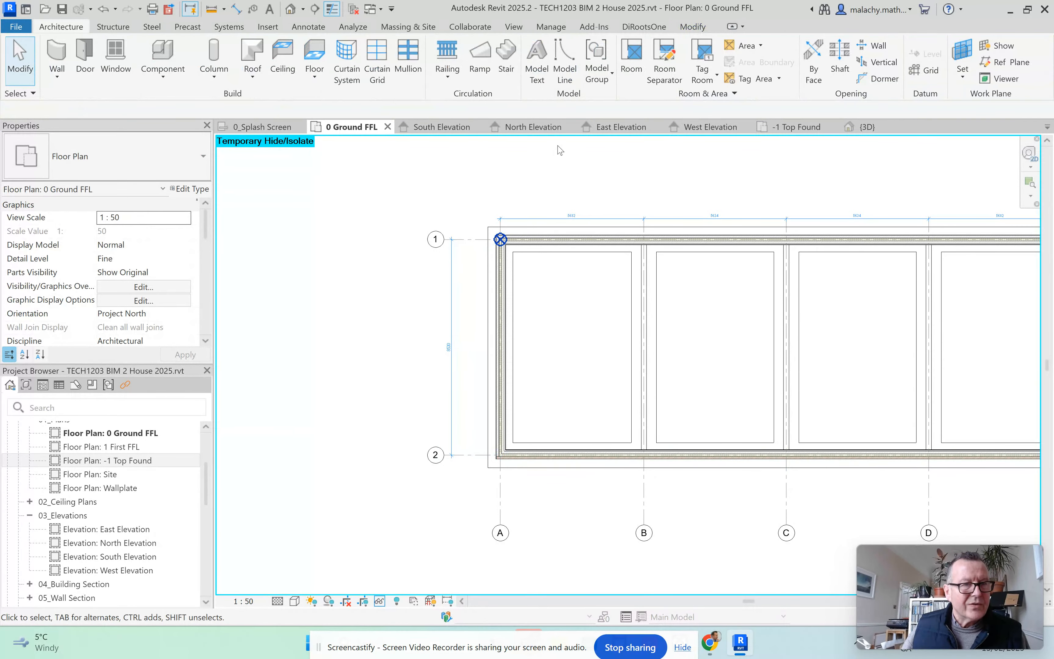
Examine the exterior walls in the 3D view, and review the layer build-up of the front wall's type, Project_SB-Exterior-WT_Ext_04
left_click(290, 9)
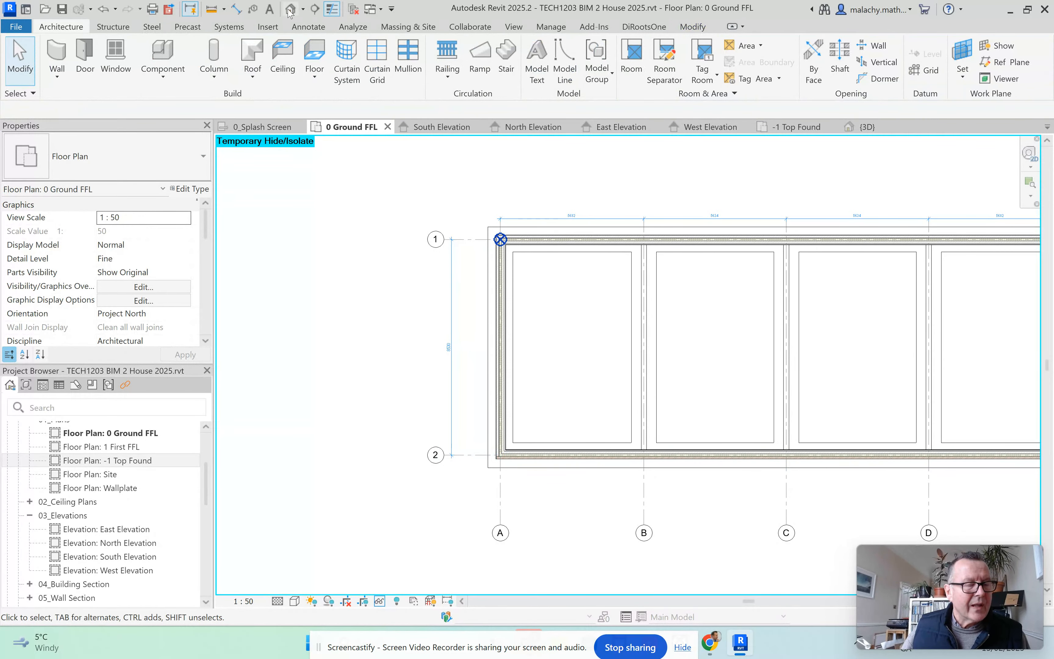
scroll(566, 311, "up", 3)
middle_click_drag(569, 308, 459, 349, "shift")
left_click(461, 344)
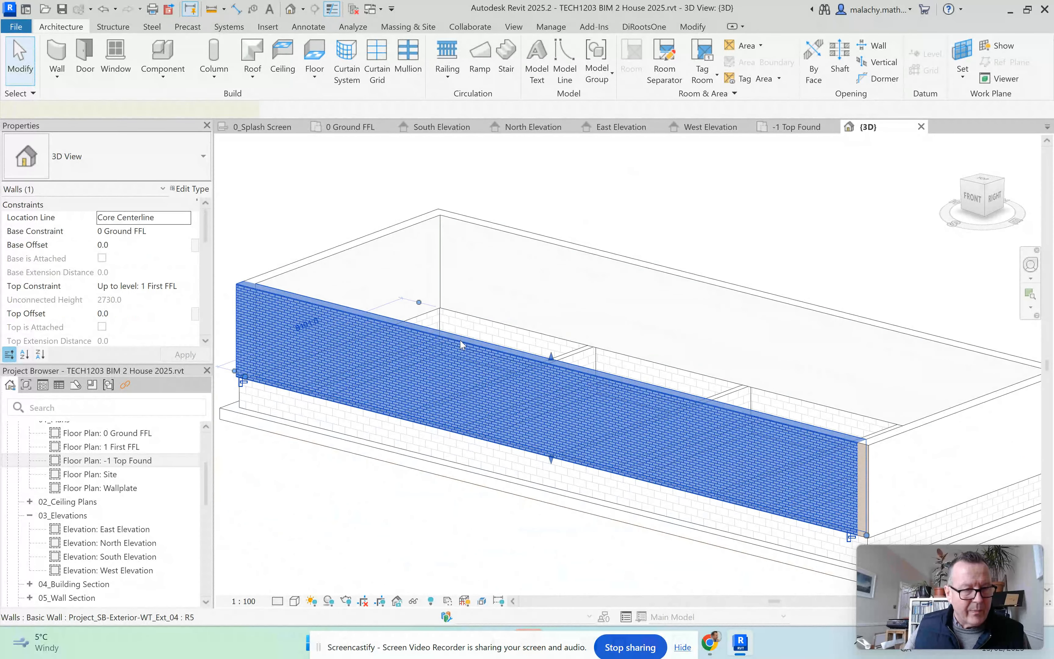
left_click(188, 189)
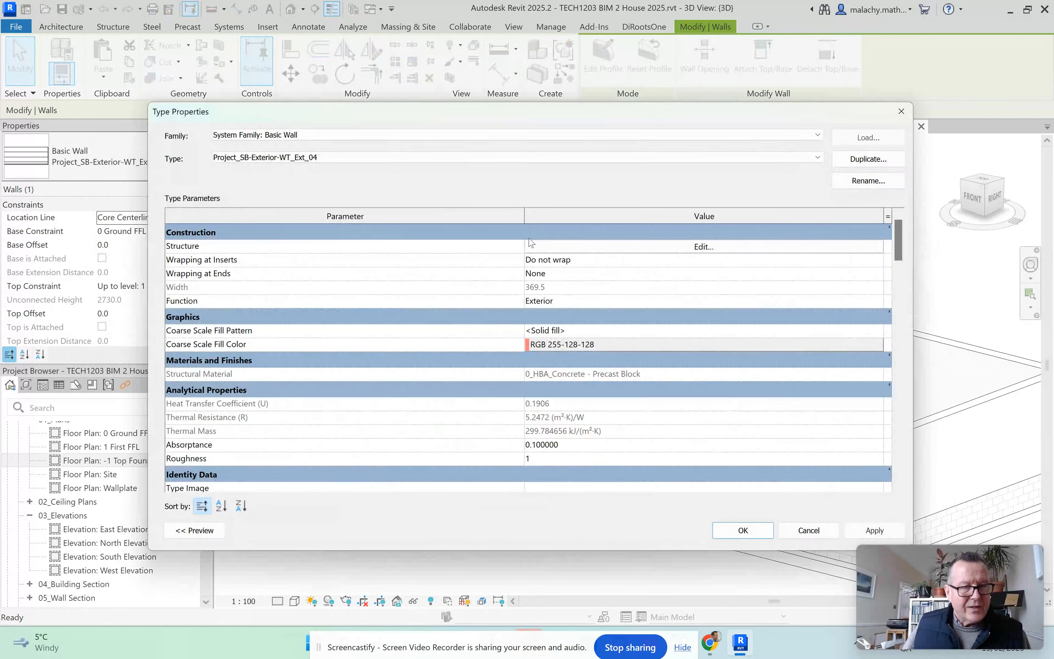
left_click(699, 247)
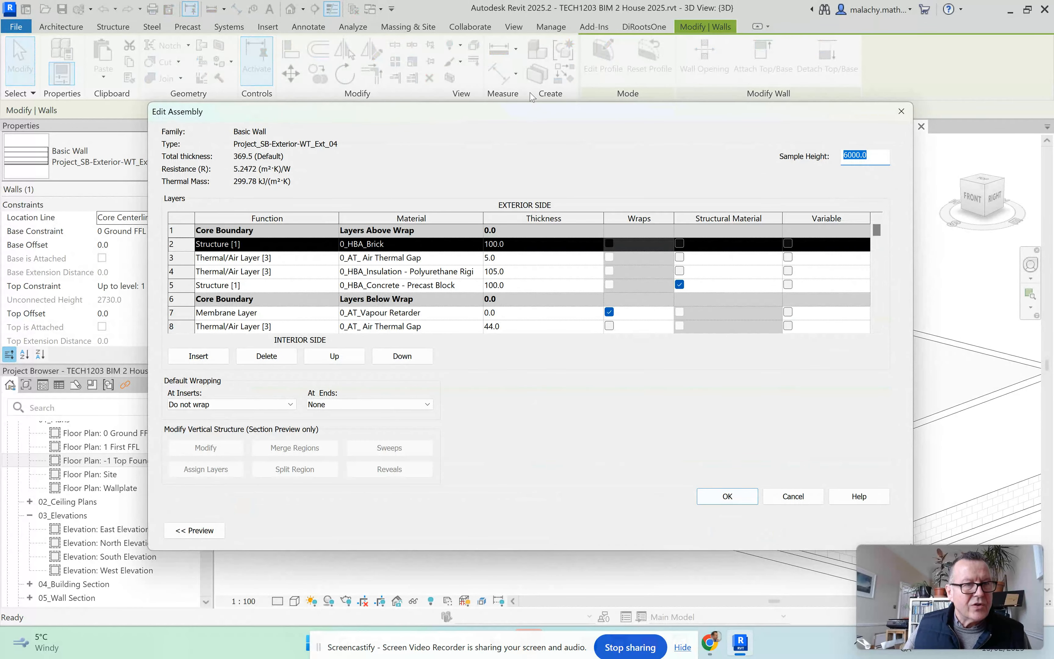
left_click_drag(531, 104, 530, 38)
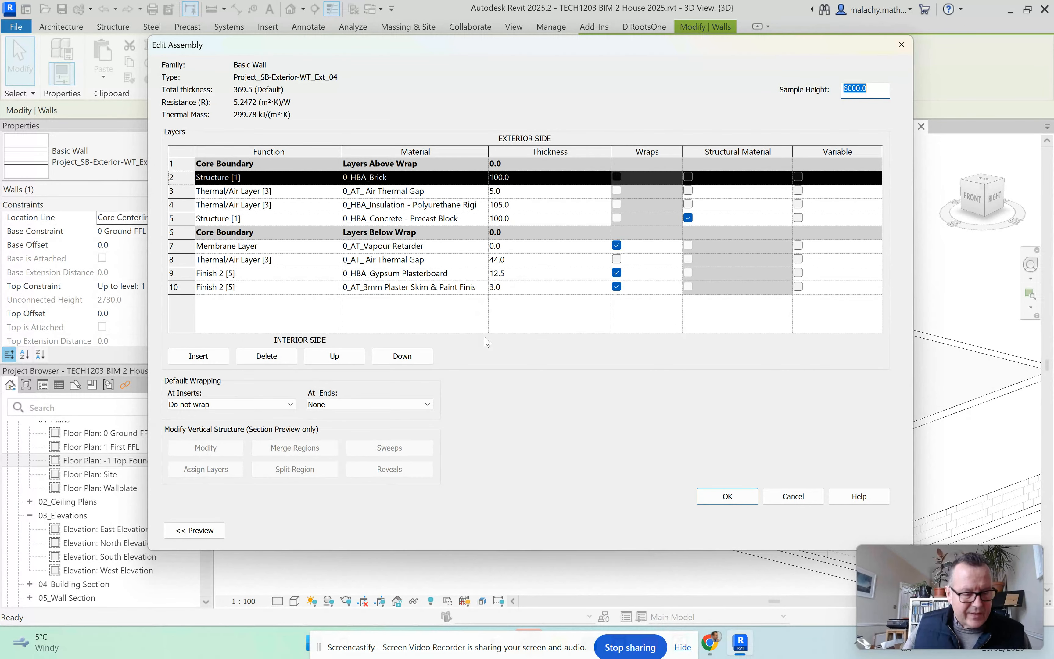
left_click(716, 499)
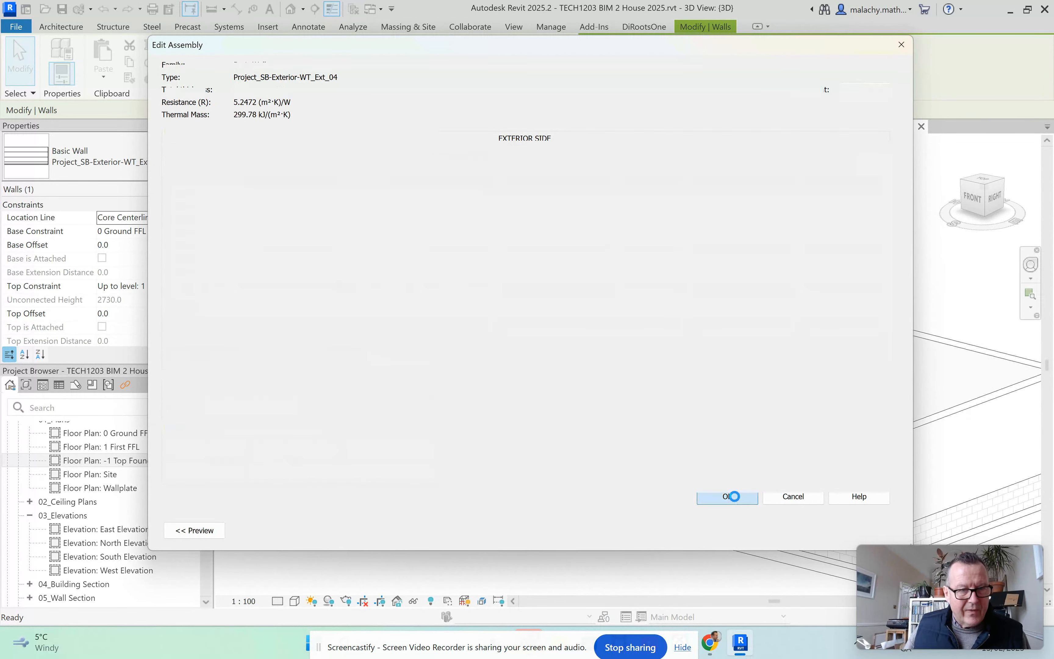
left_click(745, 501)
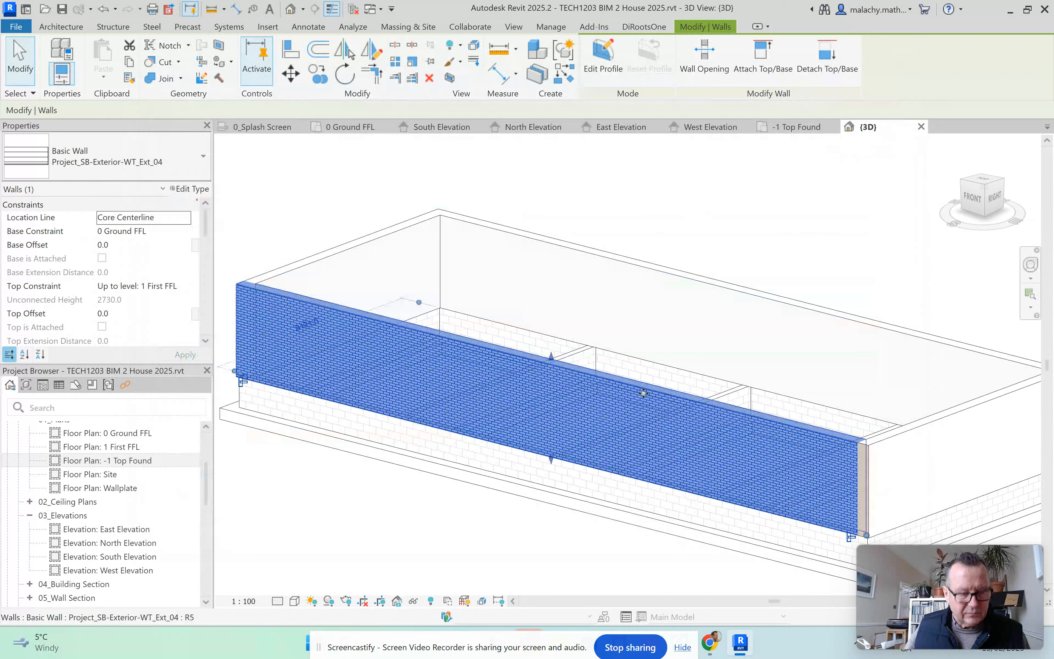
left_click(360, 202)
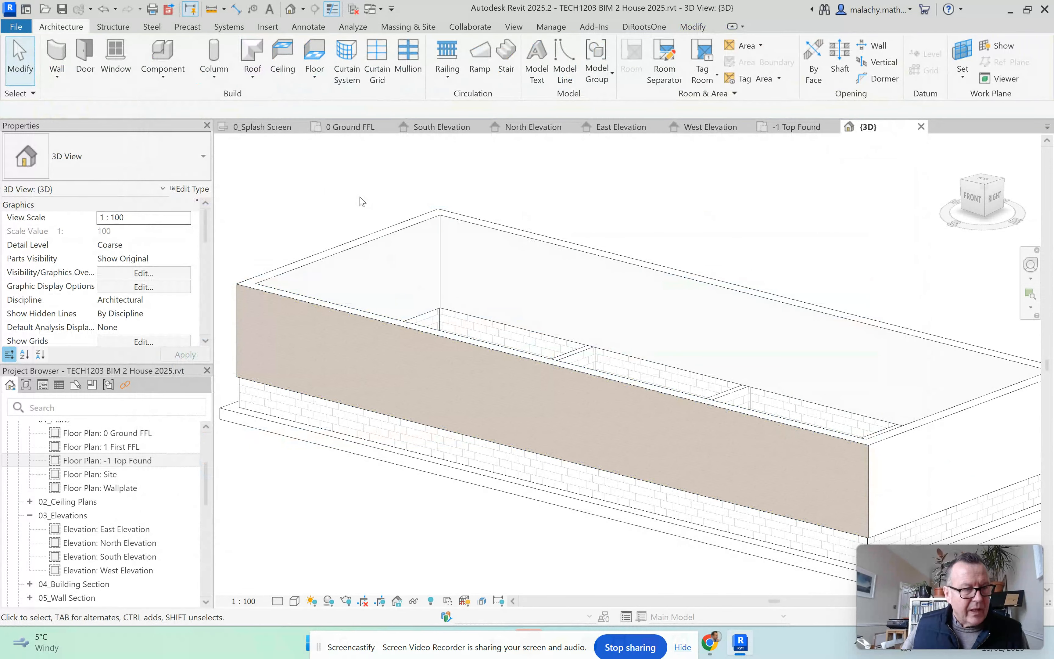
middle_click_drag(360, 201, 454, 200)
scroll(436, 199, "down", 2)
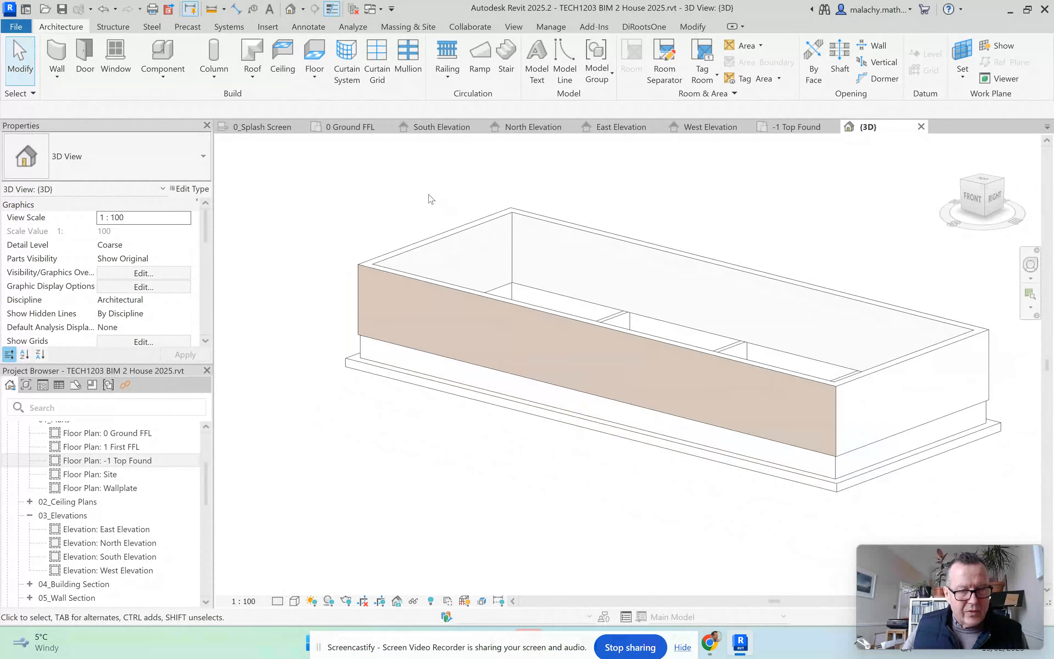
In the 0 Ground FFL plan, set the new wall type to Project_SB-Interior-WT_Int_10 and review its full layer build-up
left_click(345, 127)
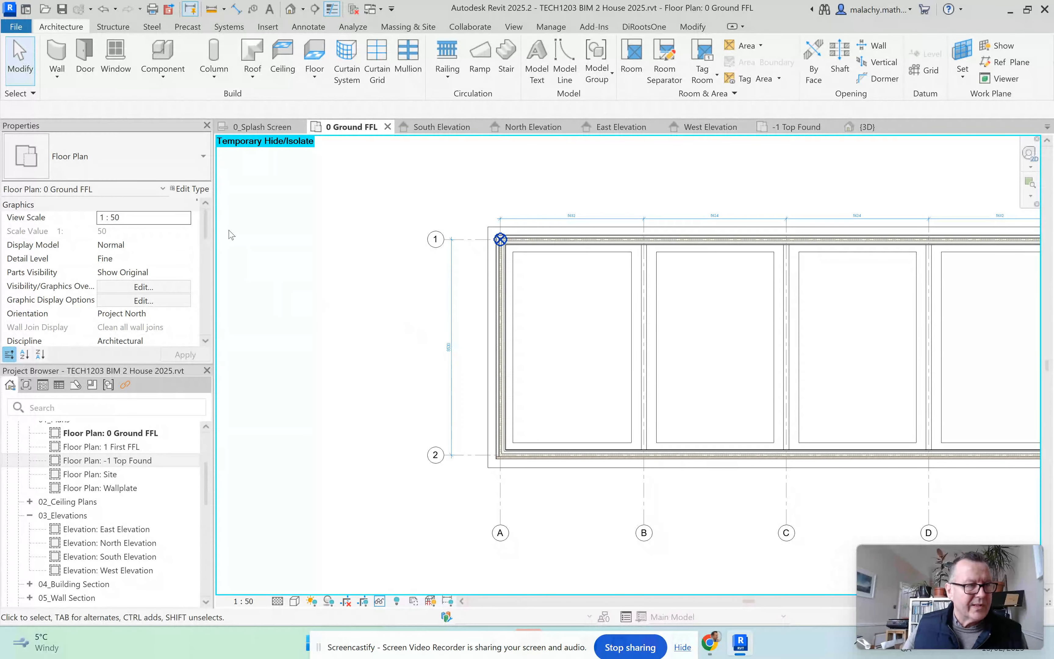
left_click(57, 57)
left_click(203, 156)
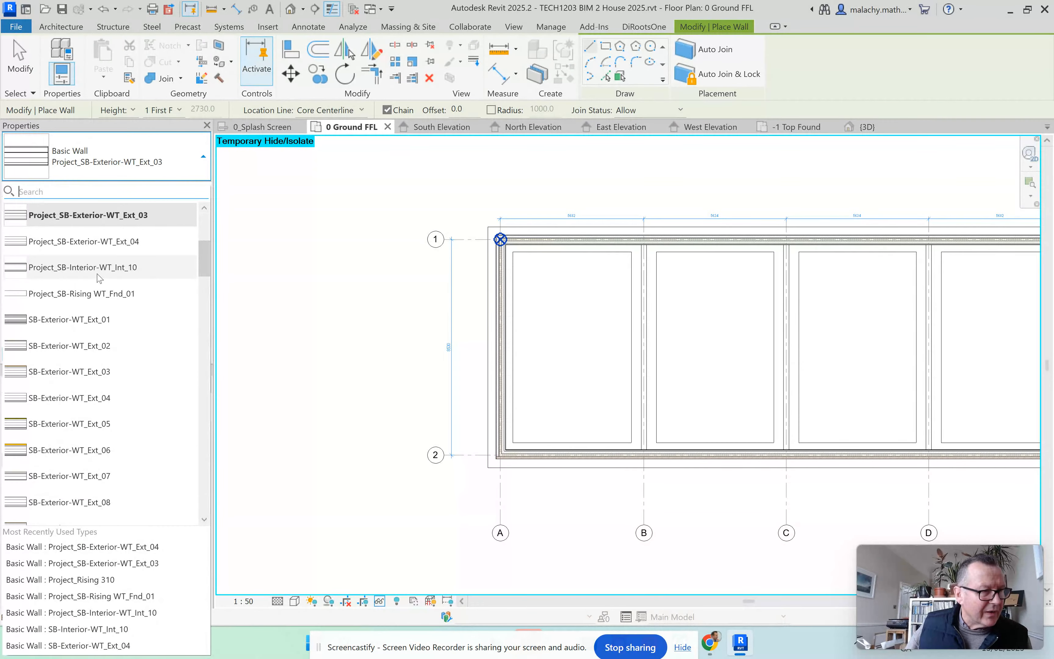
left_click(97, 269)
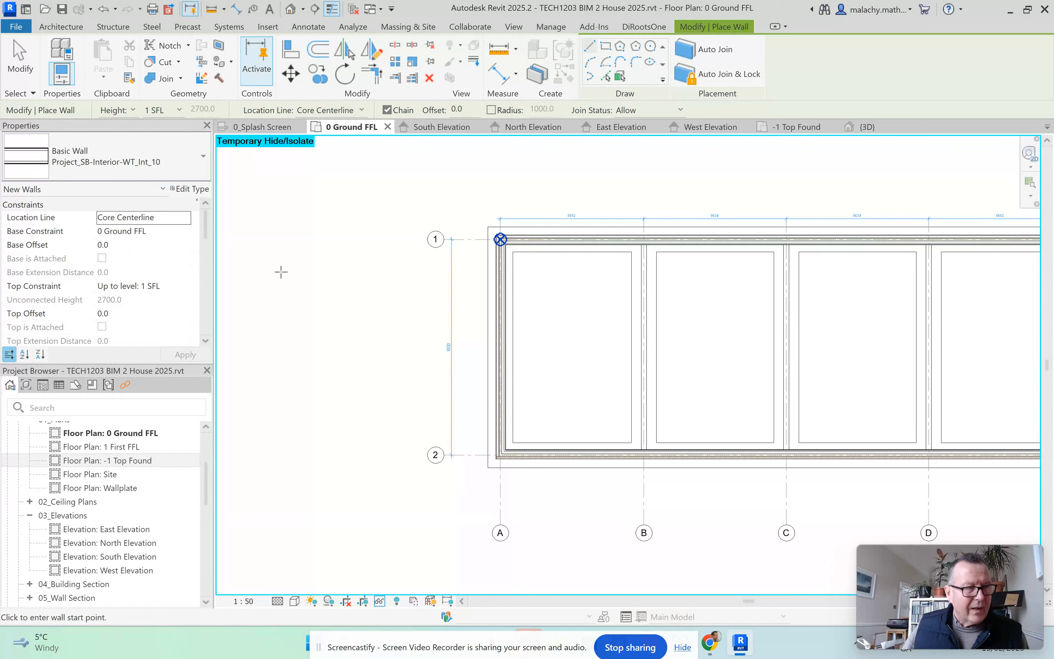
left_click(189, 189)
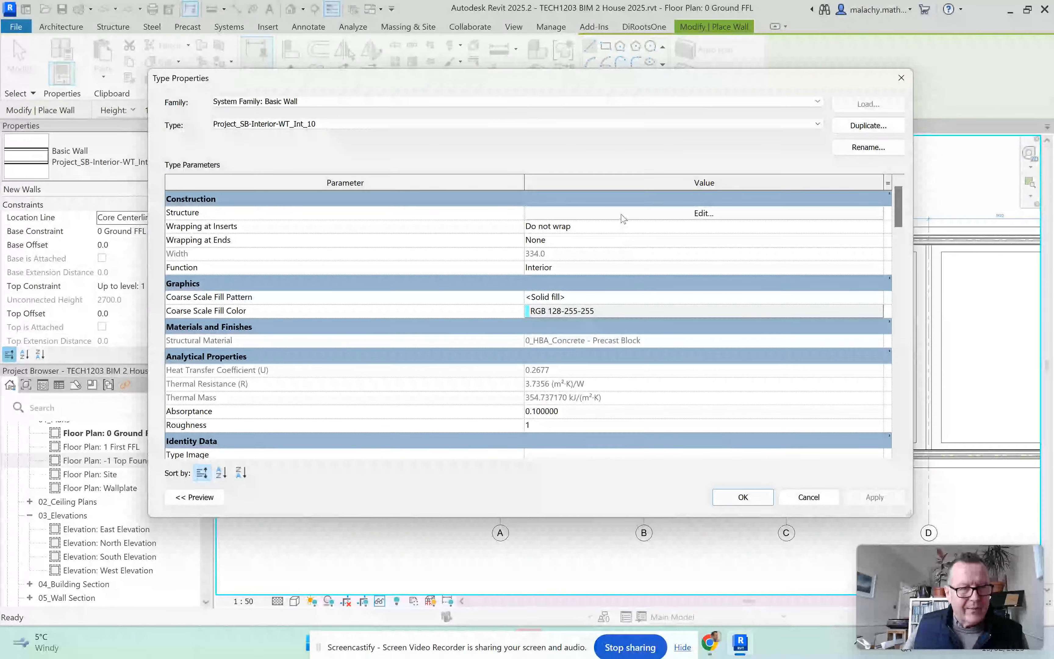
left_click(623, 216)
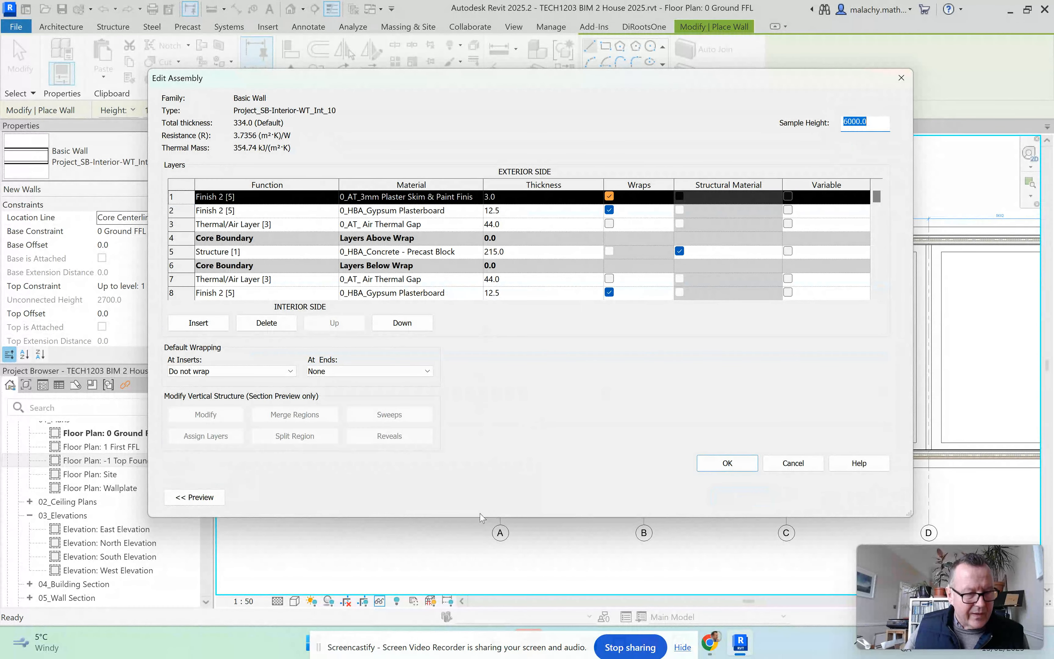
left_click_drag(477, 518, 472, 564)
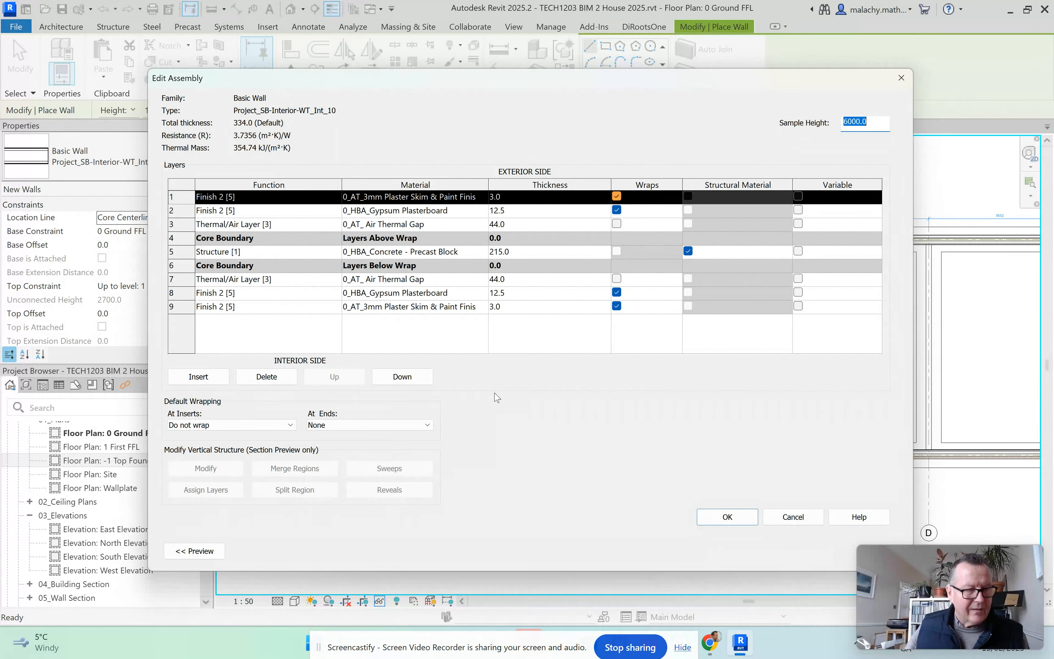
left_click(728, 518)
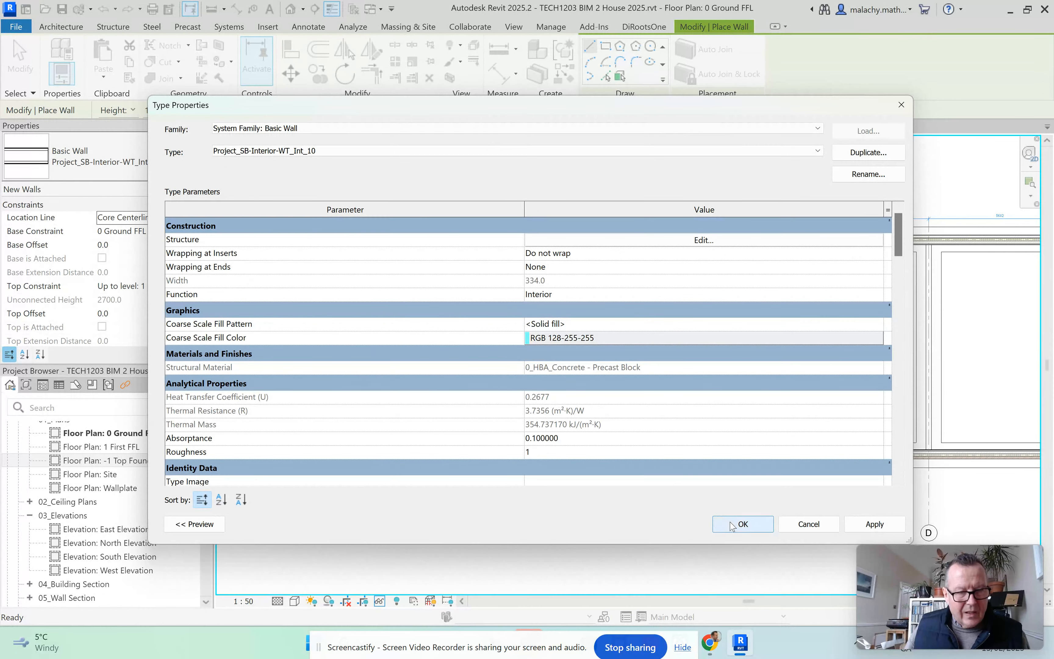
left_click(732, 523)
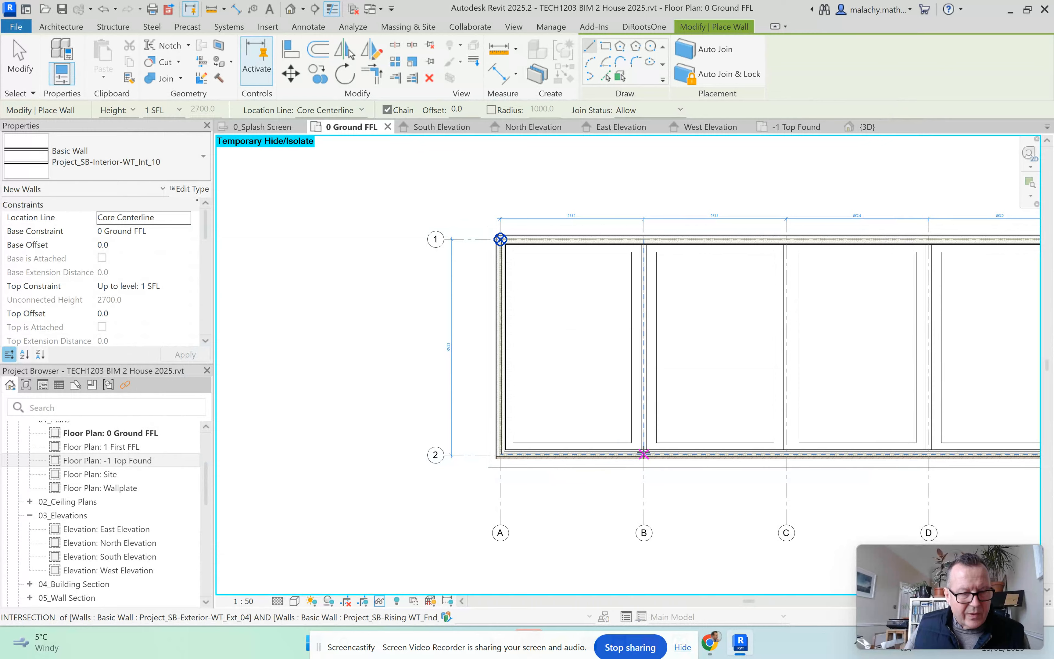
Draw three separate interior walls along grids B, C and D, each running from grid 2 to grid 1
left_click(644, 453)
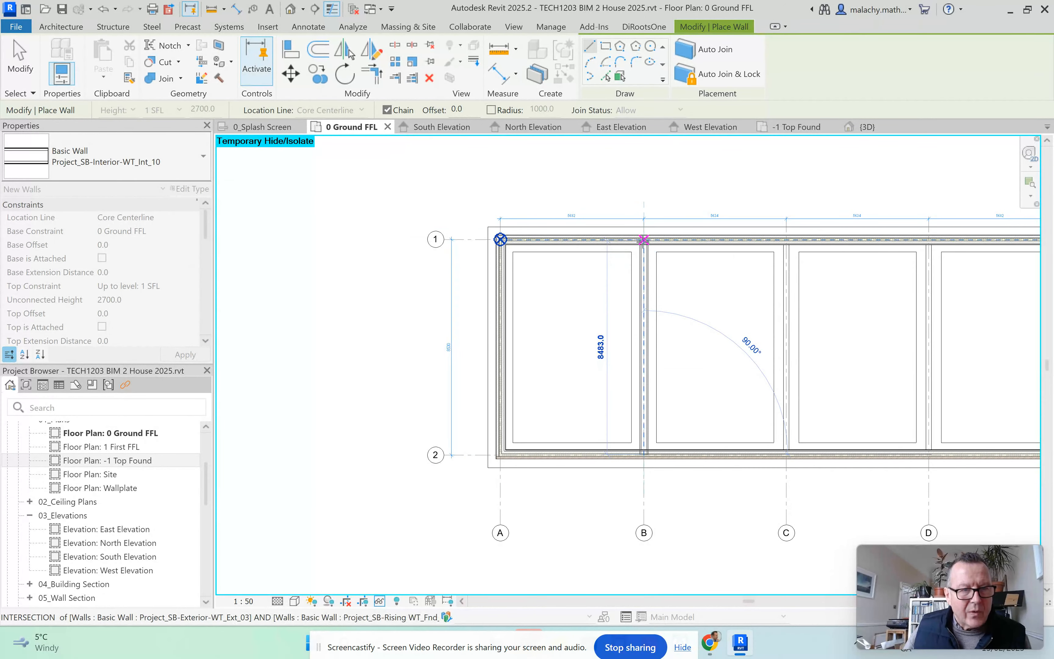
left_click(643, 241)
key("Escape")
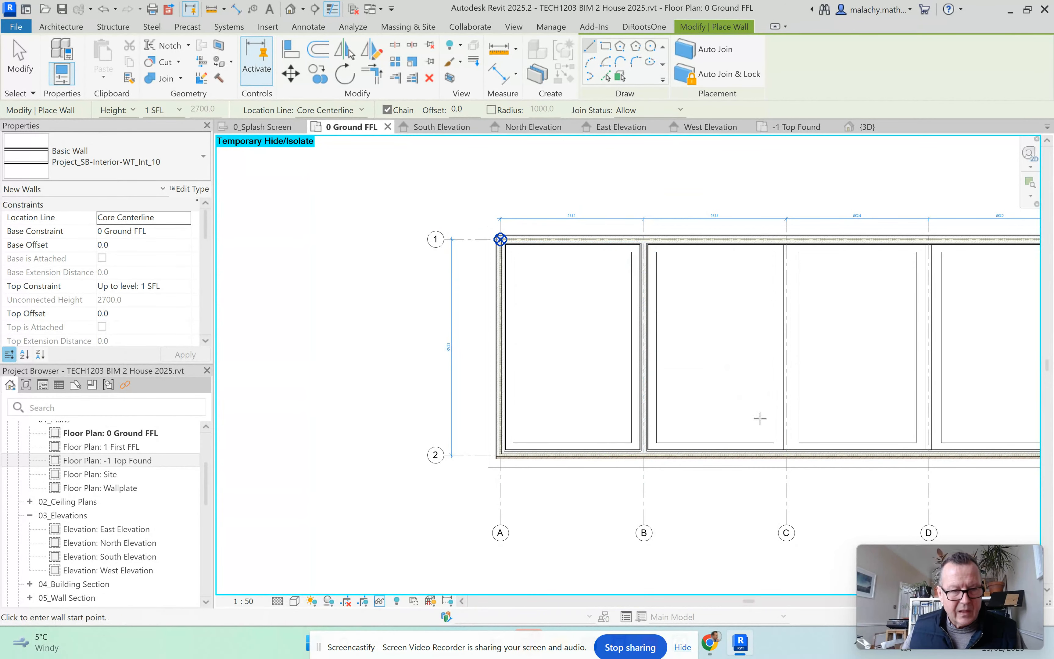
left_click(786, 454)
left_click(786, 238)
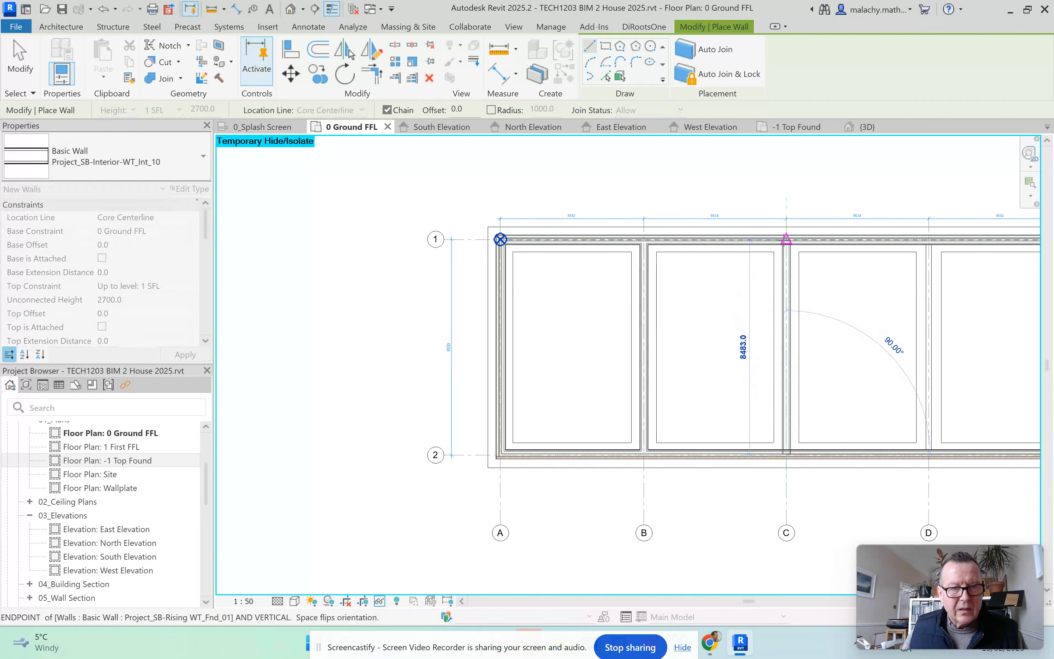
key("Escape")
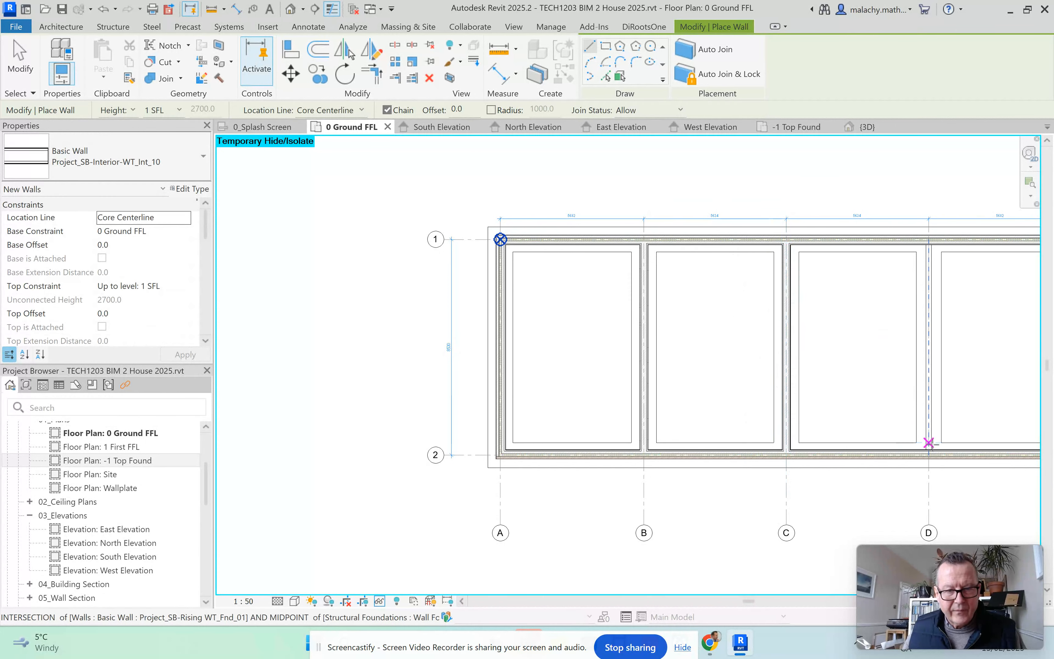
left_click(929, 454)
left_click(930, 238)
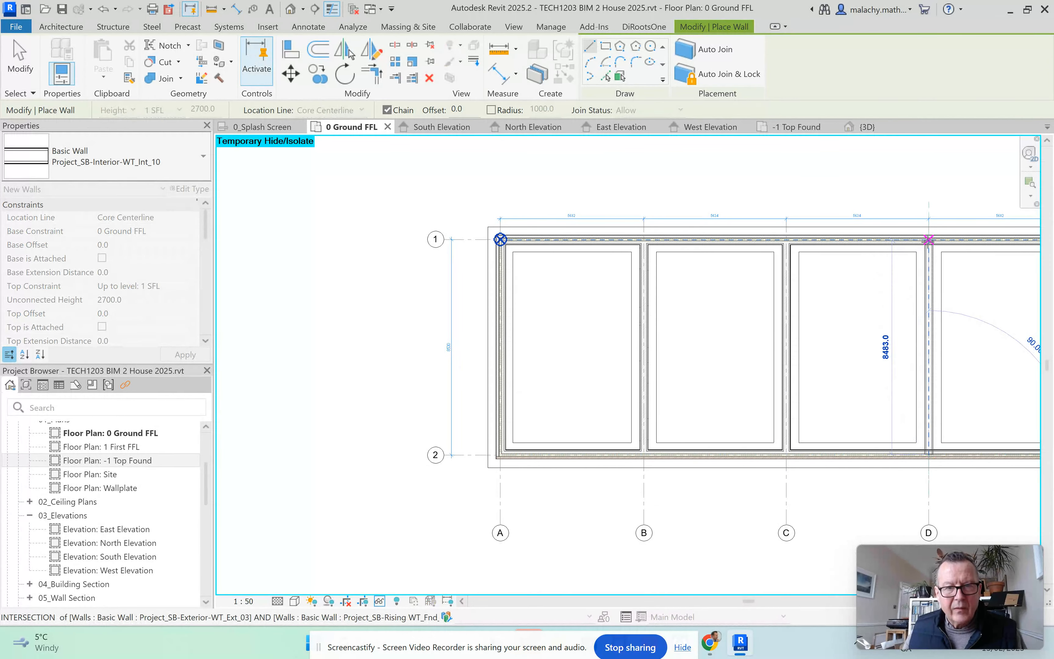
key("Escape")
key("Escape")
scroll(686, 308, "down", 2)
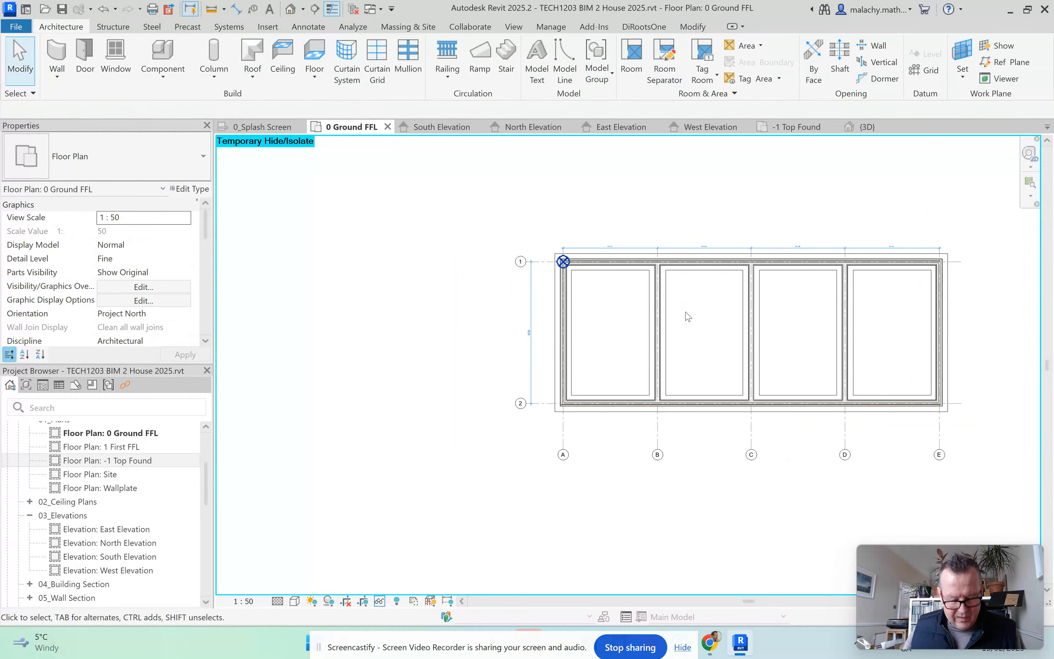
In the 3D view, select the four exterior and three interior ground floor walls and copy them to the clipboard
left_click(867, 127)
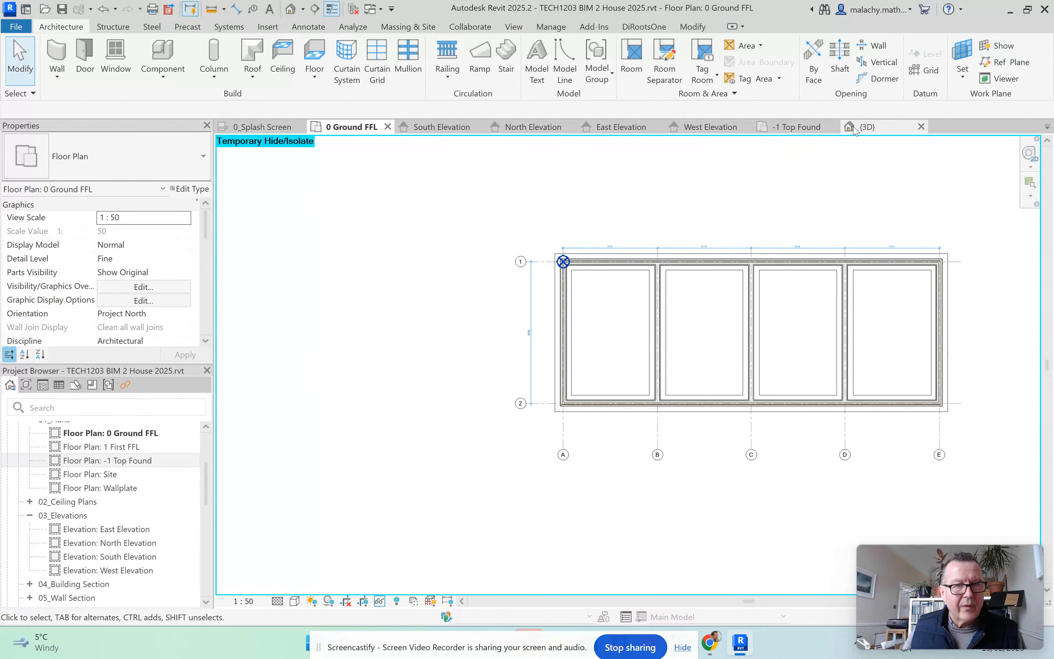
scroll(736, 220, "down", 2)
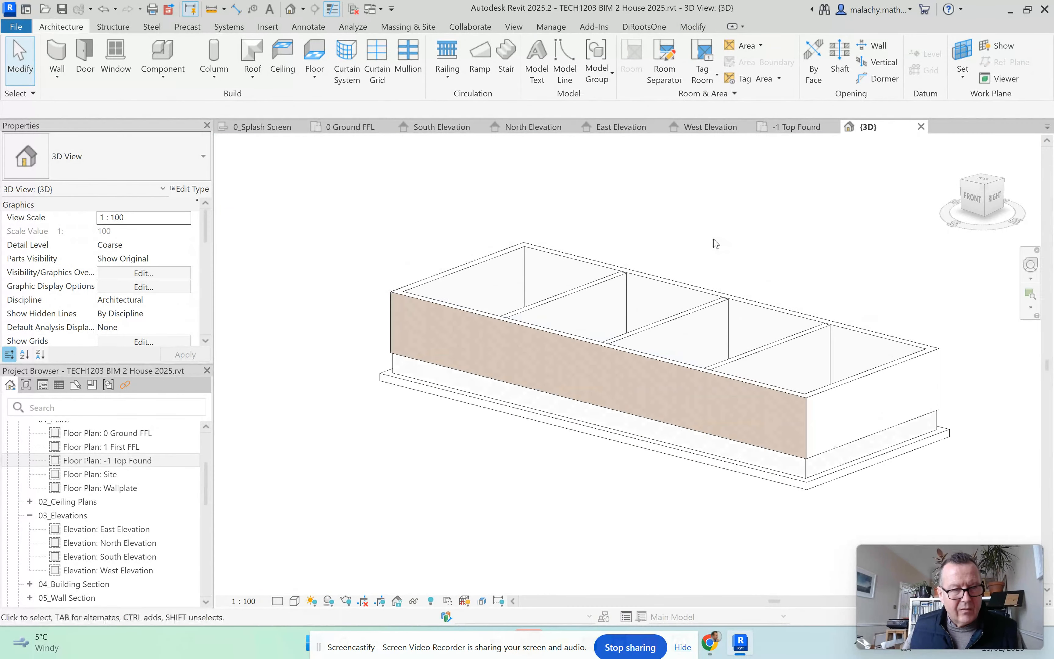
left_click(491, 257)
left_click(555, 254, "ctrl")
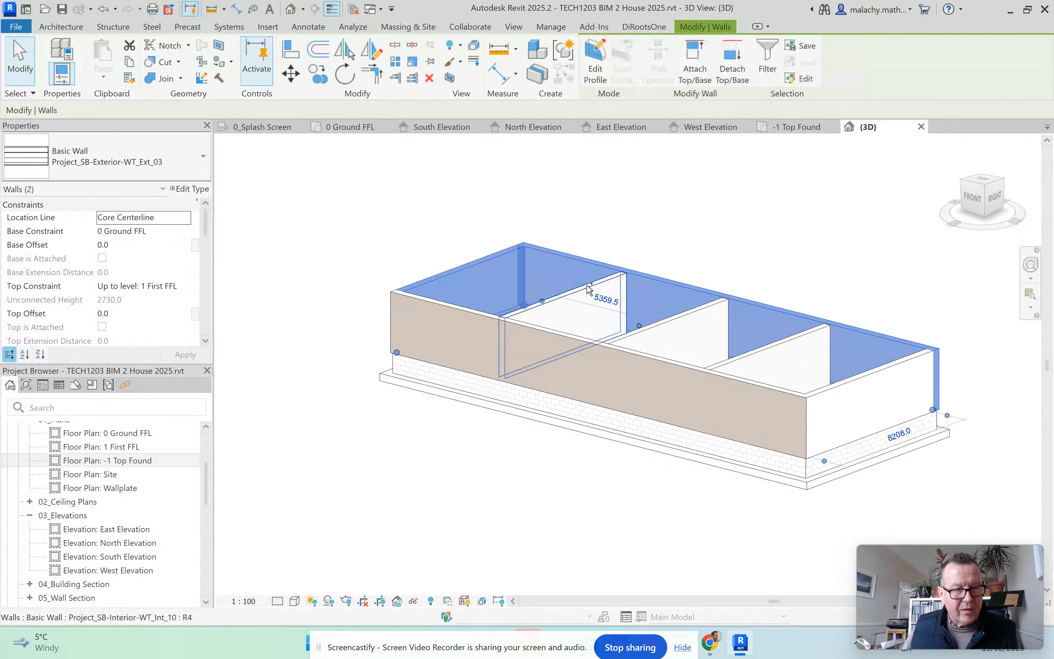
left_click(589, 286, "ctrl")
left_click(663, 321, "ctrl")
left_click(780, 348, "ctrl")
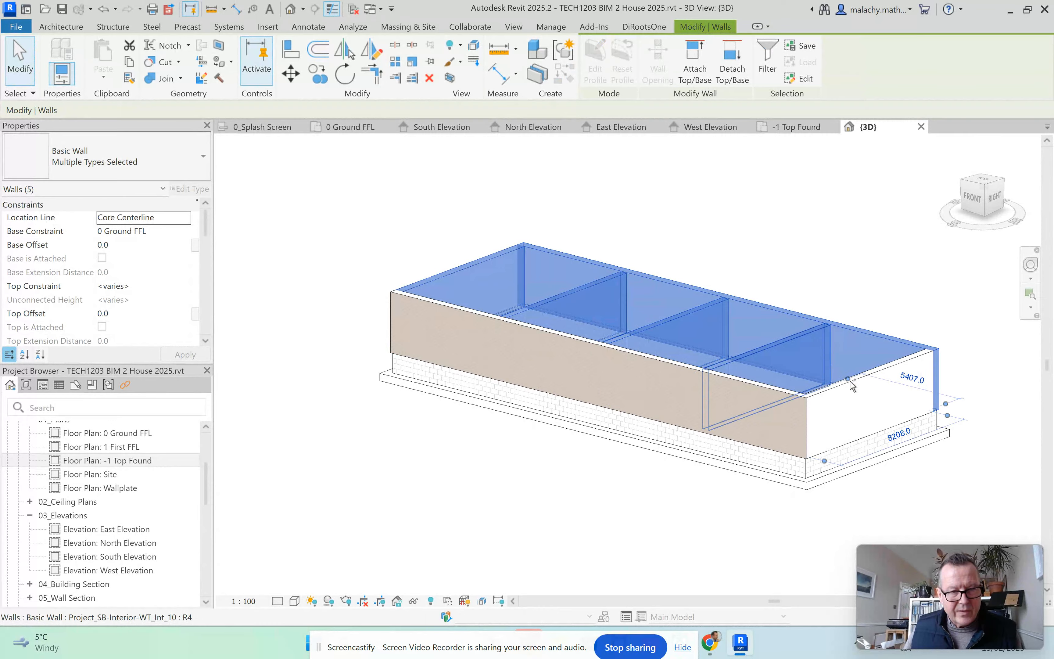
left_click(863, 384, "ctrl")
left_click(721, 385, "ctrl")
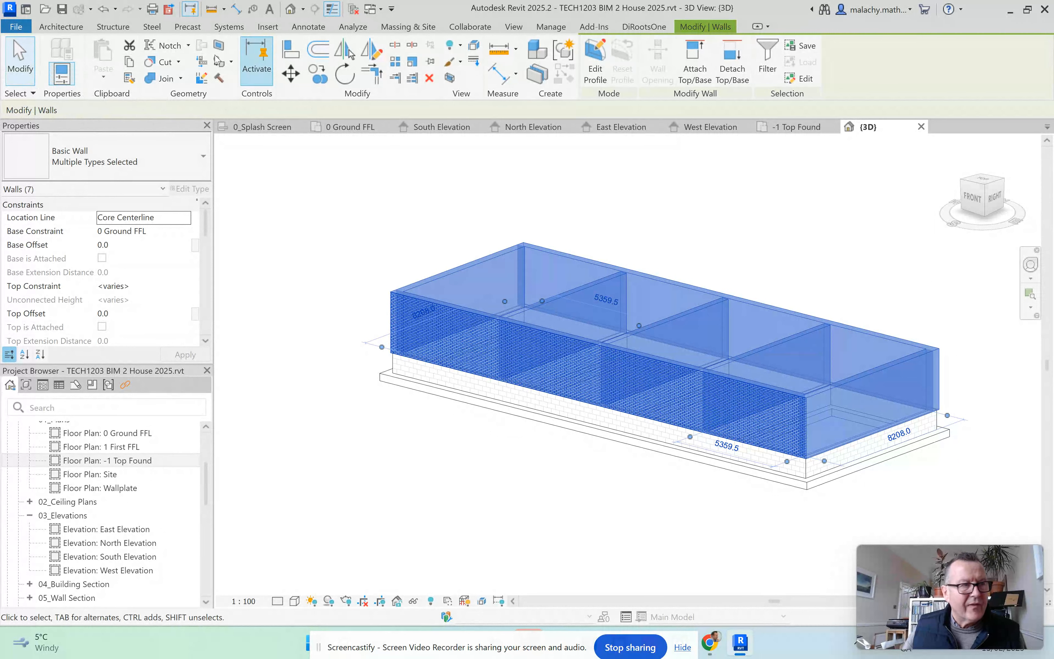
left_click(129, 63)
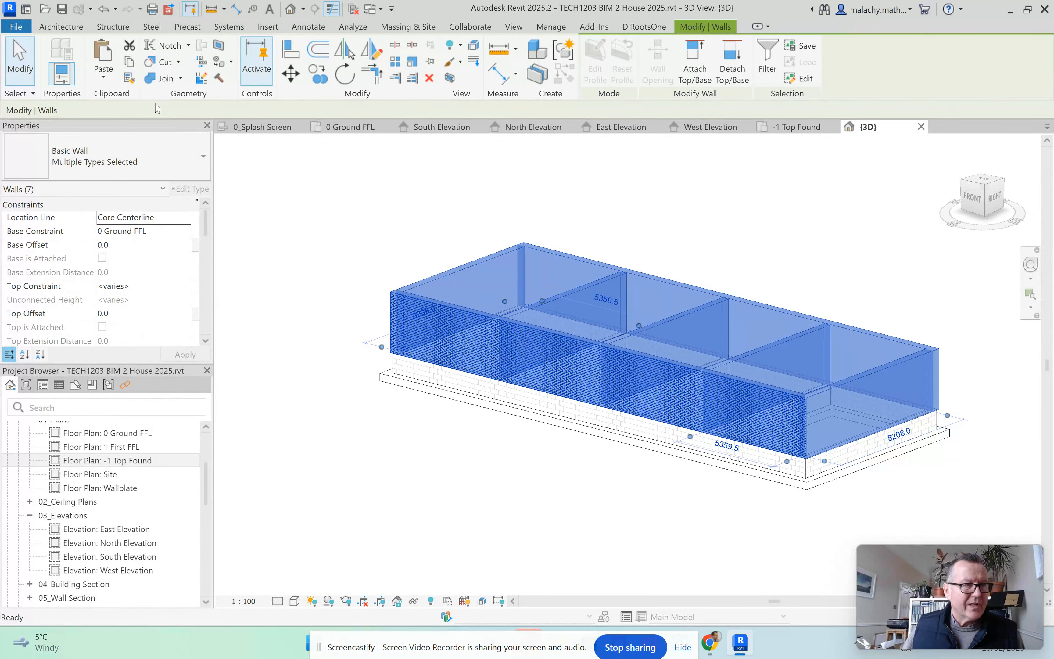
Paste the copied walls aligned to the level 1 First FFL
left_click(279, 206)
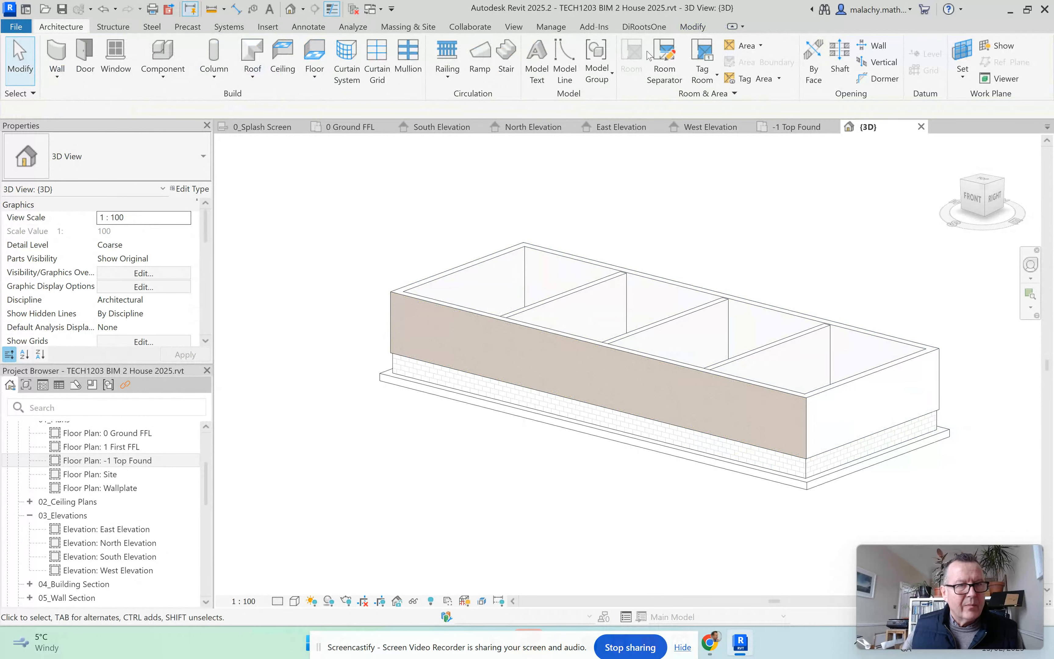
left_click(687, 29)
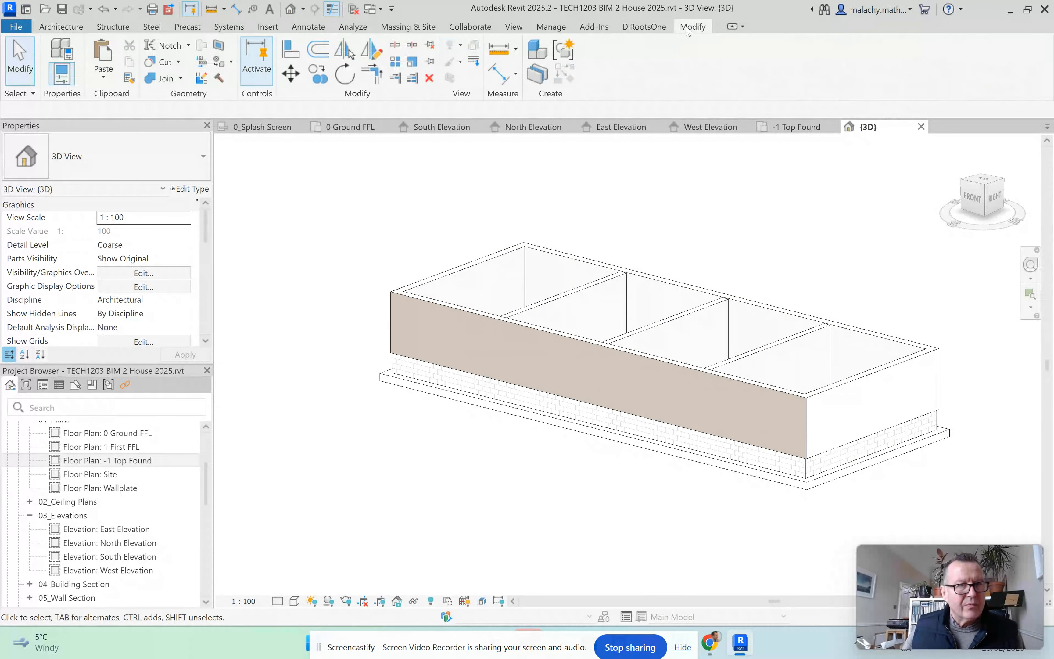
left_click(103, 77)
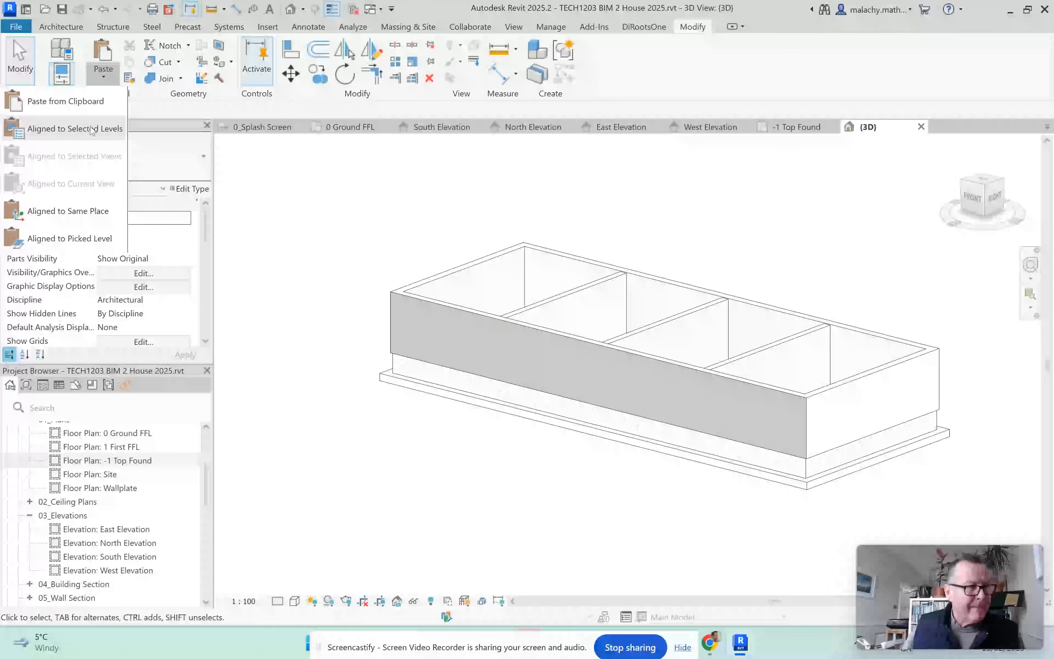
left_click(92, 130)
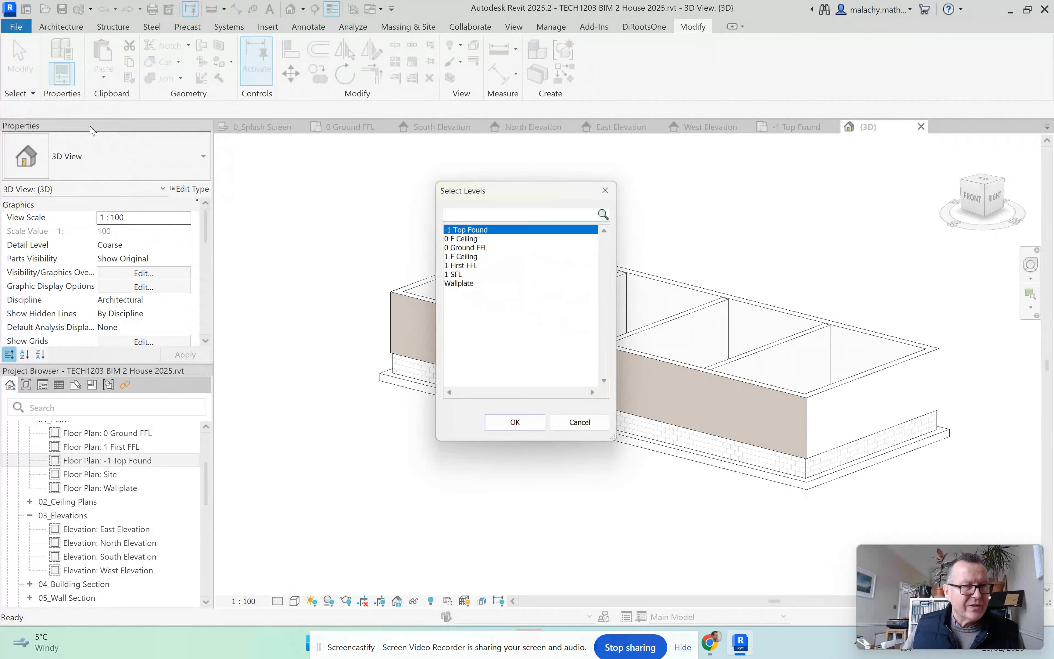
left_click(473, 267)
left_click(523, 428)
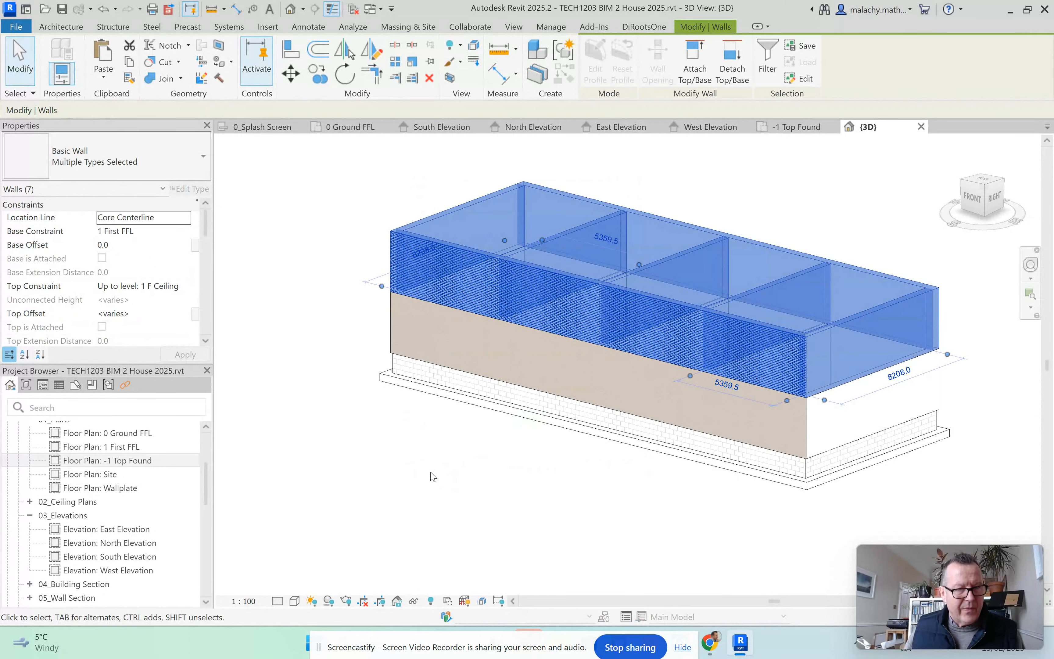
key("Escape")
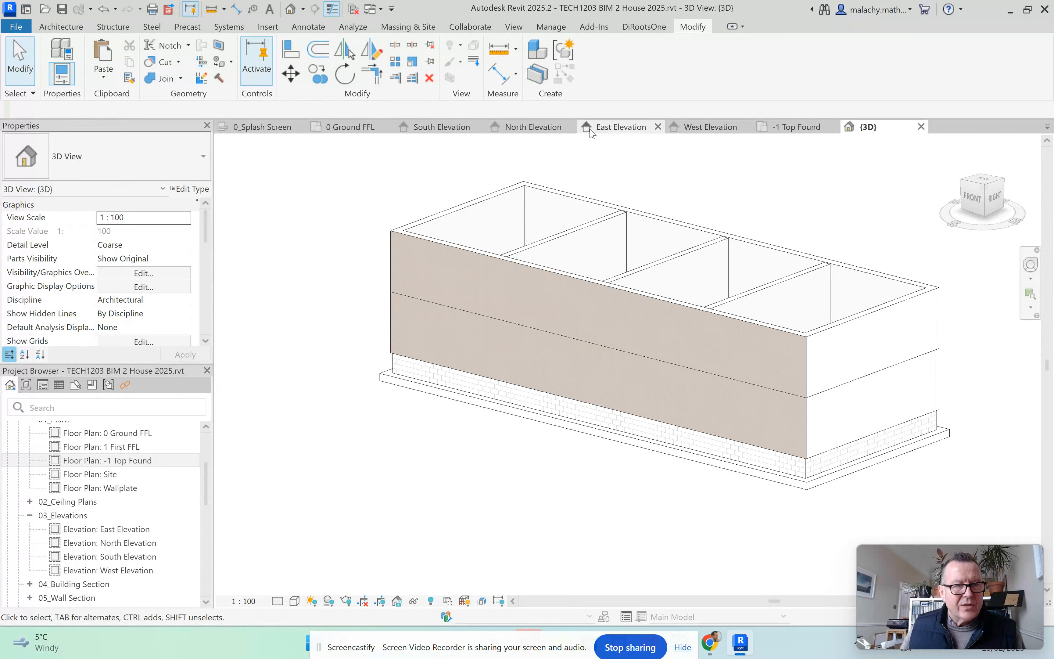
Check the top of the first floor walls against the Wallplate and 1 F Ceiling levels in the South Elevation
left_click(458, 128)
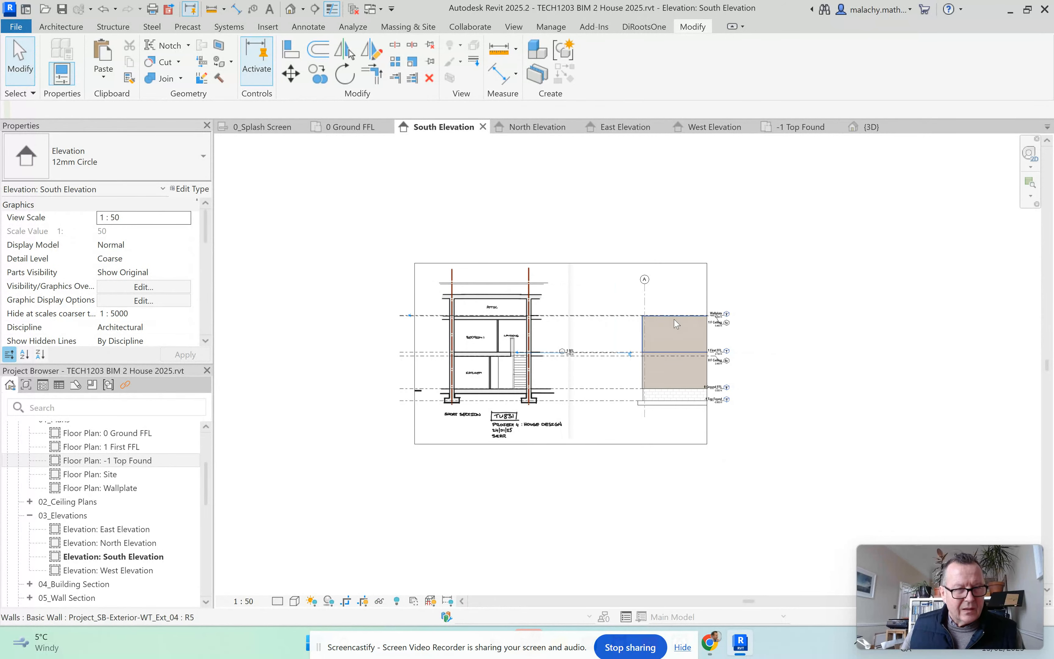
scroll(669, 316, "up", 8)
scroll(788, 325, "up", 1)
middle_click_drag(789, 329, 607, 332)
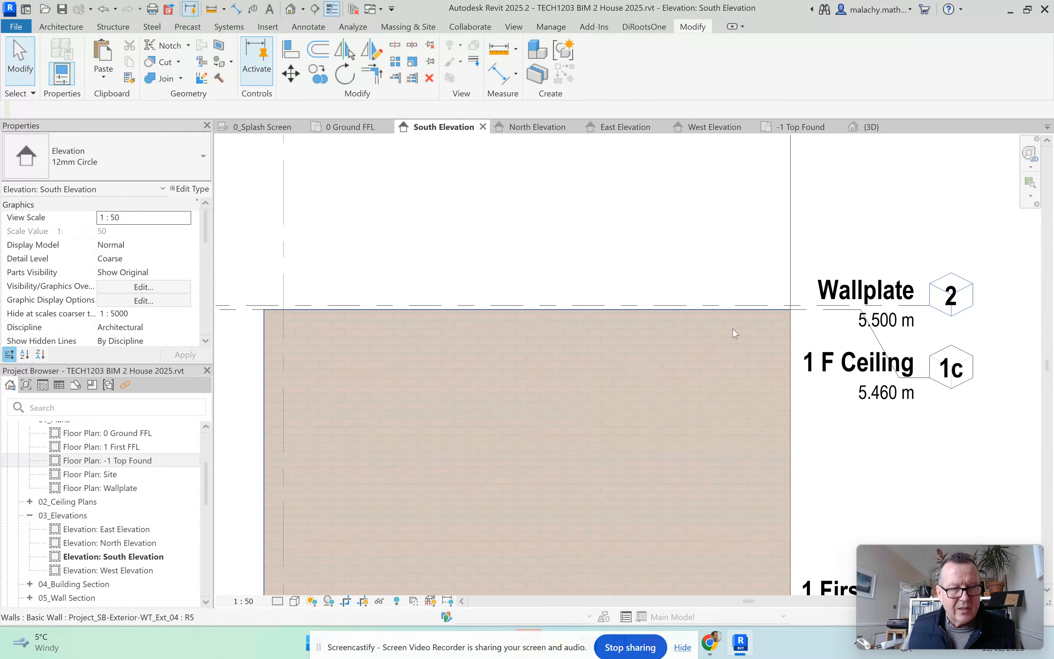
scroll(736, 334, "down", 3)
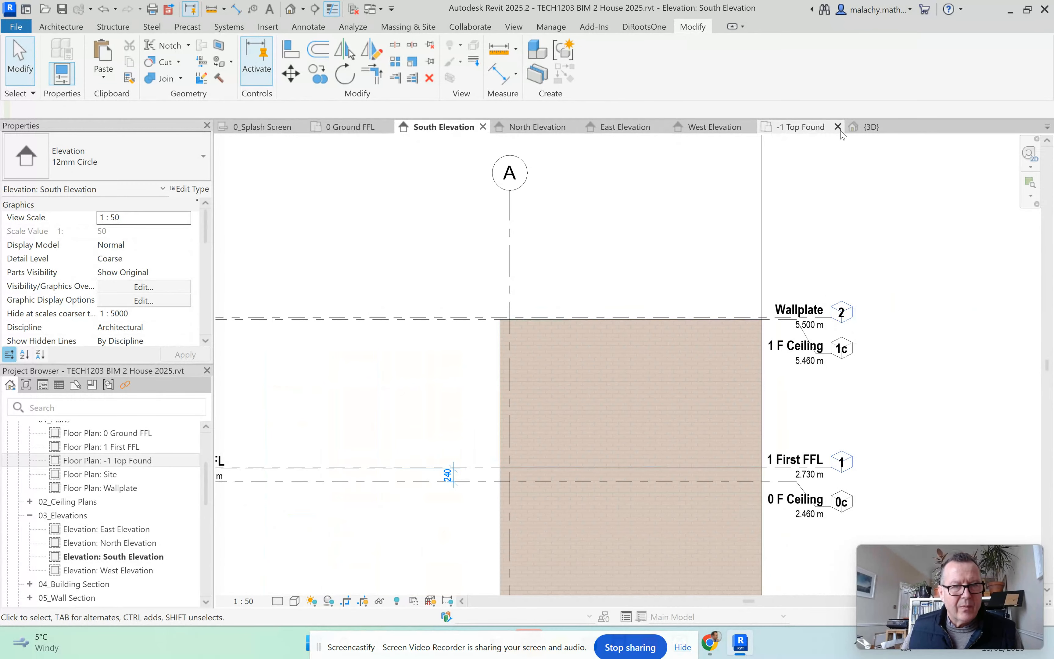
In the 3D view, set the top constraint of the four exterior and three interior first floor walls to the Wallplate level
left_click(869, 127)
left_click(468, 203)
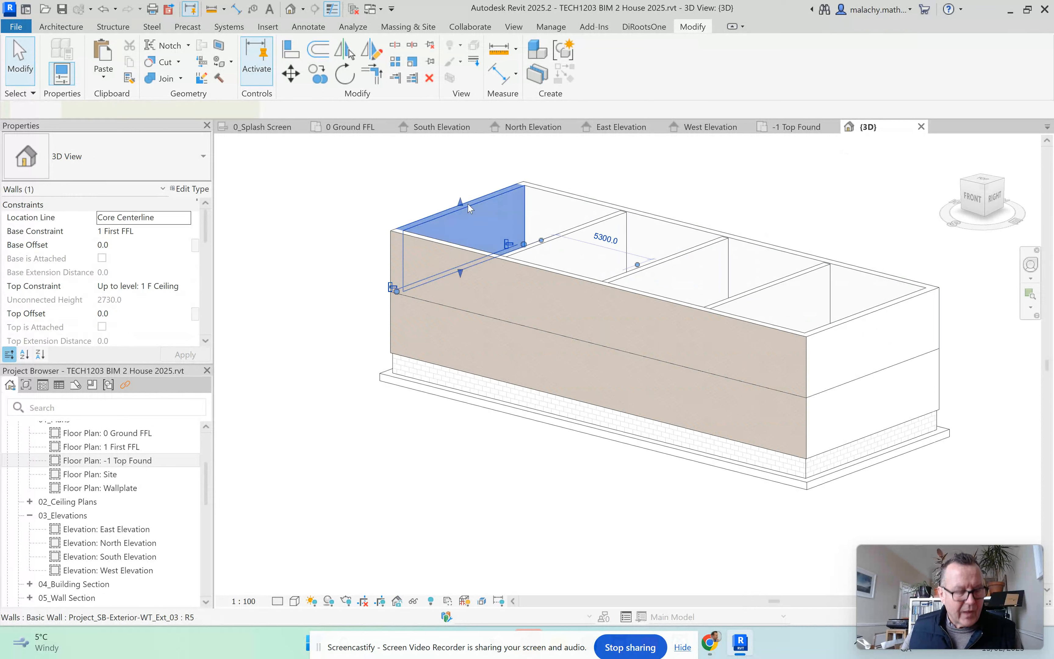
left_click(545, 196, "ctrl")
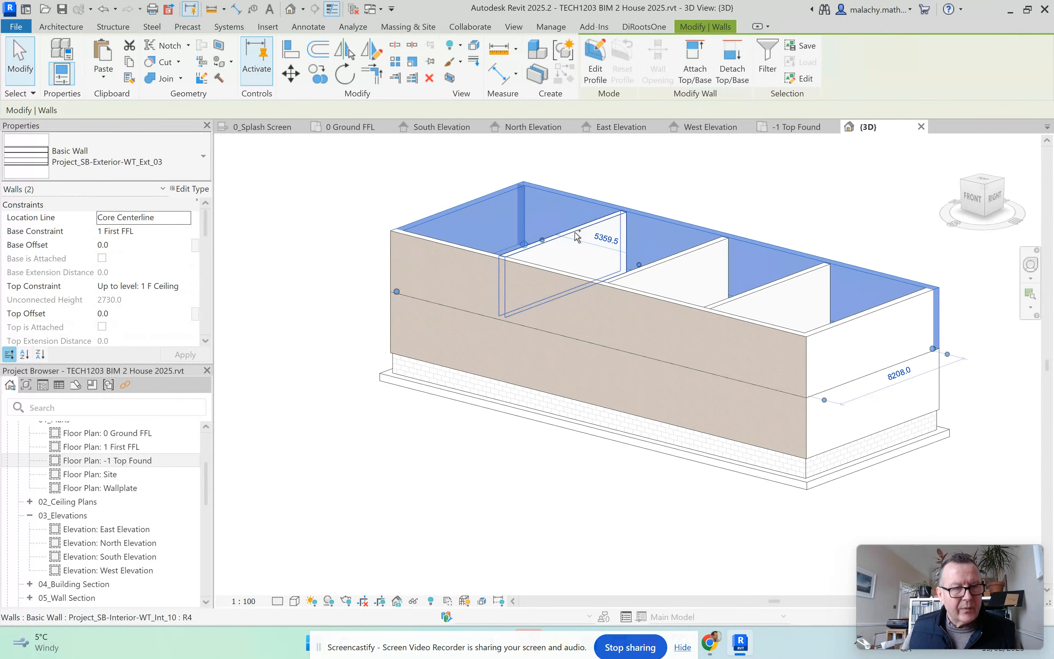
left_click(577, 236, "ctrl")
left_click(728, 279, "ctrl")
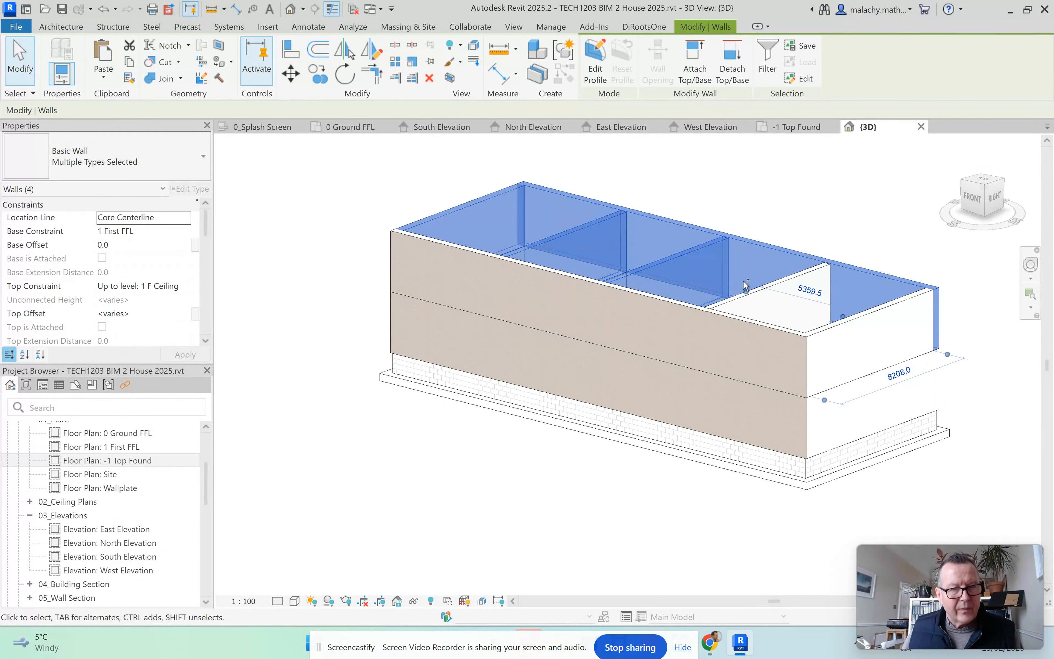
left_click(772, 297, "ctrl")
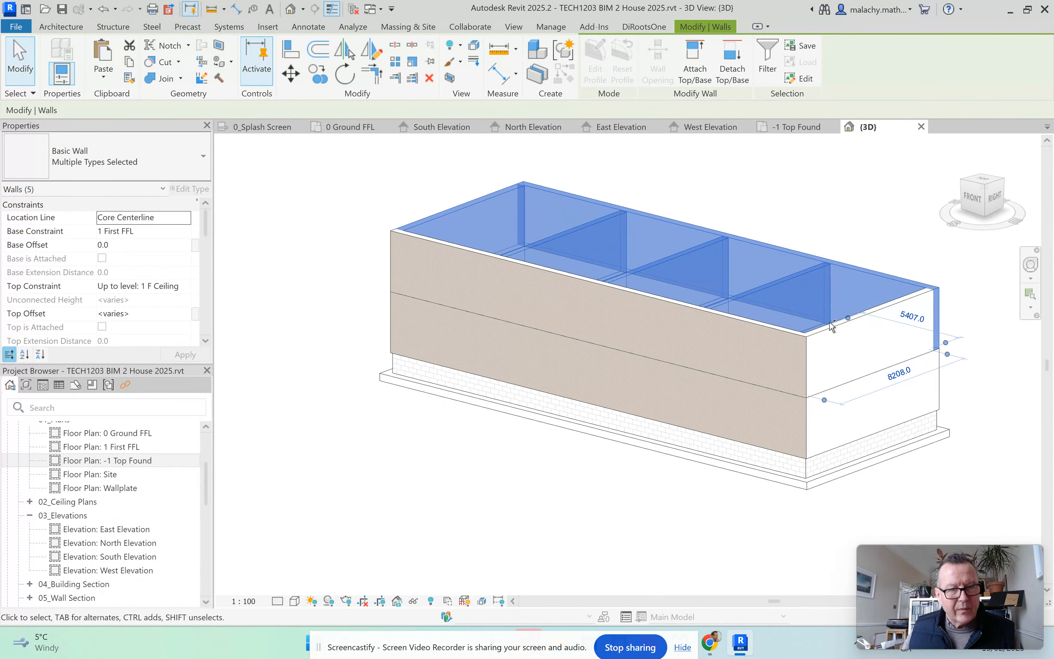
left_click(790, 341, "ctrl")
left_click(584, 371, "ctrl")
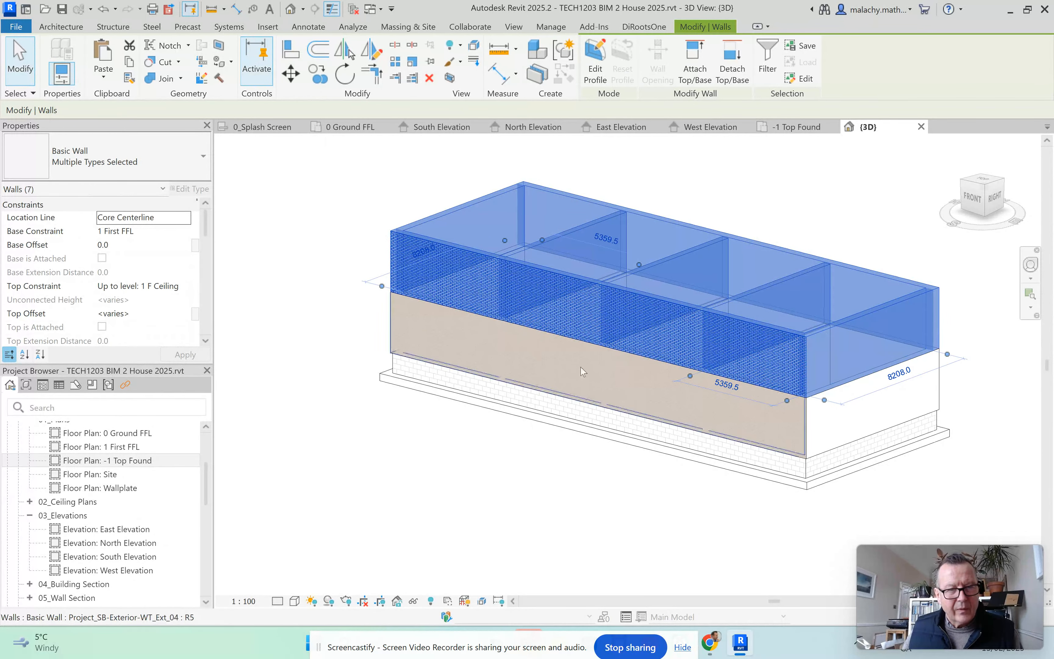
left_click(188, 289)
left_click(187, 287)
scroll(172, 342, "down", 1)
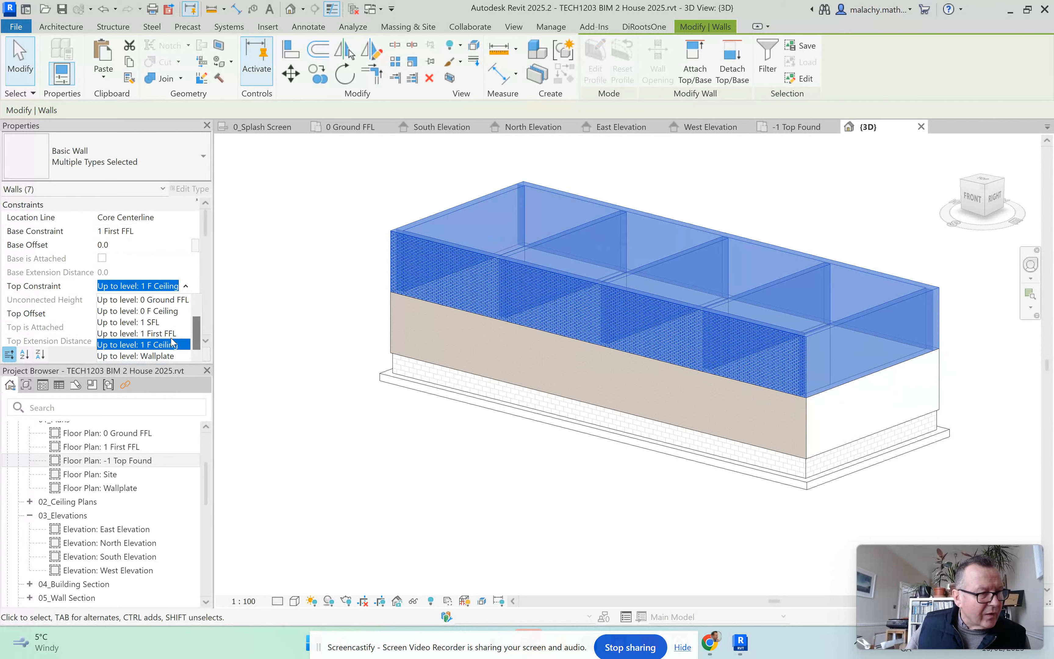
left_click(170, 356)
left_click(308, 351)
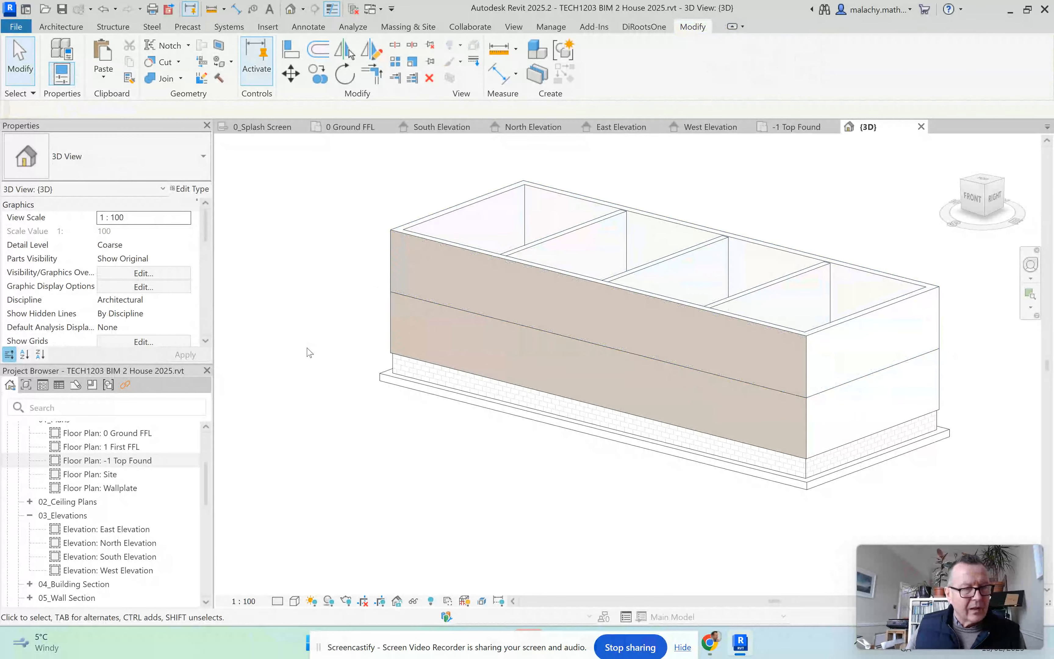
mouse_move(323, 355)
middle_mouse_down()
mouse_move(382, 390)
mouse_move(330, 375)
middle_mouse_up()
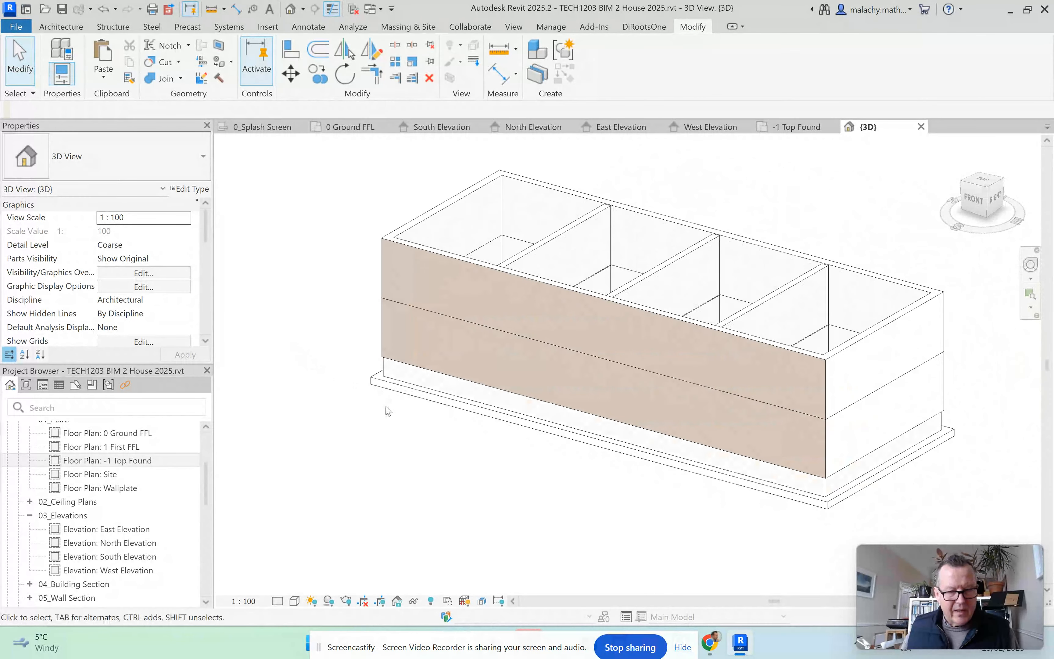
middle_click_drag(484, 502, 444, 518)
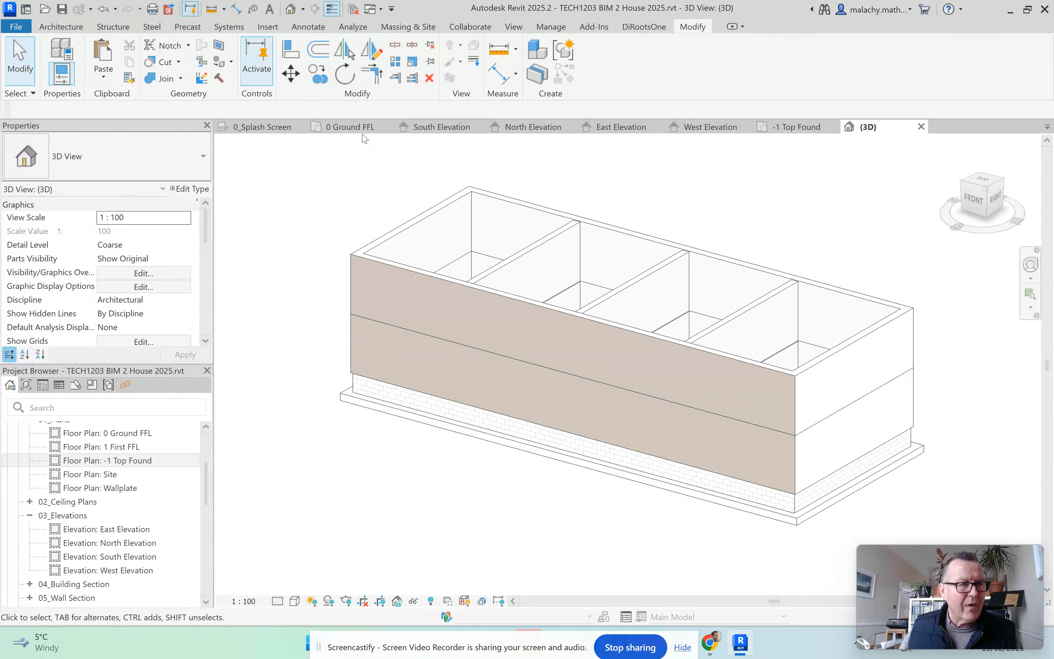
Review the floor types available for a new architectural floor on the 0 Ground FFL plan
left_click(353, 127)
scroll(556, 317, "up", 5)
scroll(479, 279, "up", 4)
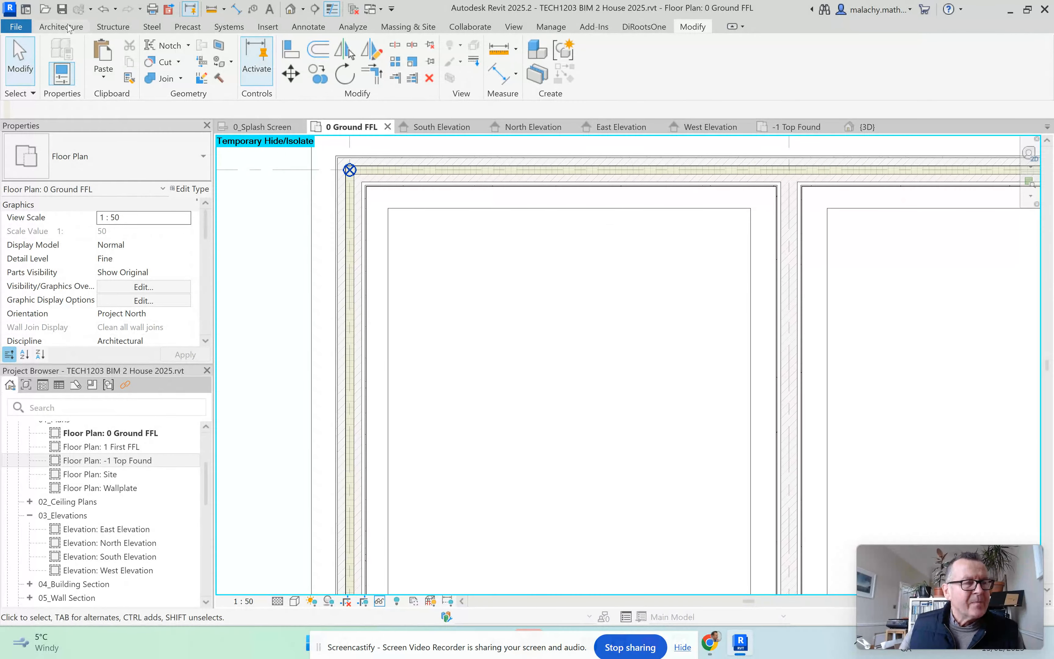
left_click(66, 29)
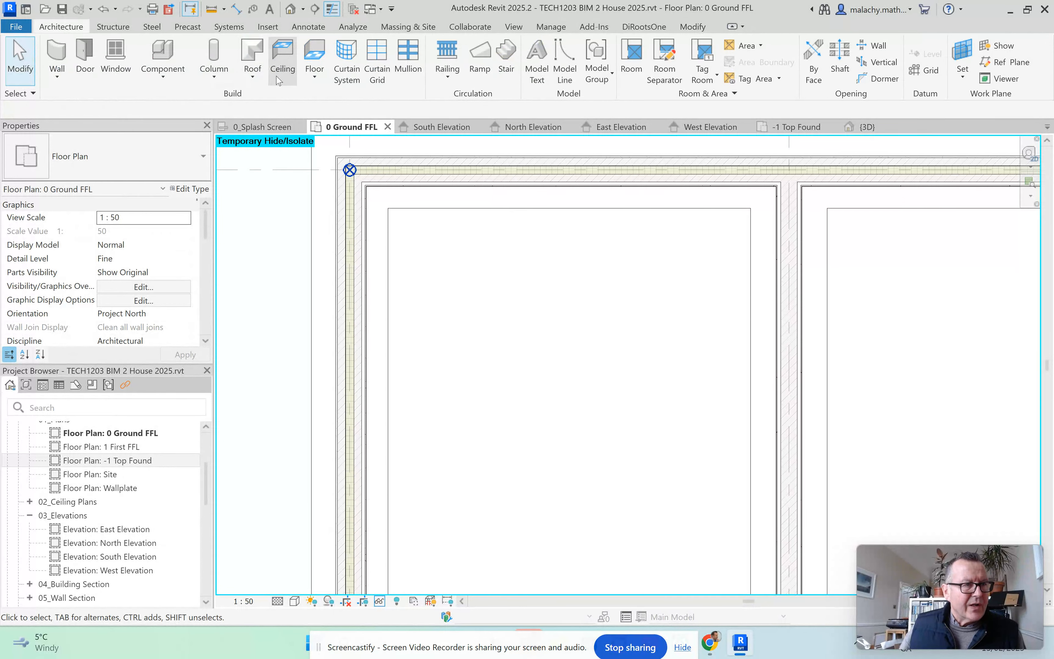
left_click(313, 79)
left_click(312, 98)
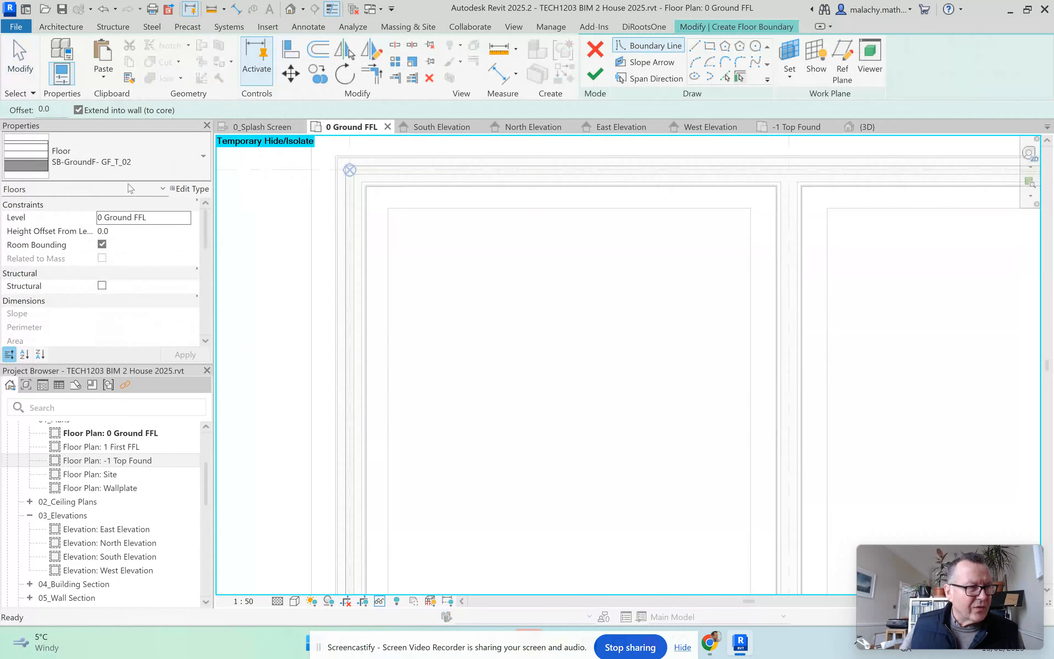
left_click(143, 162)
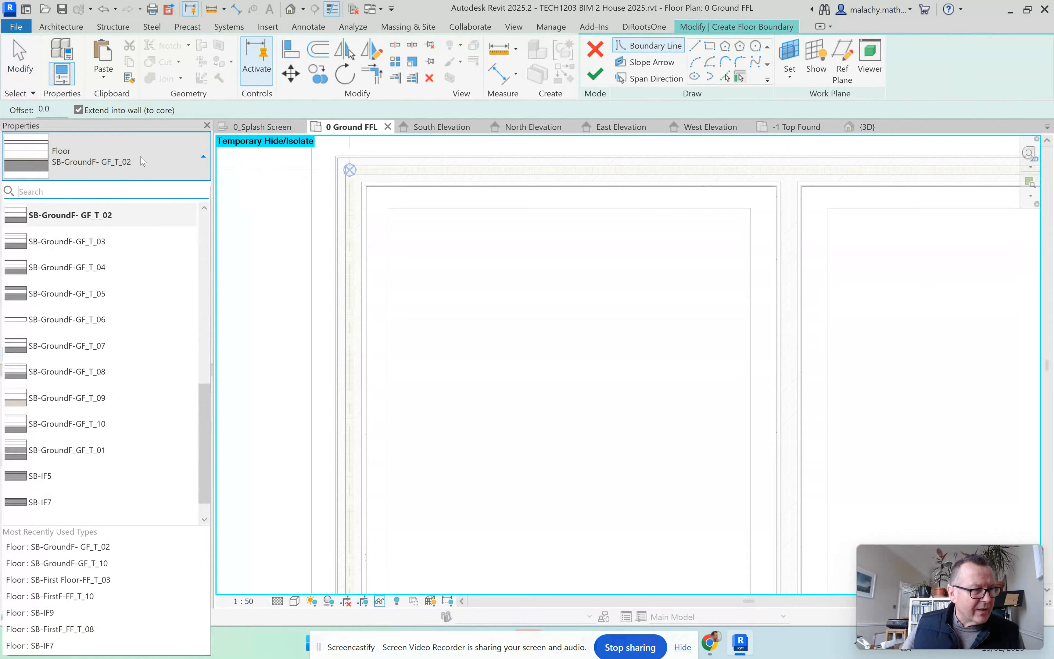
scroll(131, 270, "up", 5)
mouse_move(126, 373)
scroll(126, 372, "up", 3)
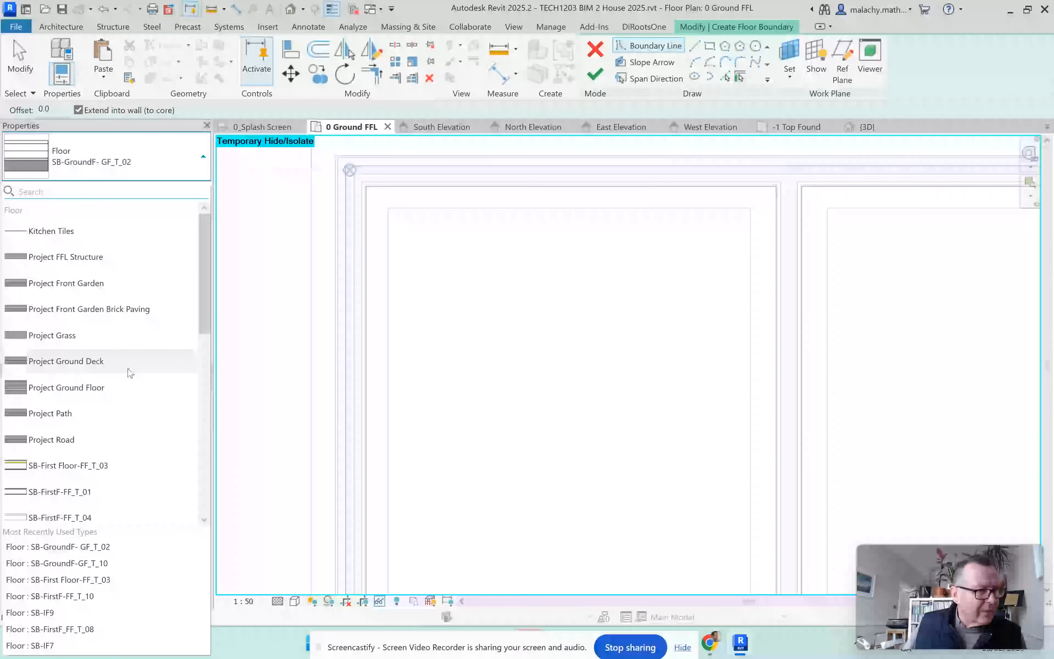
scroll(147, 329, "down", 2)
mouse_move(148, 324)
scroll(148, 324, "down", 5)
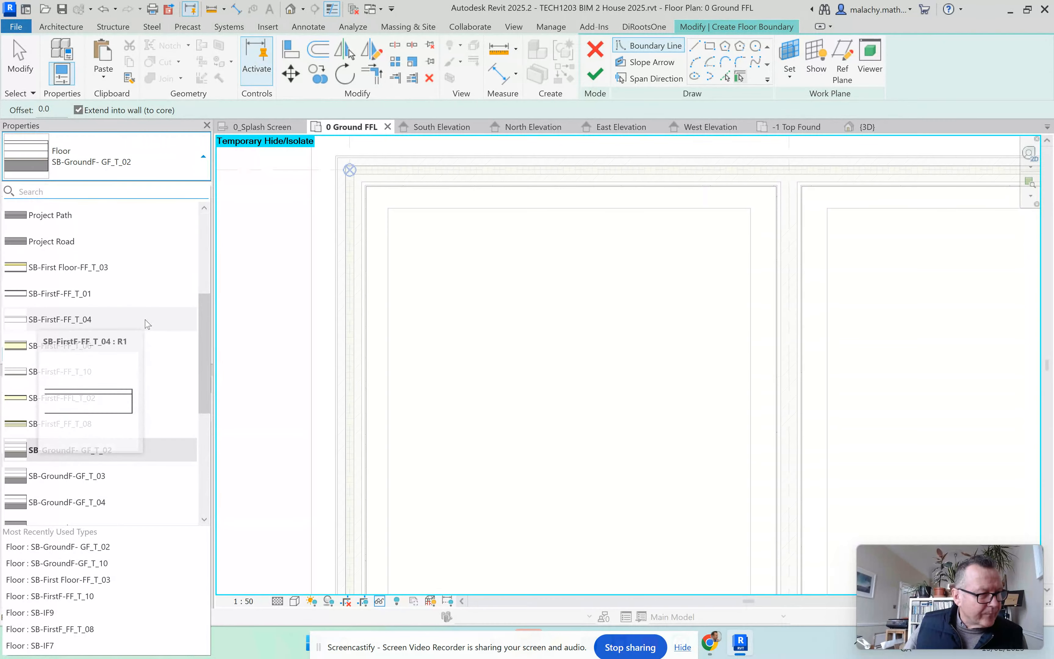
scroll(146, 321, "down", 2)
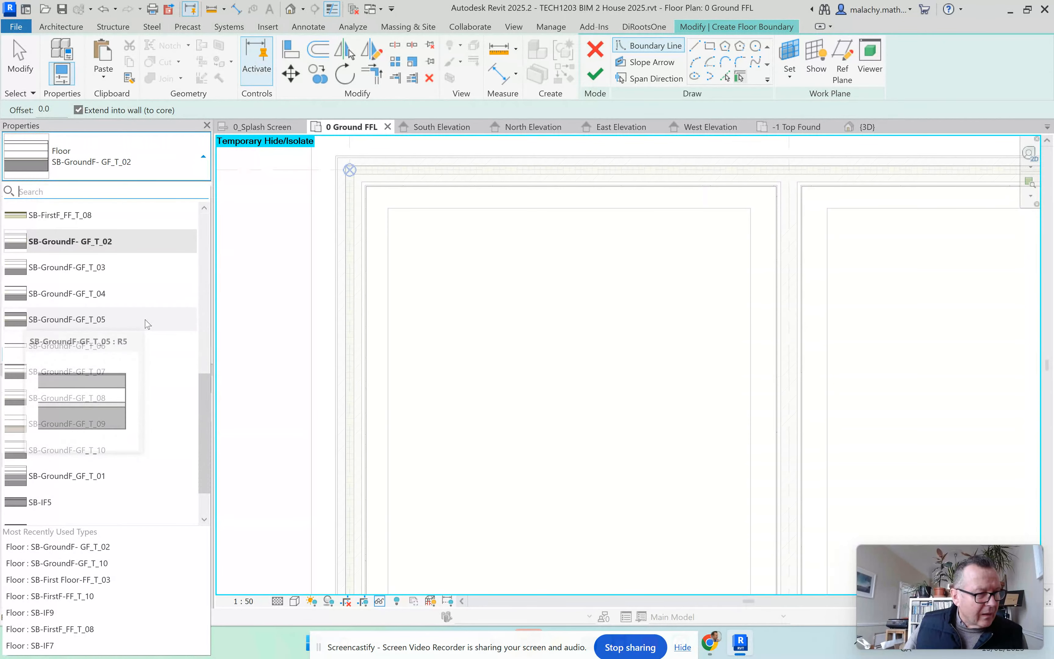
left_click(290, 322)
scroll(641, 414, "down", 5)
scroll(648, 416, "down", 5)
scroll(393, 382, "up", 4)
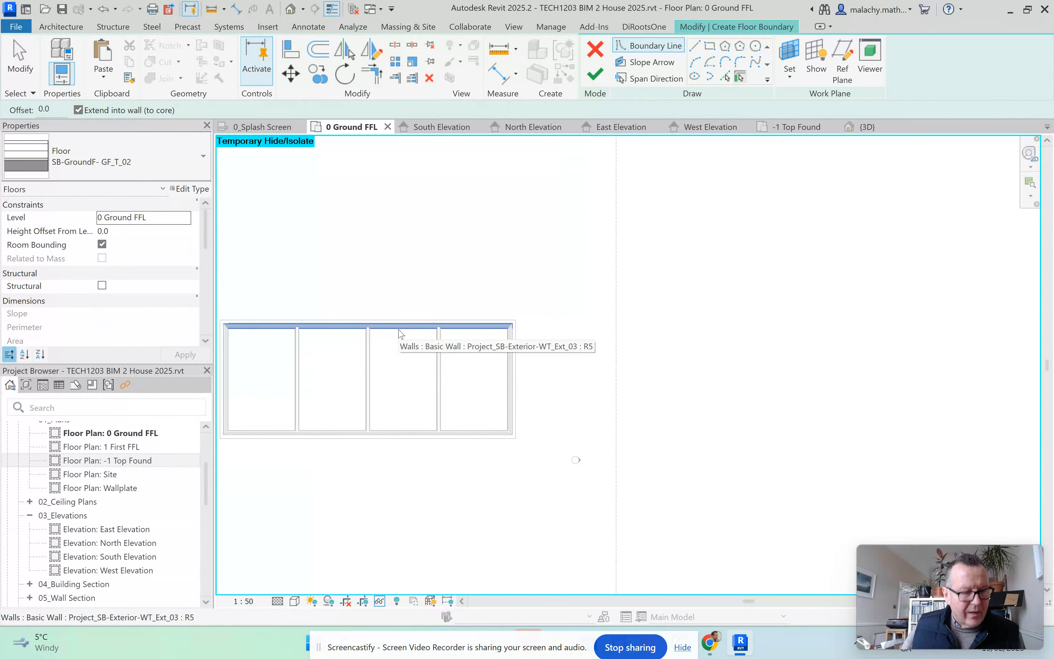
key("Tab")
key("Tab")
key("Tab")
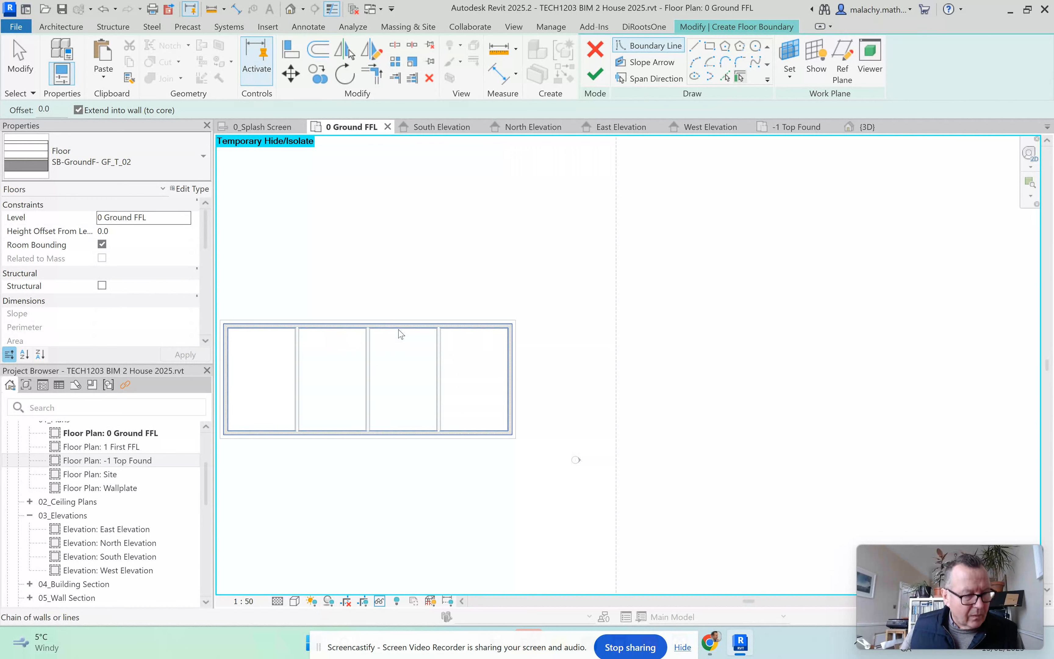
key("Tab")
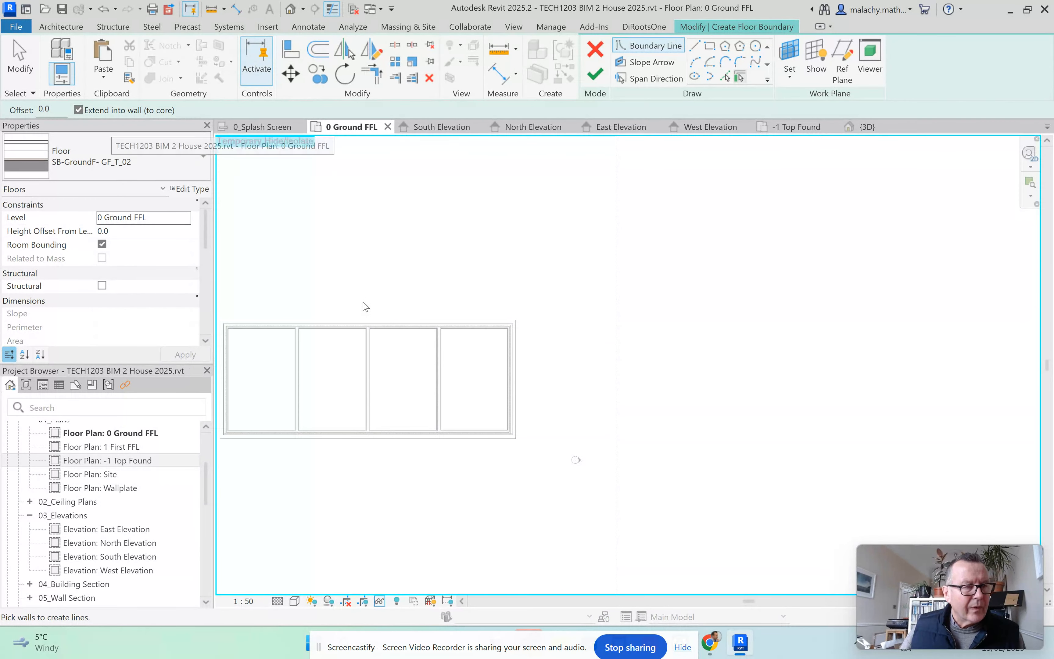
left_click(596, 50)
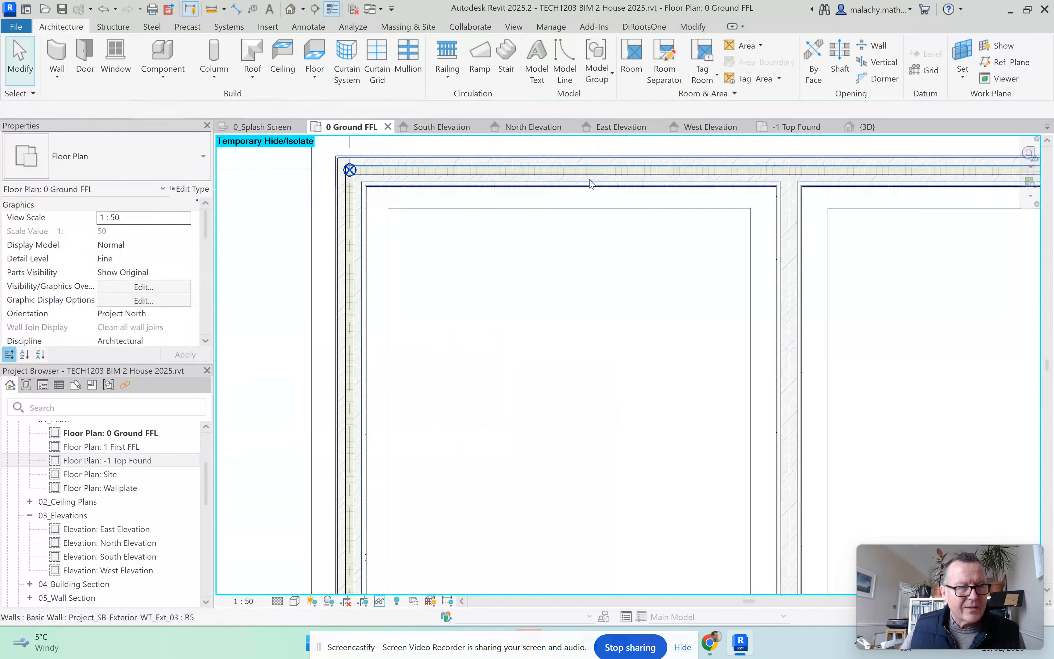
Place a vertical wall section line through the separate building beside the project area on the 0 Ground FFL plan
scroll(522, 268, "down", 5)
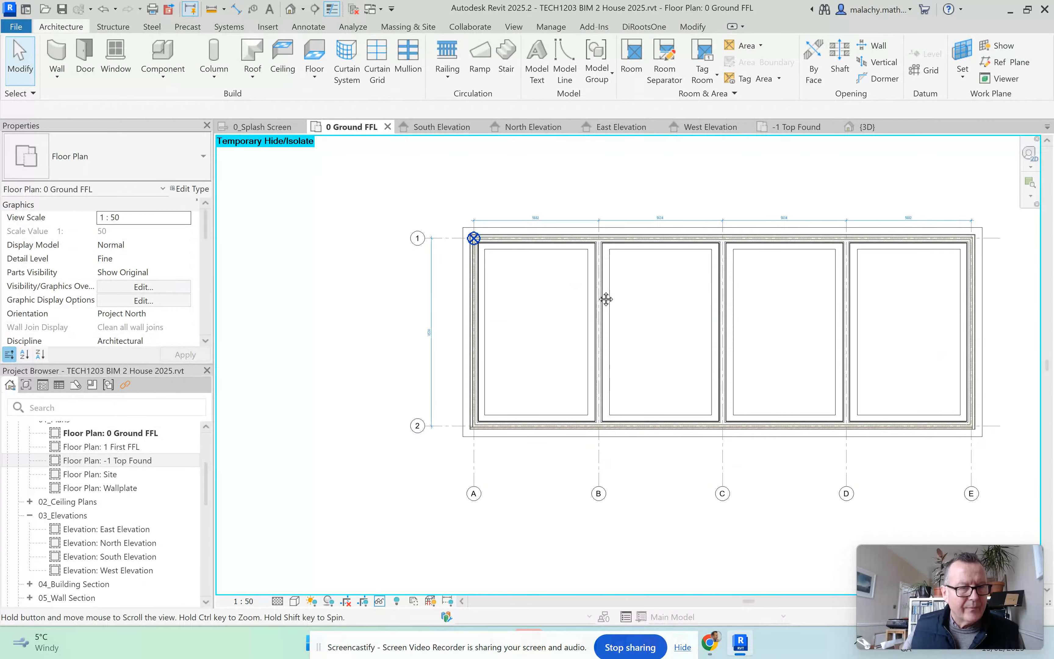
middle_click_drag(606, 300, 719, 318)
scroll(365, 232, "down", 2)
middle_click_drag(383, 231, 566, 246)
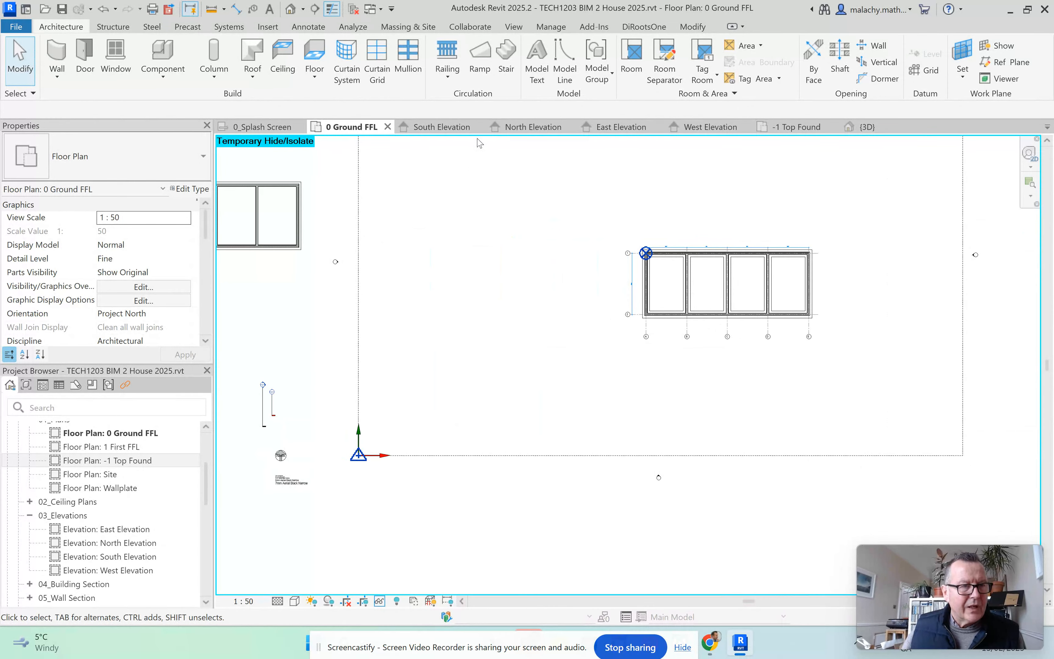
left_click(315, 9)
left_click(275, 172)
left_click(276, 264)
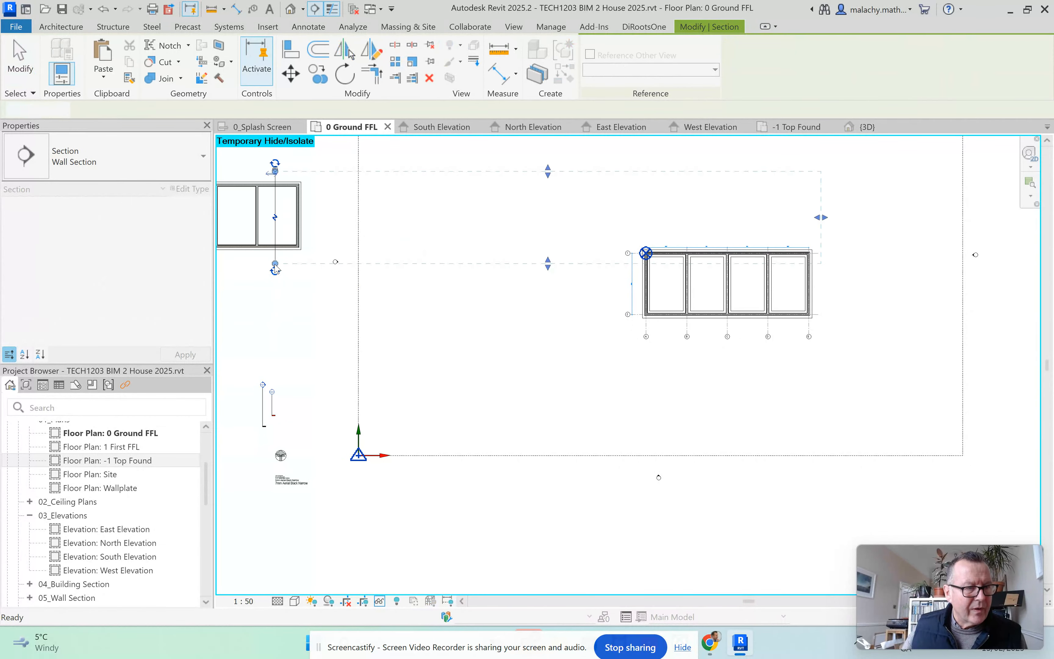
key("Escape")
key("Escape")
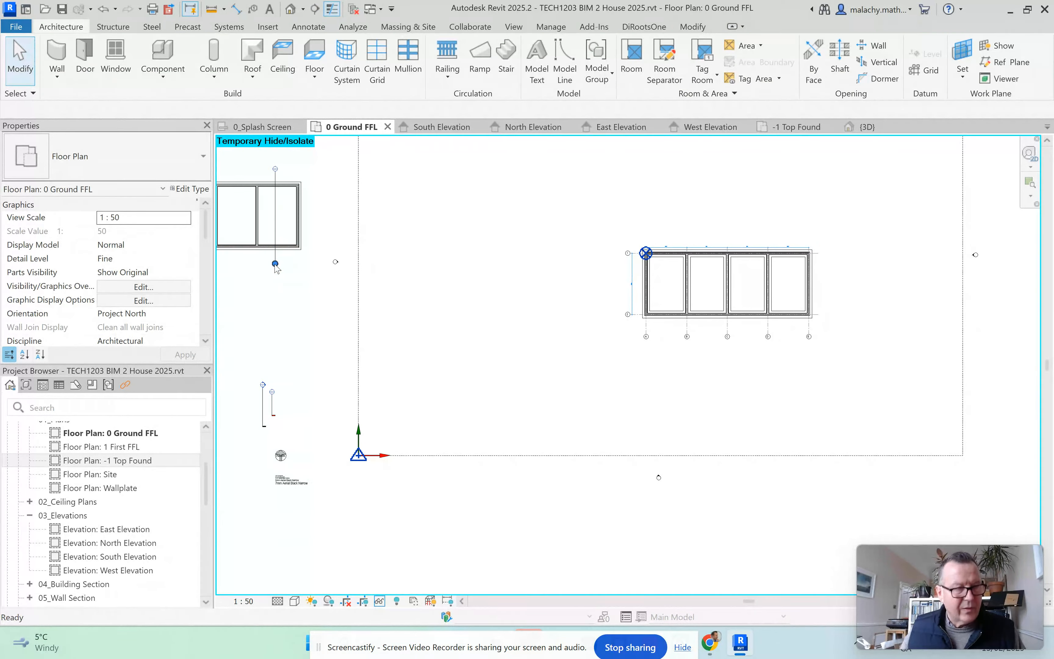
Open the new section view and examine the ground floor slab between the walls
double_click(276, 170)
left_click(567, 492)
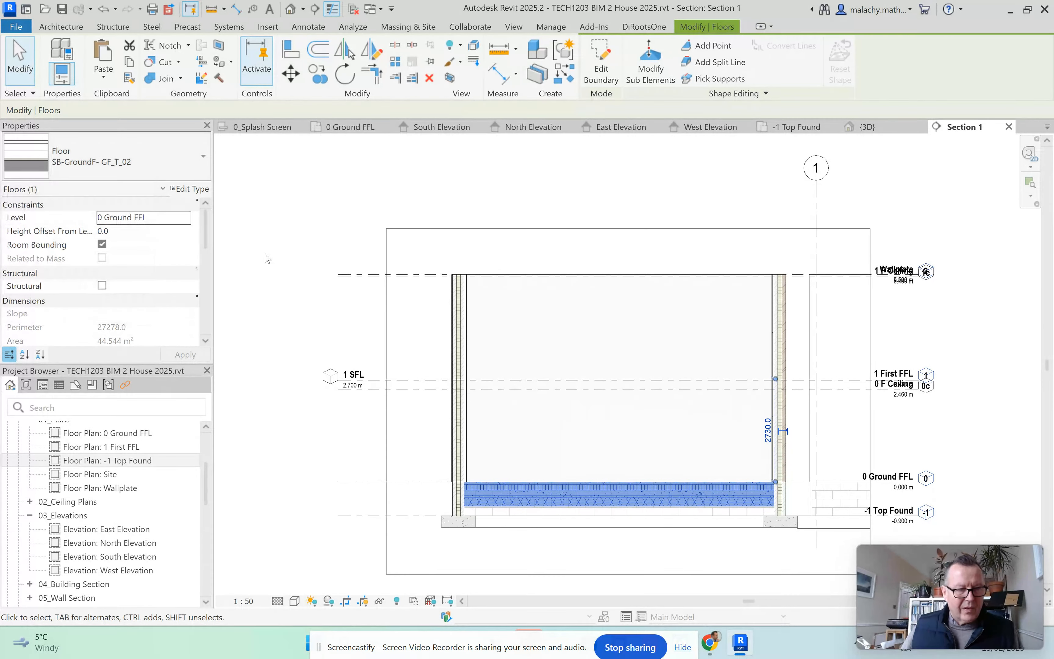
left_click(517, 191)
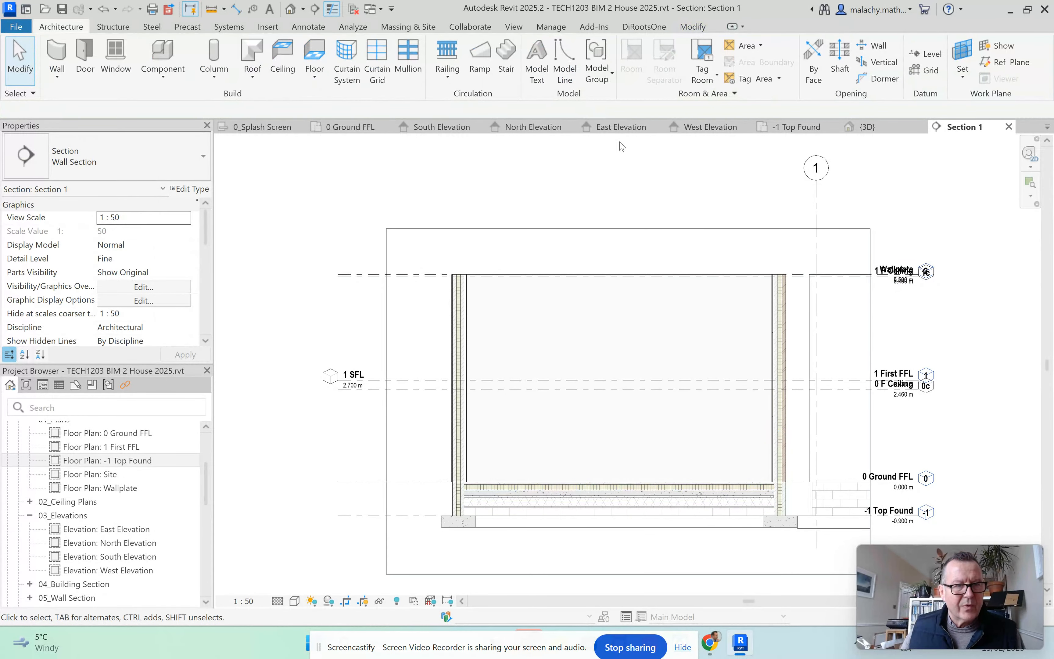
Start an architectural floor on the 0 Ground FFL plan and review the layer structure of type SB-GroundF- GF_T_02
left_click(375, 128)
scroll(653, 270, "up", 10)
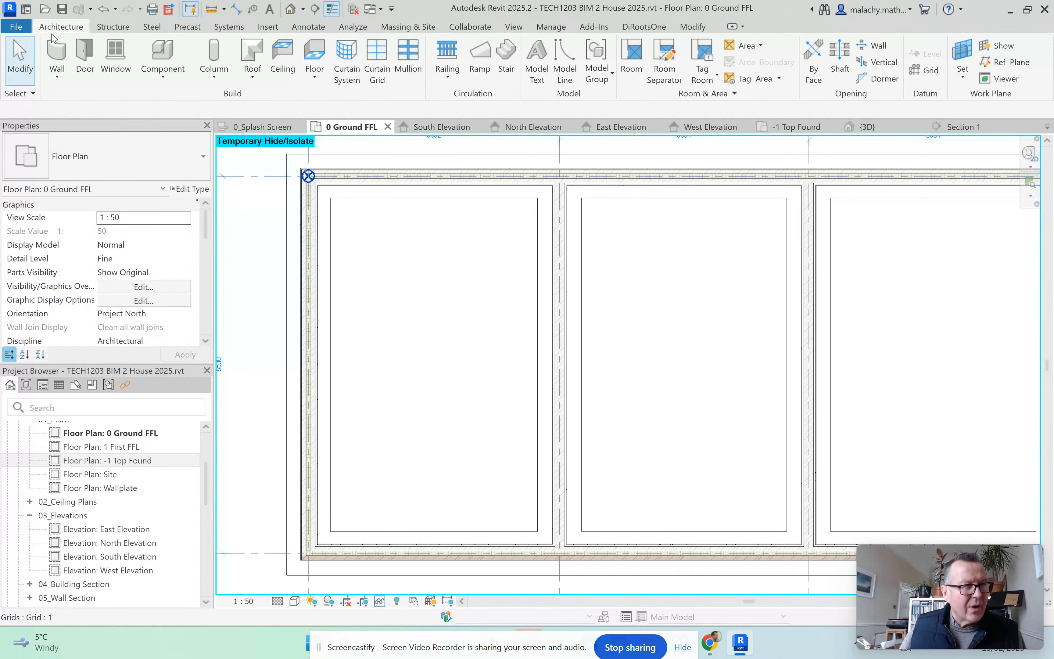
left_click(315, 75)
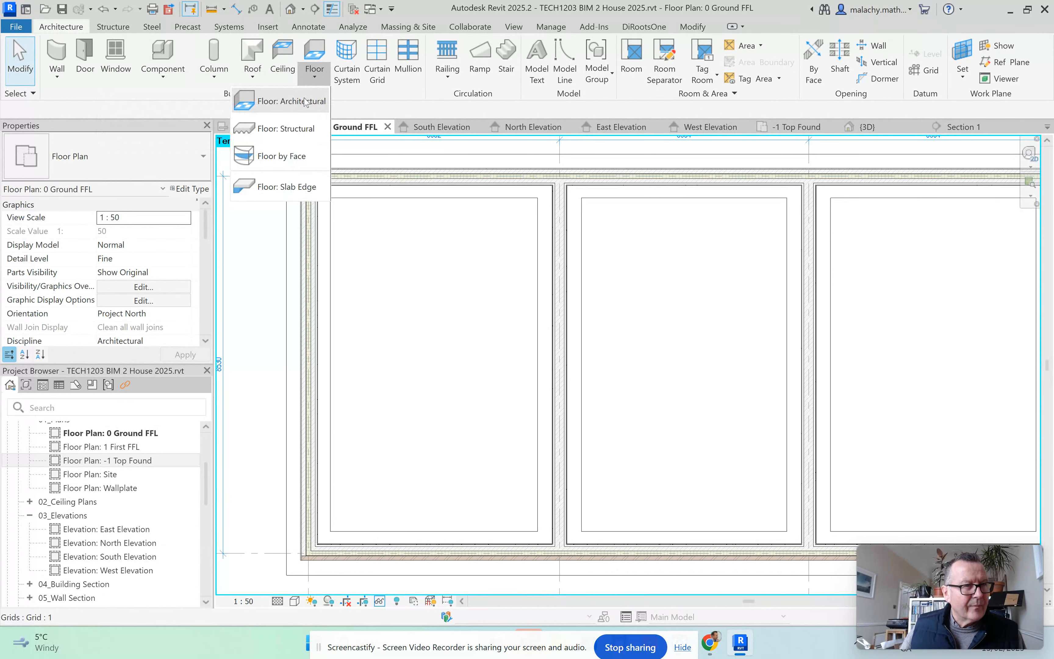
left_click(306, 102)
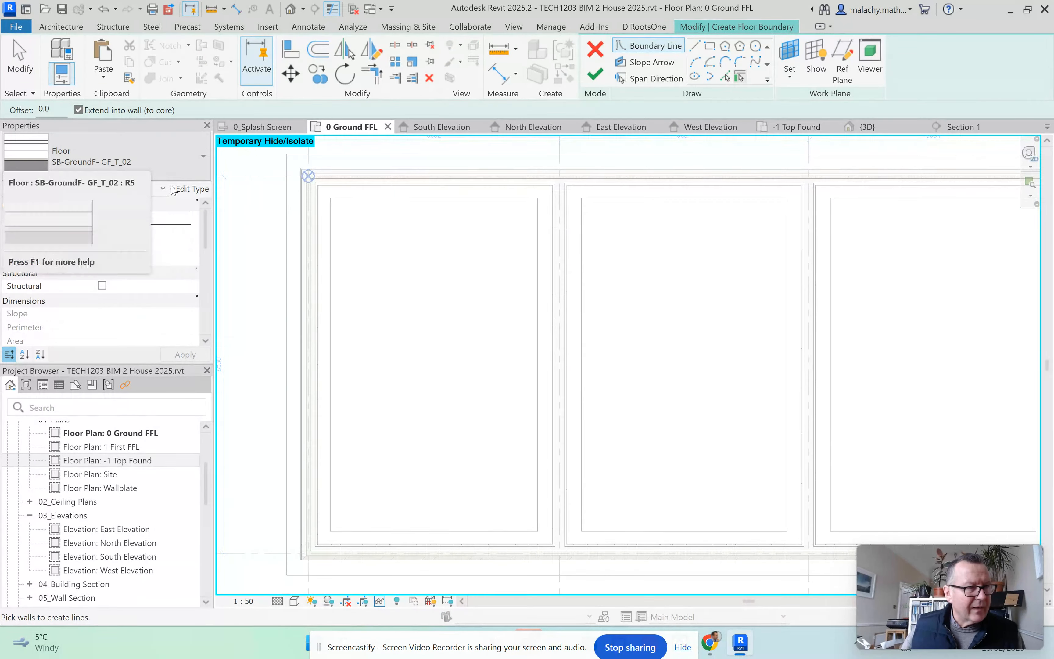
left_click(190, 189)
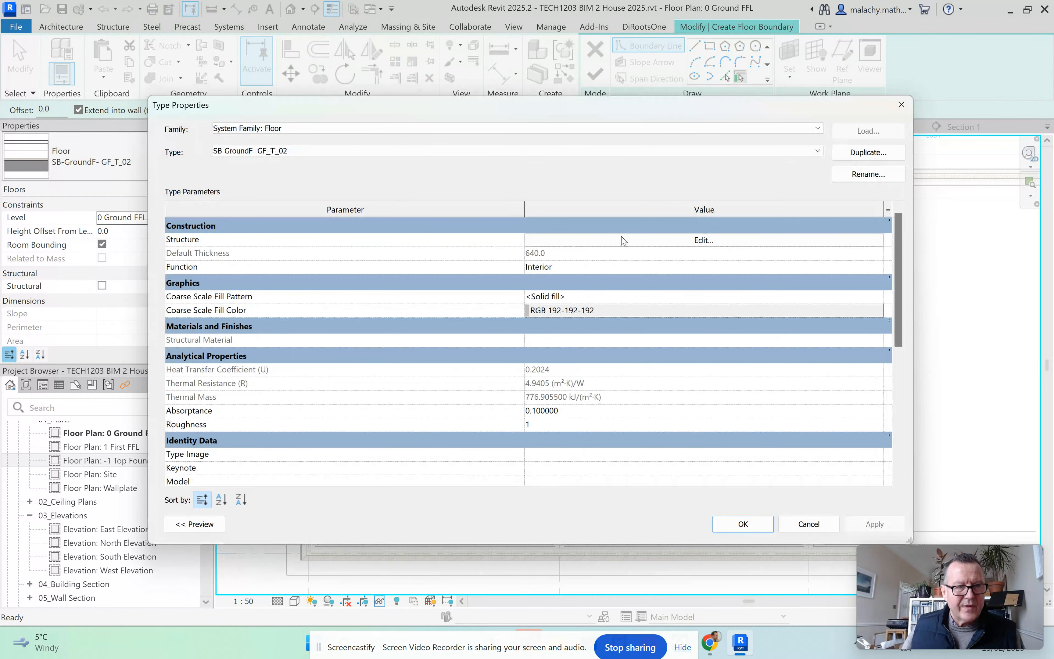
left_click(623, 237)
left_click_drag(525, 96, 517, 42)
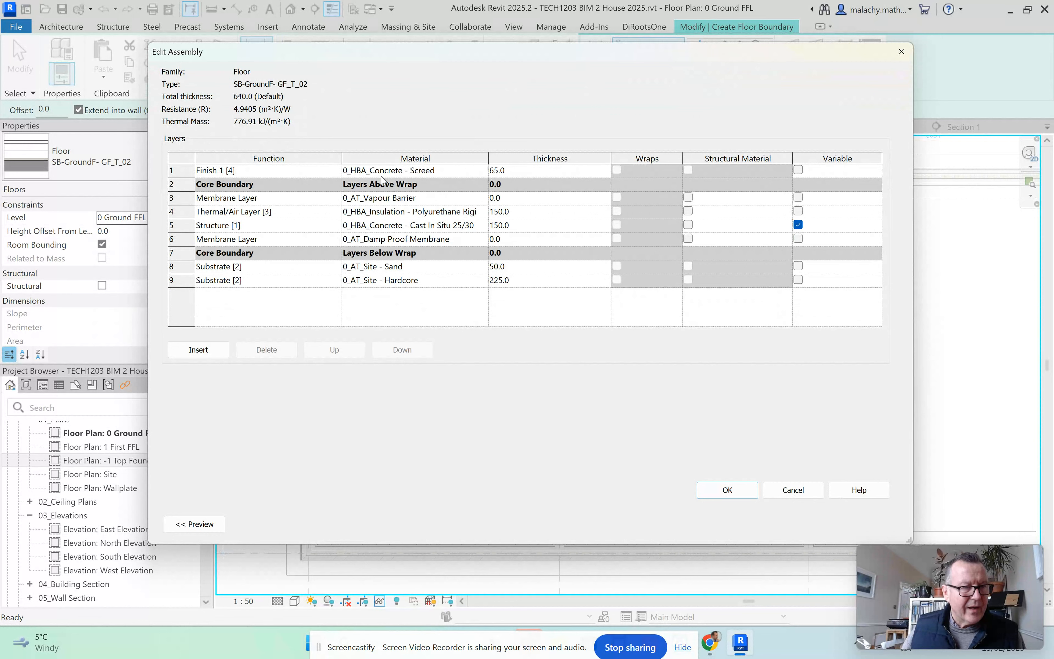
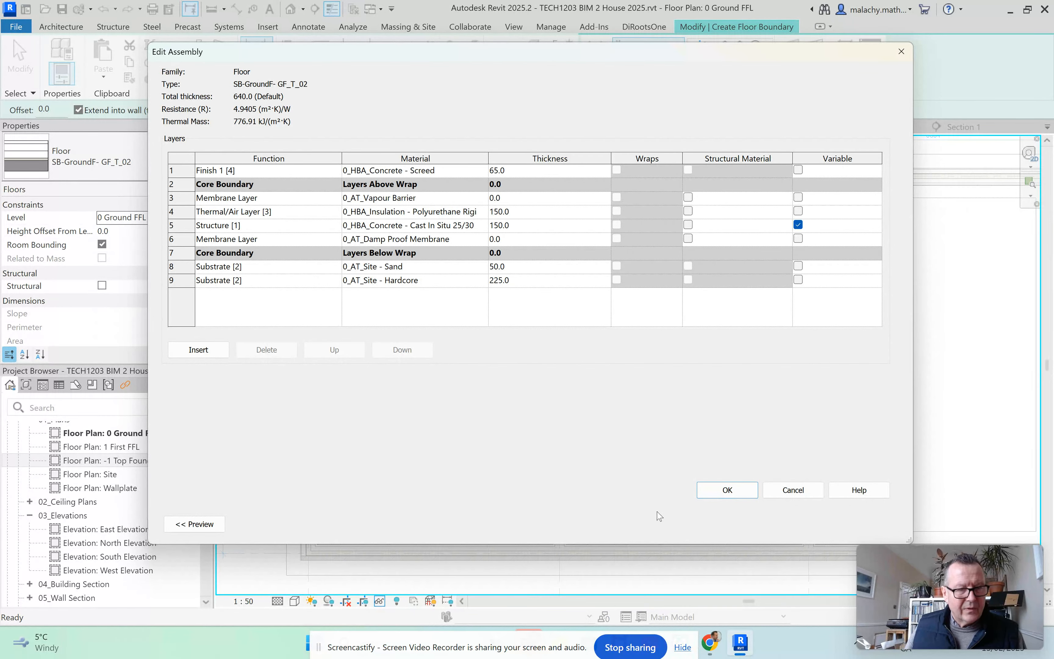
left_click(719, 491)
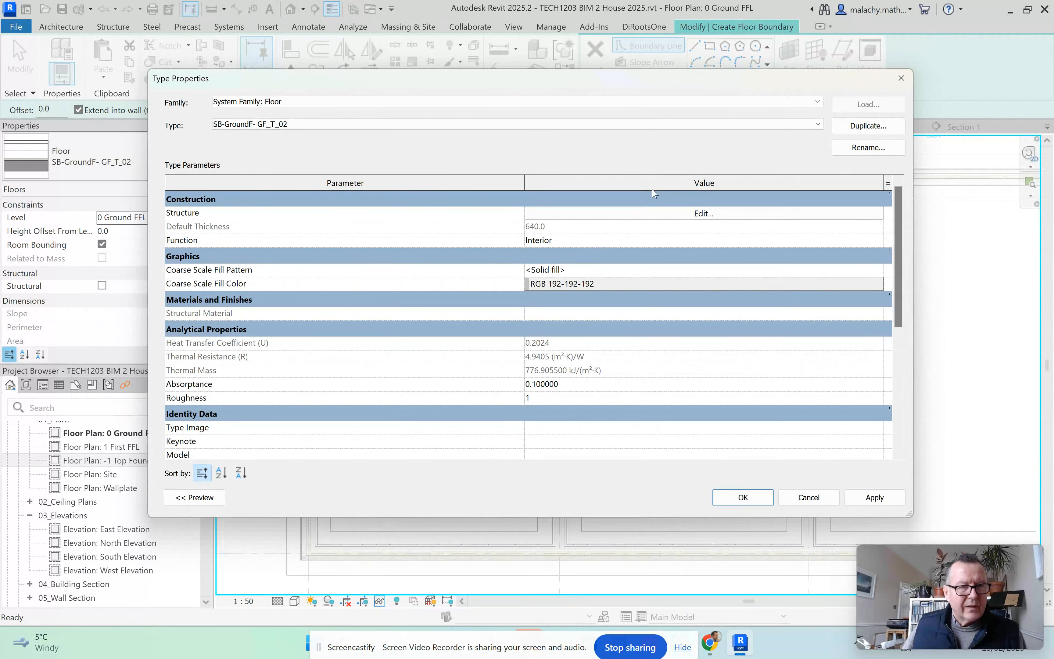
left_click(741, 498)
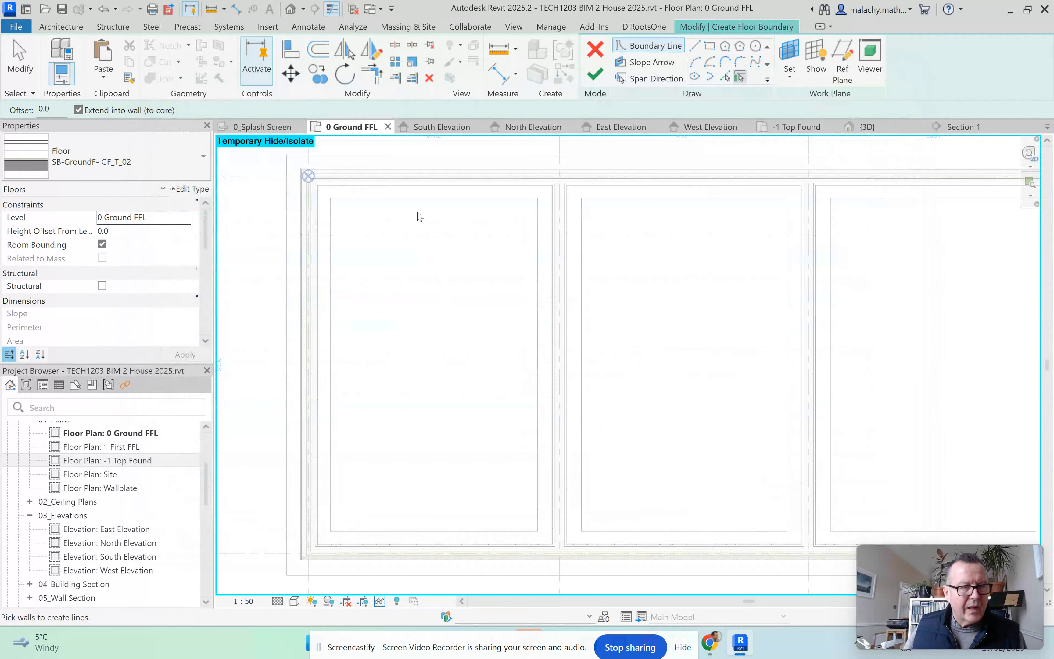
Sketch a rectangular floor boundary between opposite inner wall corners of the bay between grids A and B
left_click(710, 46)
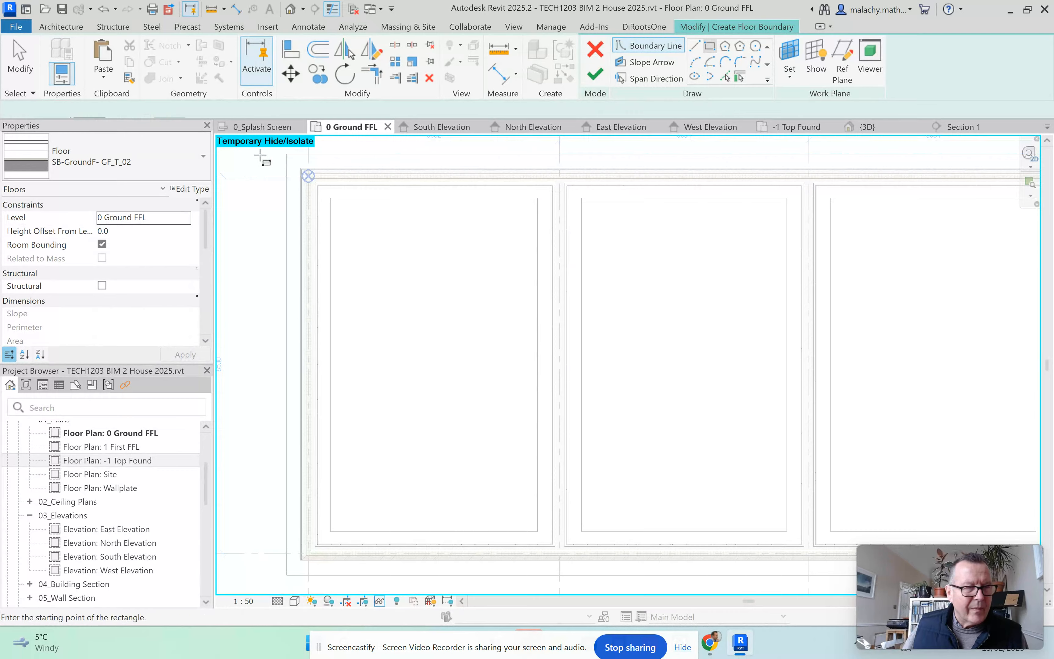
scroll(319, 179, "up", 3)
scroll(320, 179, "up", 3)
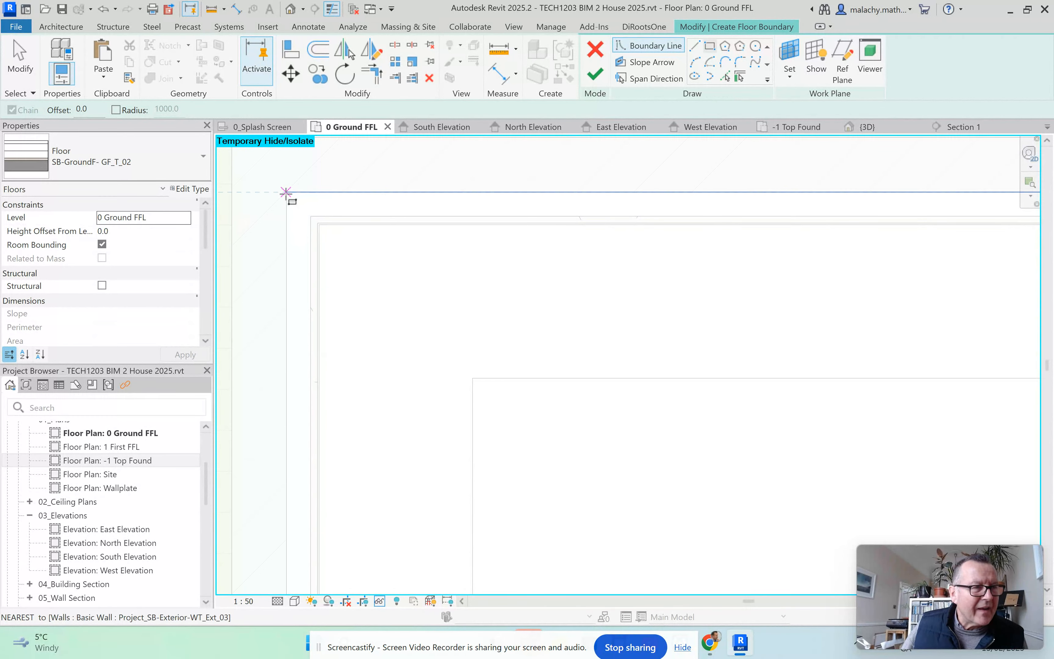
scroll(286, 196, "up", 5)
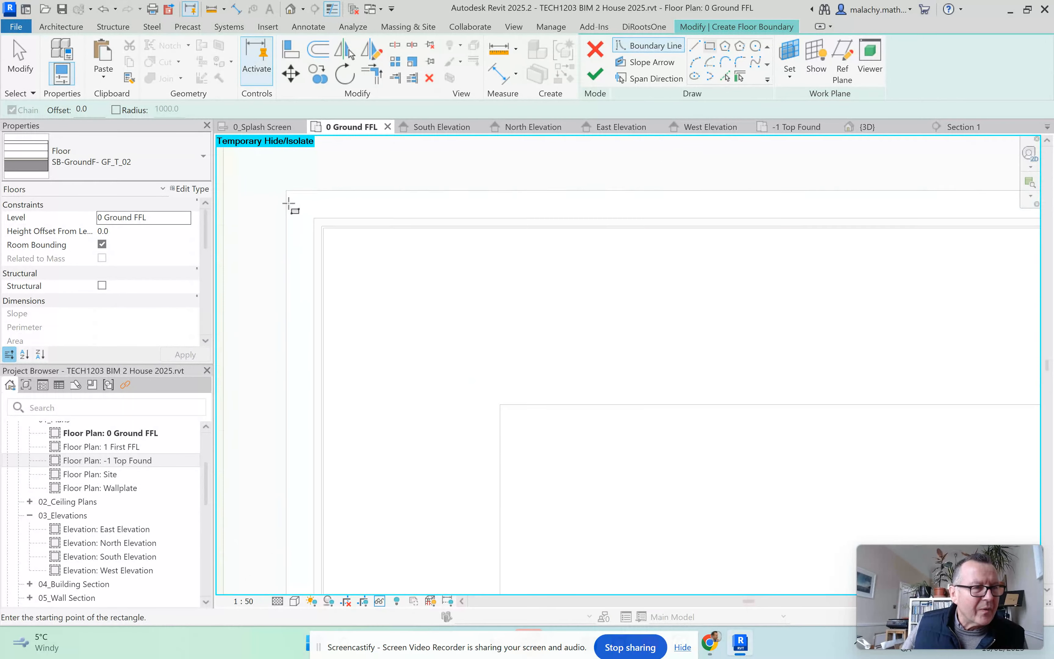
left_click(283, 178)
scroll(332, 233, "down", 2)
scroll(333, 238, "down", 4)
middle_click_drag(459, 425, 270, 217)
scroll(299, 295, "up", 4)
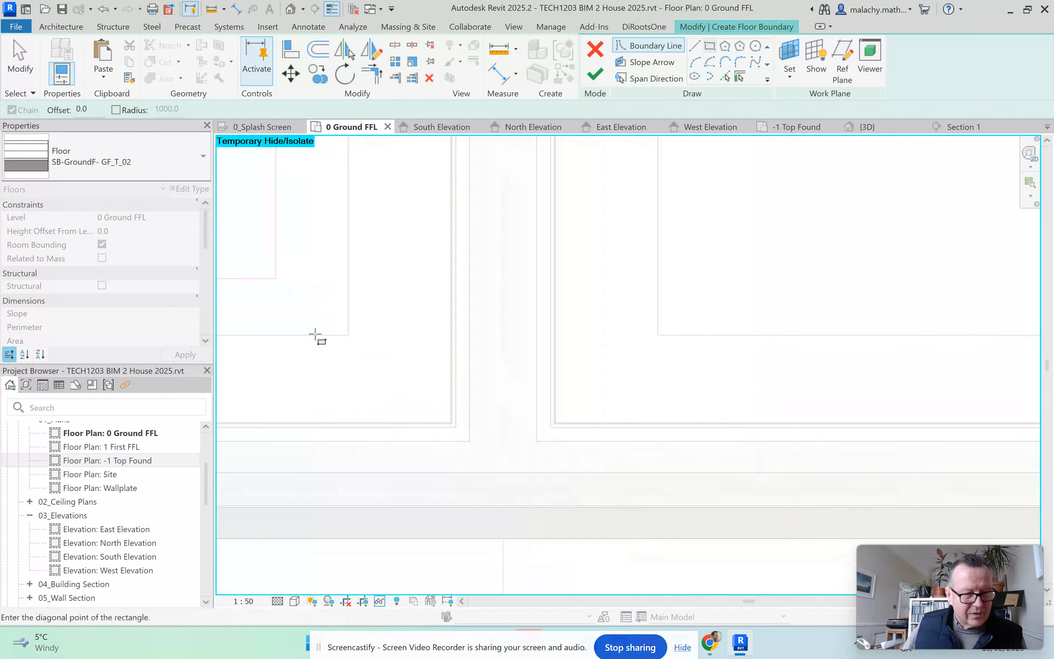
left_click(470, 441)
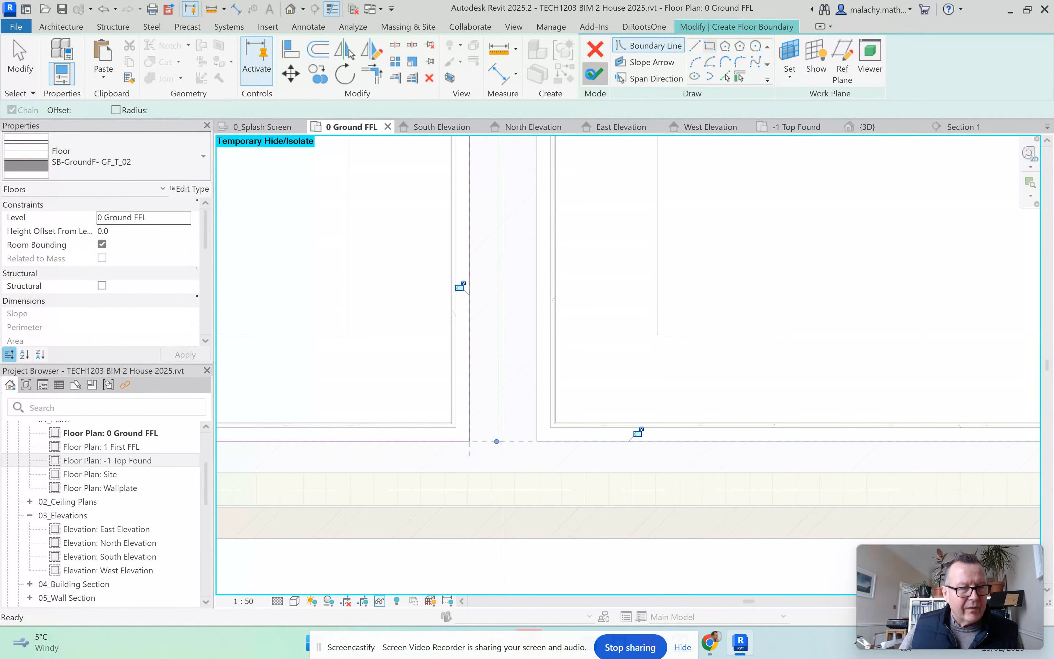
Finish the SB-GroundF- GF_T_02 floor in bay A–B without attaching the walls to its bottom, and clear the selection
left_click(593, 75)
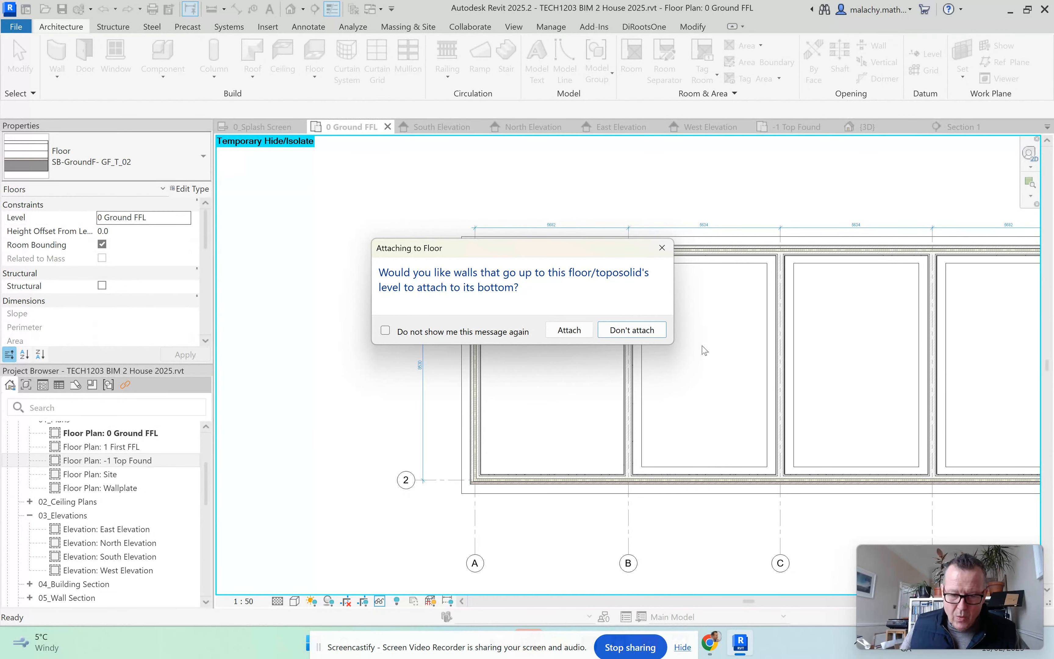
left_click(632, 330)
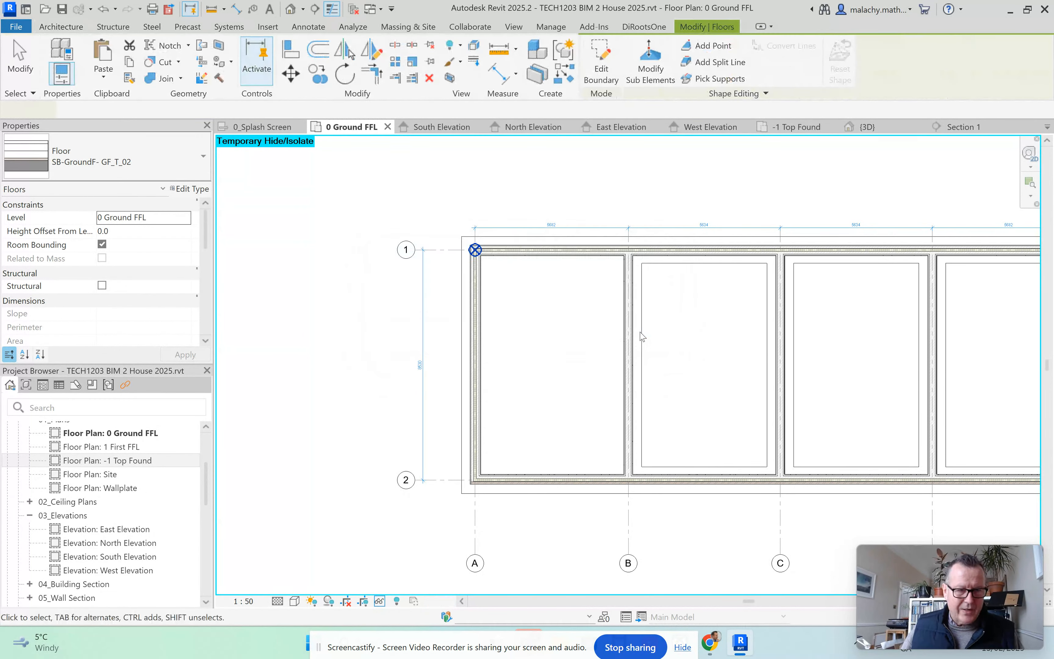
scroll(640, 338, "up", 5)
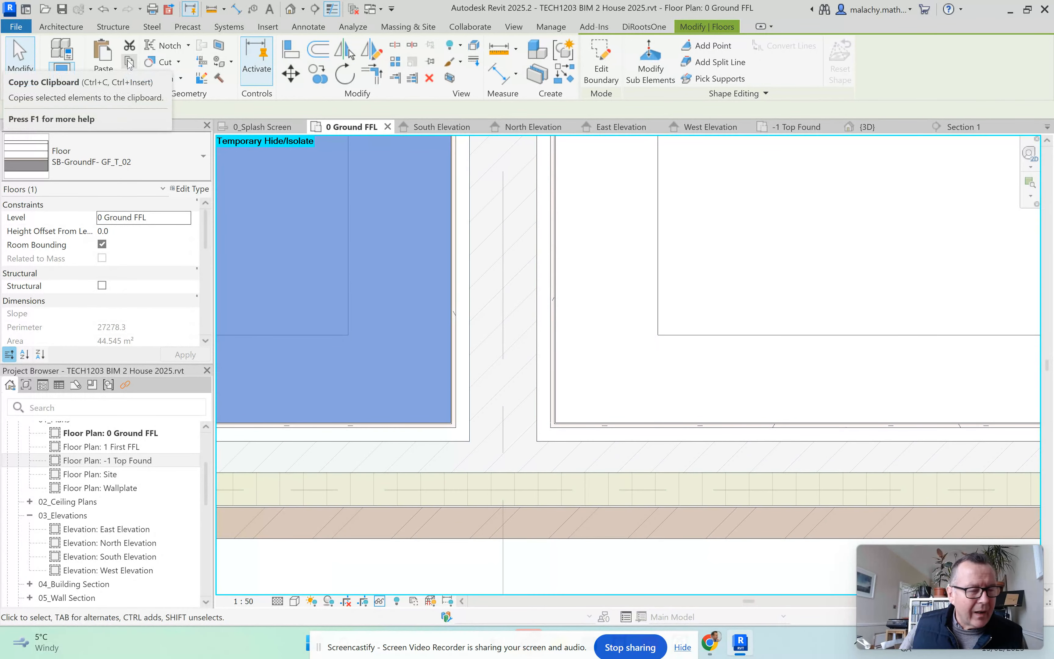
scroll(608, 301, "down", 3)
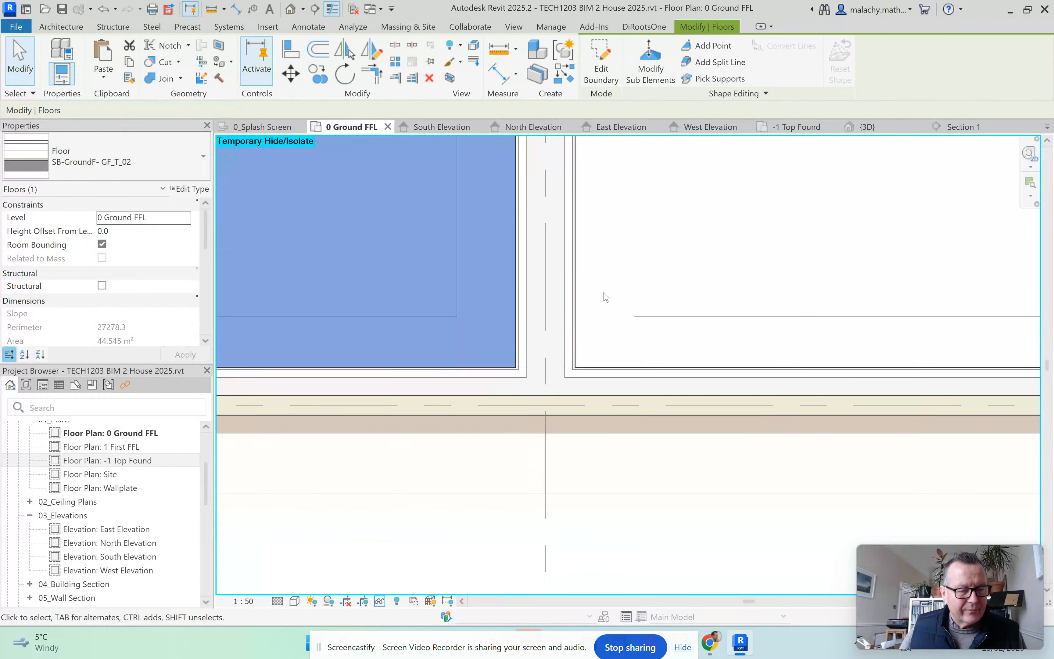
scroll(610, 305, "down", 2)
left_click(624, 414)
scroll(627, 479, "up", 4)
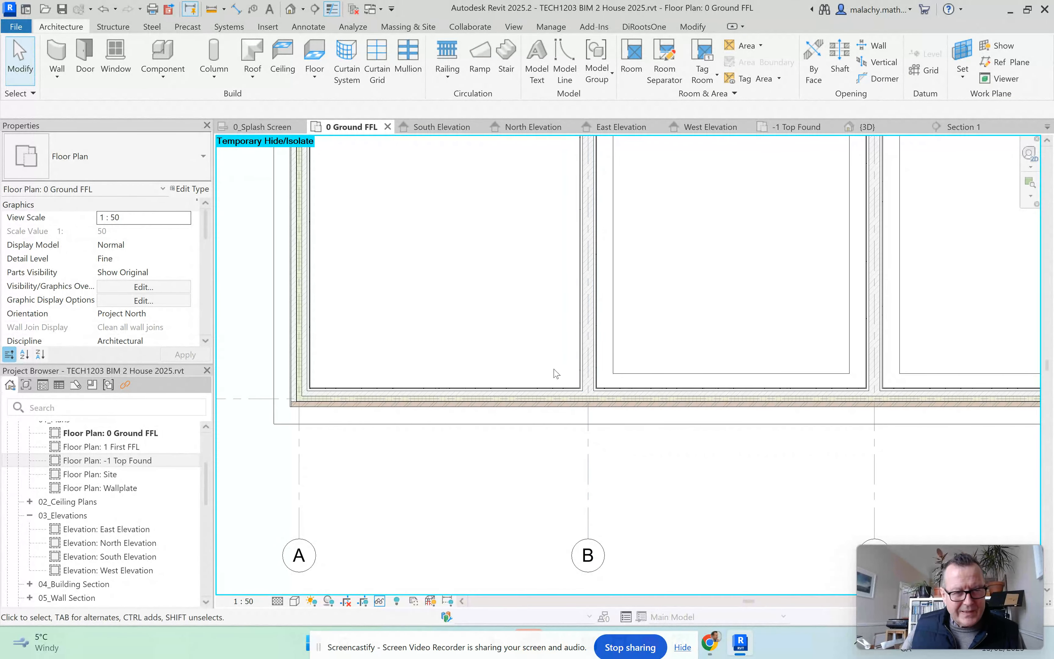
scroll(545, 362, "down", 4)
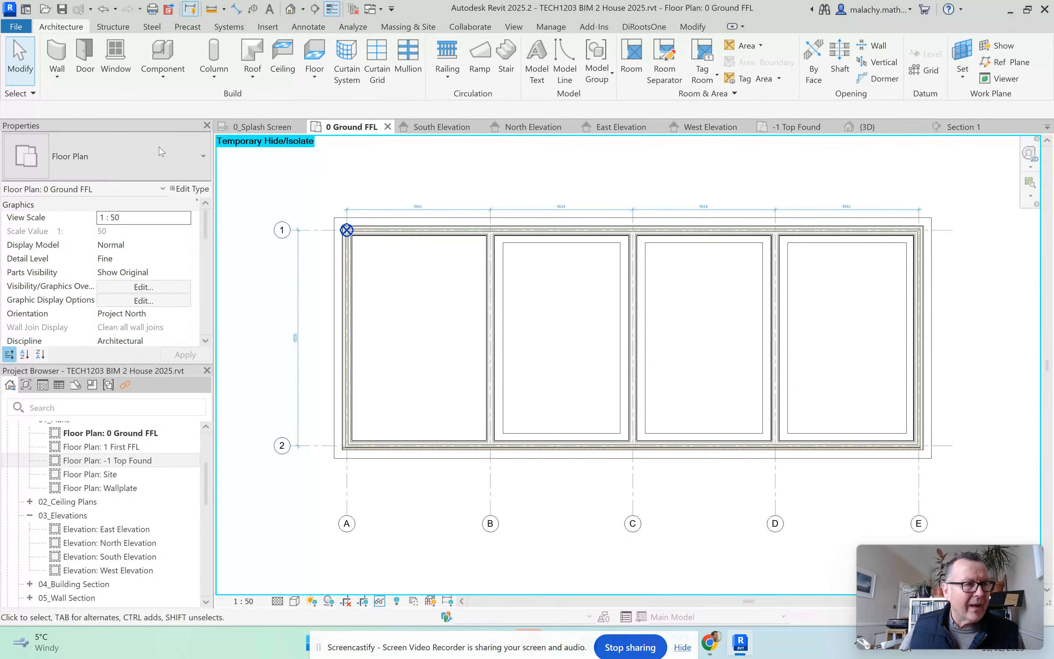
Start another architectural floor and sketch its rectangular boundary along the inner wall faces between grids B and C
left_click(315, 80)
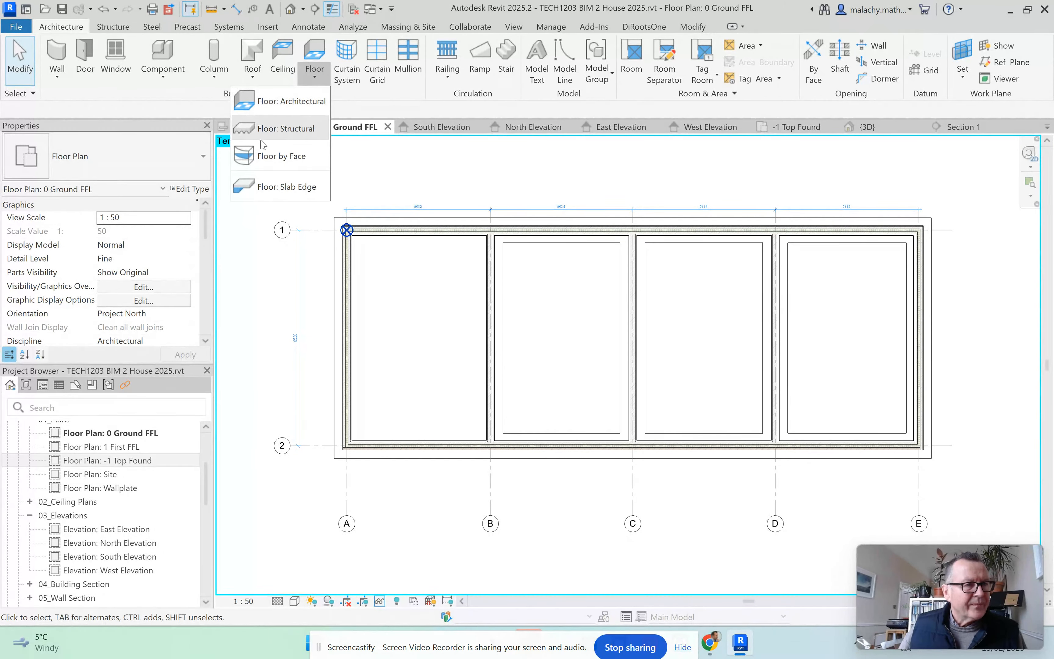
left_click(288, 102)
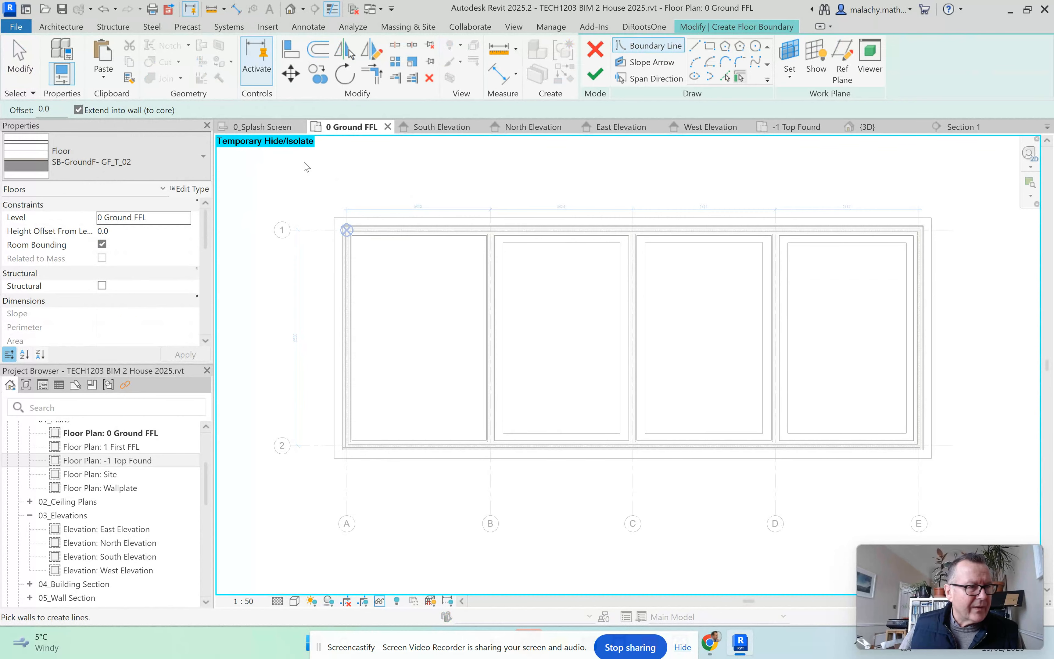
left_click(710, 46)
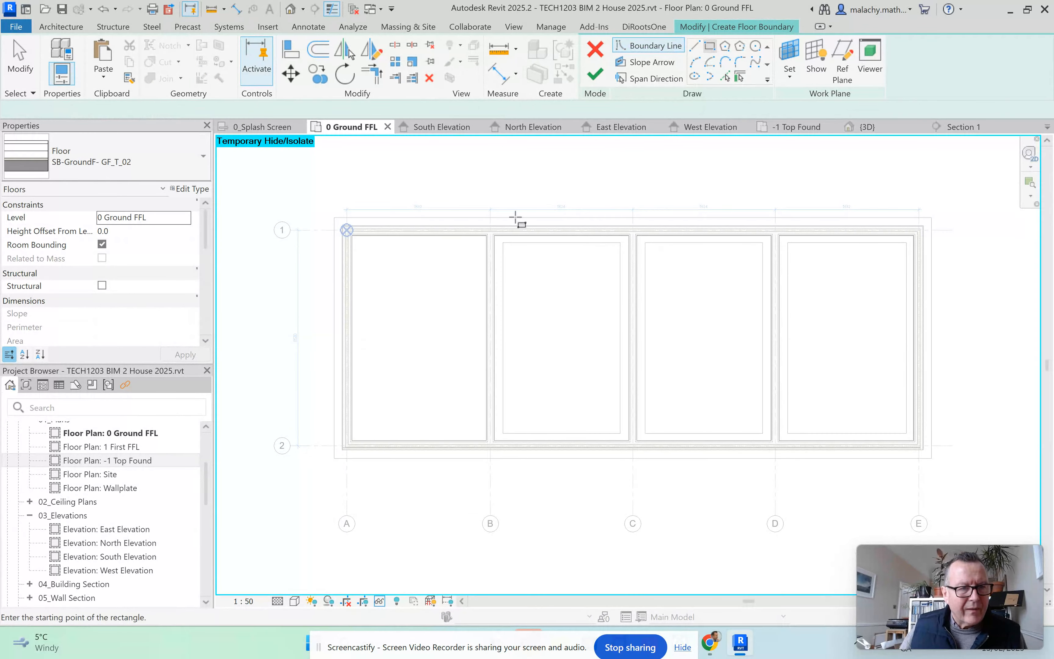
scroll(497, 240, "up", 4)
scroll(497, 242, "up", 3)
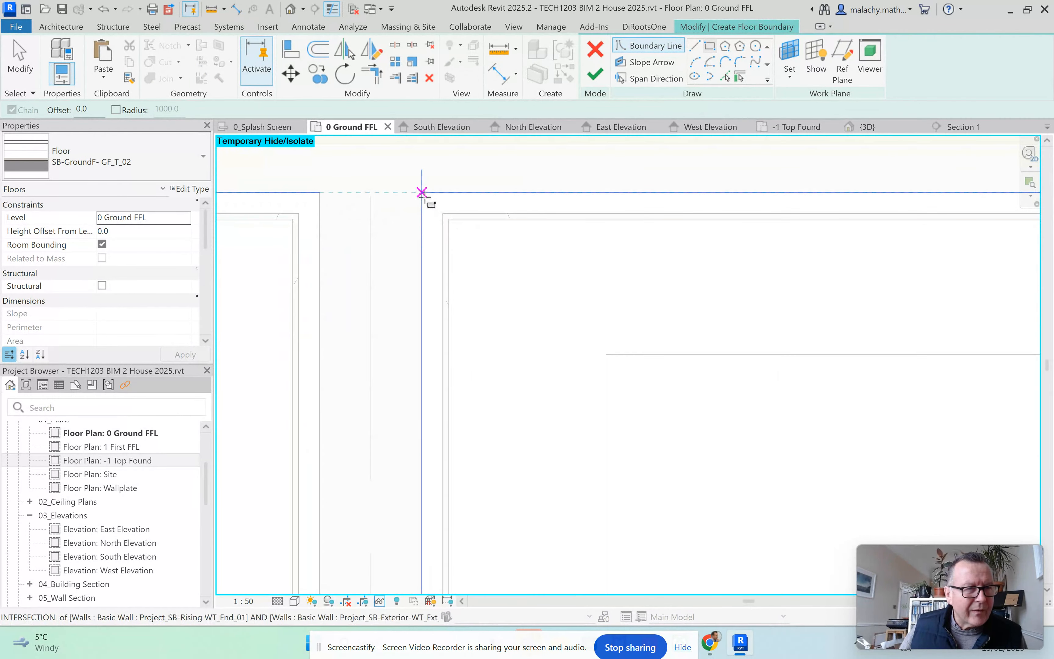
left_click(422, 192)
scroll(536, 336, "down", 5)
middle_click_drag(617, 461, 393, 300)
scroll(462, 455, "up", 6)
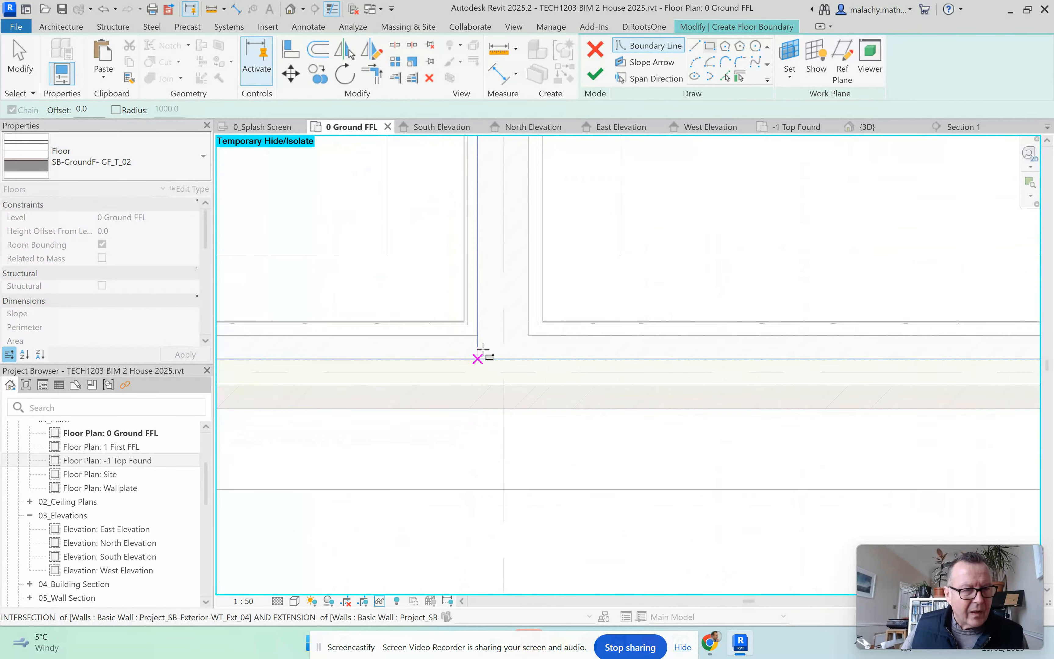
left_click(478, 336)
Finish the floor in bay B–C, leave the walls unattached to its bottom, and deselect it
scroll(610, 327, "down", 4)
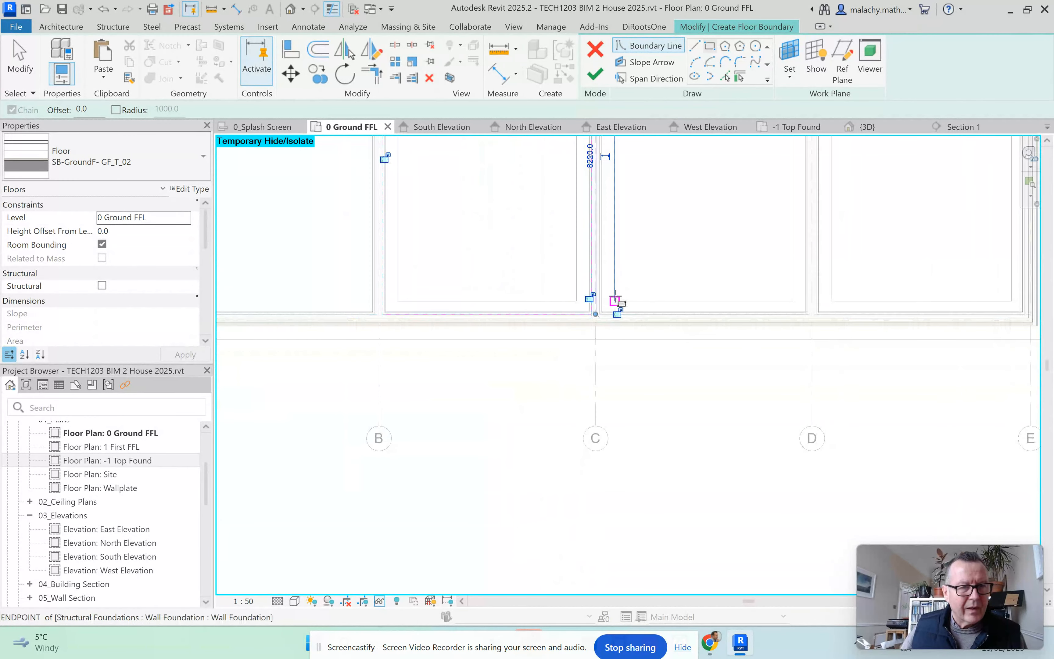
left_click(596, 77)
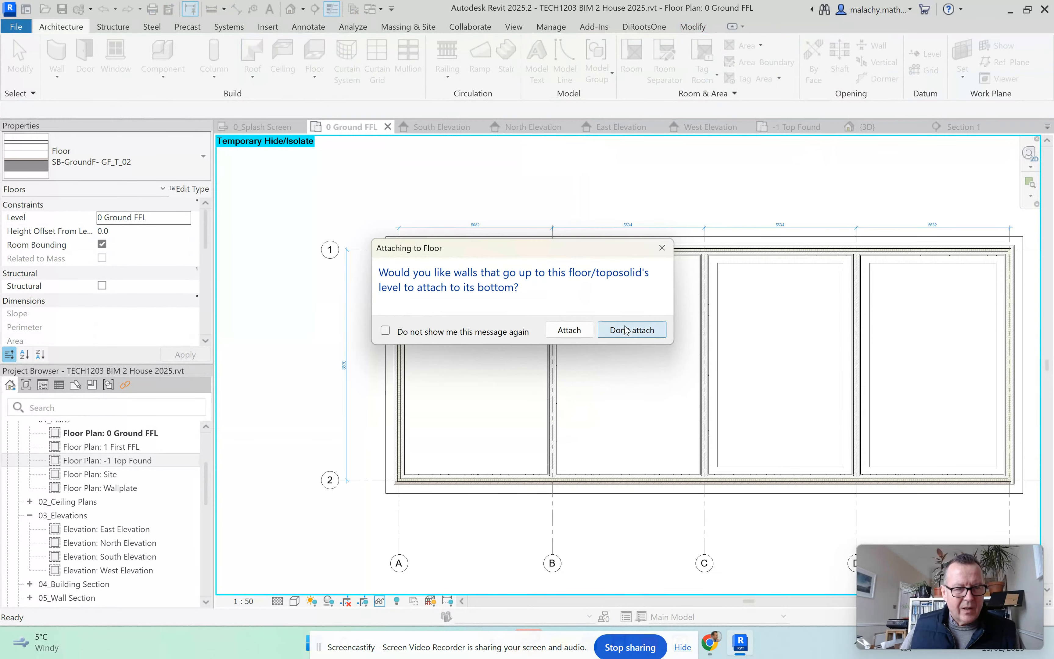
left_click(632, 332)
scroll(615, 382, "up", 2)
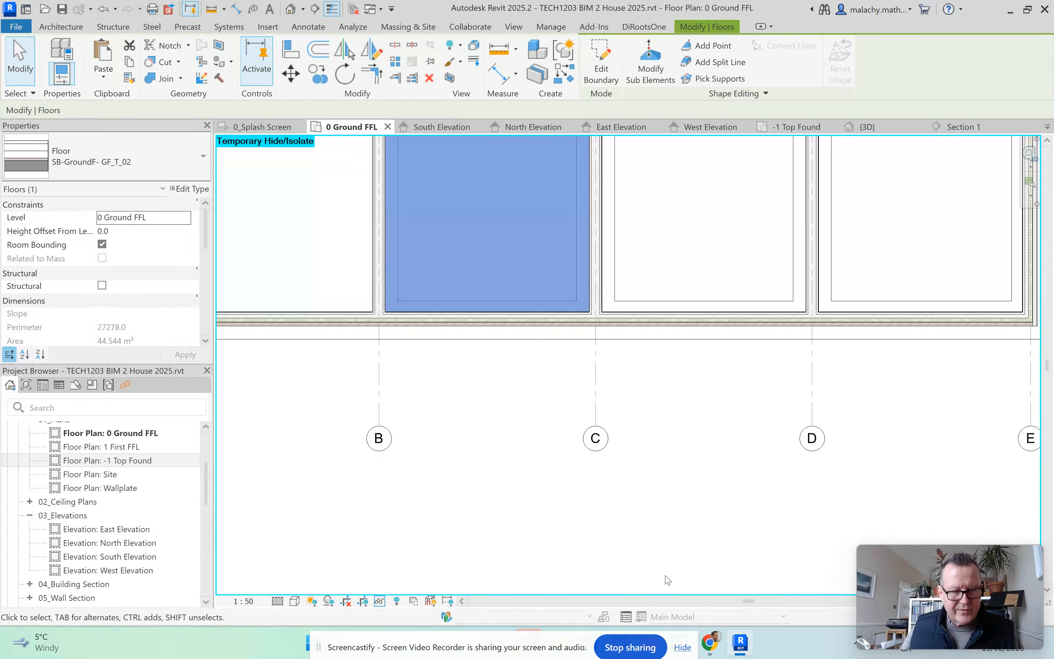
left_click(662, 536)
scroll(616, 509, "down", 3)
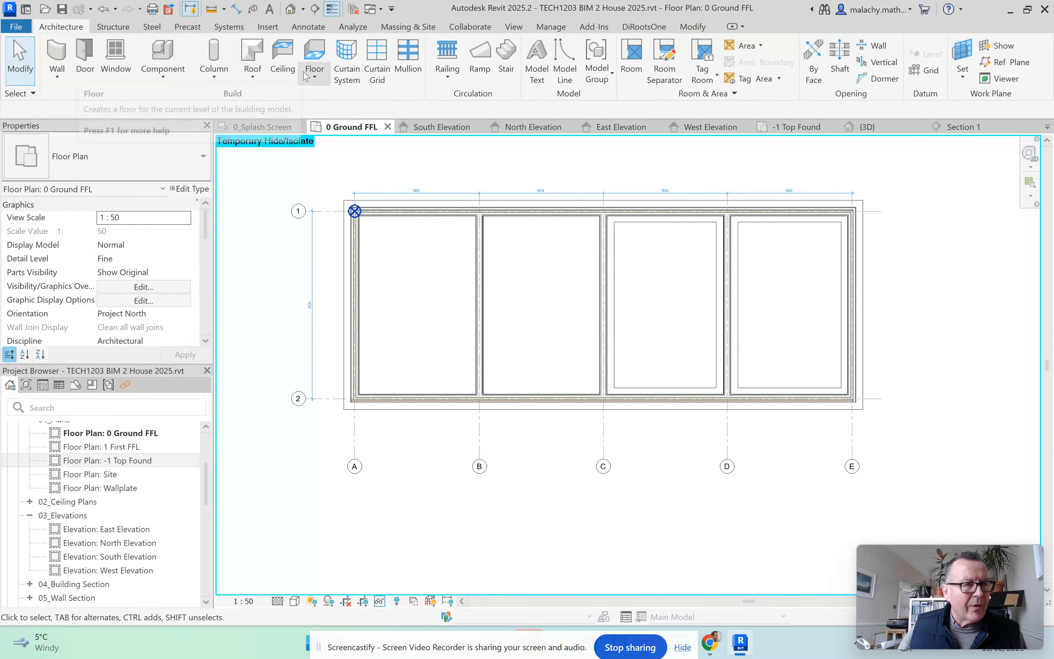
Start a third architectural floor and sketch its rectangular boundary along the inner wall faces between grids C and D
left_click(314, 78)
left_click(279, 101)
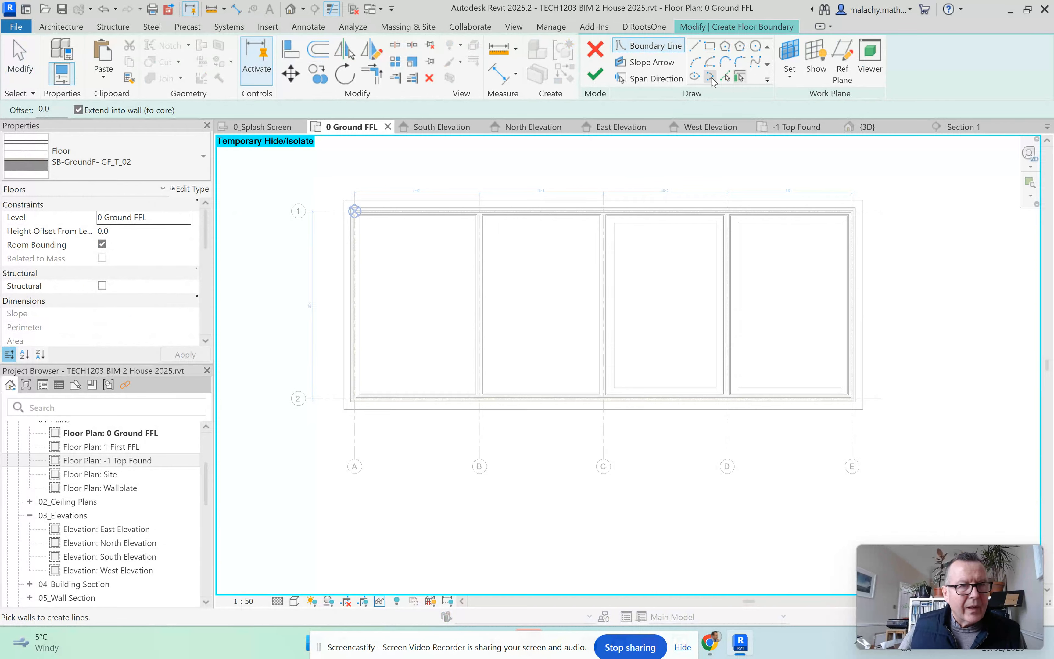
left_click(709, 46)
scroll(619, 217, "up", 6)
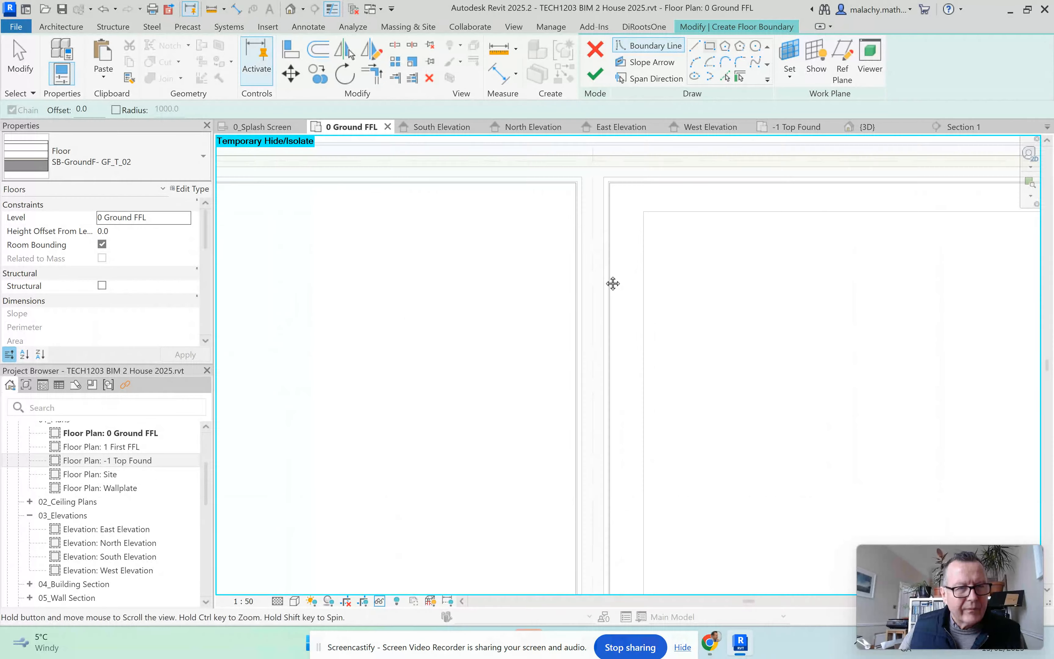
scroll(576, 318, "up", 3)
left_click(538, 271)
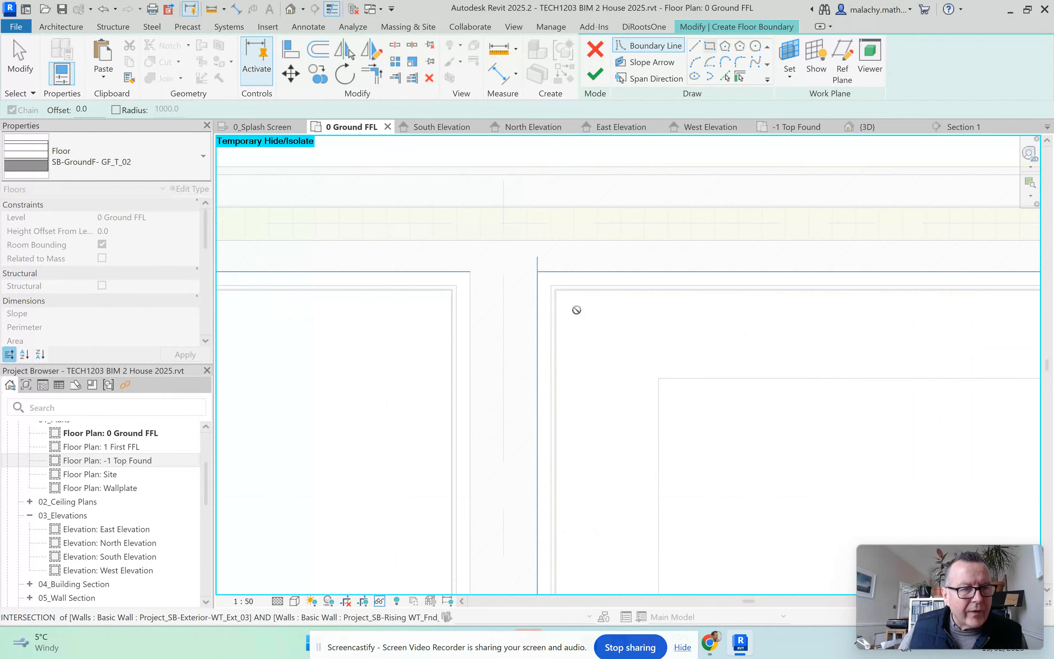
scroll(631, 379, "down", 2)
scroll(641, 405, "down", 5)
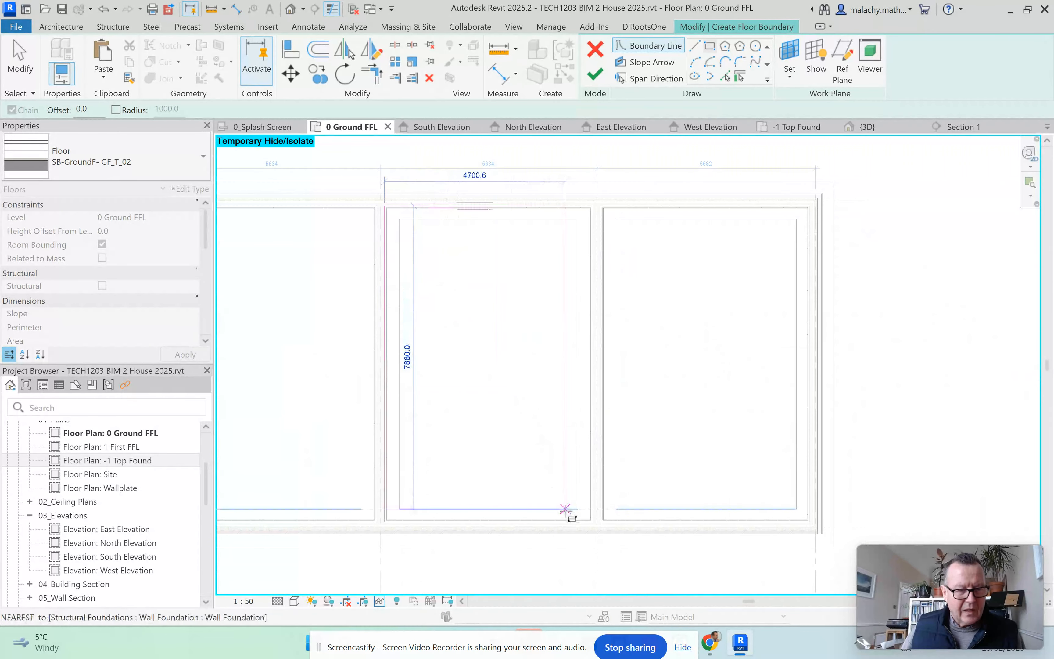
left_click(577, 520)
scroll(589, 523, "up", 5)
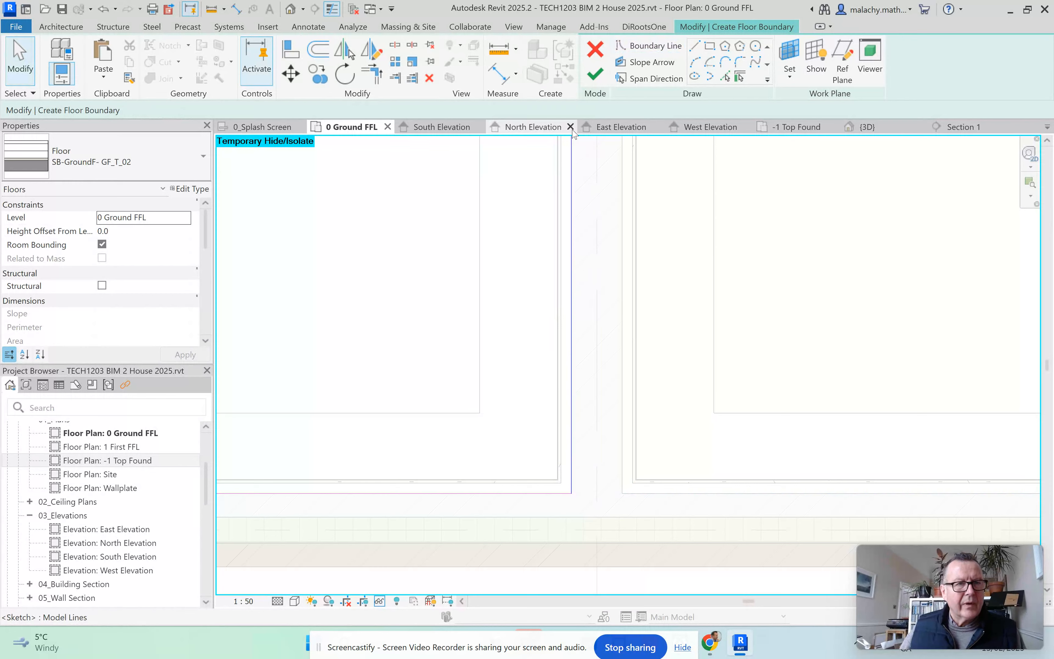
Finish the floor in bay C–D, leave the walls unattached to its bottom, and deselect it
left_click(596, 77)
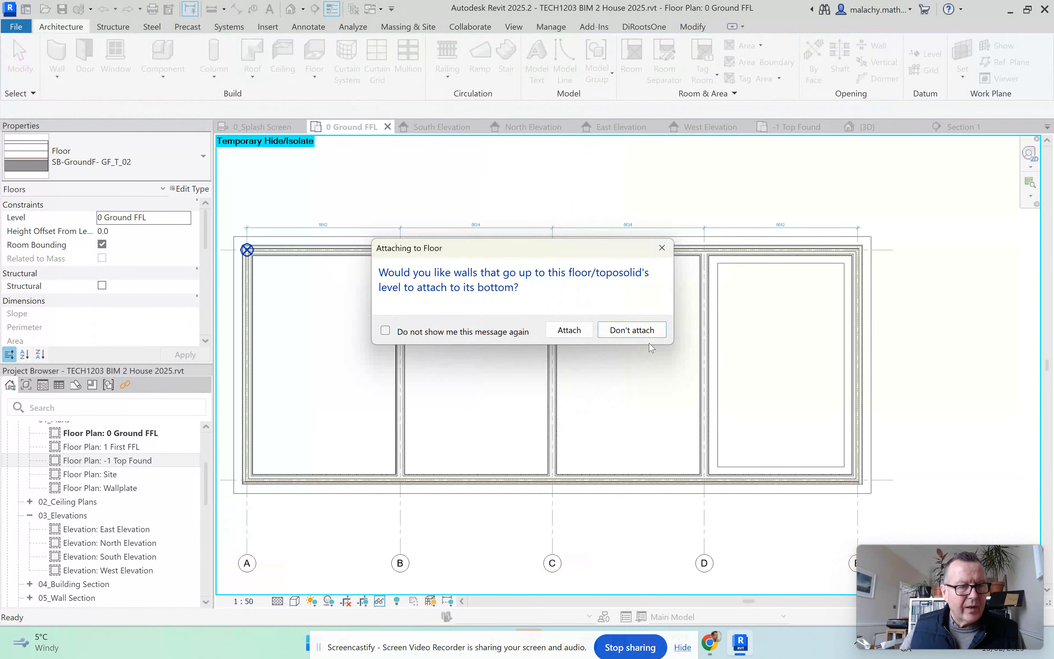
left_click(644, 331)
scroll(318, 188, "up", 5)
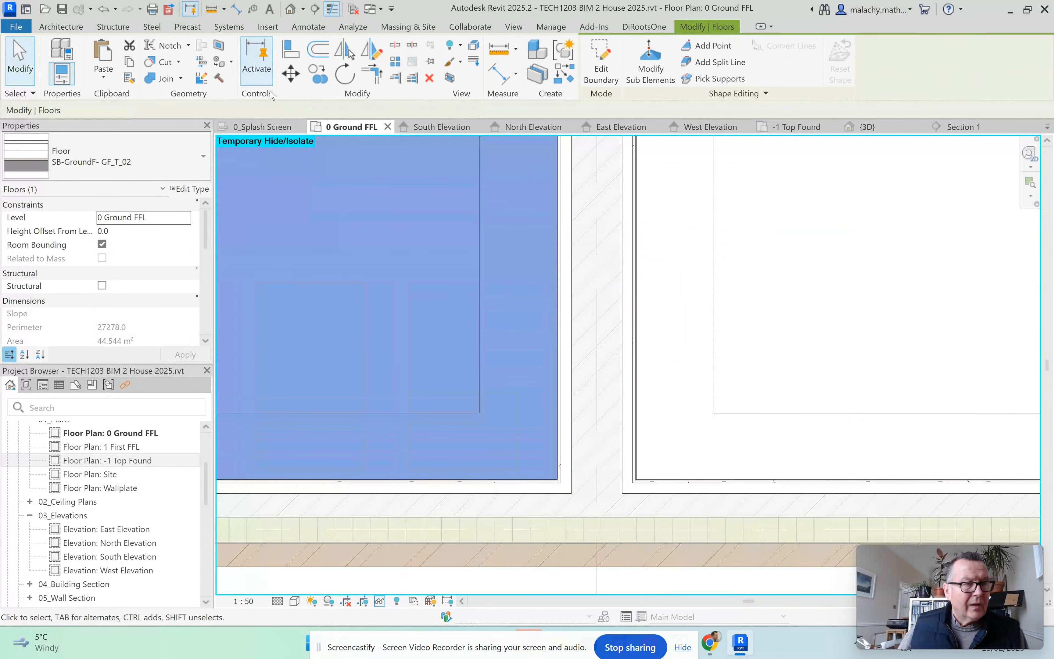
key("Escape")
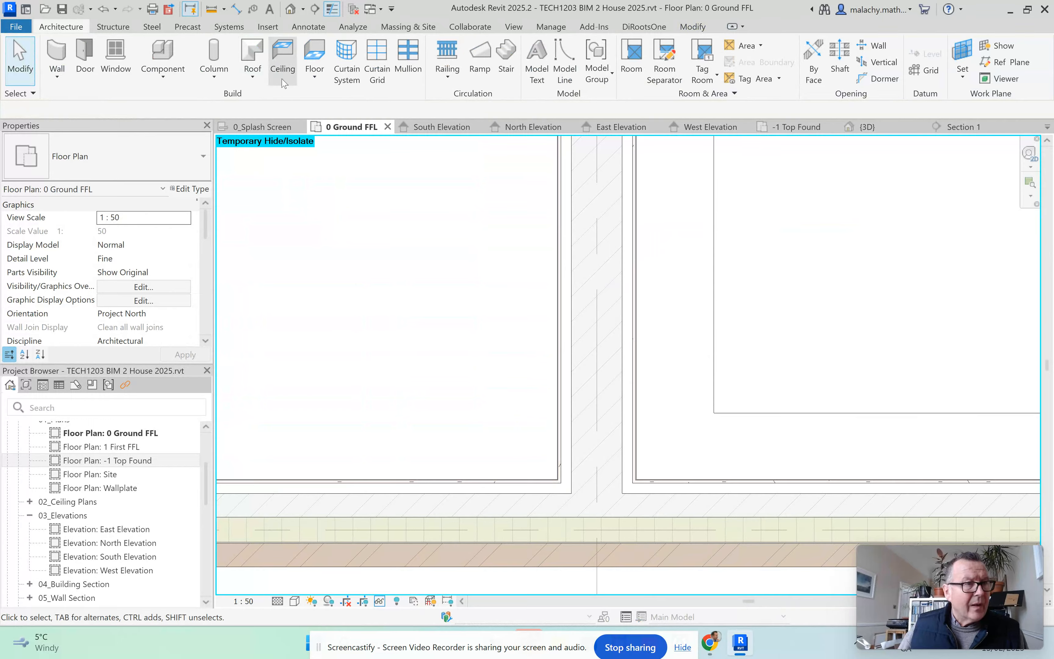
Start a fourth architectural floor and sketch its rectangular boundary between opposite inner wall corners of bay D–E
left_click(314, 79)
left_click(283, 99)
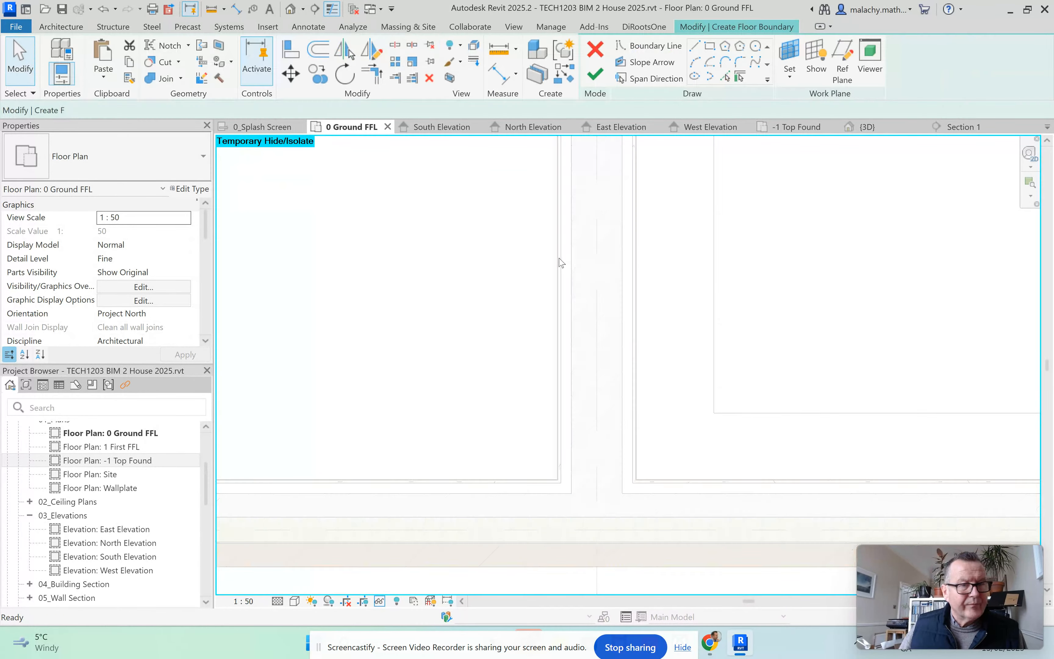
left_click(708, 47)
scroll(653, 334, "down", 4)
middle_click_drag(732, 269, 586, 547)
middle_click_drag(556, 275, 505, 449)
scroll(471, 279, "up", 5)
middle_click_drag(475, 217, 440, 410)
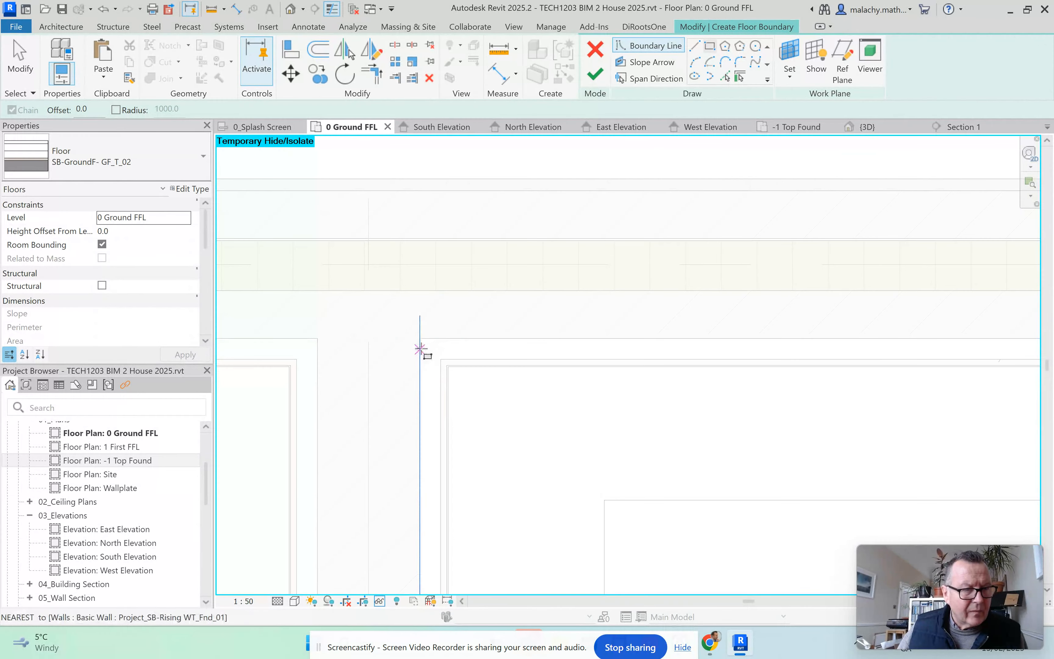
left_click(419, 339)
scroll(492, 412, "down", 4)
scroll(503, 436, "down", 5)
middle_click_drag(558, 502, 301, 285)
middle_click_drag(441, 530, 441, 388)
scroll(442, 389, "up", 4)
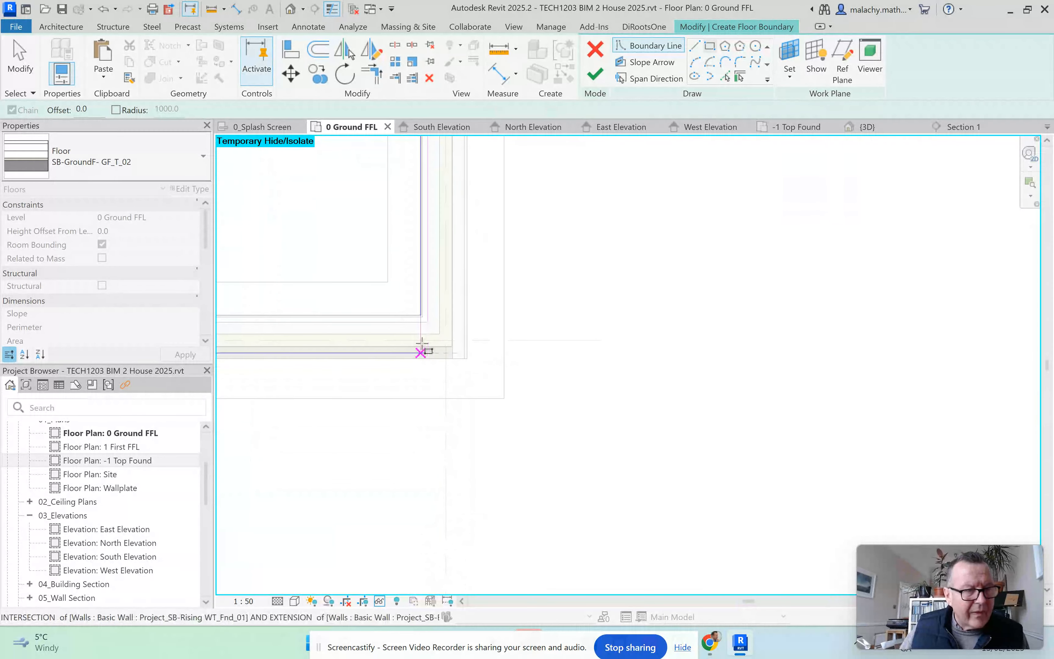
scroll(433, 307, "up", 2)
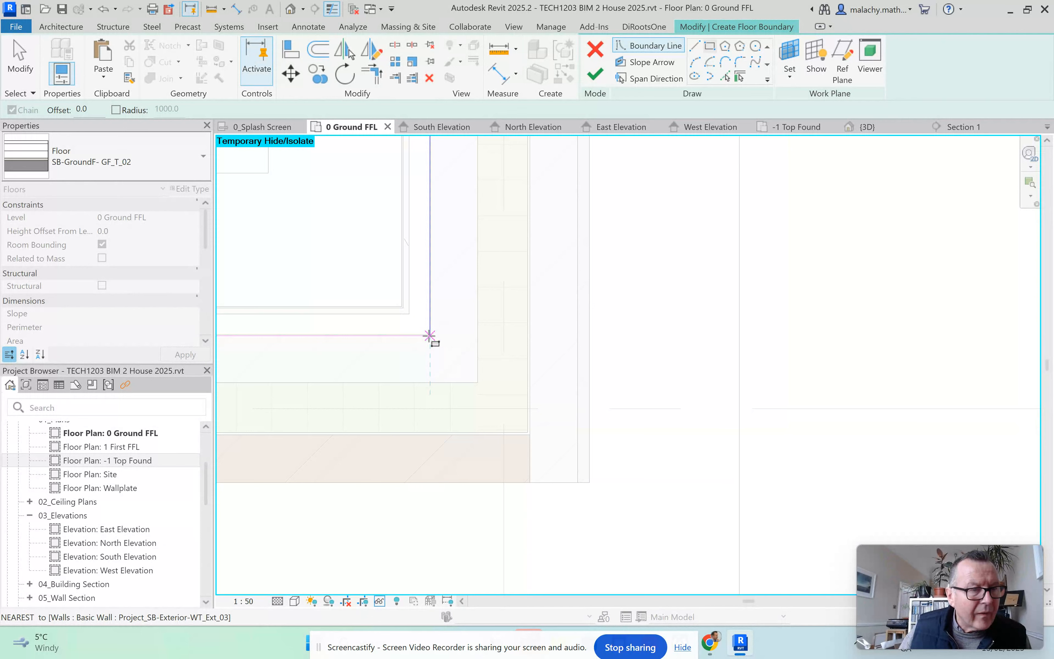
left_click(429, 334)
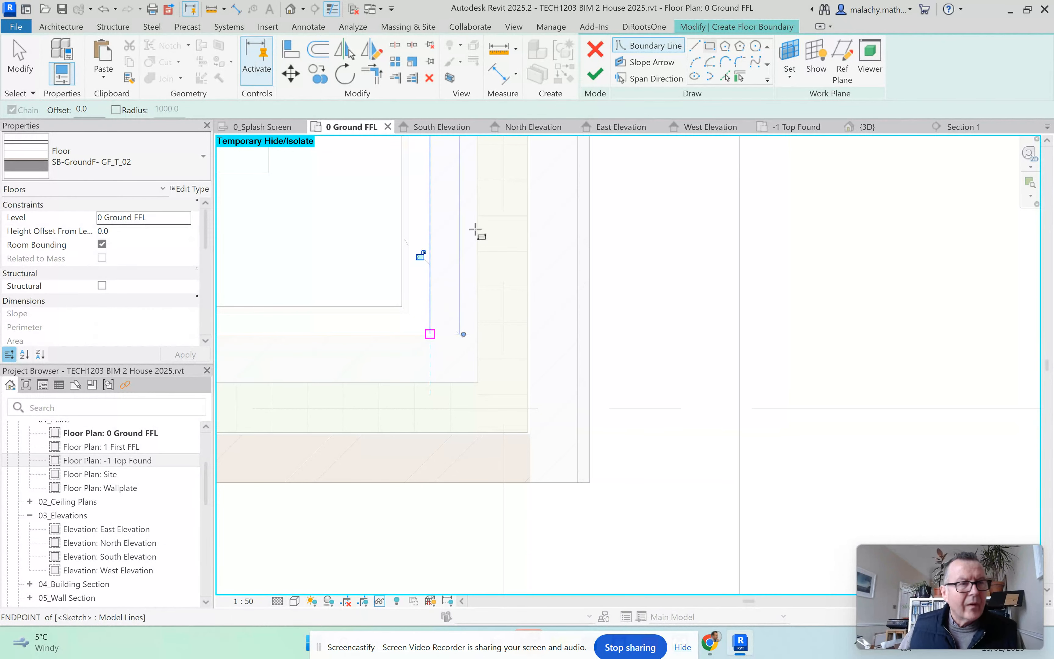
Finish the floor in bay D–E, leave the walls unattached to its bottom, and deselect it
left_click(596, 74)
left_click(632, 336)
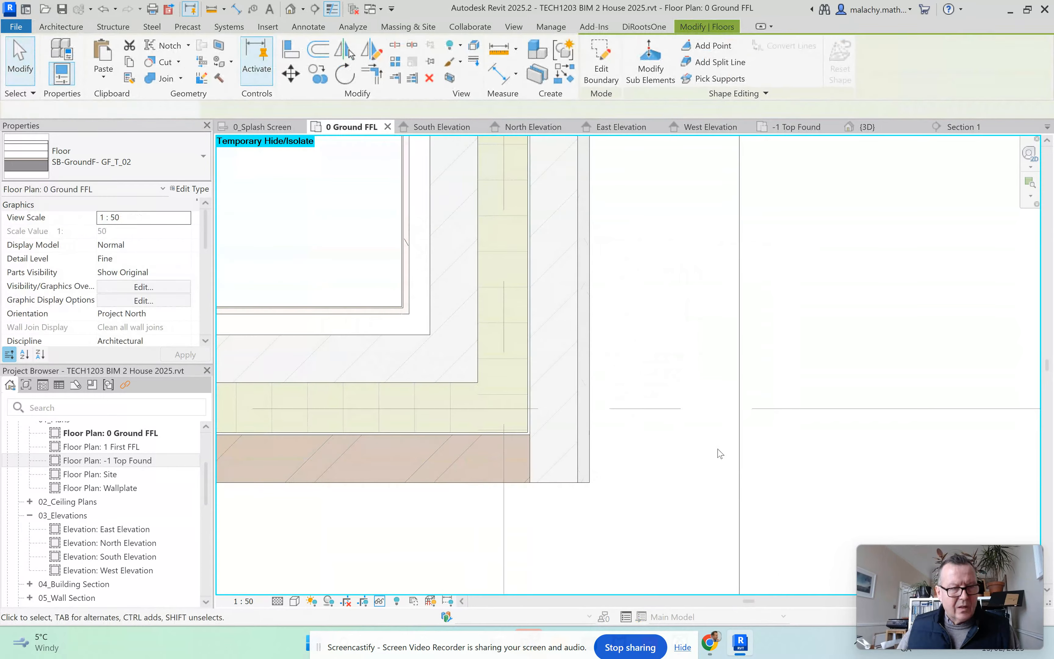
left_click(721, 453)
scroll(560, 345, "down", 5)
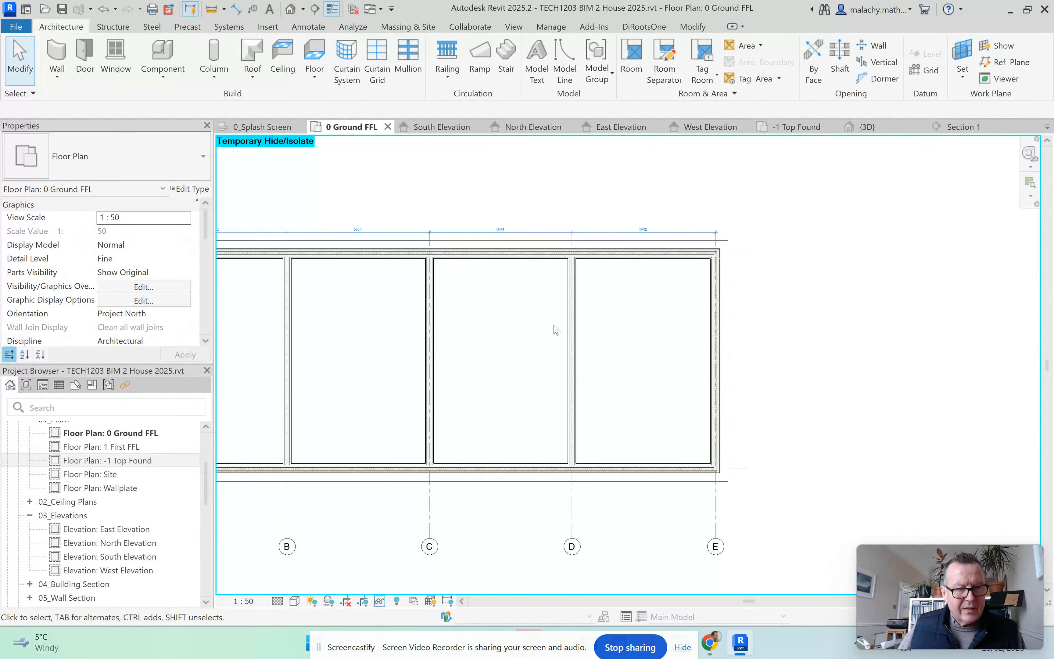
Draw a longitudinal section through all four bays from beyond grid A to beyond grid E and open its view
left_click(315, 9)
scroll(502, 327, "down", 2)
left_click(280, 337)
left_click(649, 336)
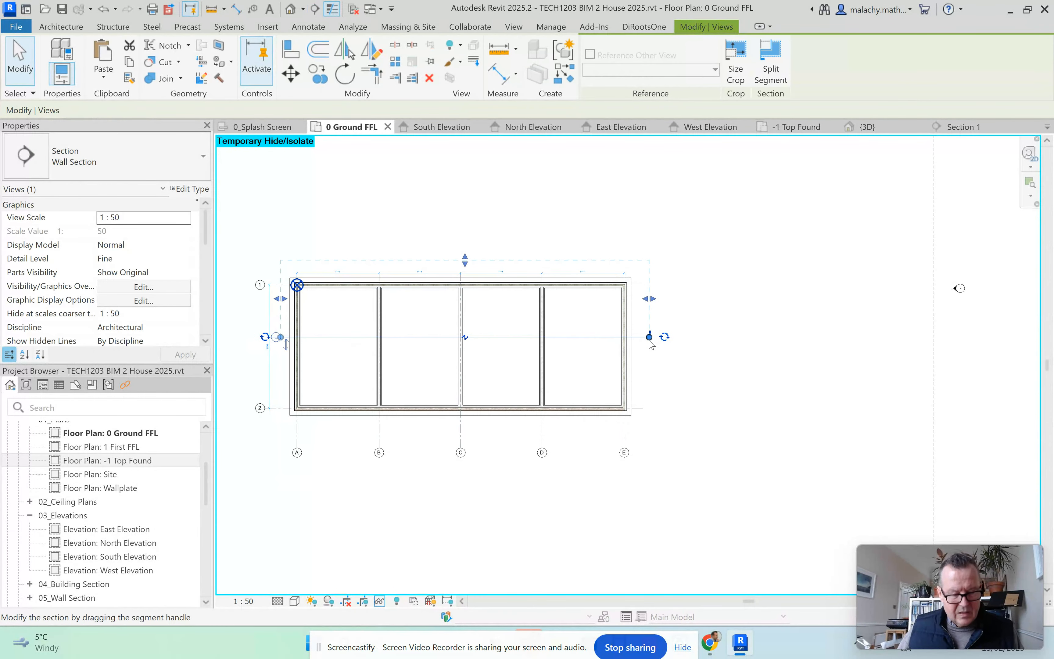
key("Escape")
double_click(276, 338)
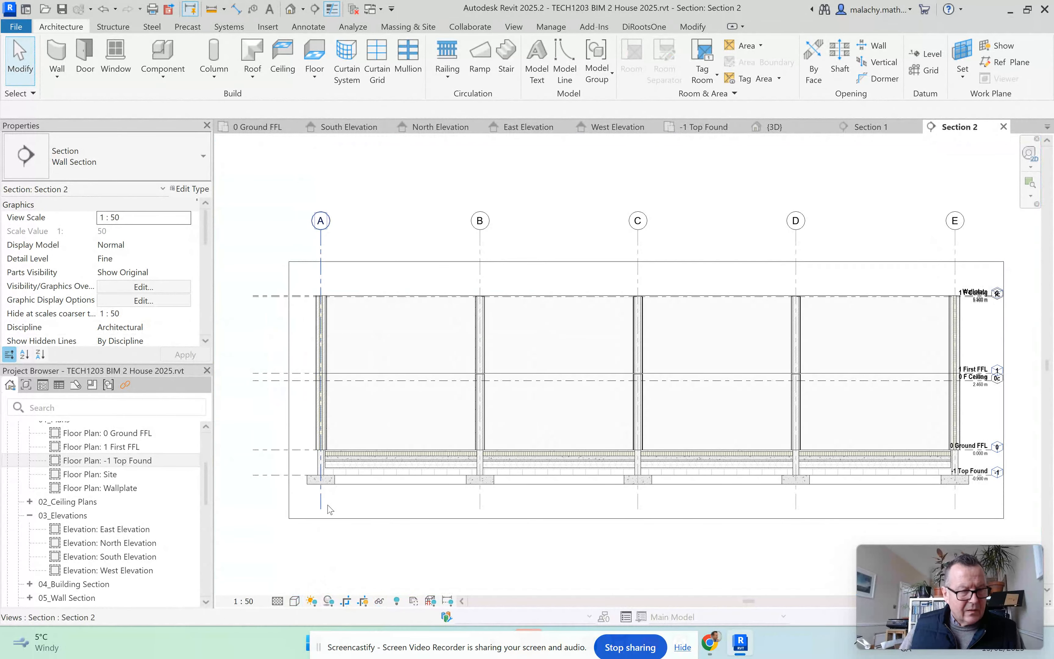
Change the rising wall below grid A to the Project_Rising 310 type and deselect it
scroll(315, 456, "up", 6)
scroll(314, 456, "up", 1)
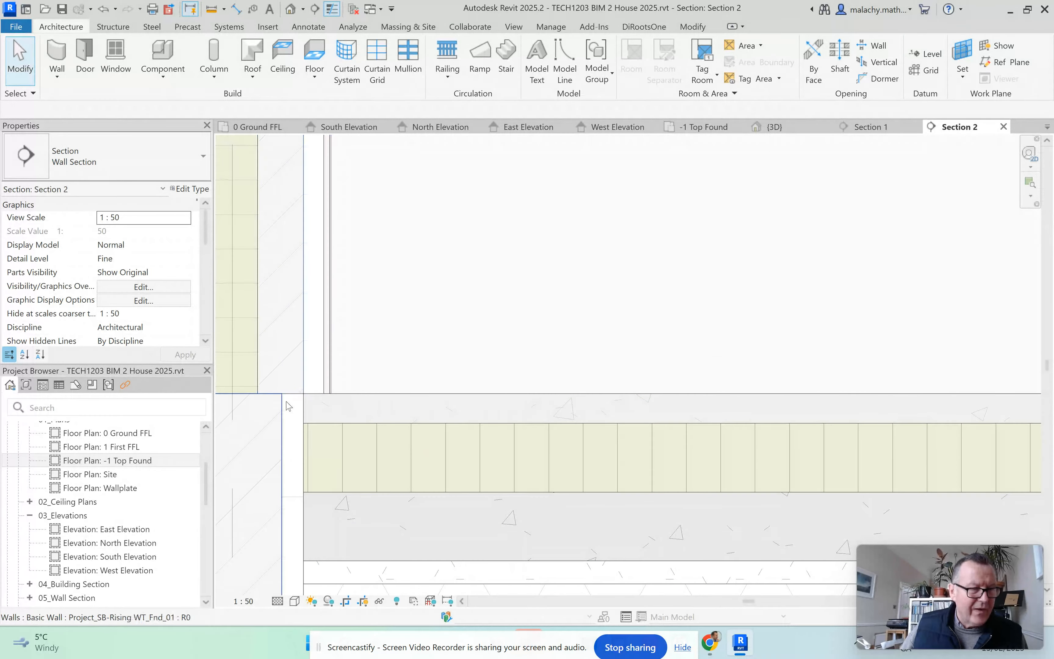
scroll(318, 431, "down", 3)
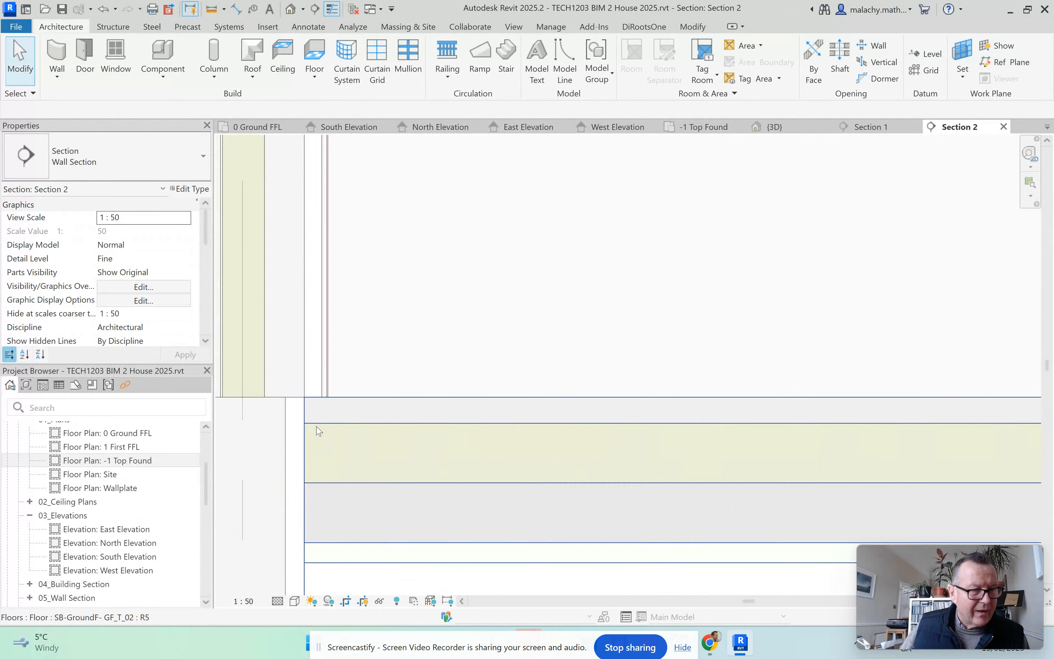
middle_click_drag(333, 445, 384, 438)
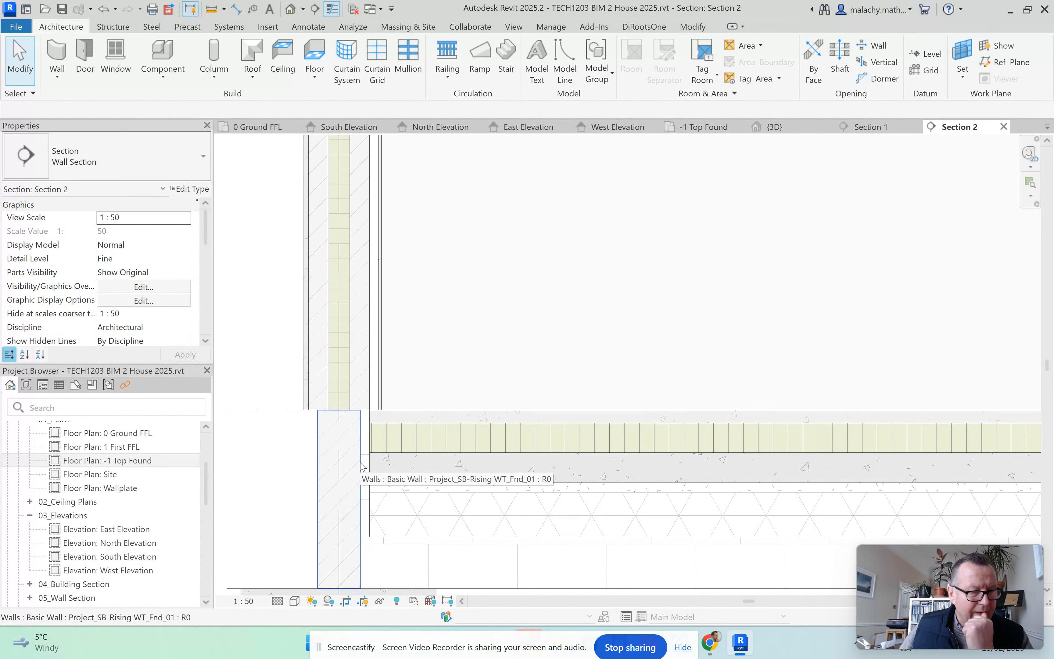
left_click(361, 467)
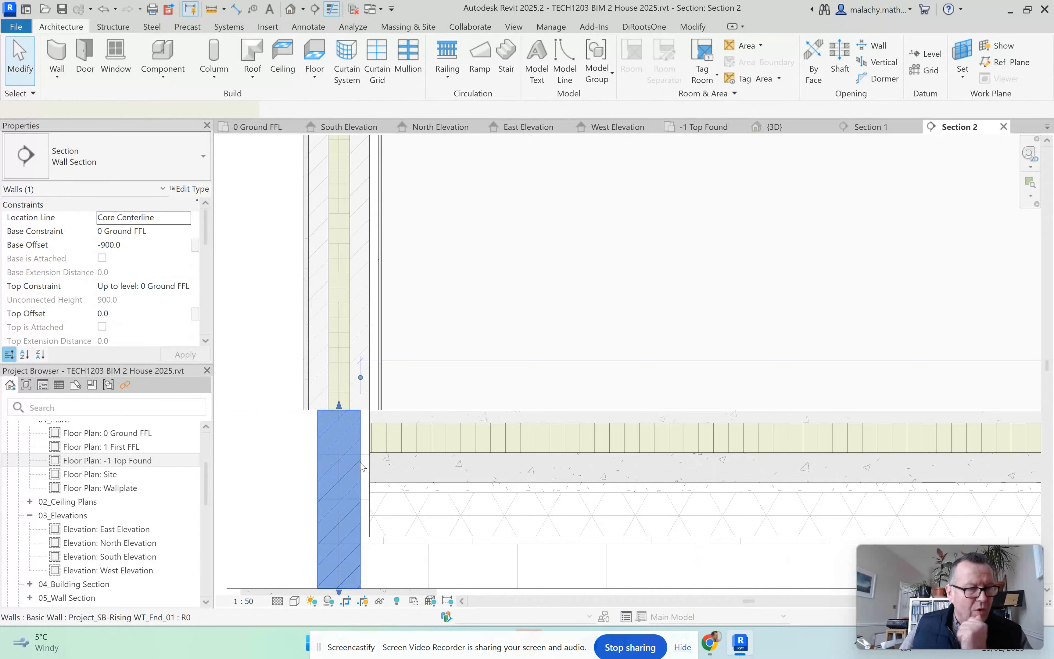
left_click(178, 160)
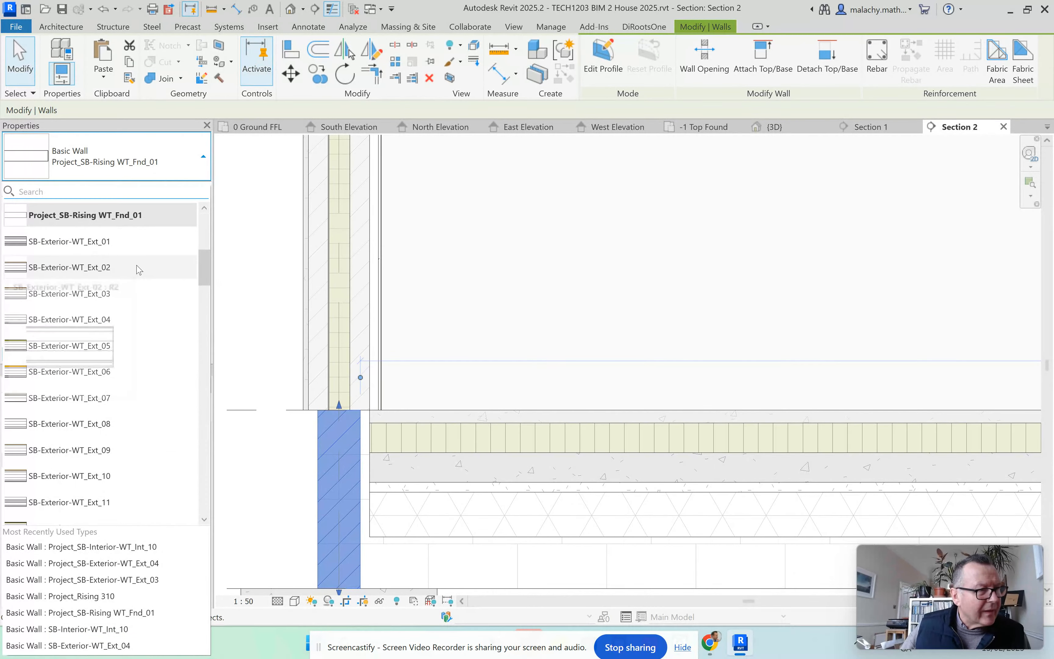
scroll(139, 270, "up", 3)
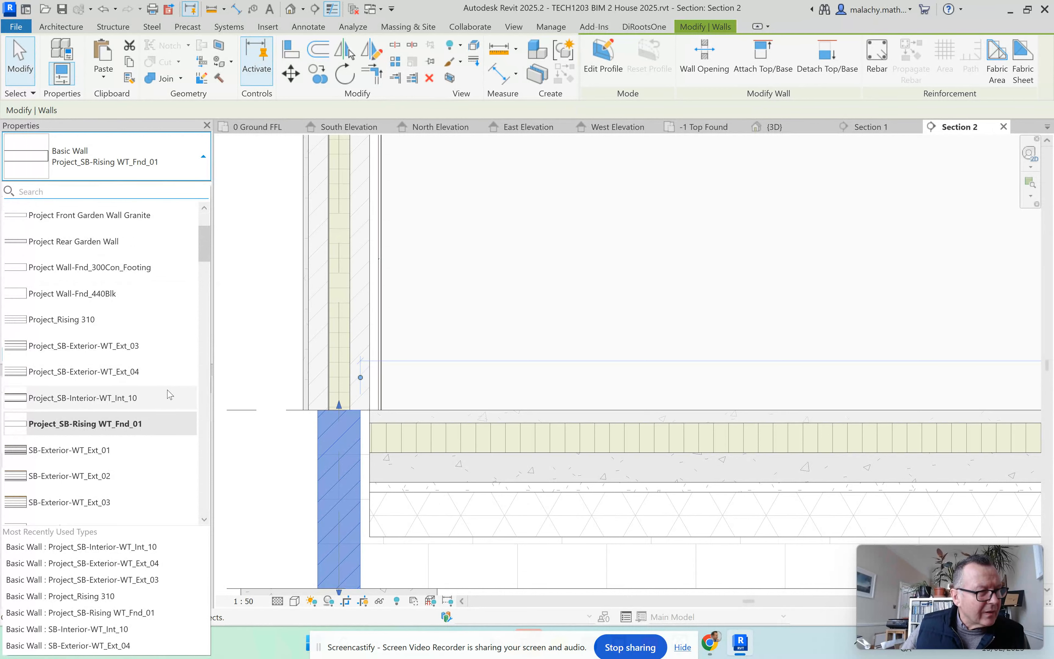
left_click(98, 324)
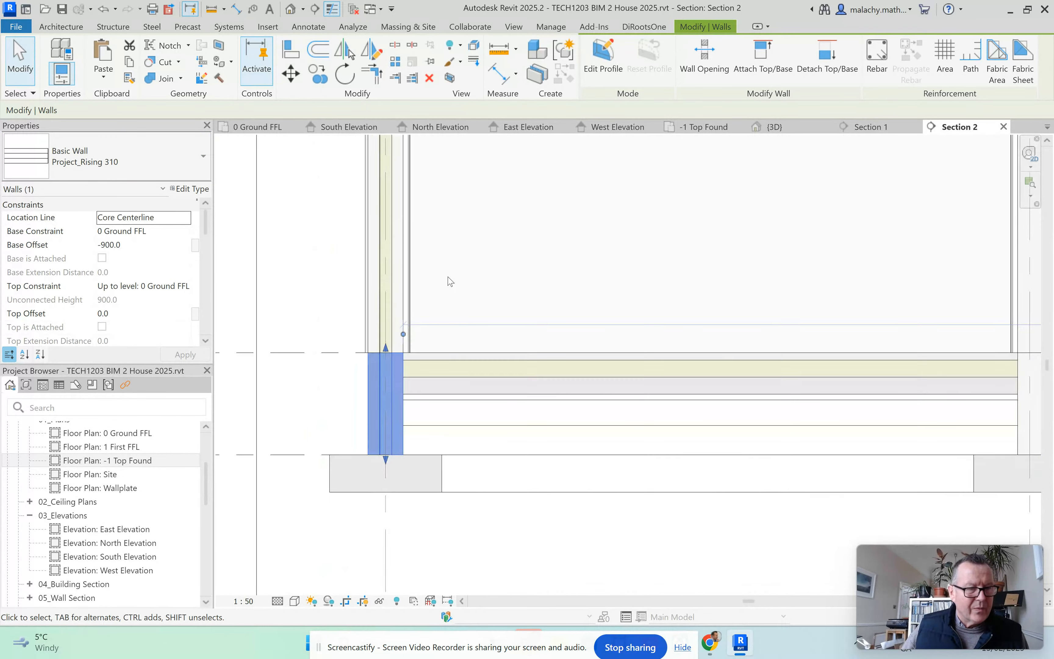
scroll(448, 281, "down", 3)
left_click(482, 467)
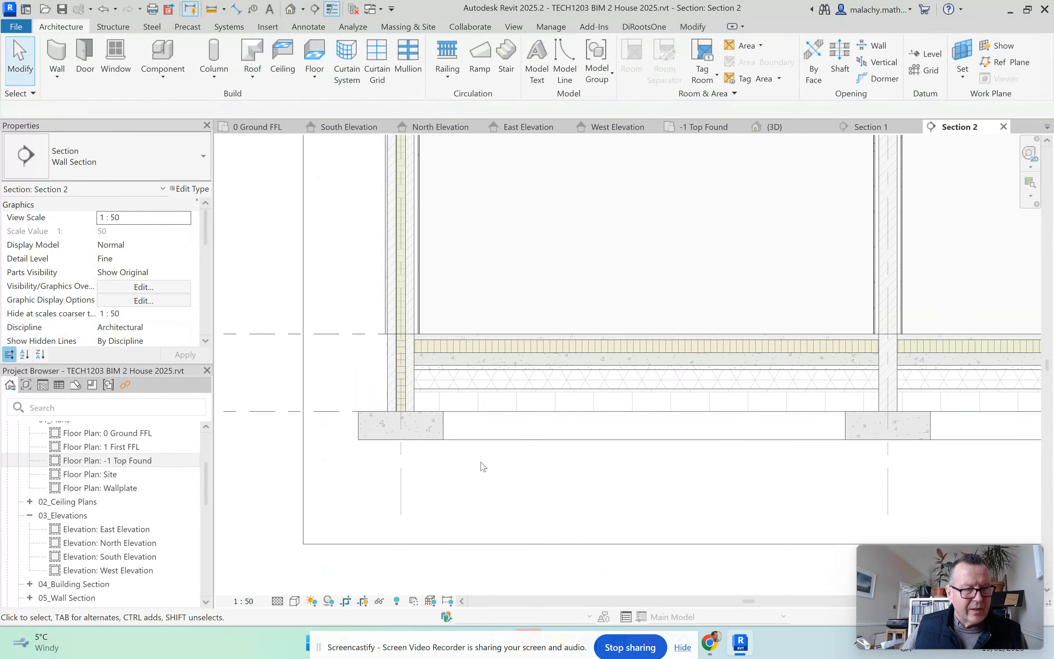
Review the layer structure of the Project_Rising 310 type on the rising wall at grid A
left_click(388, 374)
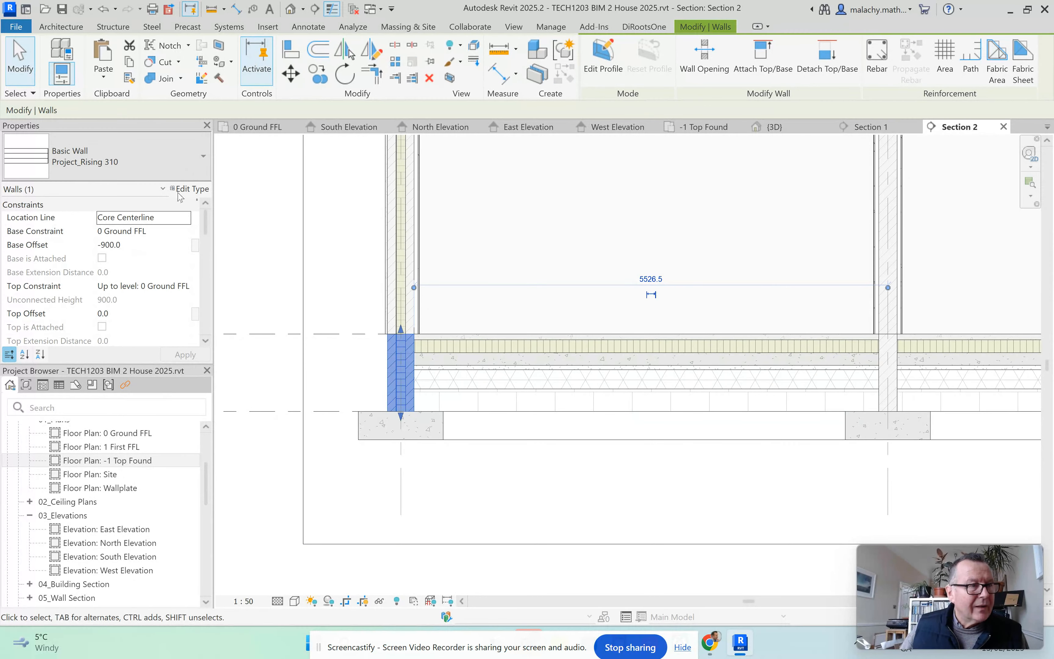
left_click(187, 190)
left_click(691, 214)
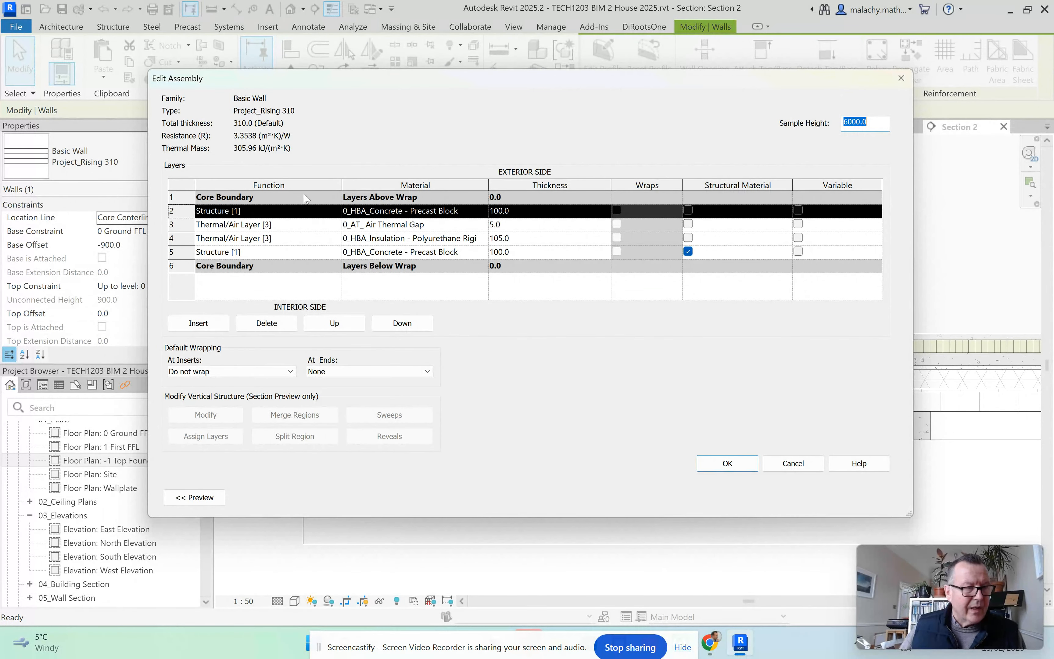
left_click(730, 466)
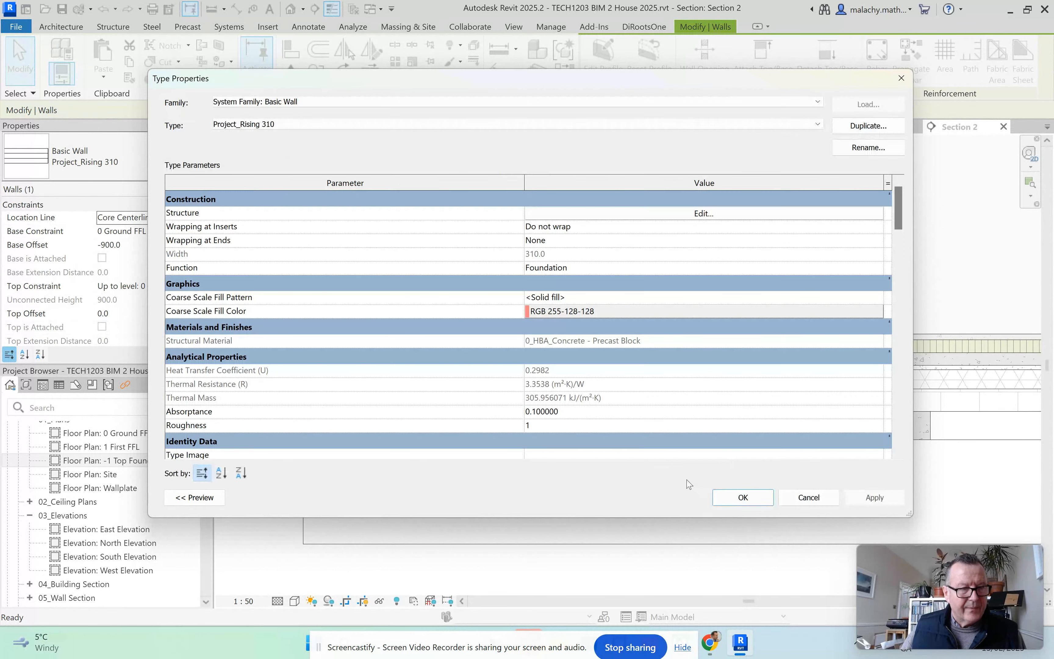
left_click(742, 499)
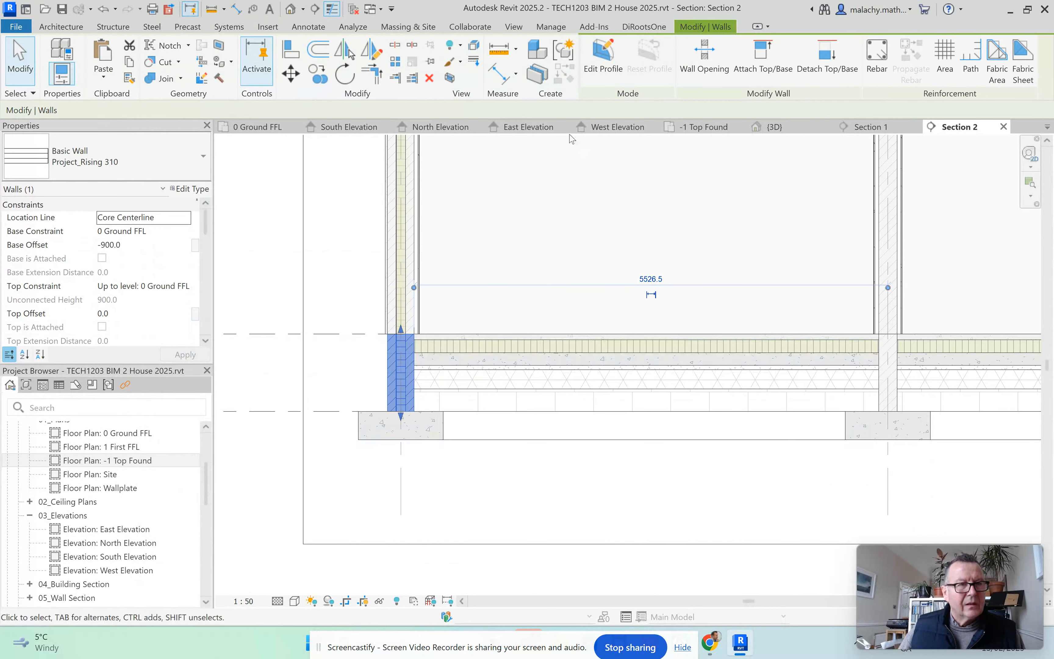
In the 3D view, change the remaining outer rising walls to the Project_Rising 310 type and deselect them
left_click(792, 127)
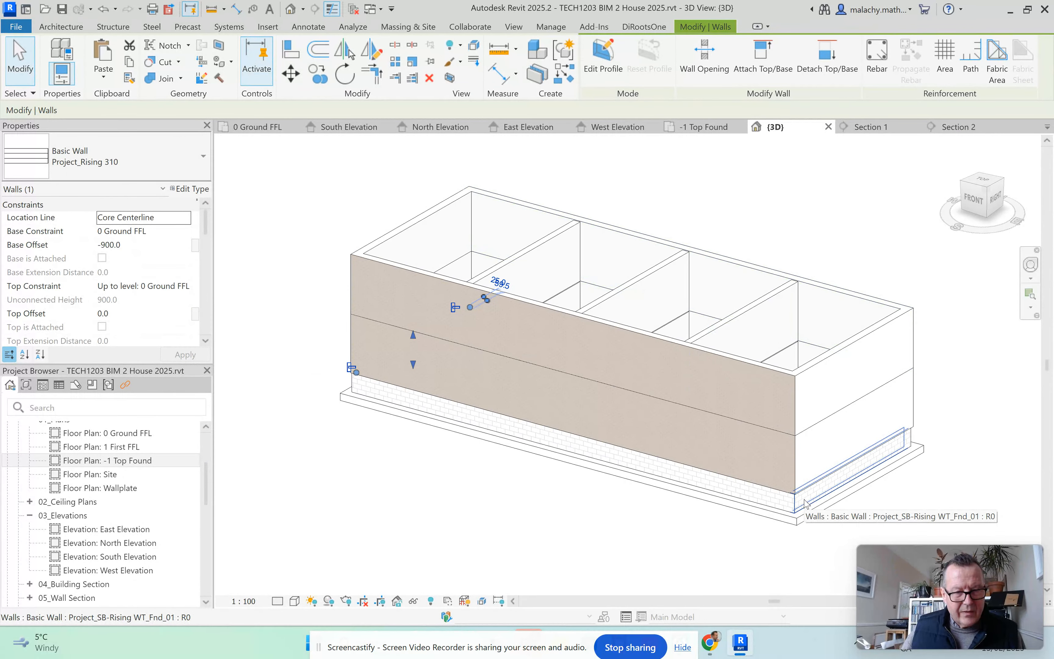
left_click(805, 504)
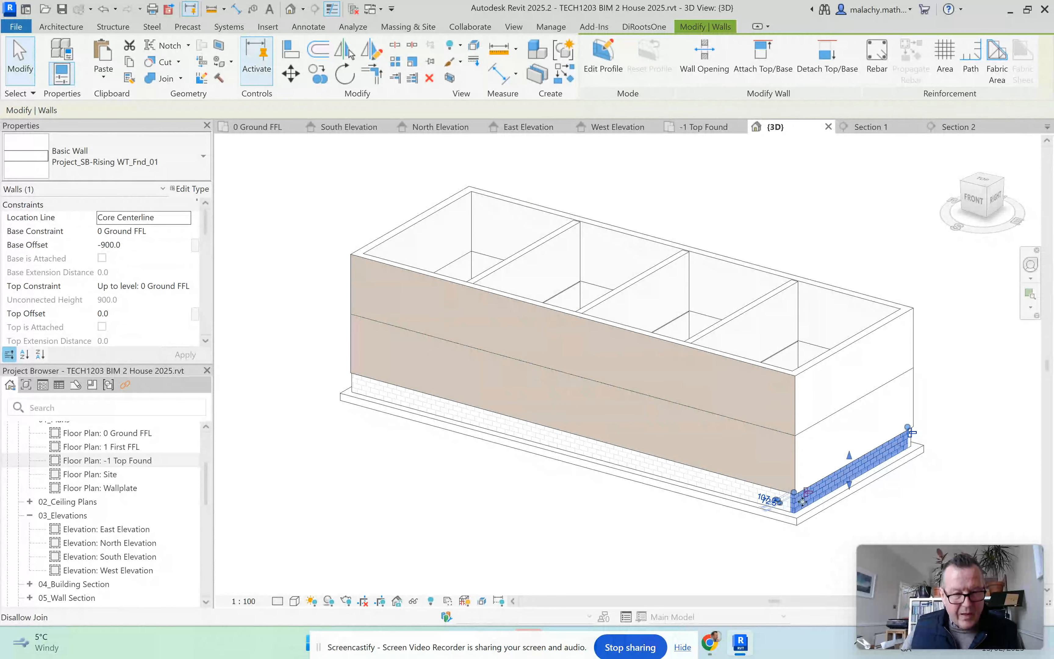
left_click(769, 501, "ctrl")
middle_click_drag(886, 528, 741, 515, "shift")
left_click(203, 156)
scroll(129, 290, "up", 3)
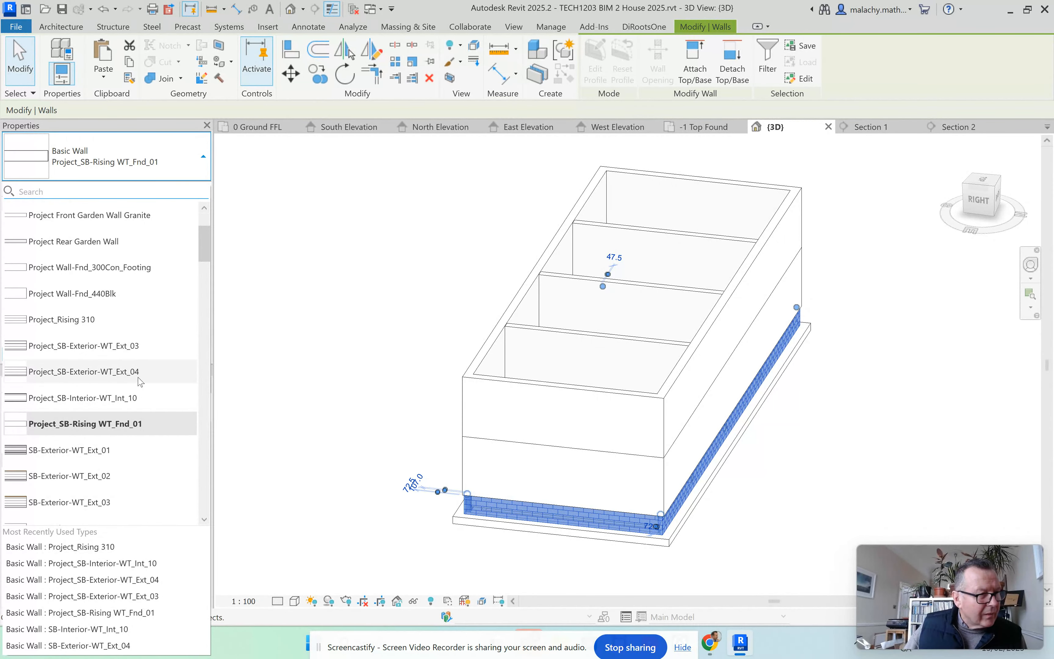
left_click(108, 323)
left_click(401, 527)
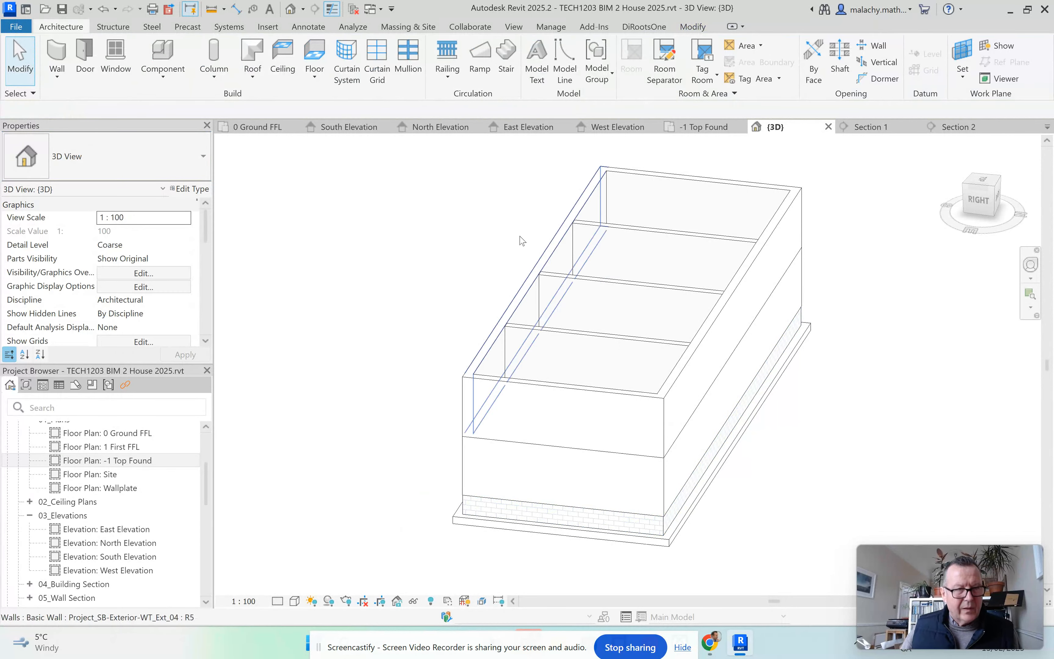
Examine the junction of rising wall, cavity wall and ground slab at grid A in Section 2, and the whole section
left_click(959, 127)
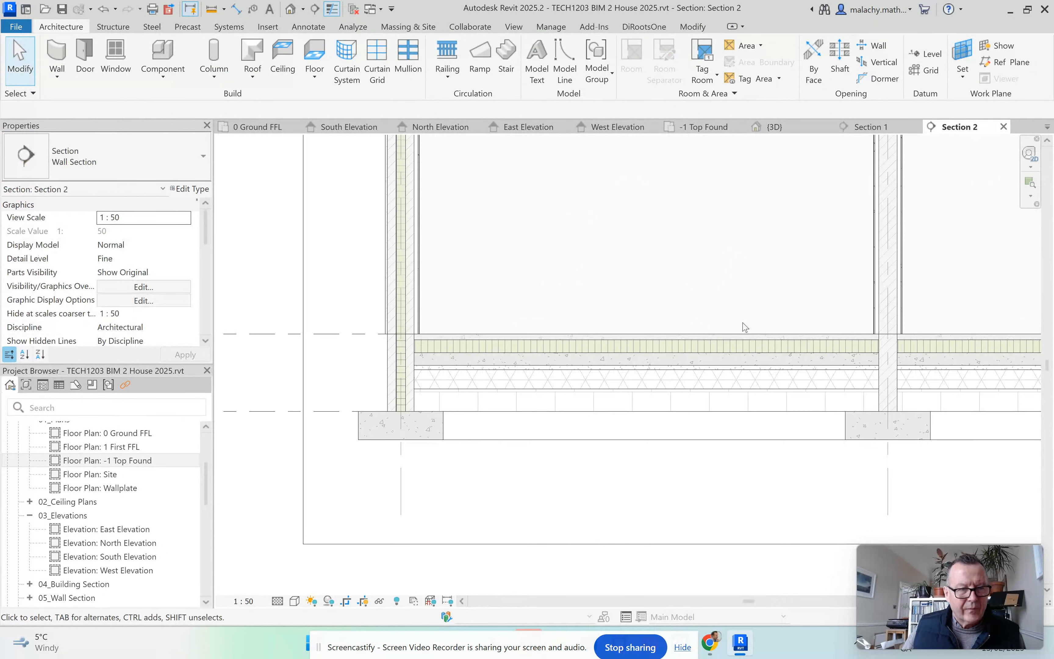
scroll(655, 402, "up", 6)
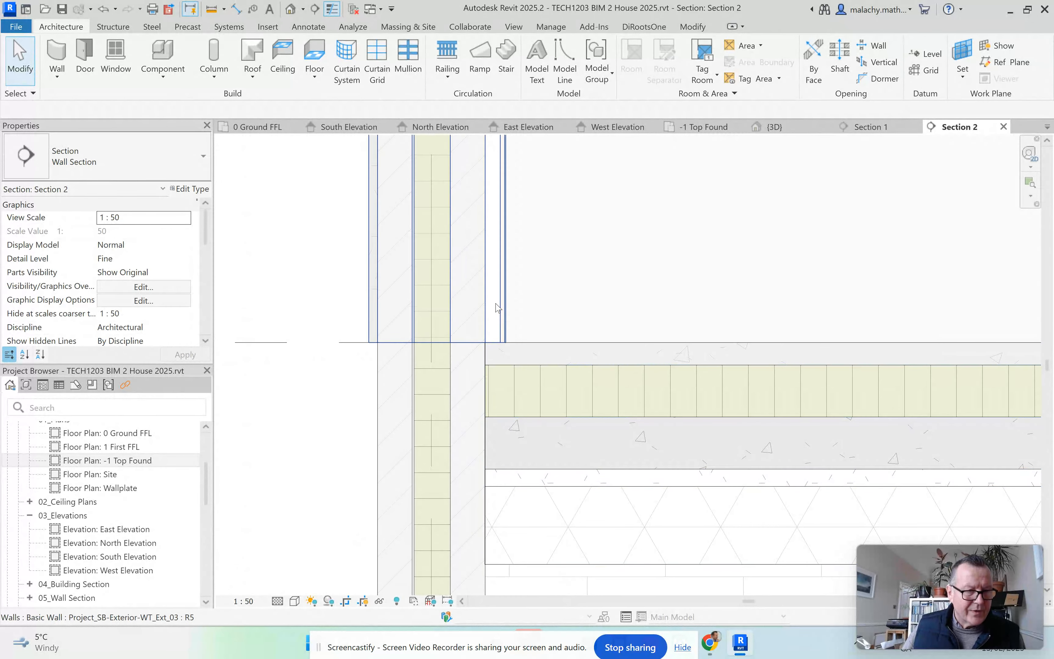
scroll(497, 331, "down", 5)
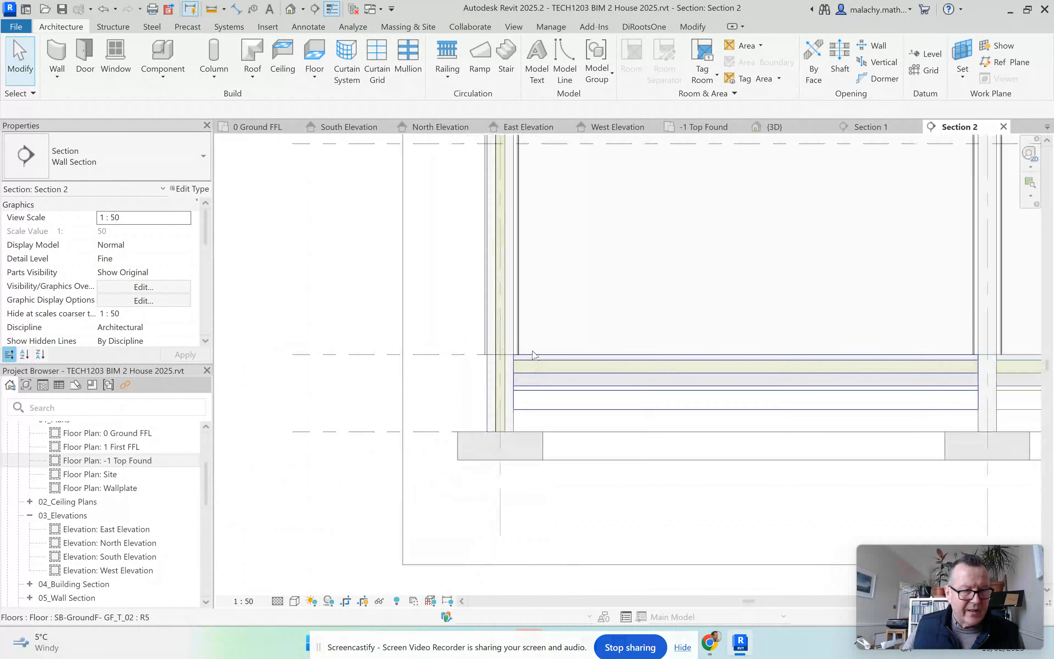
mouse_move(526, 351)
middle_mouse_down()
mouse_move(503, 354)
mouse_move(419, 445)
middle_mouse_up()
scroll(418, 445, "down", 6)
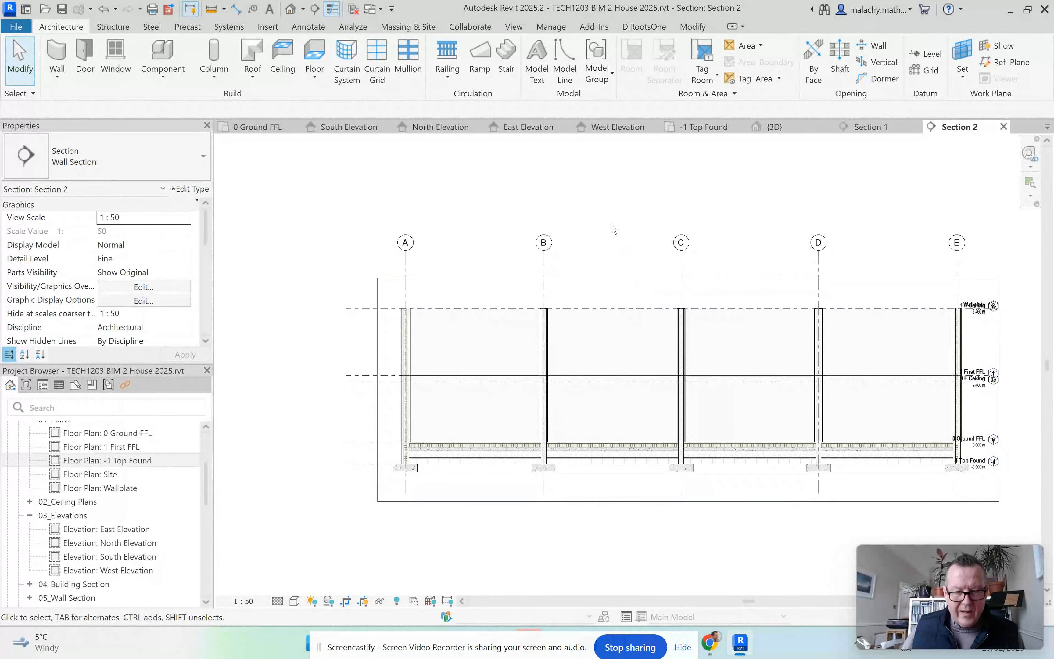